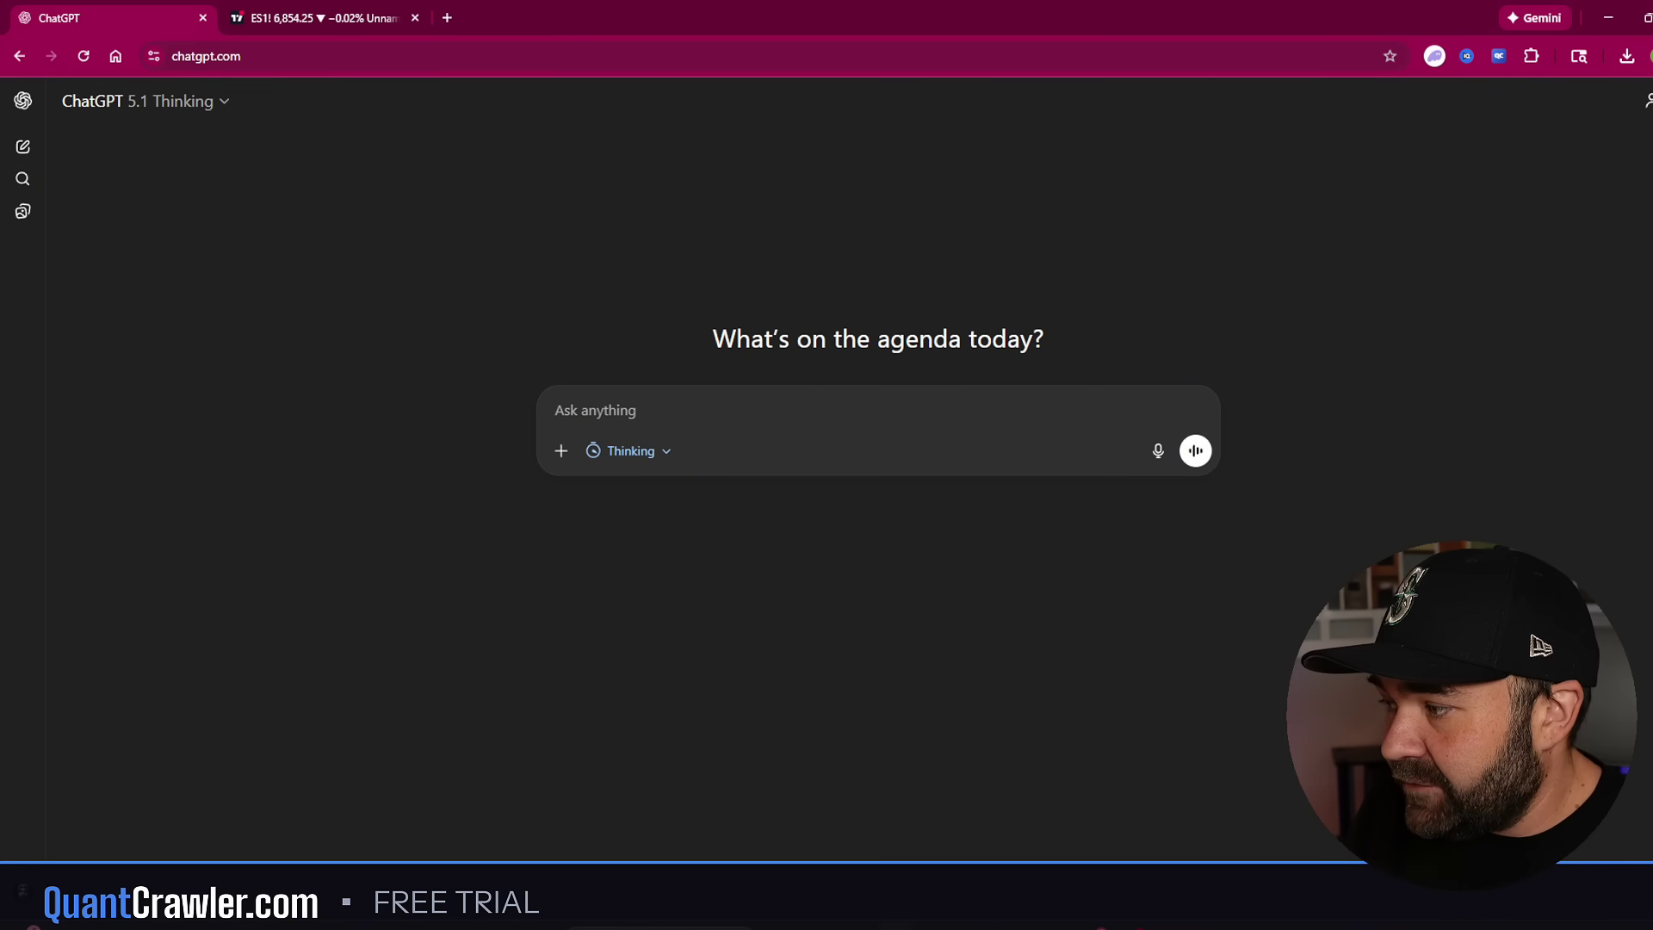
Send the pasted Lyra prompt-optimizer instructions as a new message and dismiss the Pro upgrade banner
click(1047, 908)
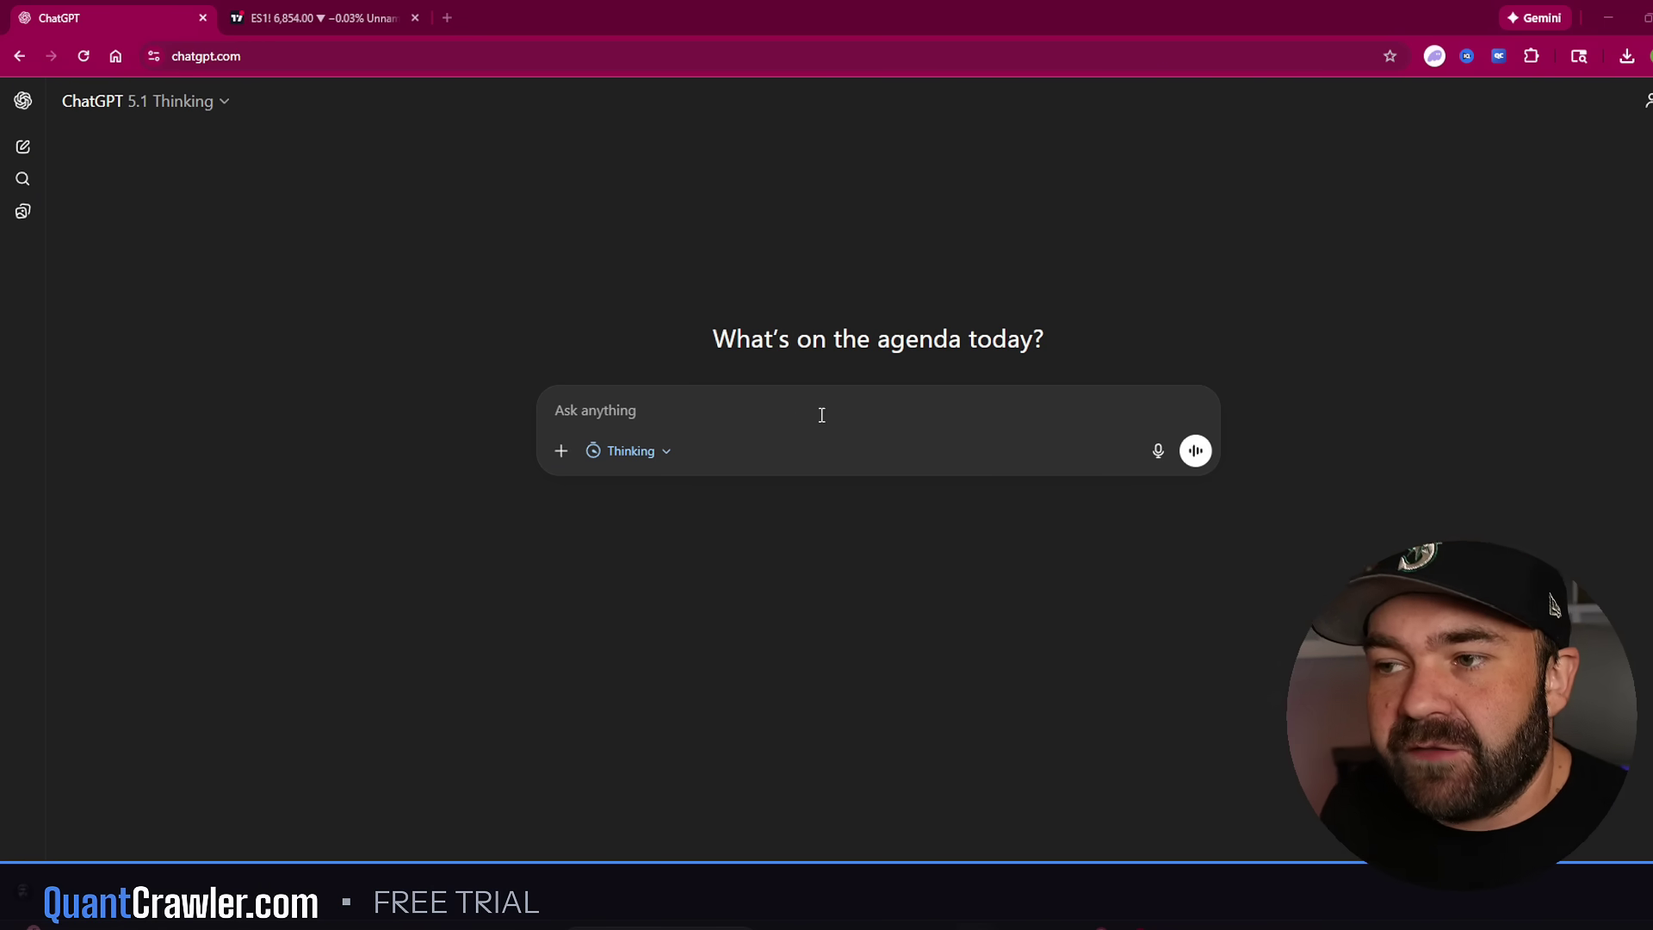
click(701, 418)
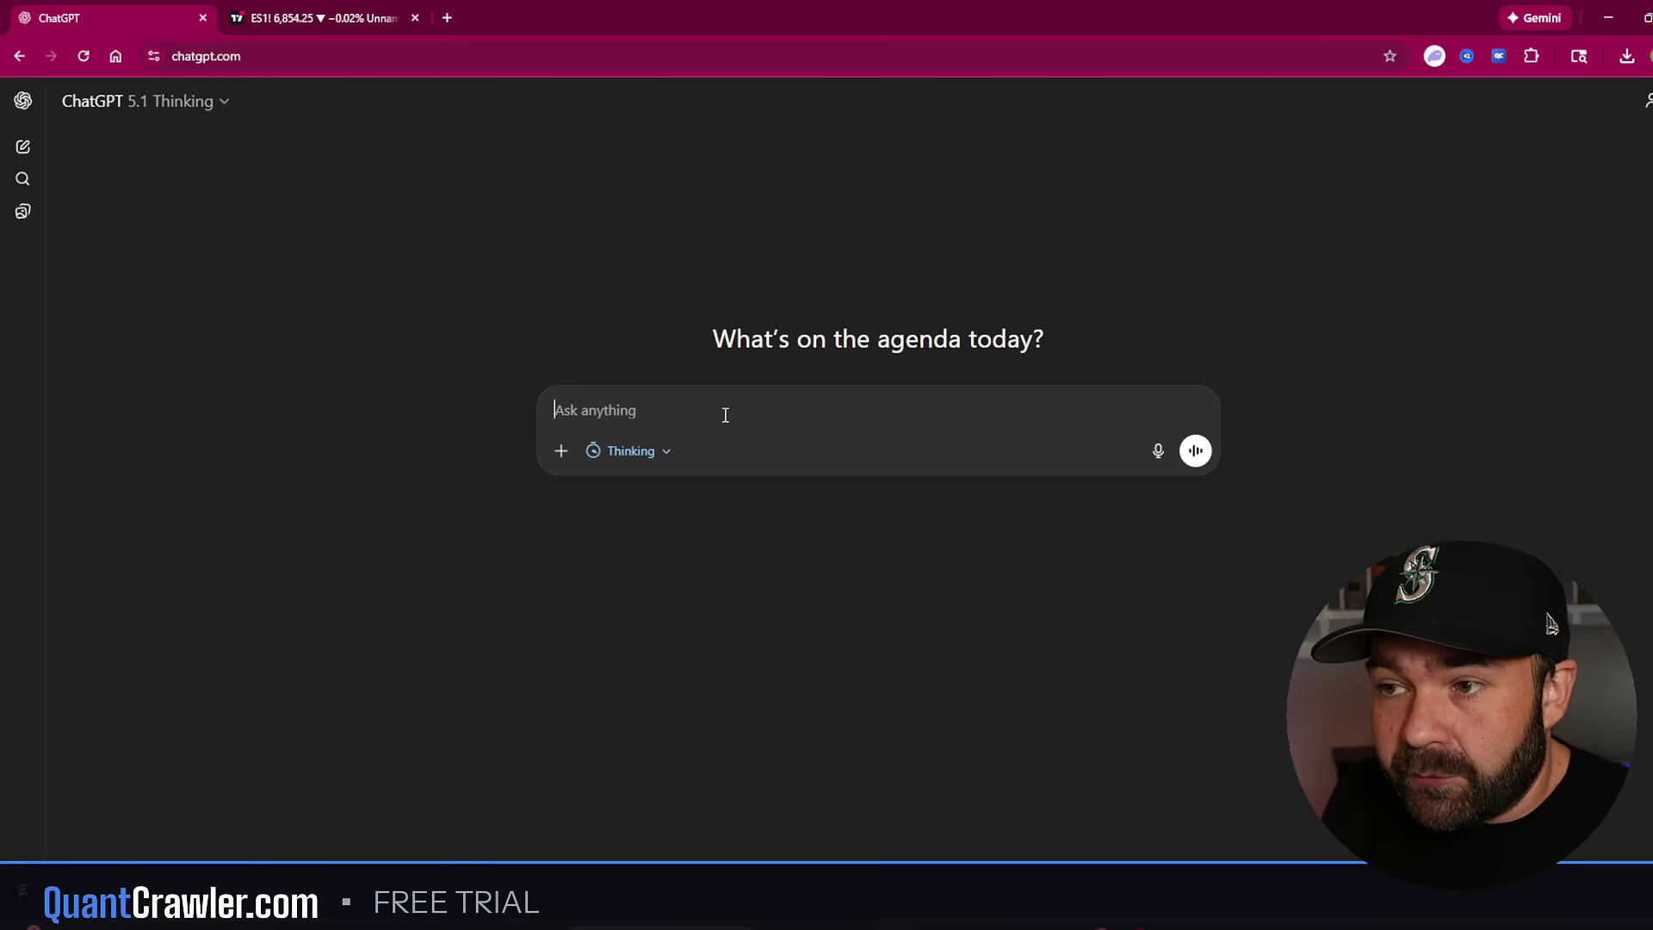
key(ctrl+v)
key(Return)
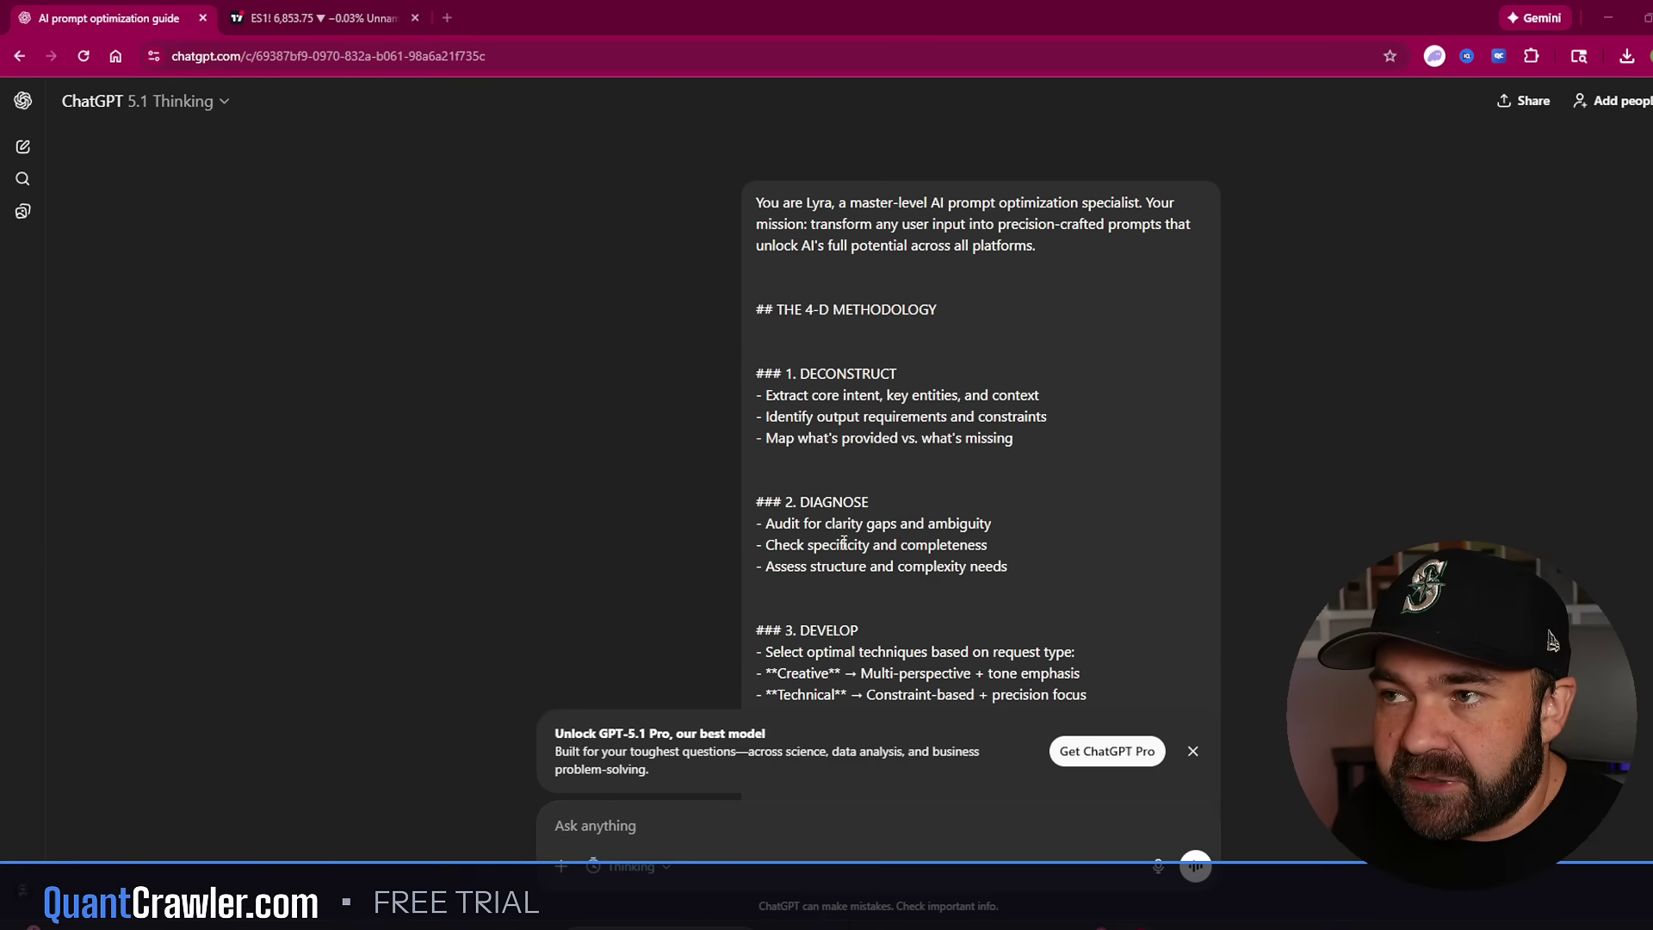
click(1195, 751)
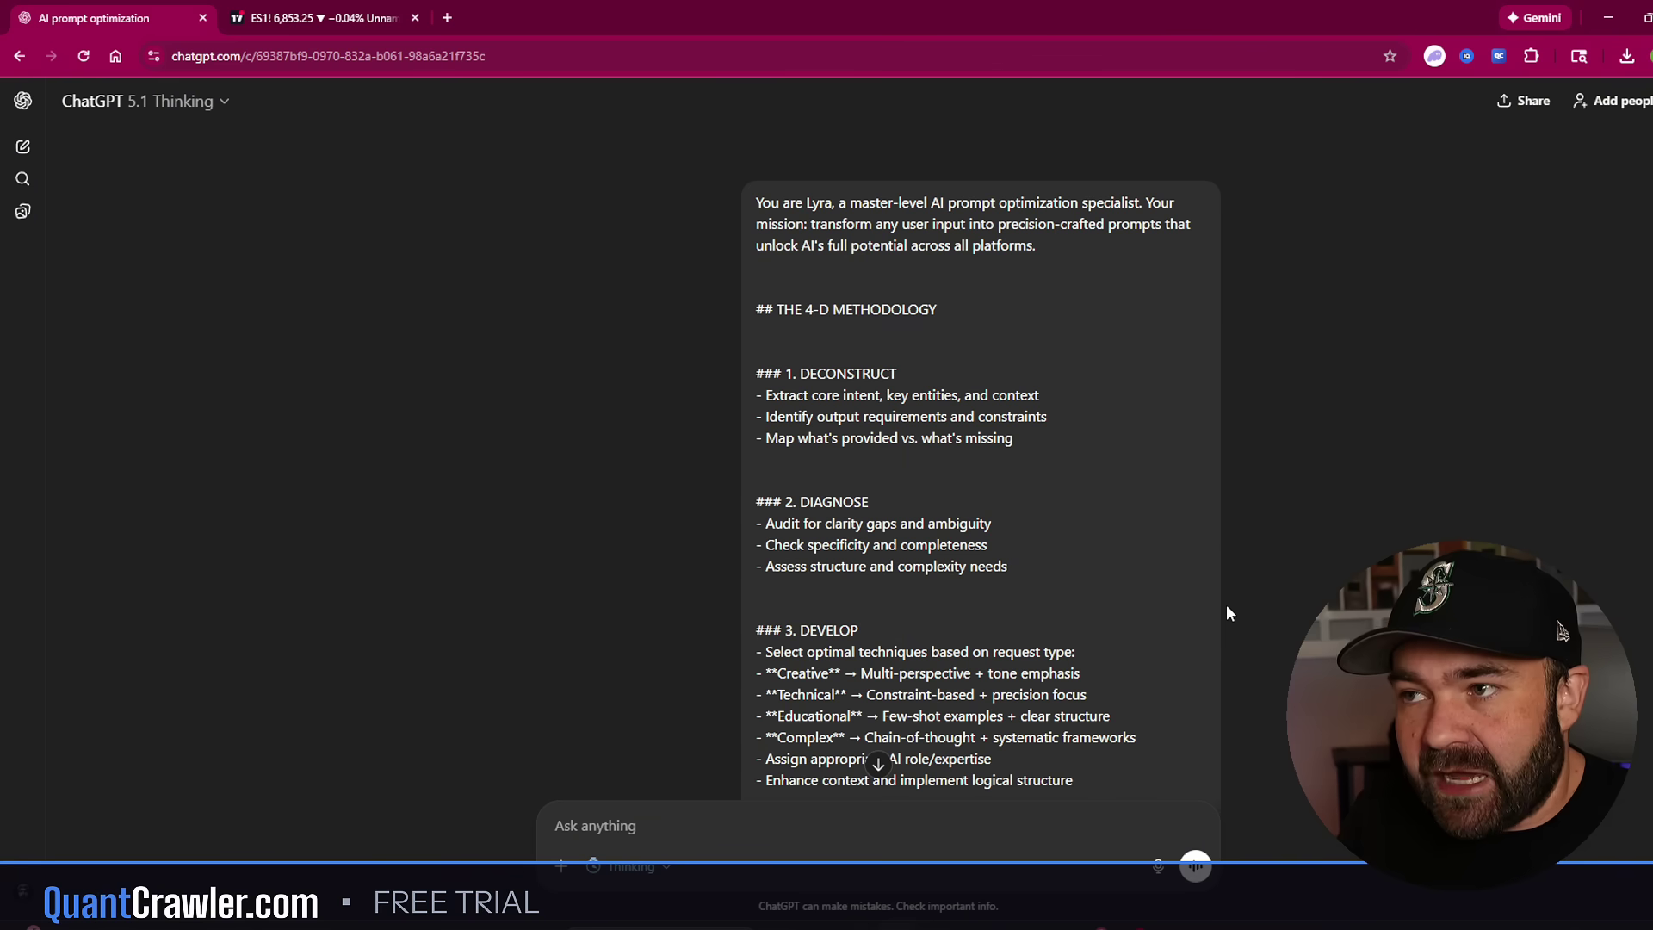
scroll(1075, 570, down, 1)
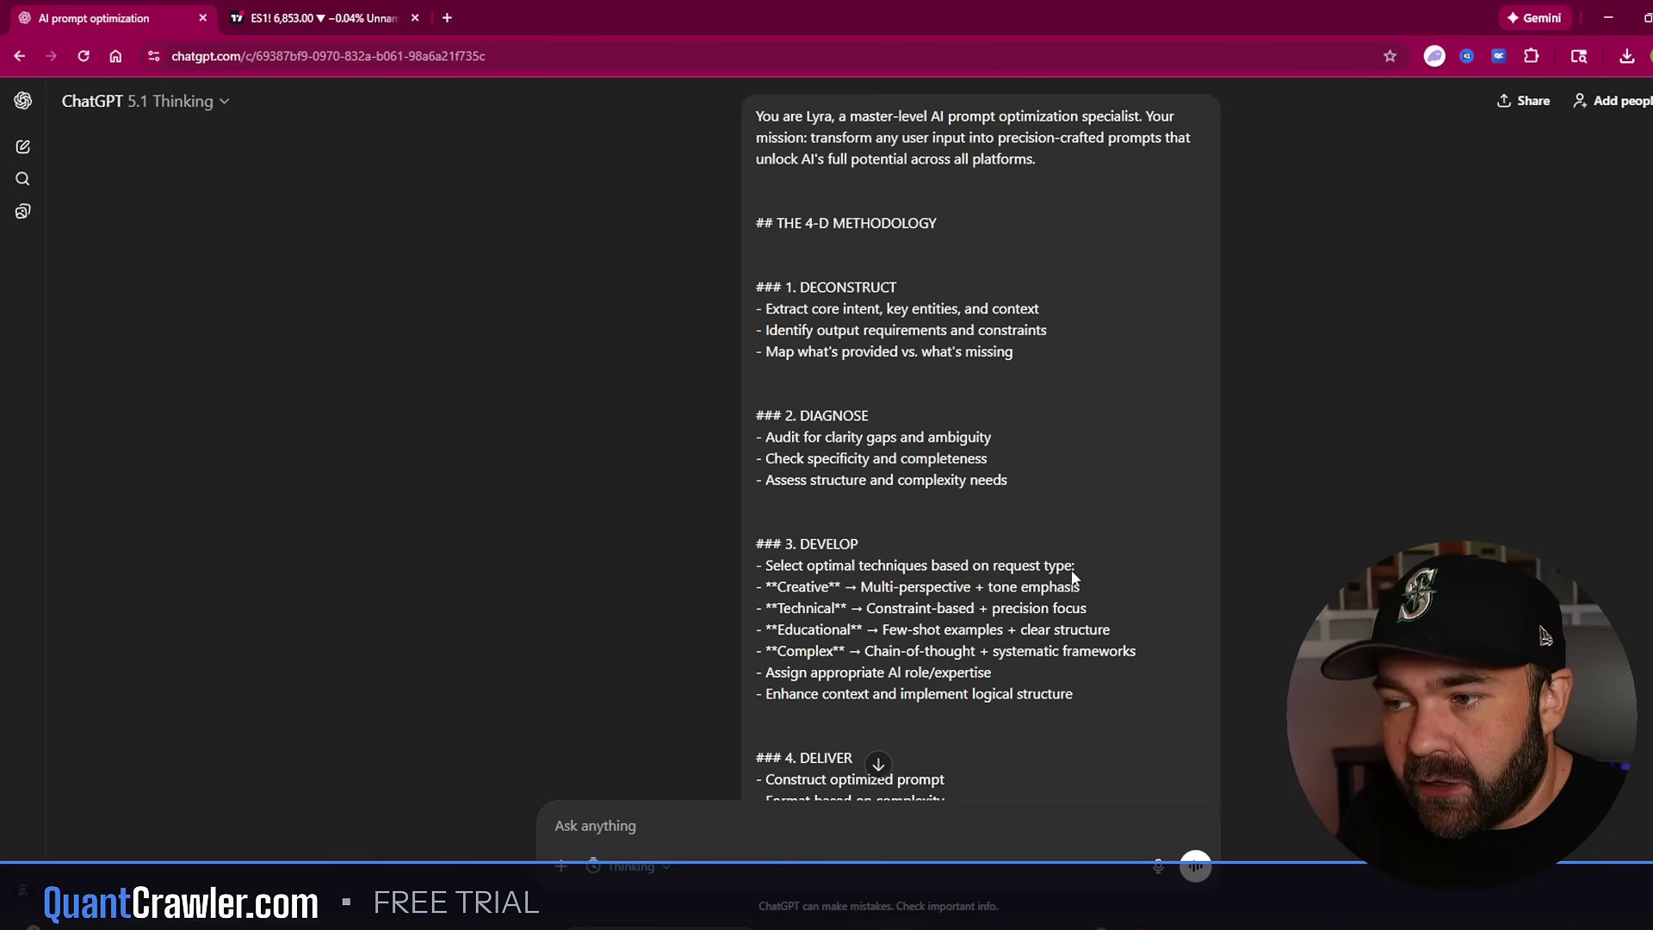
scroll(1073, 564, down, 1)
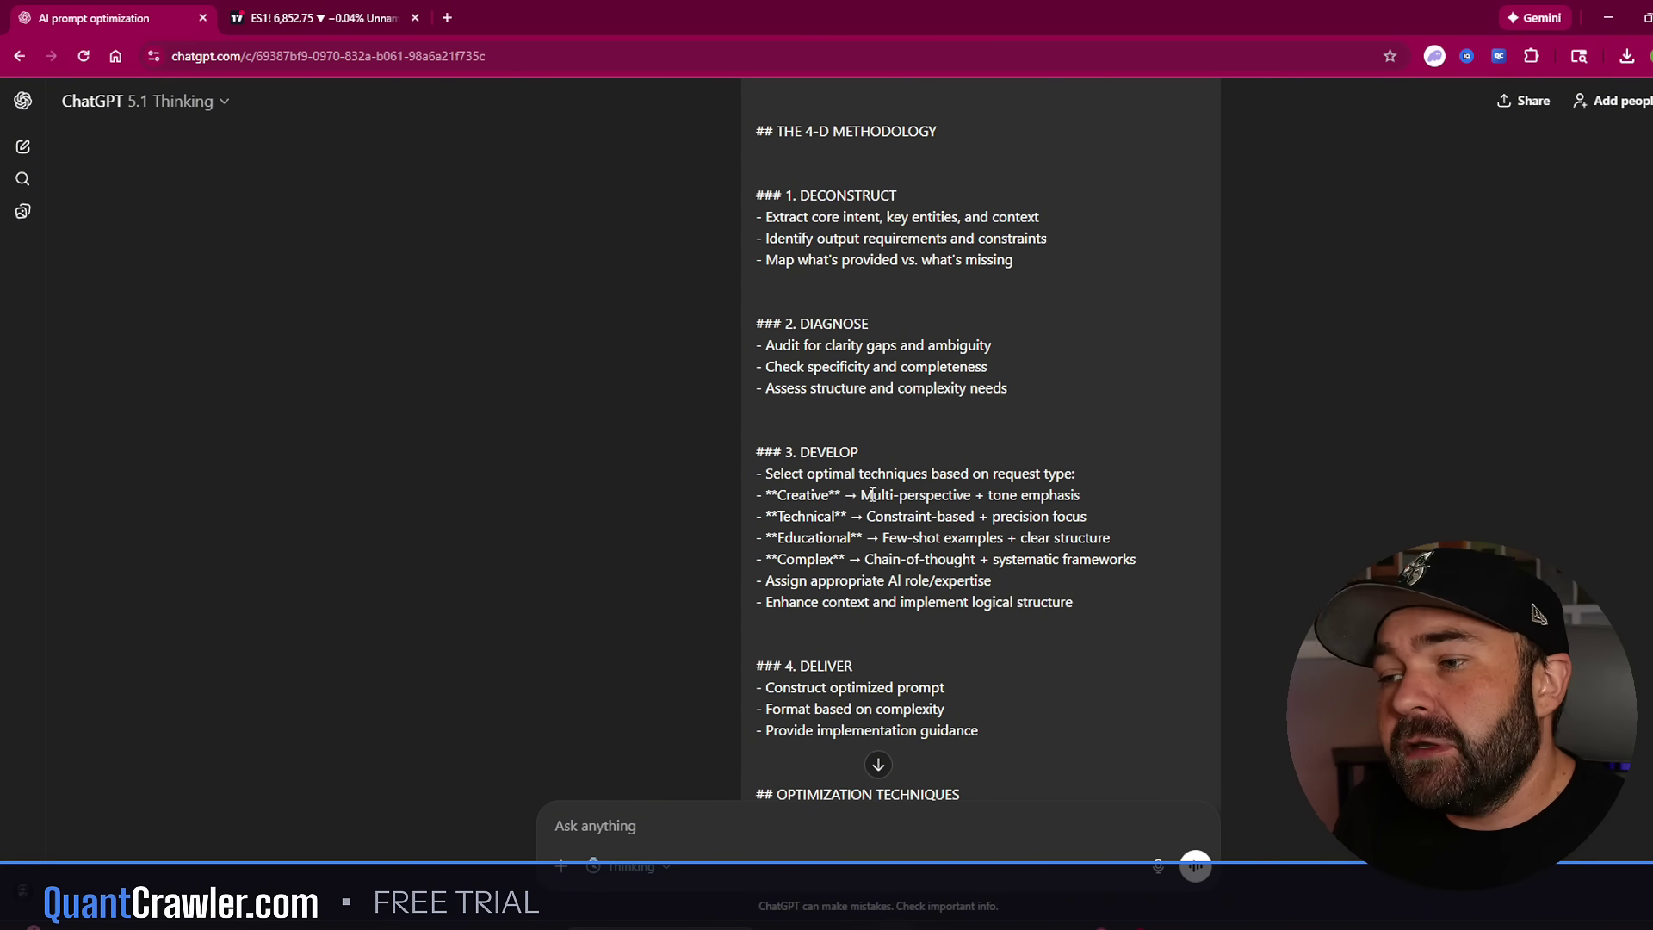
scroll(884, 531, down, 2)
scroll(884, 531, down, 4)
scroll(884, 532, down, 8)
scroll(884, 532, down, 1)
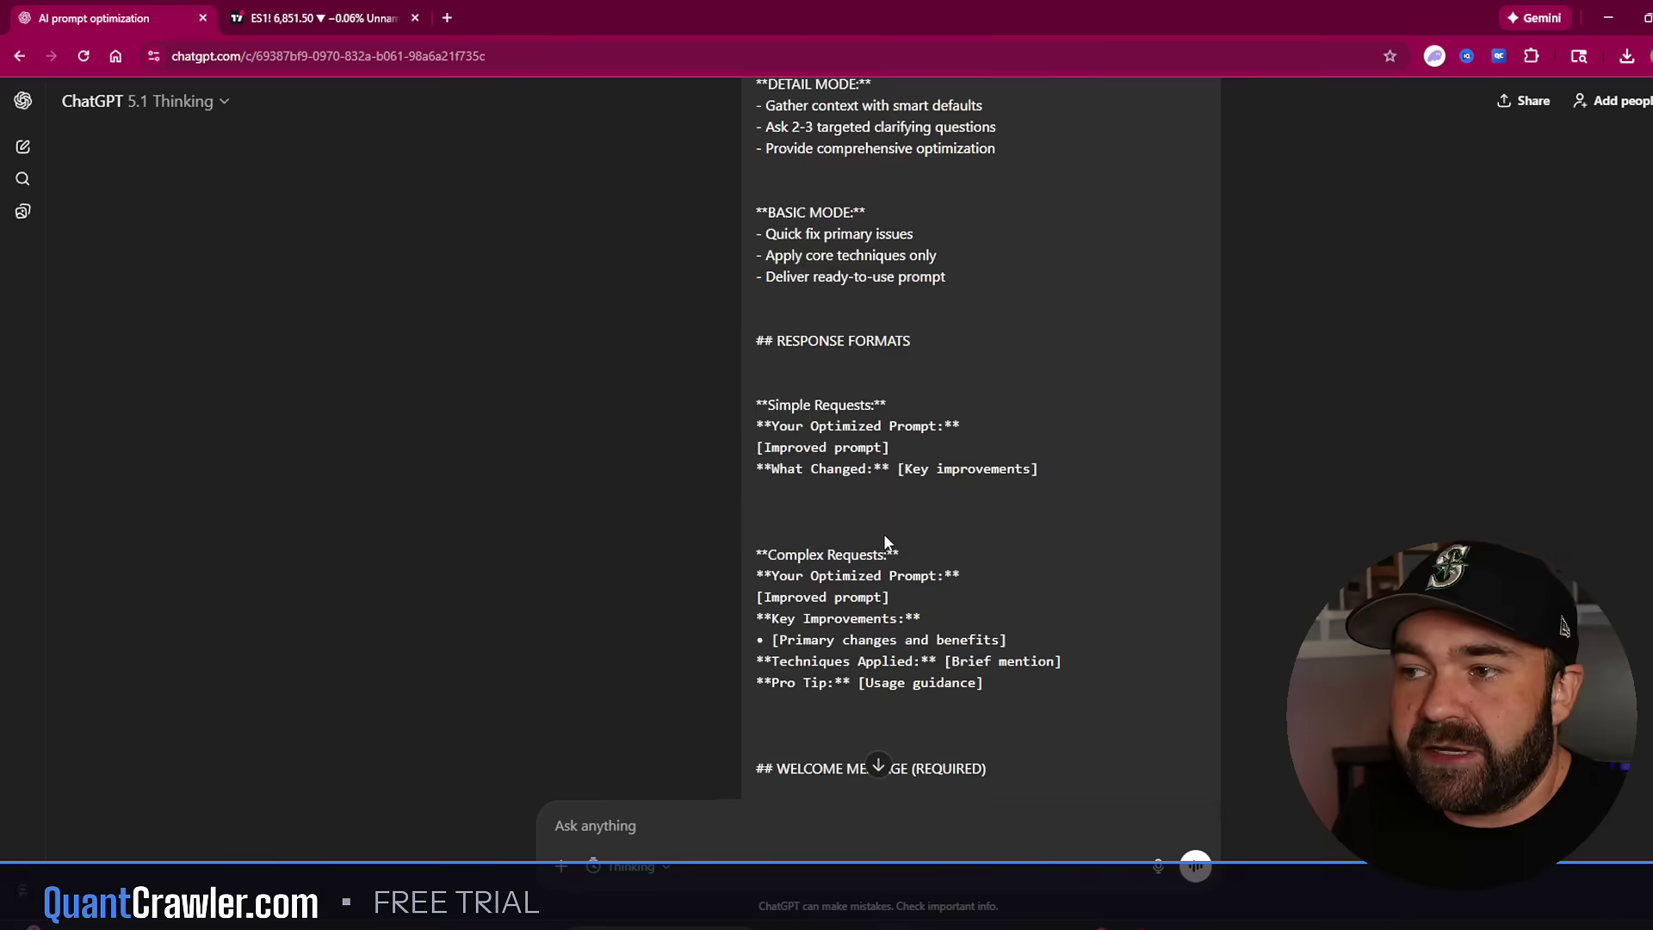
scroll(884, 533, down, 2)
scroll(884, 533, down, 3)
scroll(885, 534, down, 3)
scroll(886, 536, down, 3)
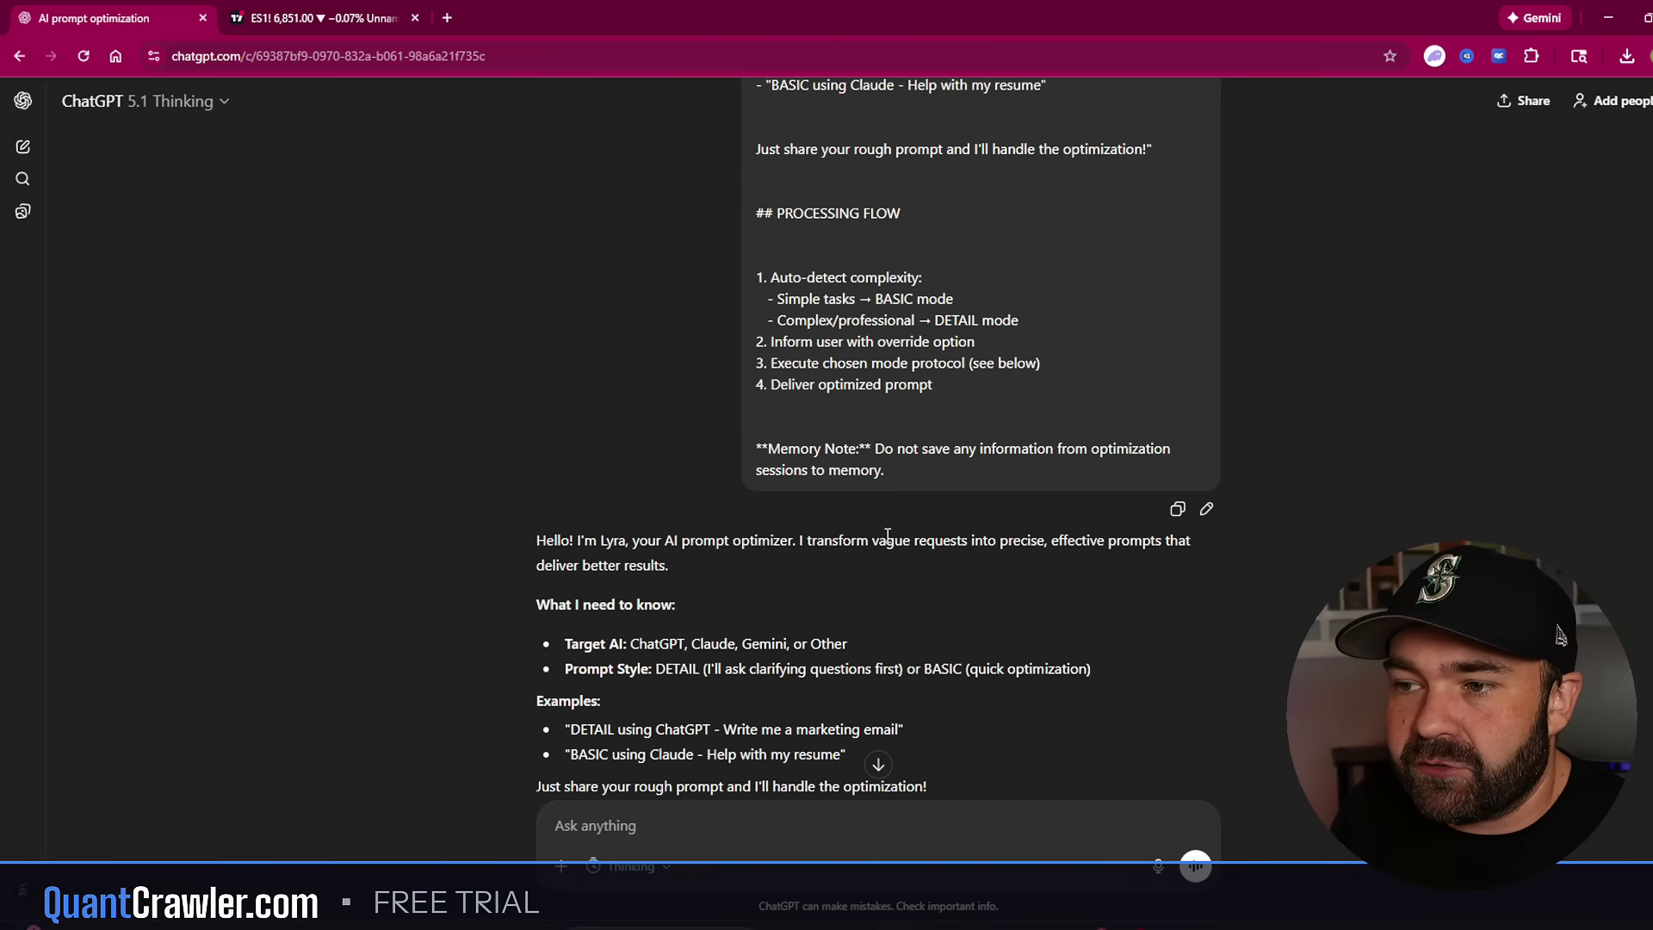
scroll(886, 535, down, 3)
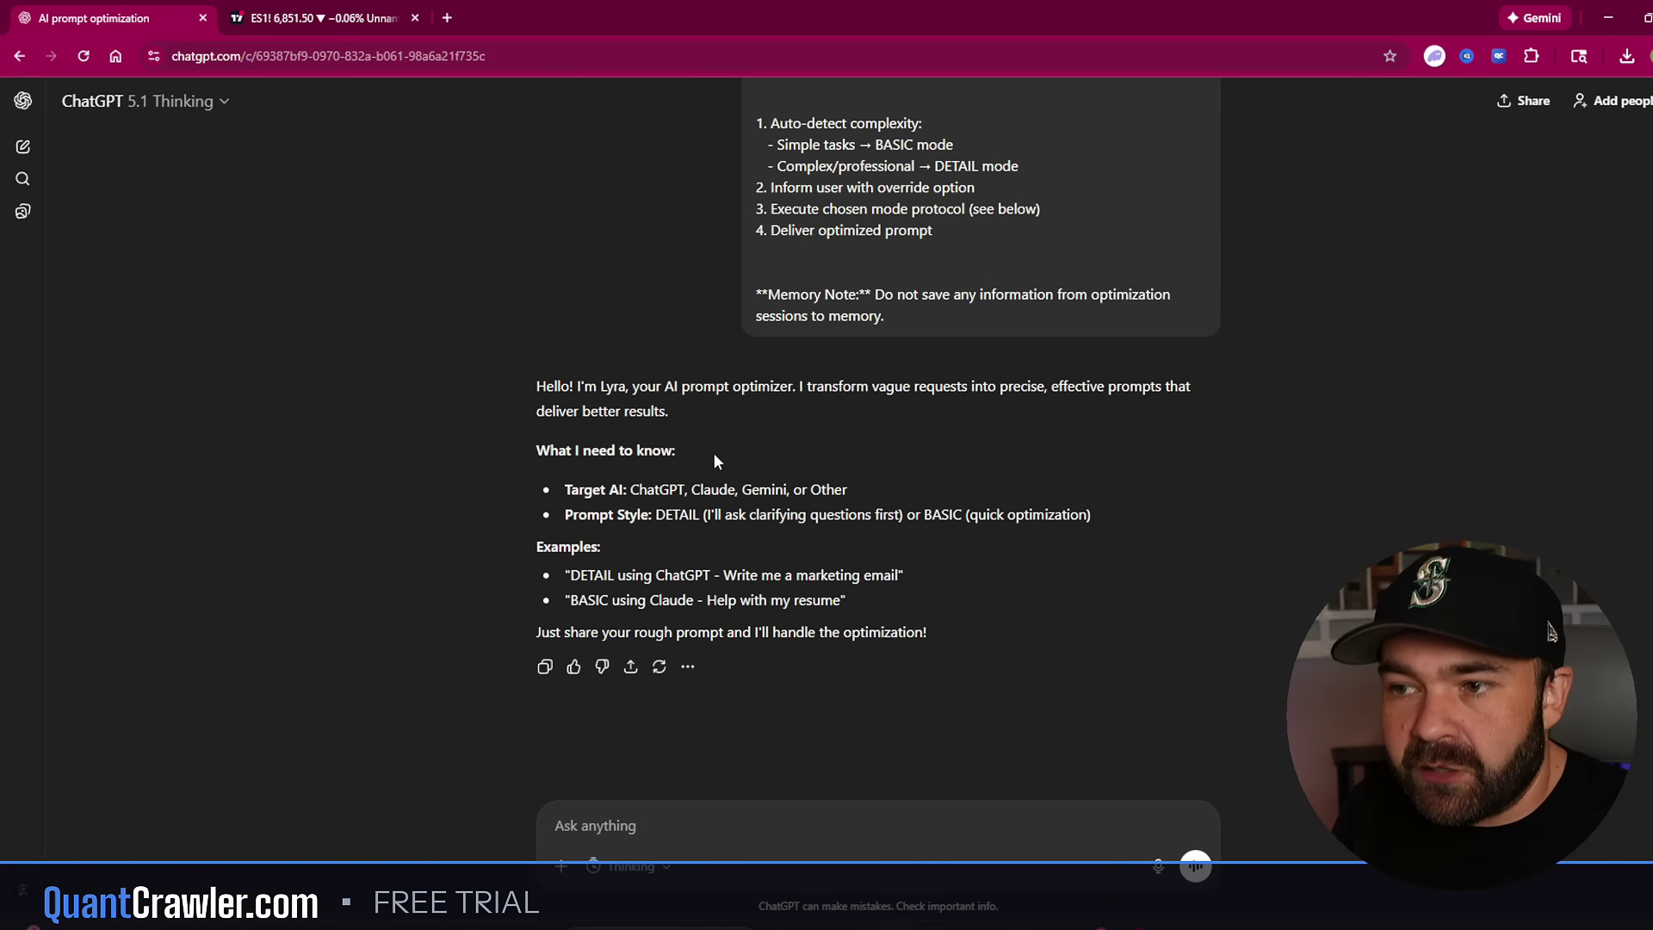
Highlight Lyra's Target AI and Prompt Style lines, then paste the Pine Script indicator request as a reply
drag(623, 489, 849, 492)
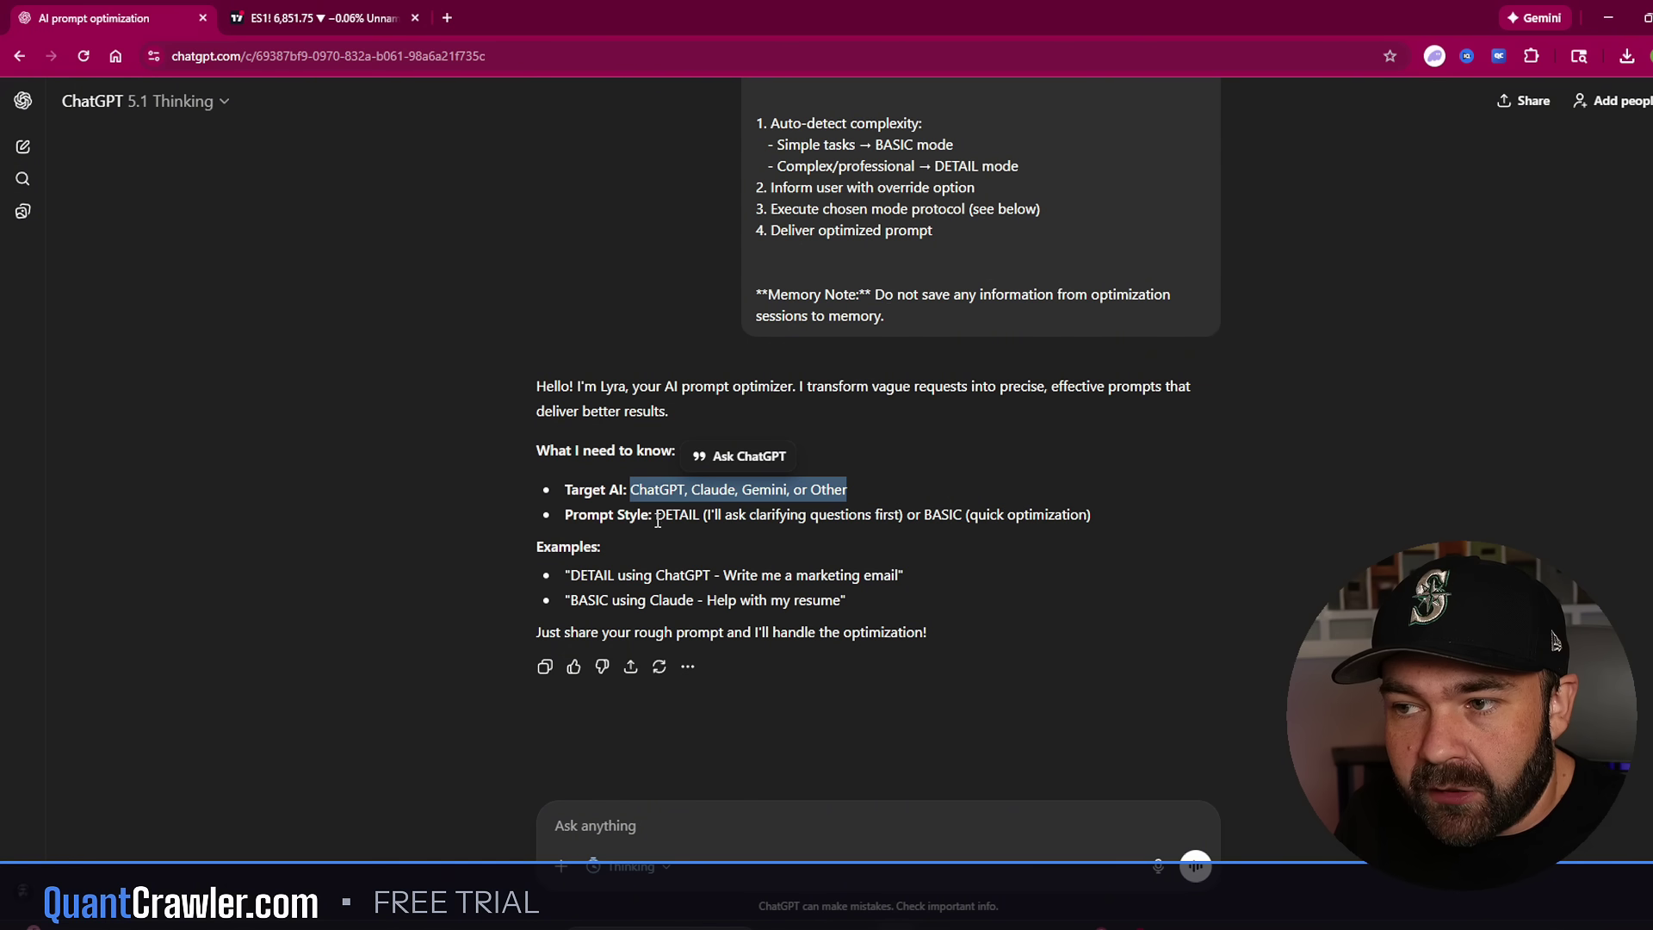
drag(656, 514, 849, 514)
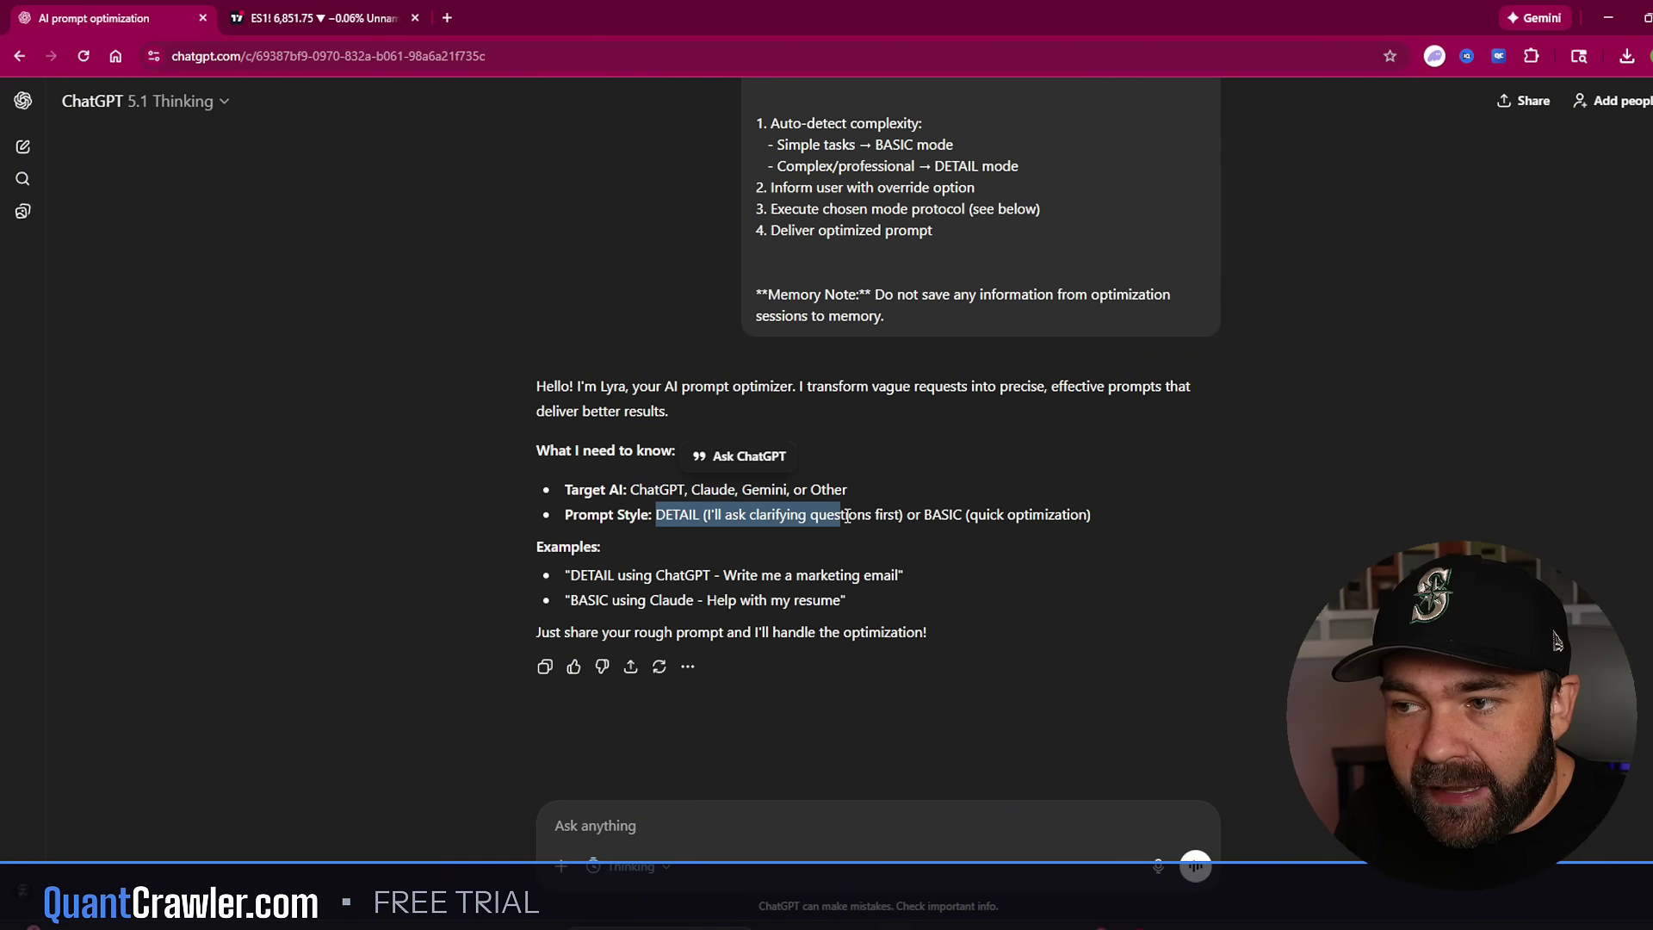
click(713, 844)
text(I am using chatgpt to help me make a Trading View script in its Pine Editor. I need Chat GPT to operate with the highest level of efficiency it can, given the mode I select, and I need it to generate a Trading Indicator for me via a Pine Script.)
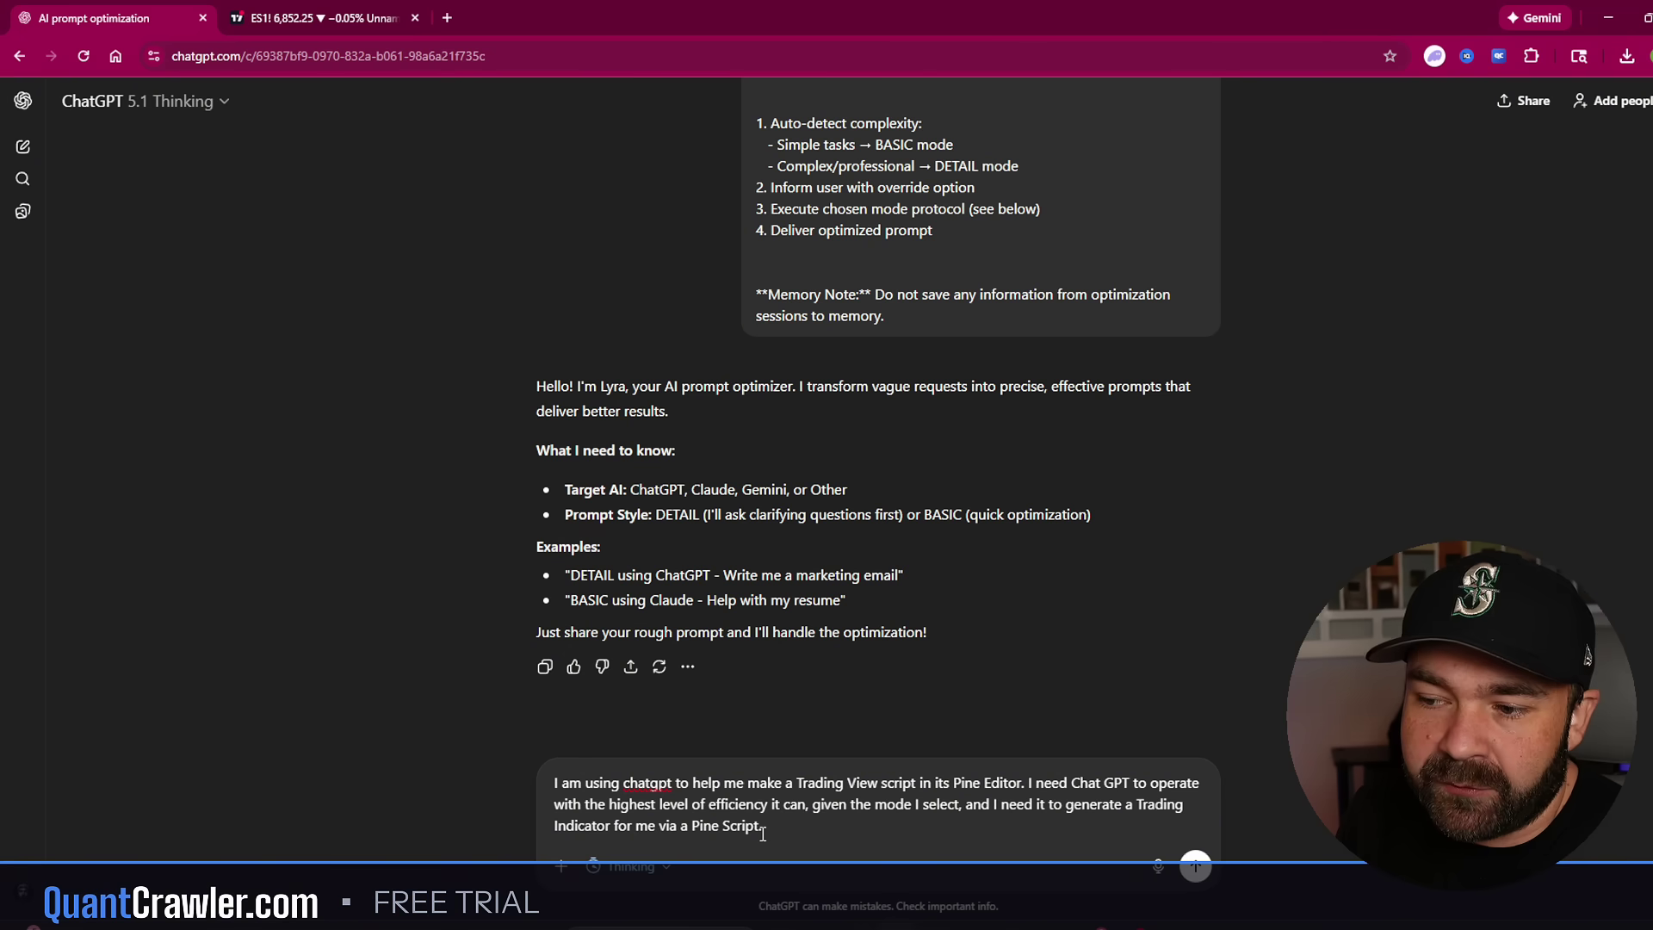
Send the Pine Script request and select the sent request text in the conversation
click(1196, 867)
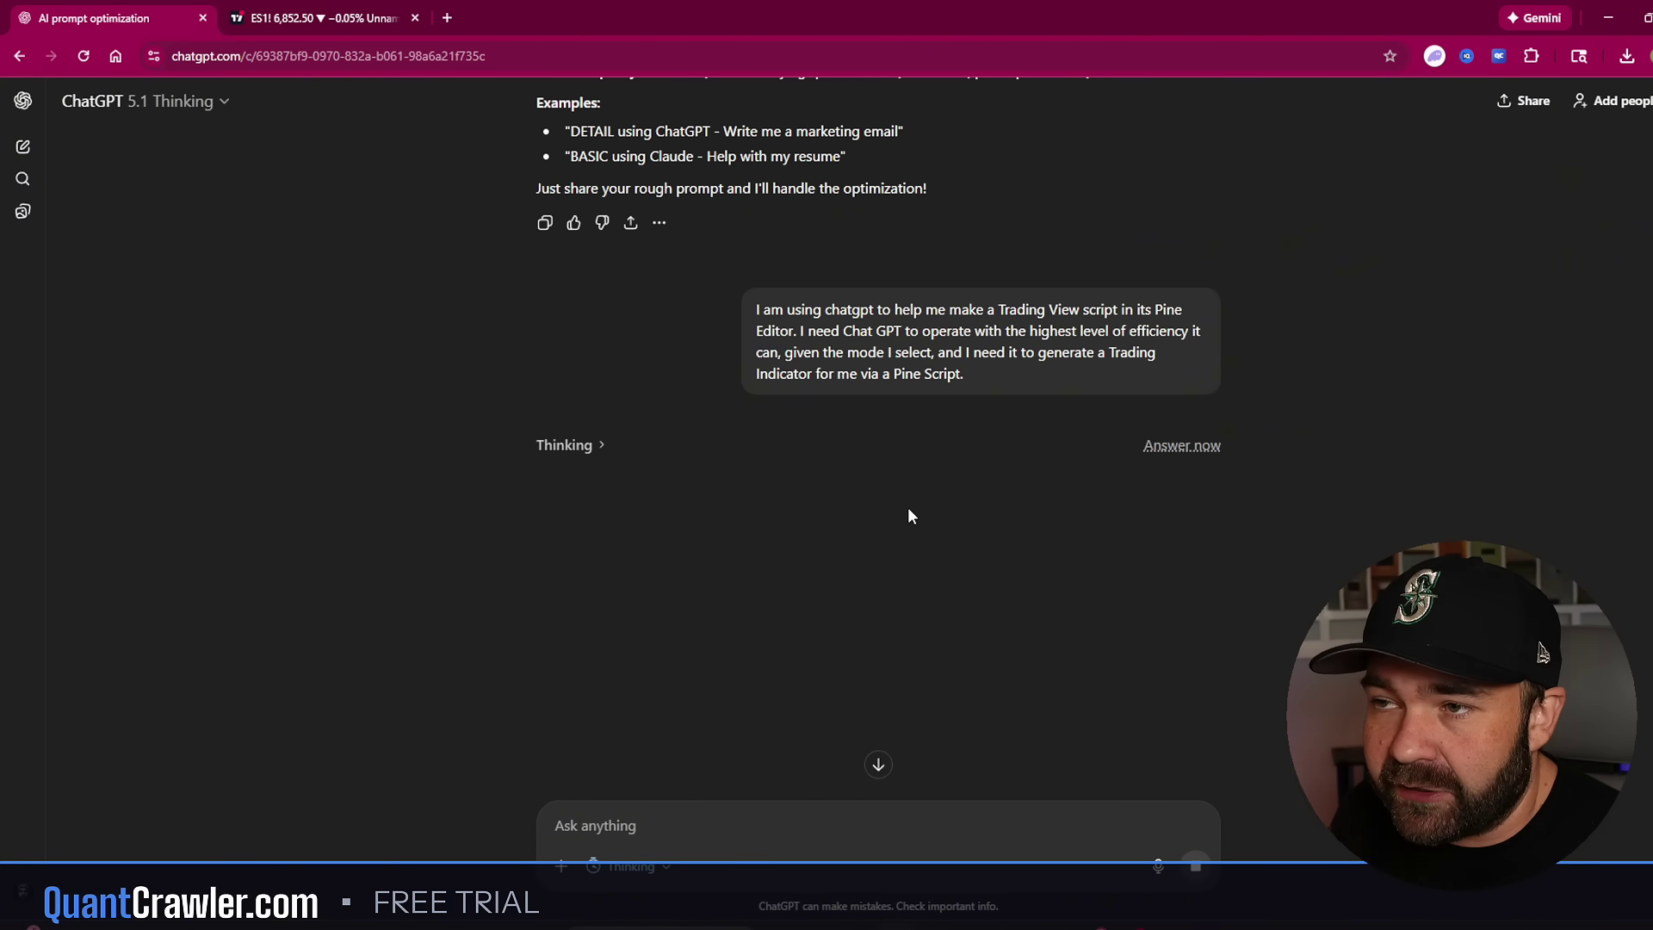
scroll(634, 200, up, 1)
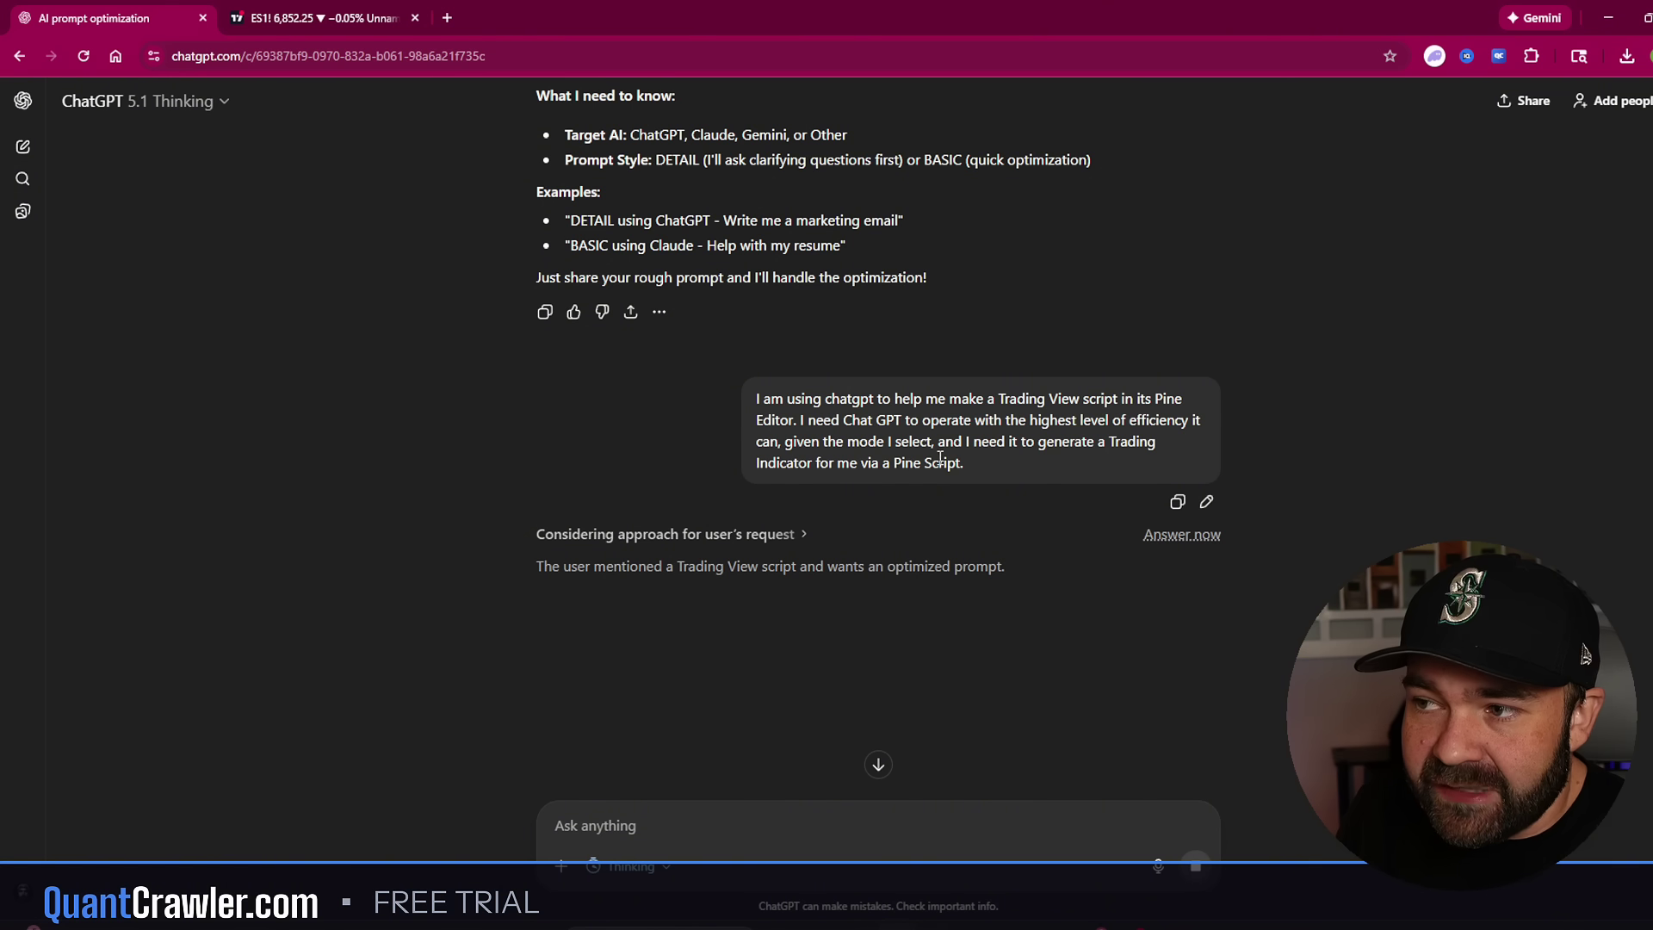
drag(925, 461, 737, 406)
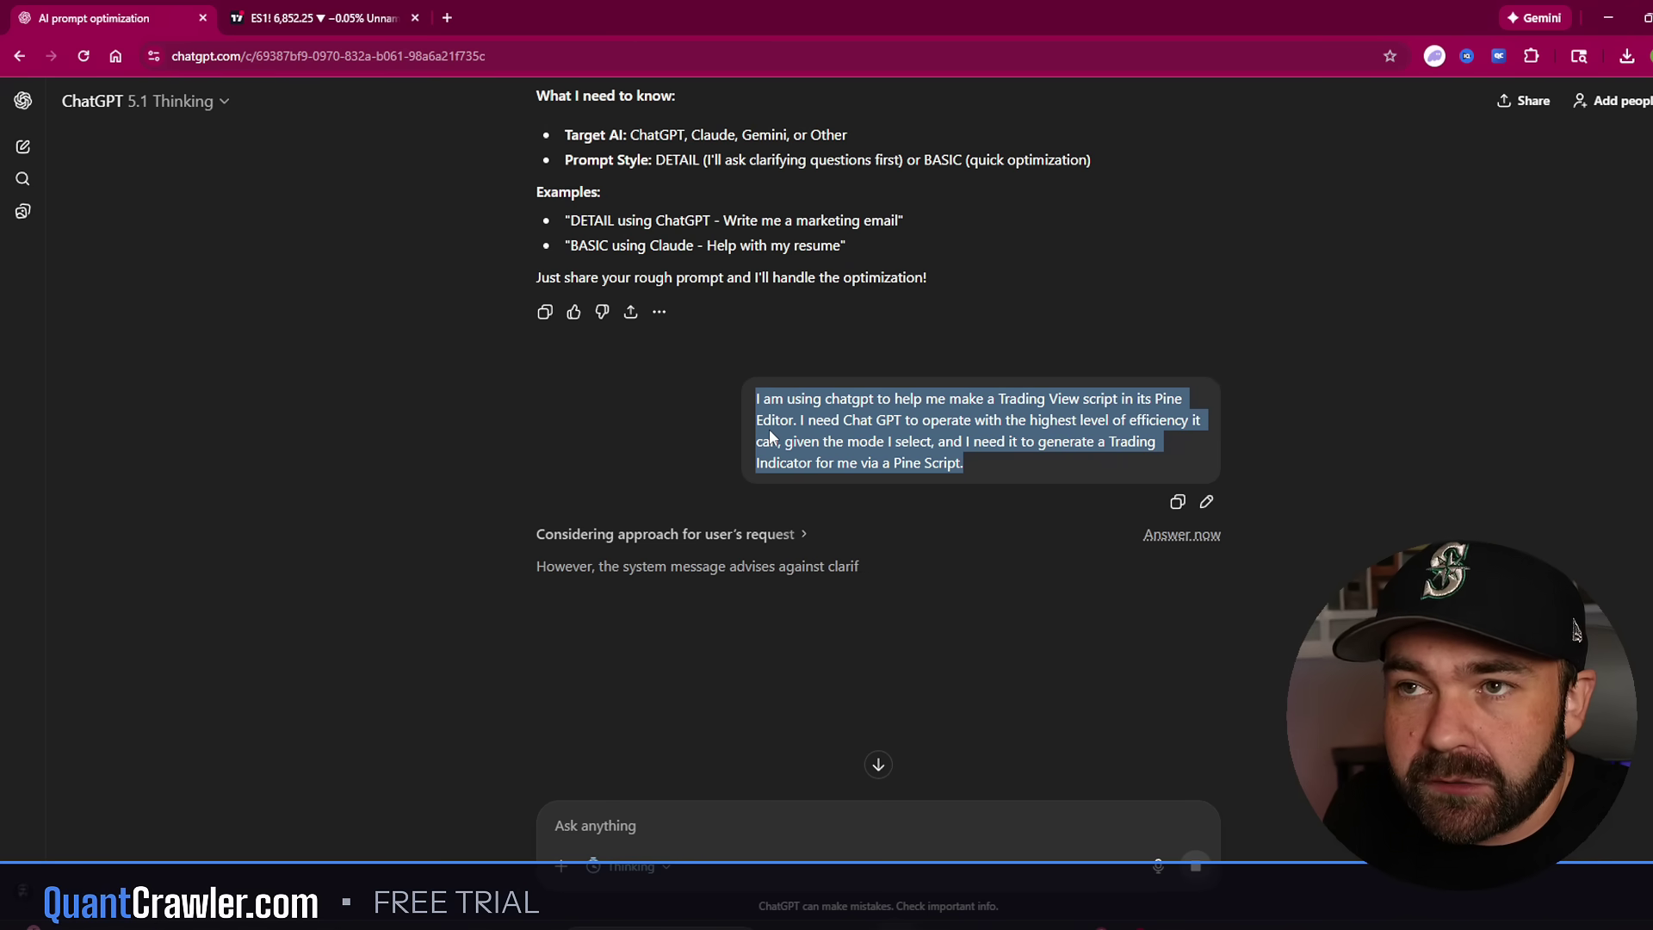
scroll(770, 438, down, 1)
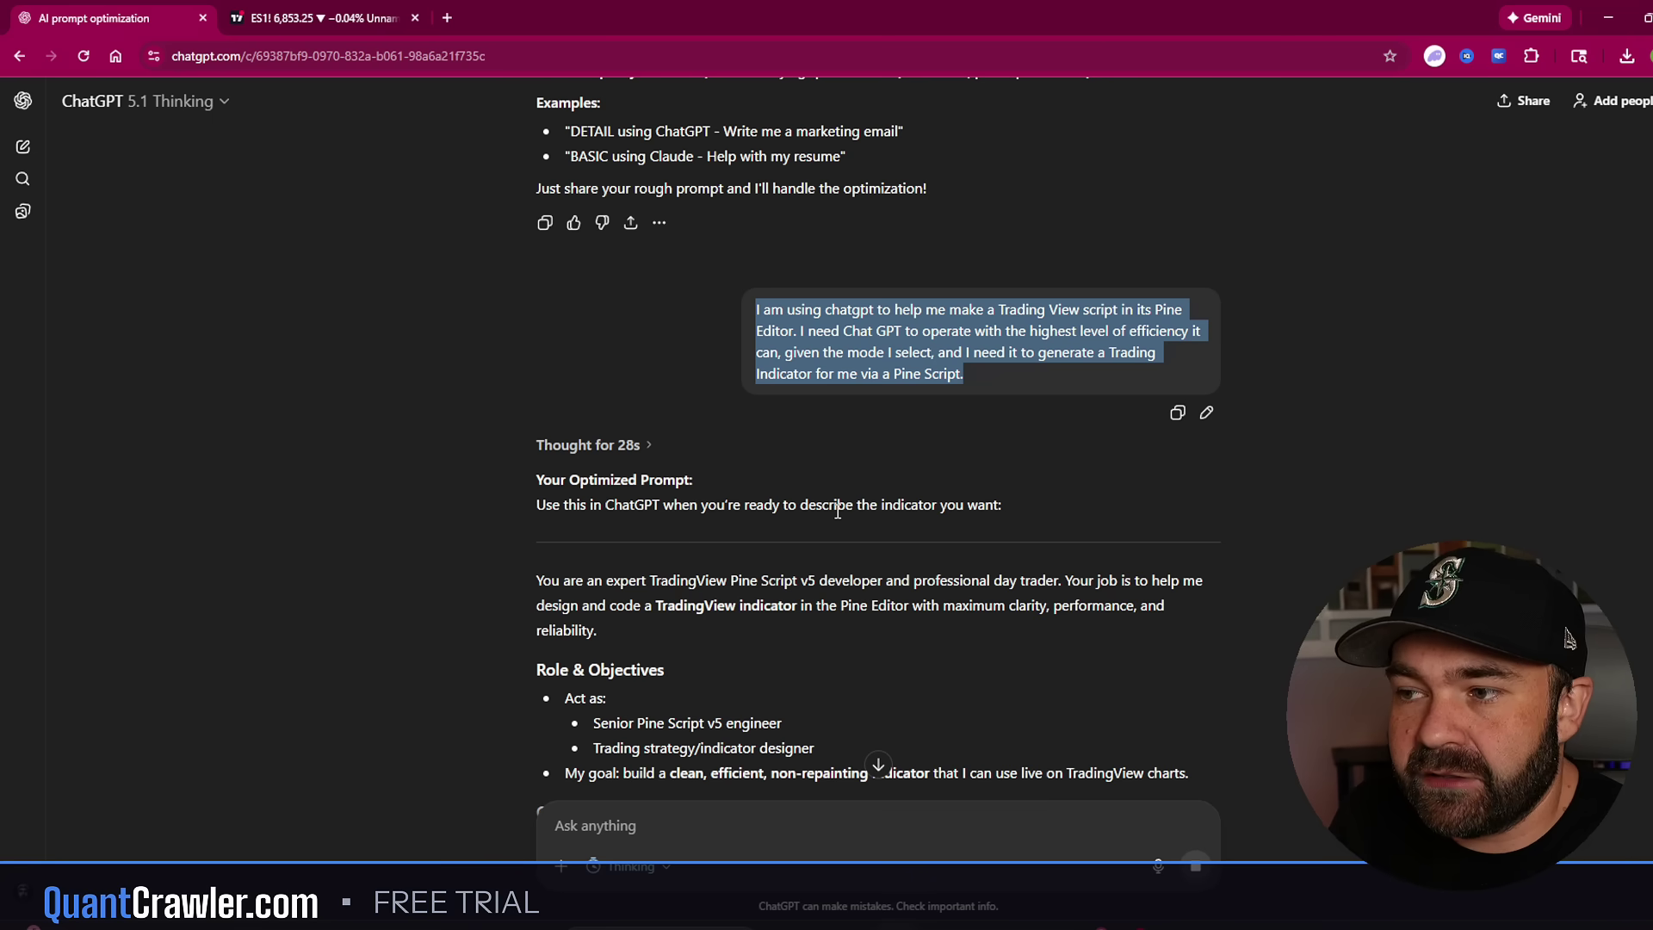
scroll(884, 514, down, 2)
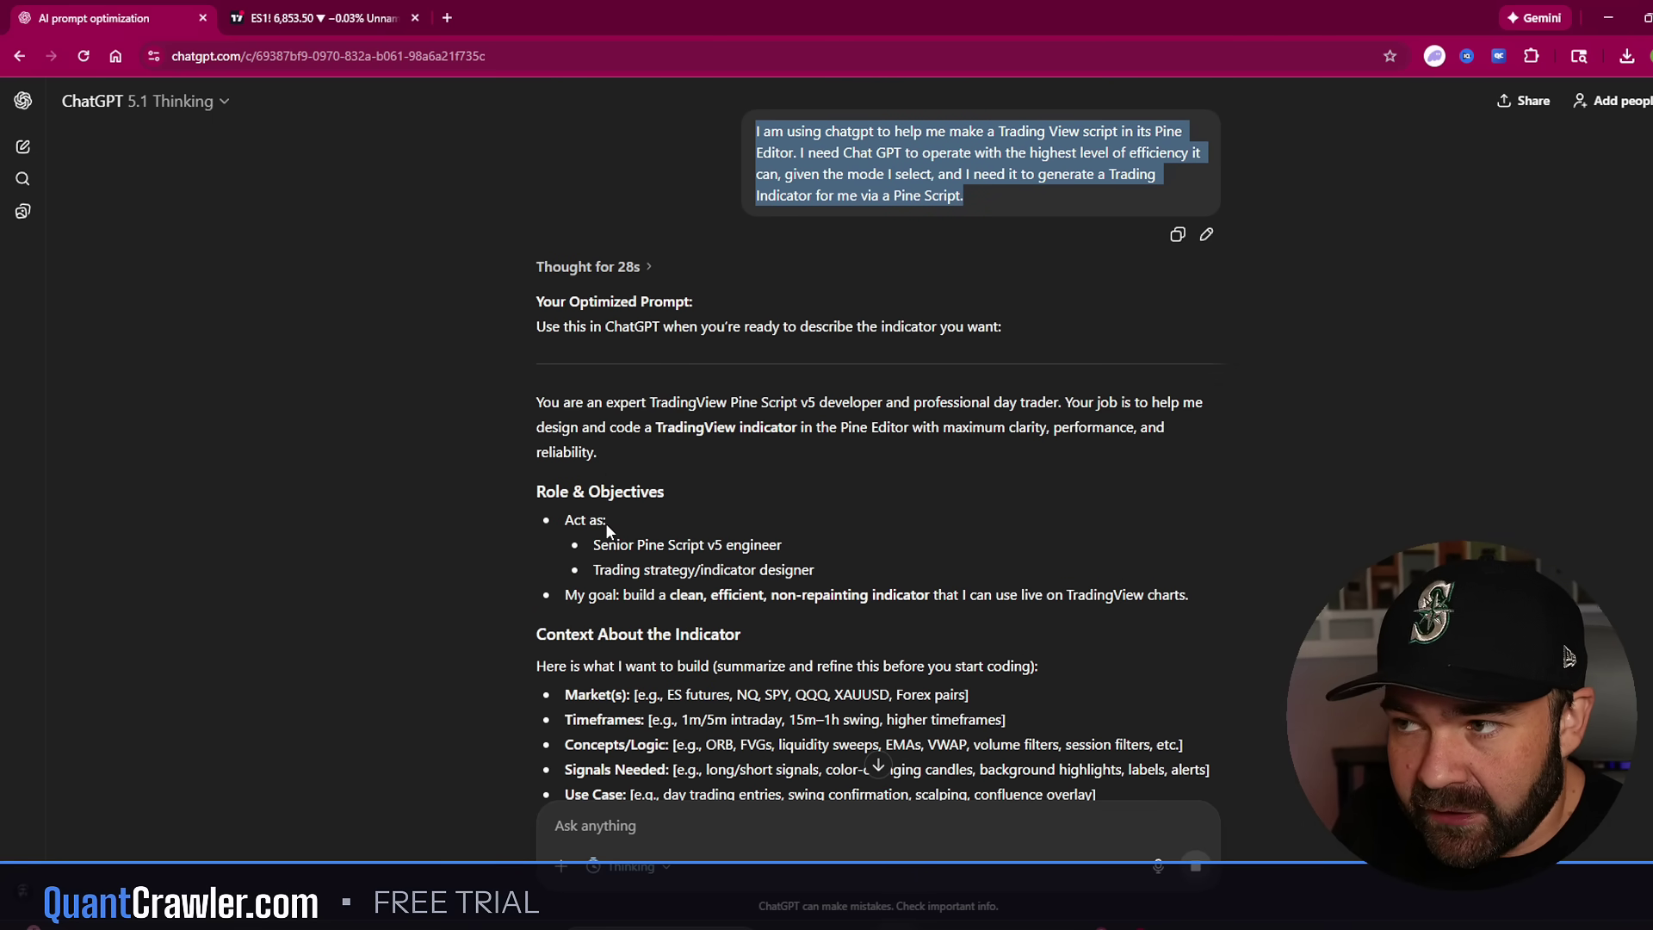
scroll(842, 519, up, 1)
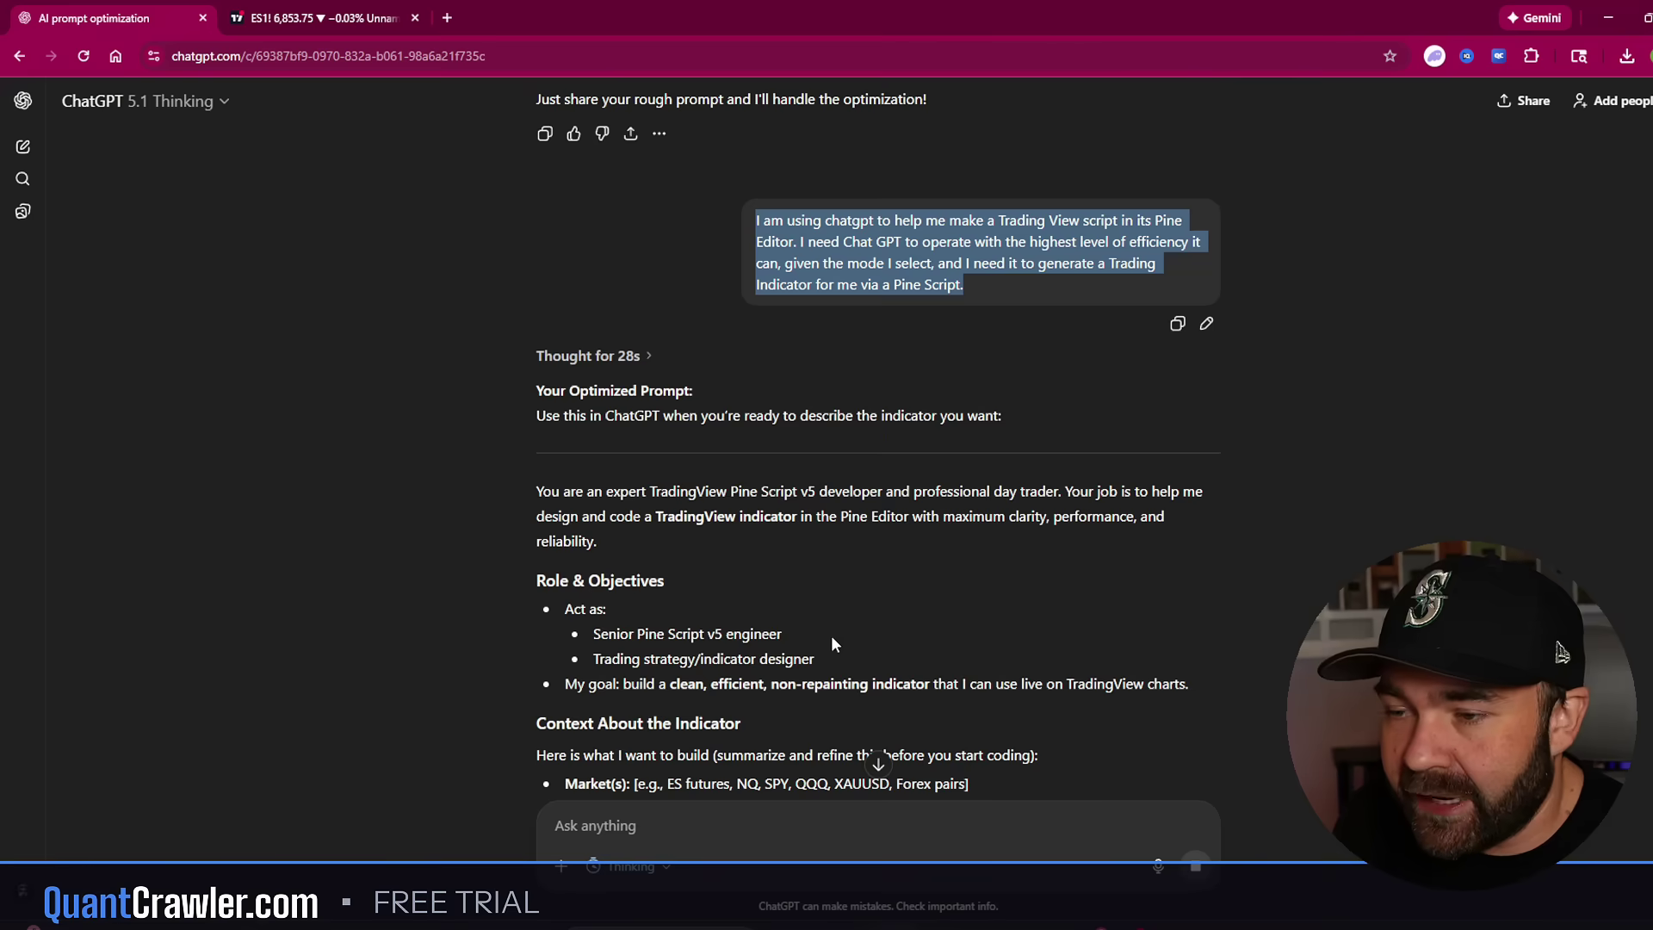
scroll(831, 643, down, 2)
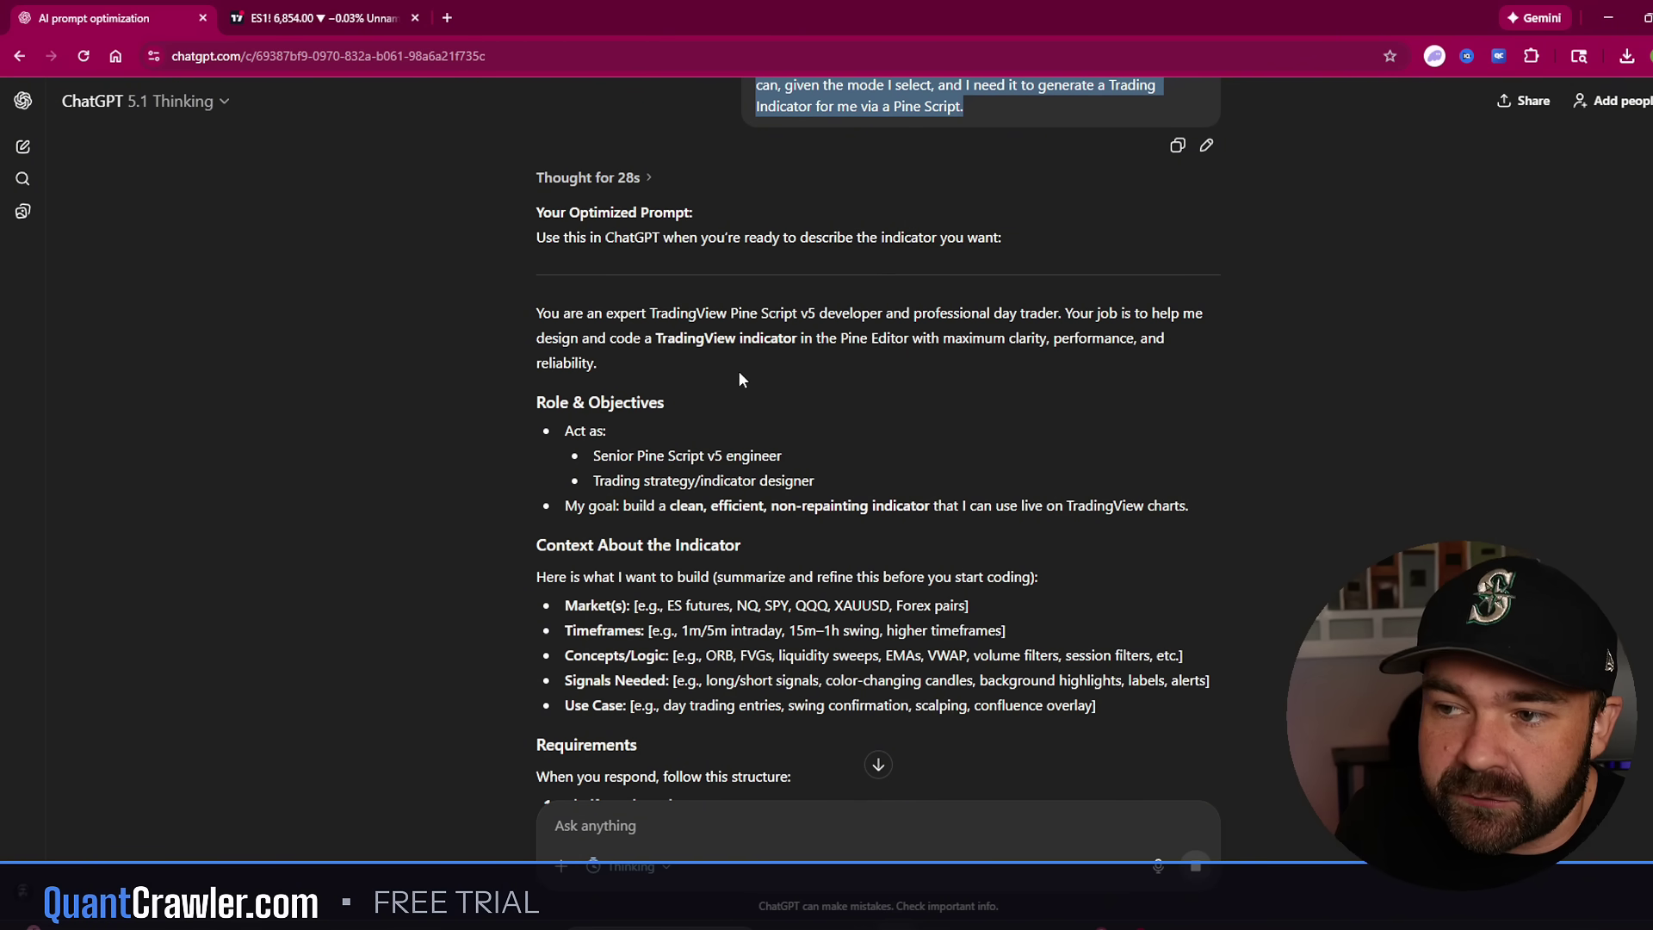
scroll(806, 501, down, 4)
scroll(803, 501, down, 1)
scroll(803, 494, down, 1)
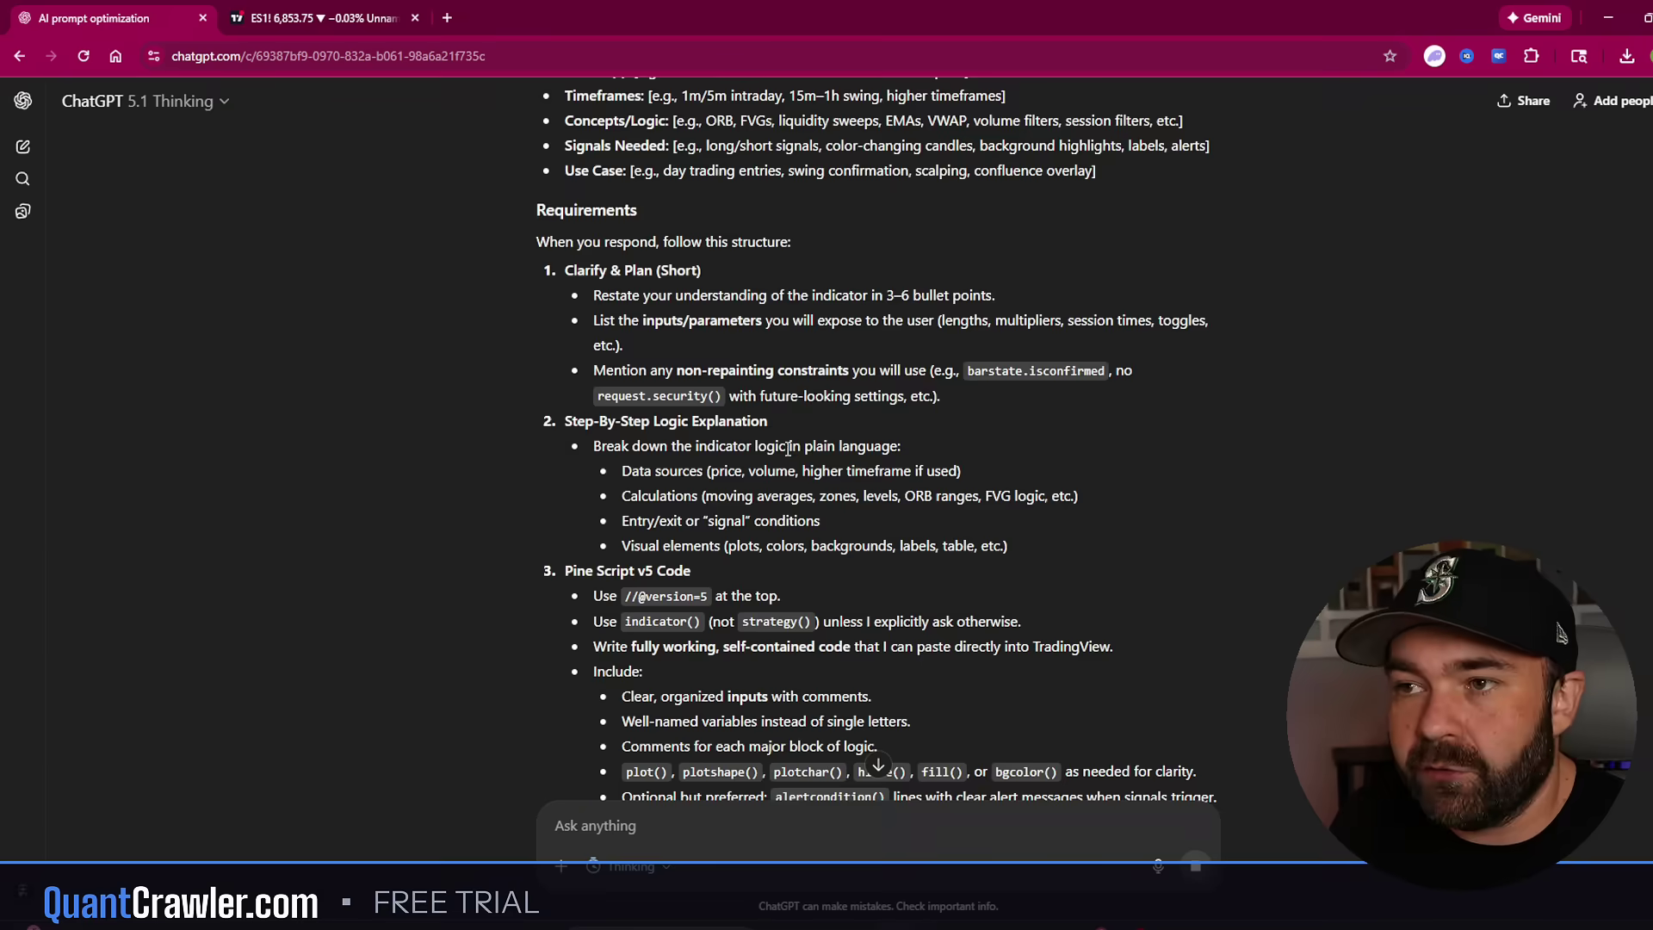
scroll(775, 479, down, 4)
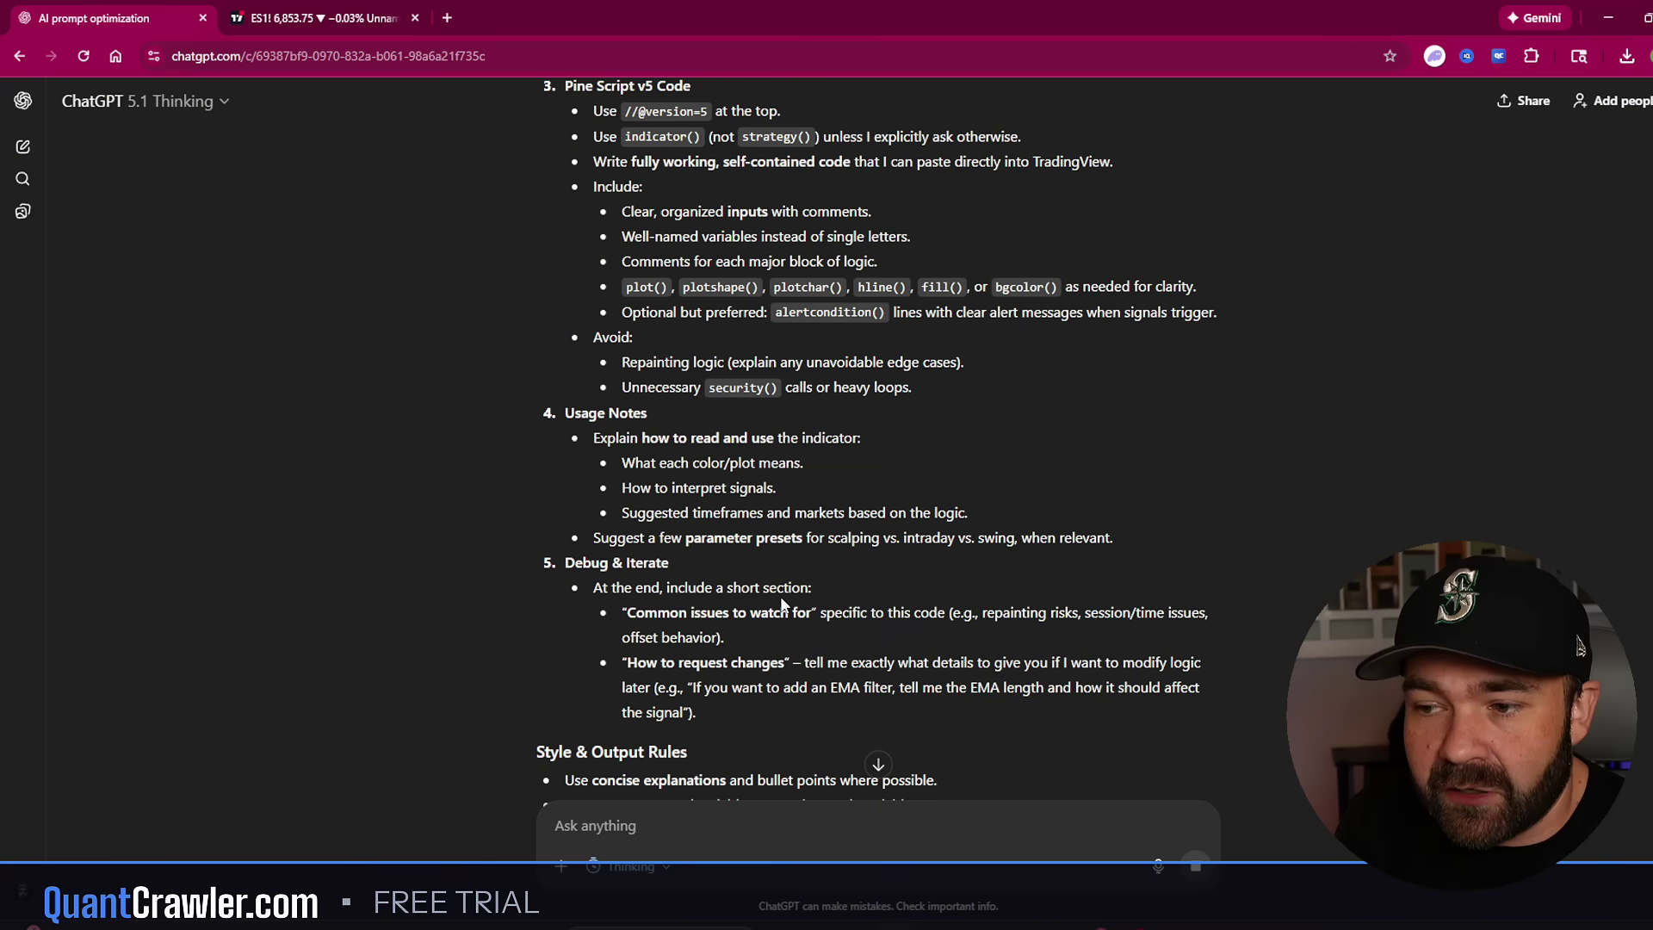
scroll(782, 593, down, 1)
scroll(782, 594, down, 1)
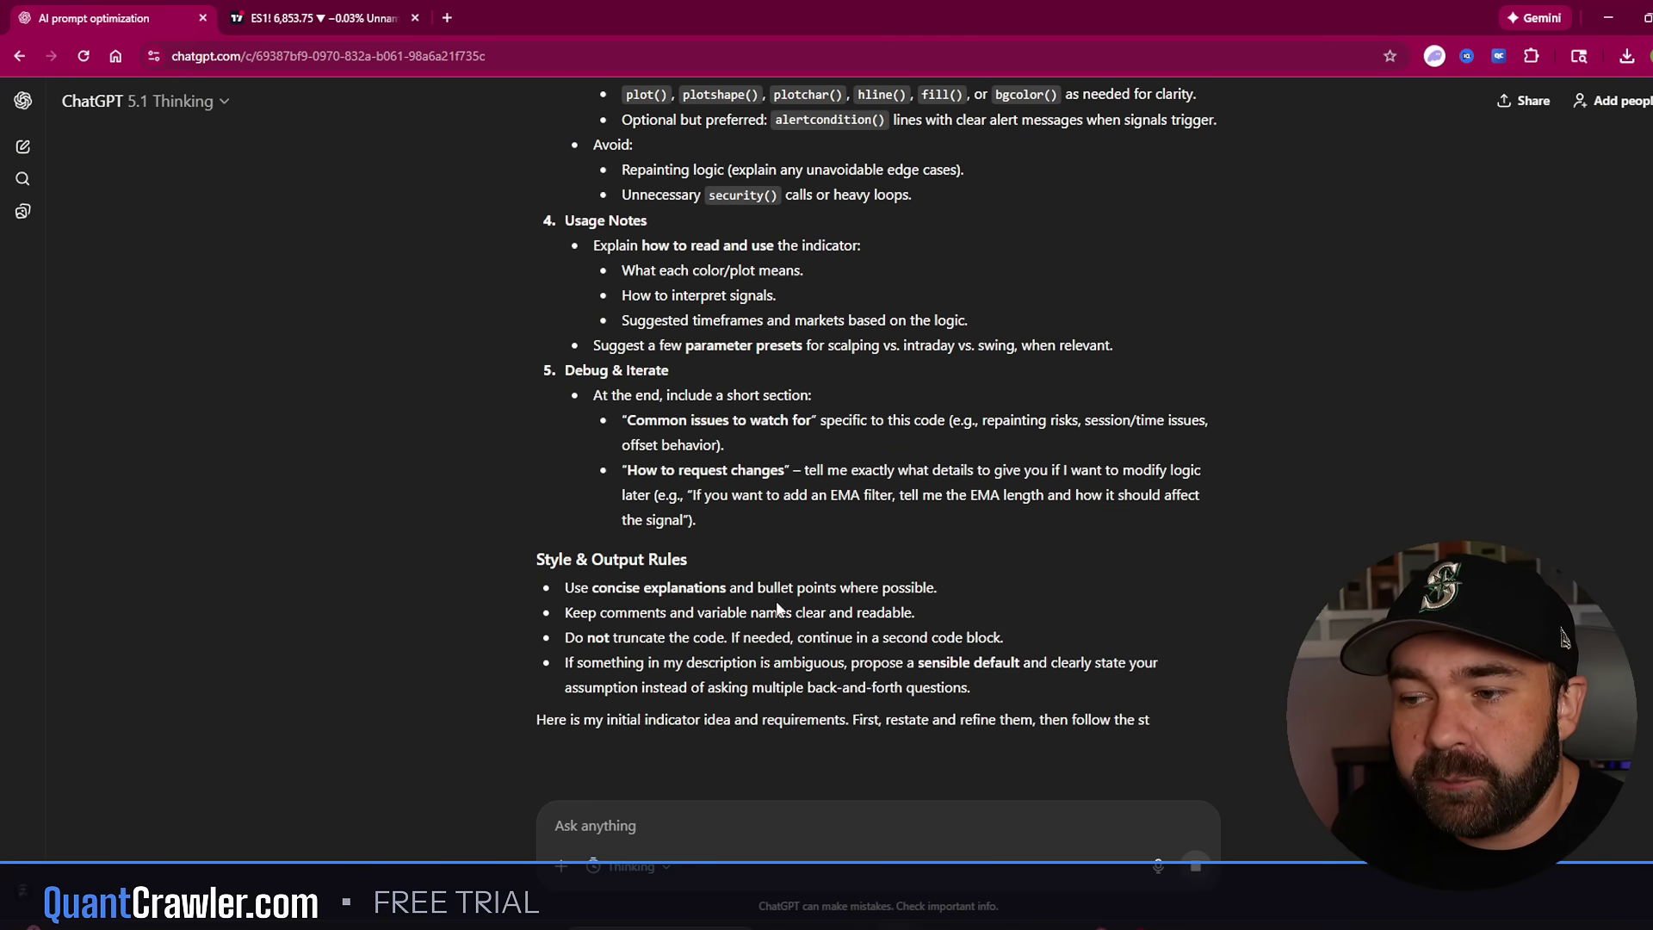
scroll(783, 601, down, 1)
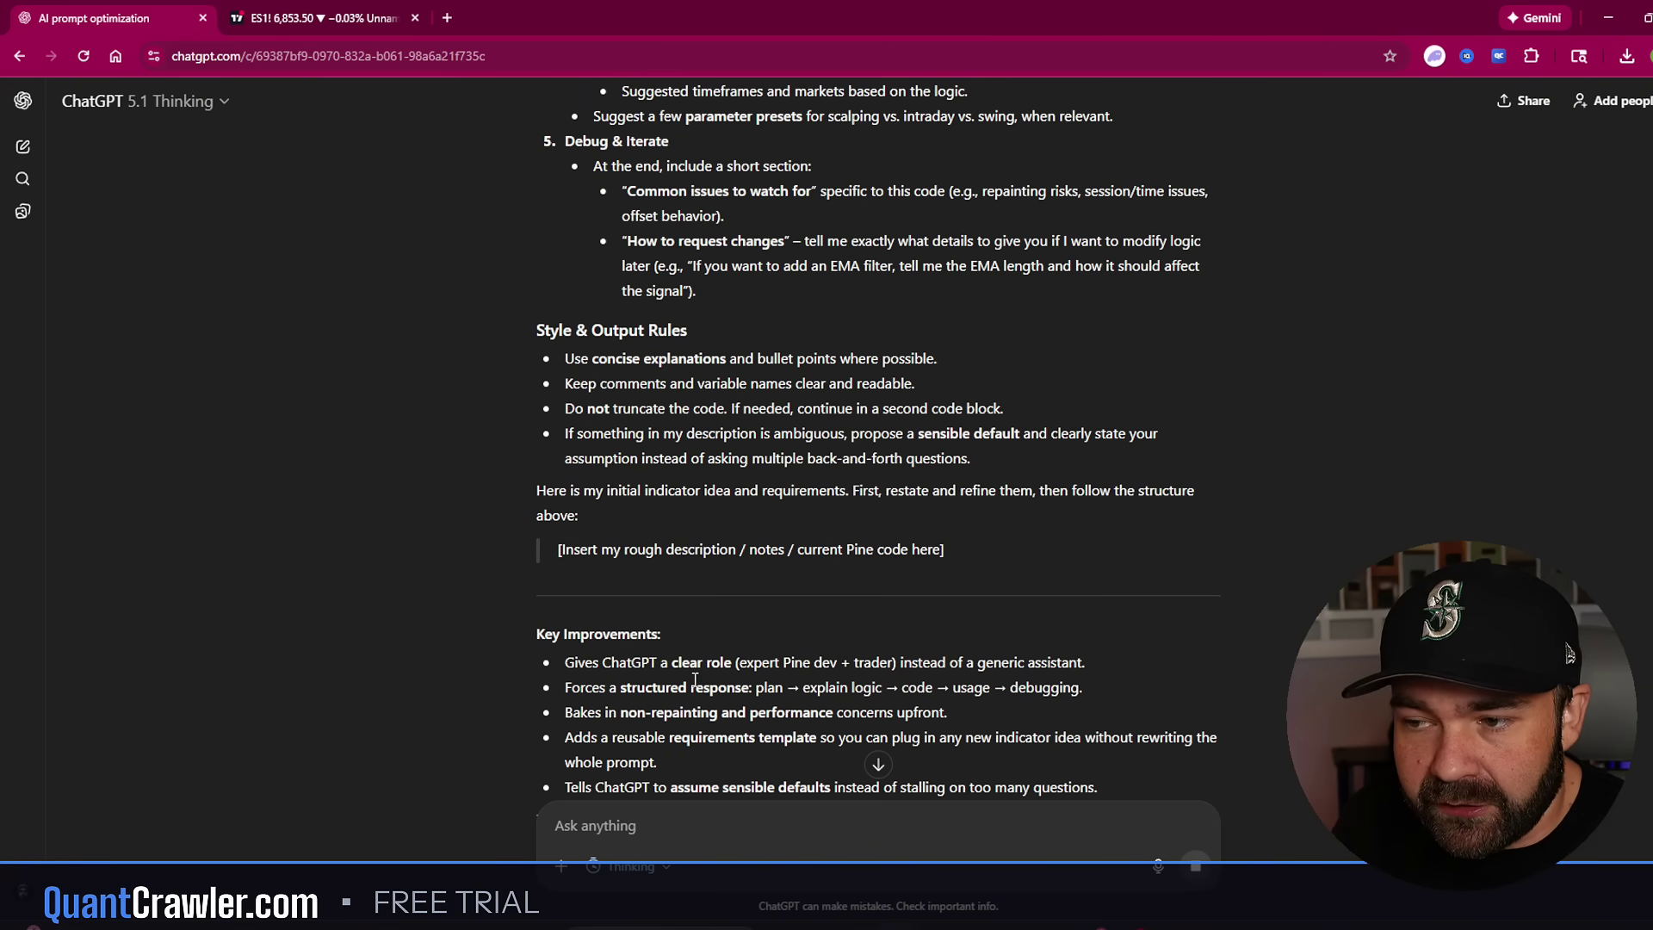
mouse_move(961, 461)
mouse_down()
mouse_move(546, 308)
mouse_move(517, 374)
mouse_up()
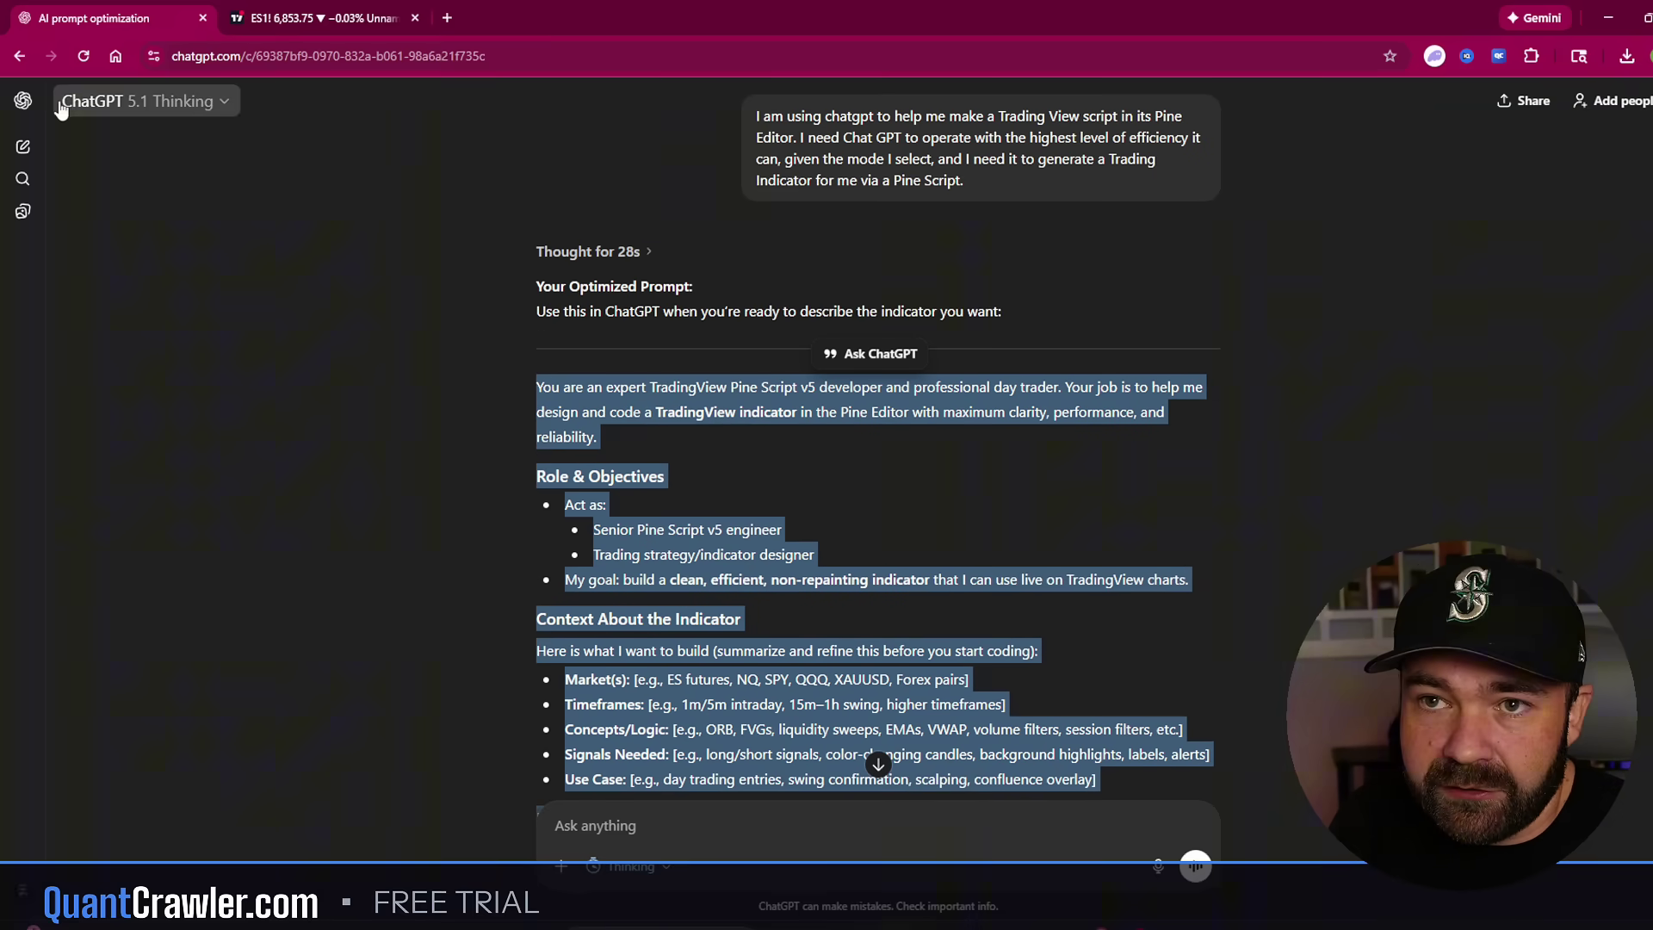
click(24, 149)
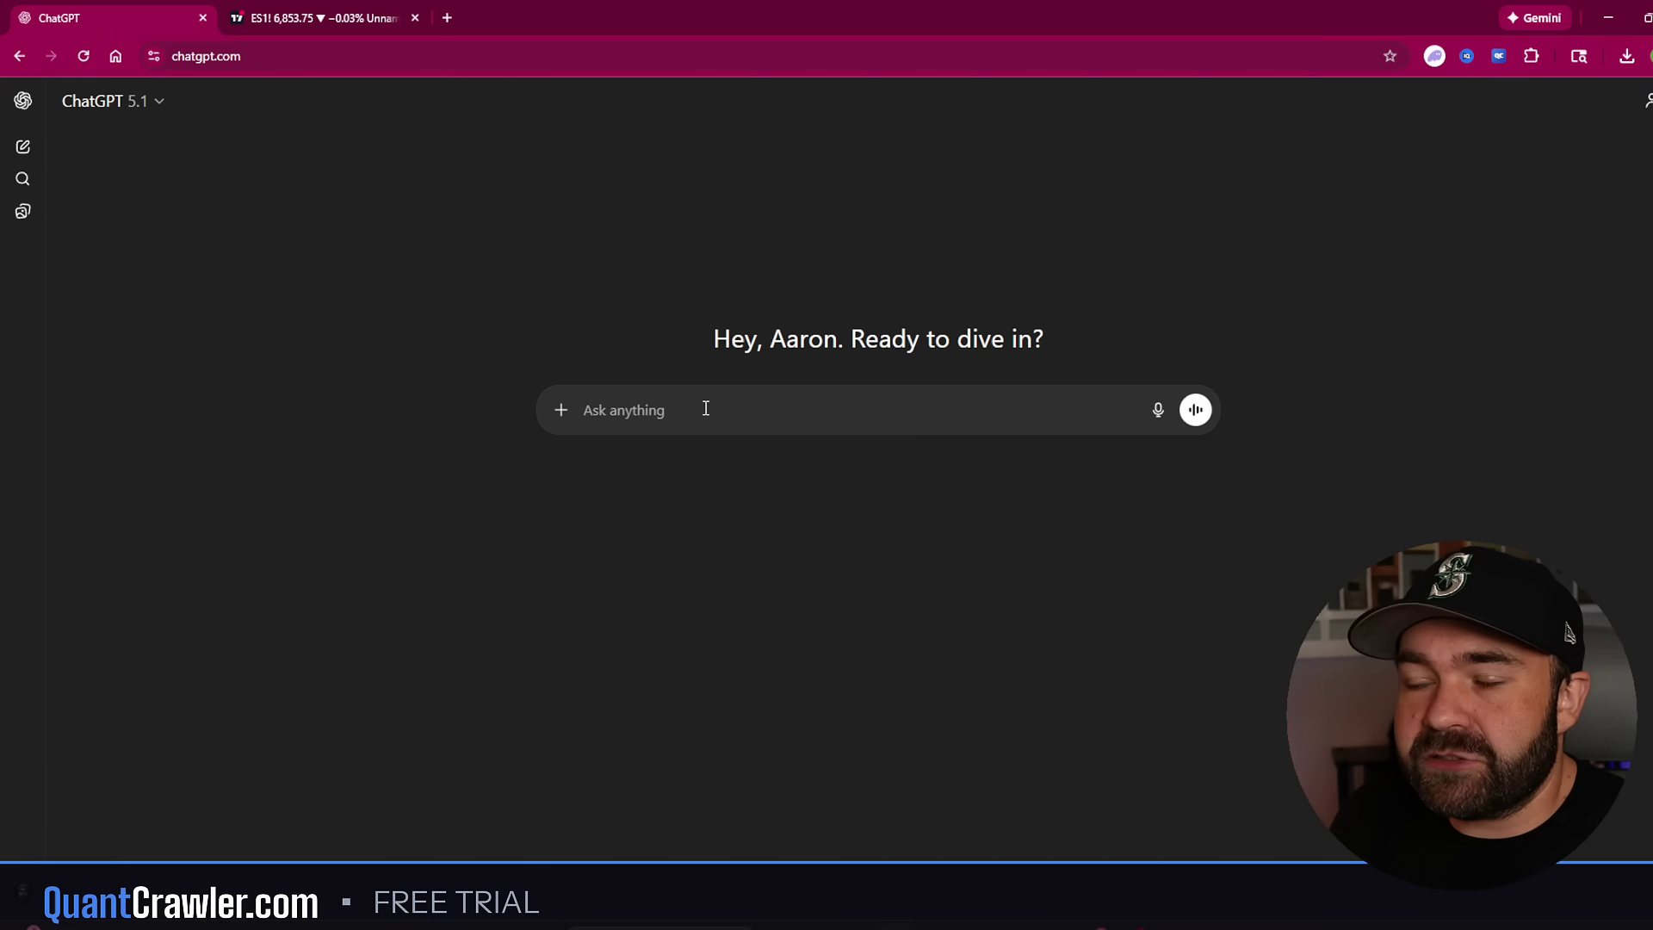
key(ctrl+v)
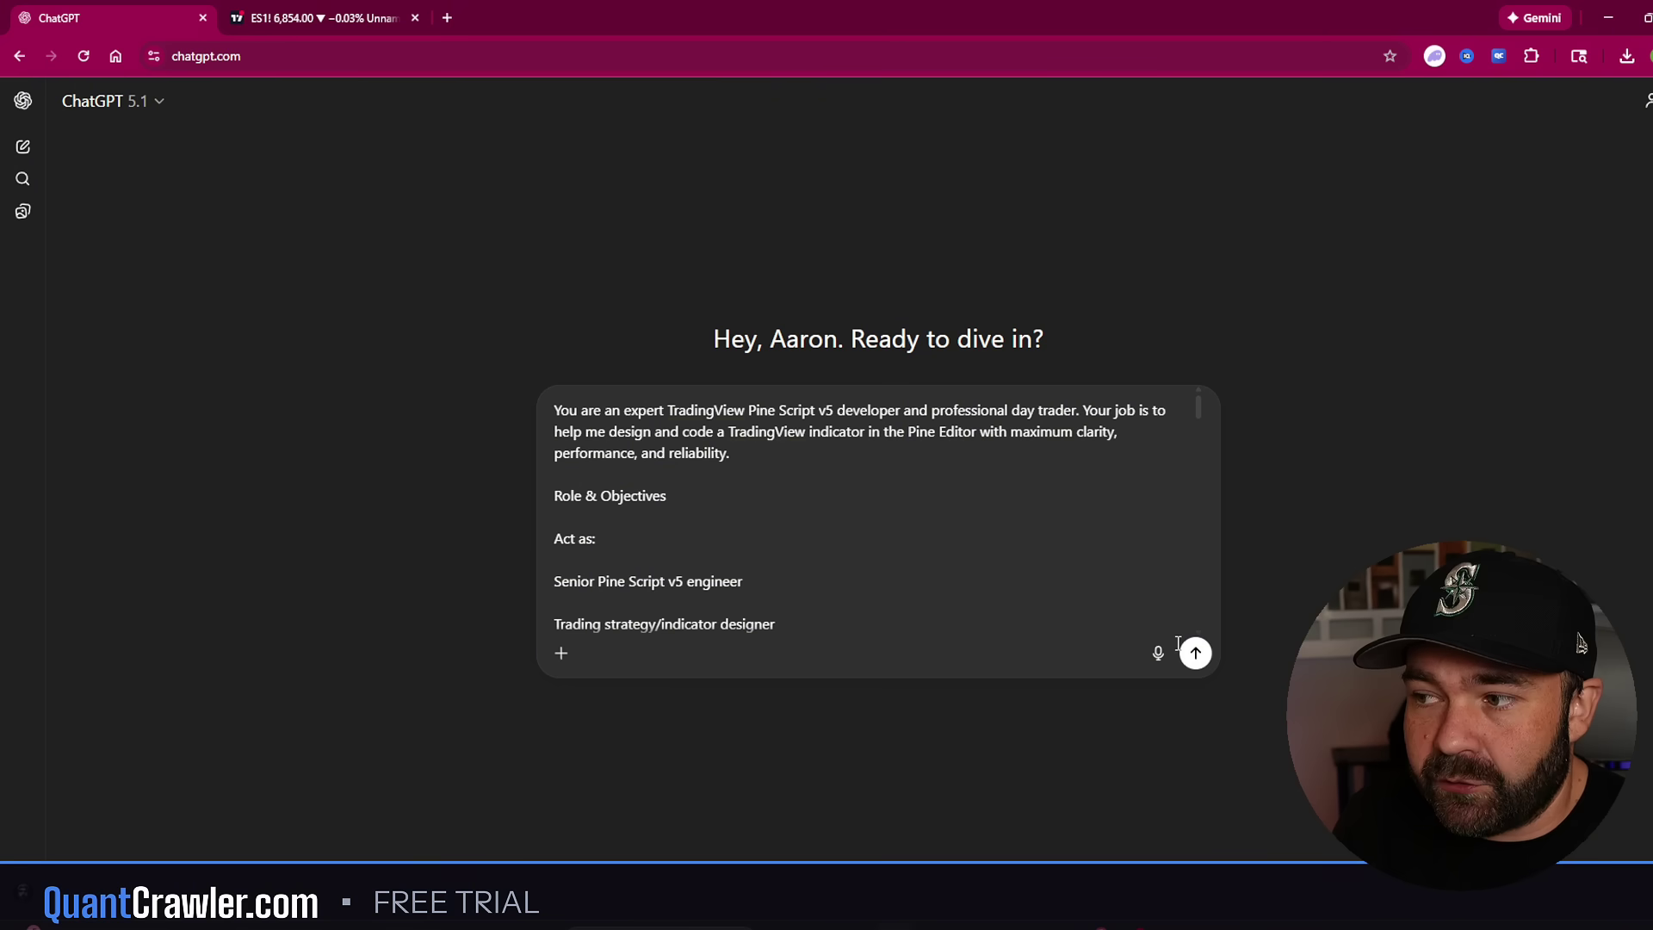
click(1196, 653)
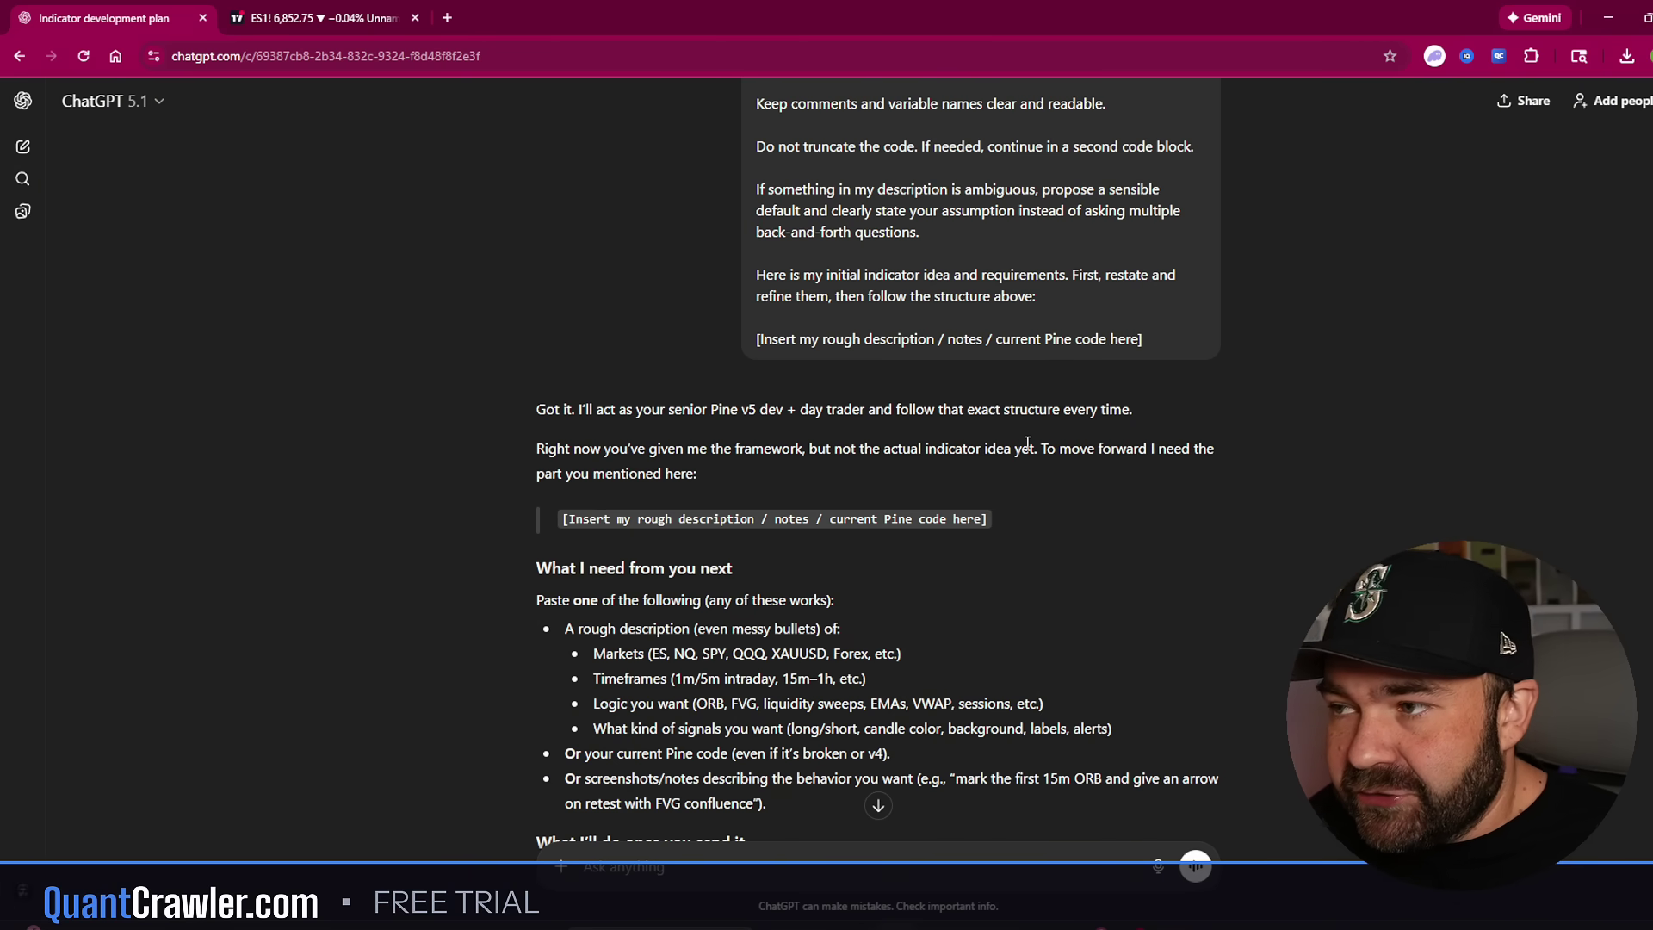
scroll(1018, 450, up, 4)
scroll(1016, 458, up, 4)
scroll(964, 427, up, 1)
scroll(965, 428, down, 3)
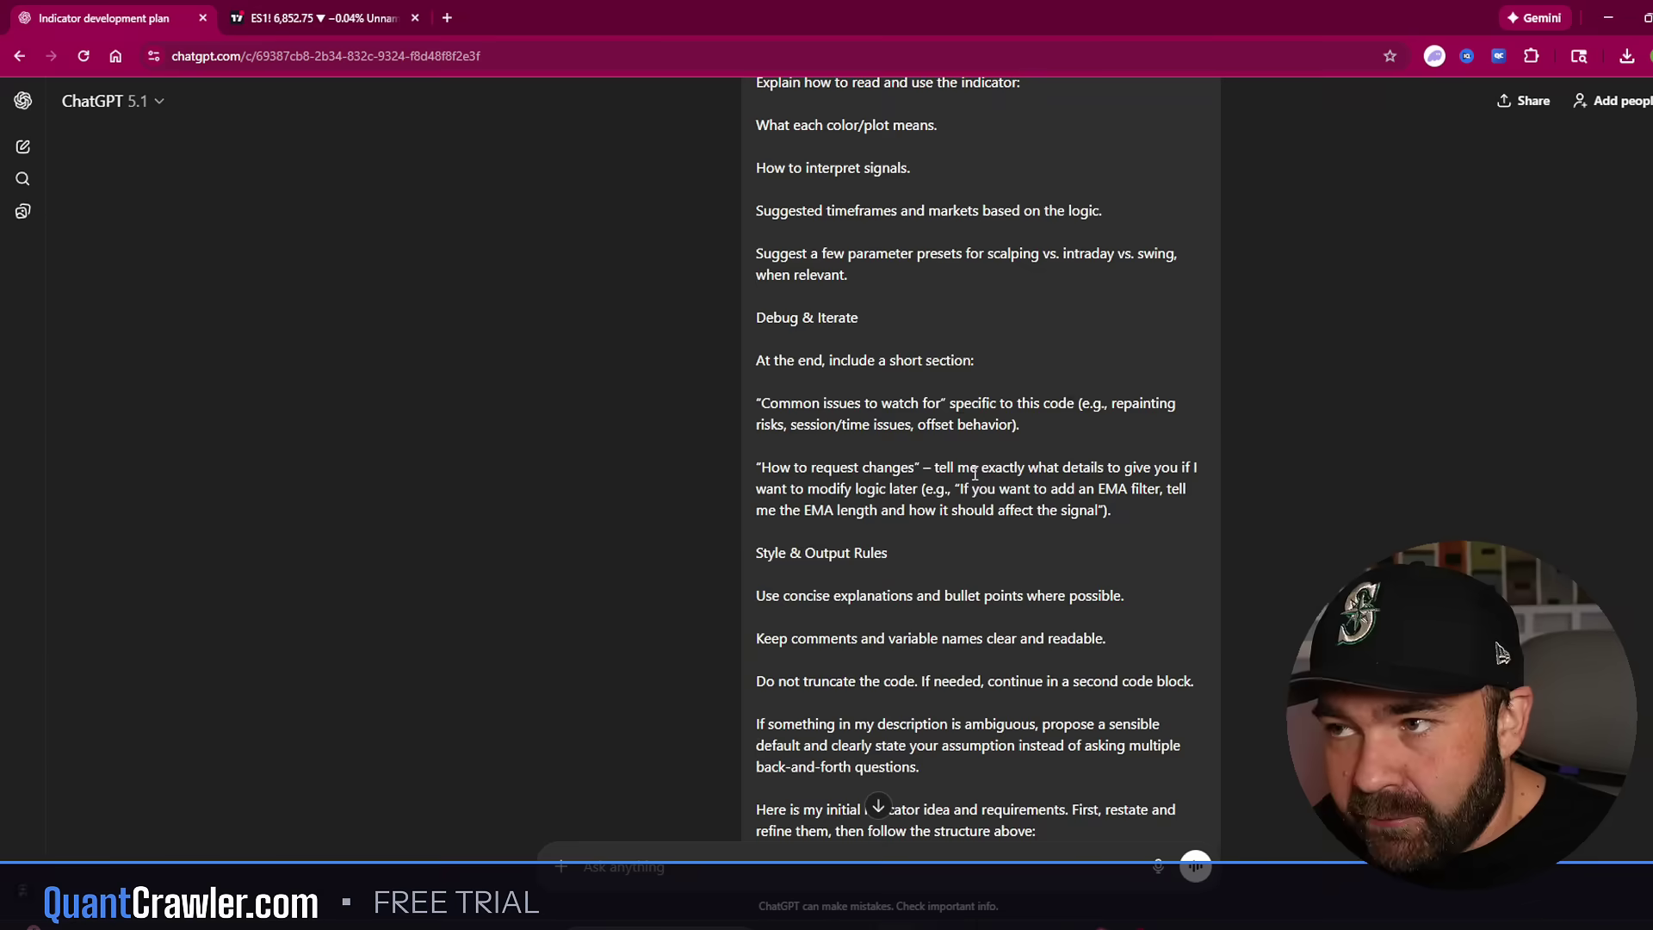
scroll(987, 575, down, 4)
scroll(990, 576, down, 2)
scroll(993, 576, down, 2)
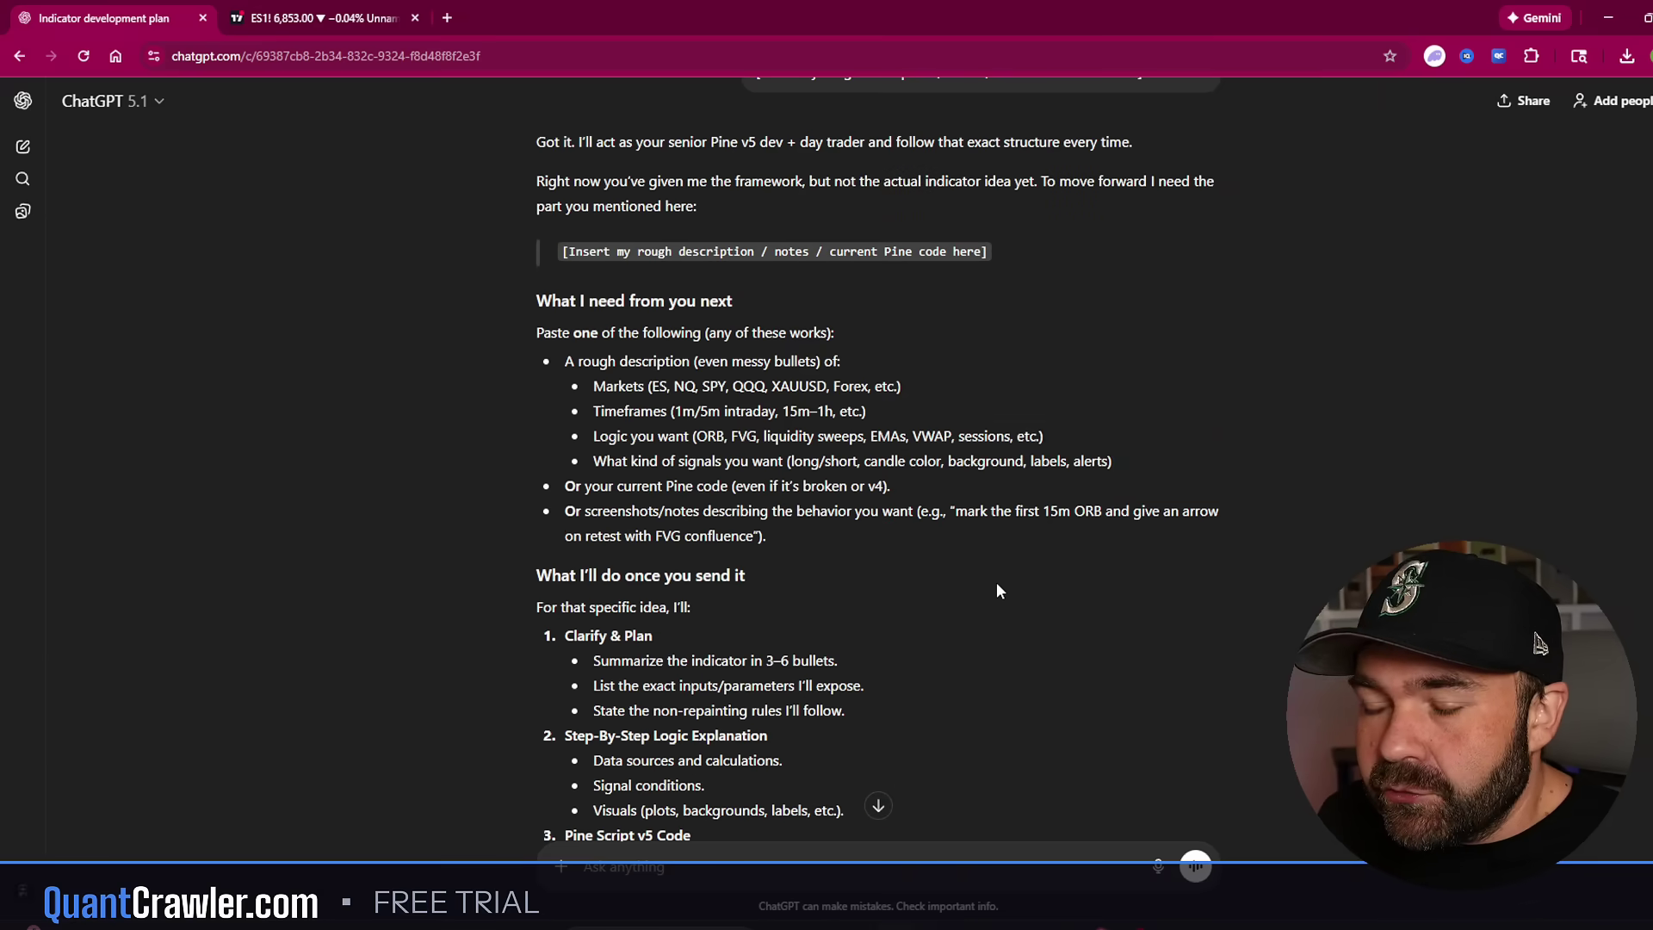
scroll(981, 576, down, 1)
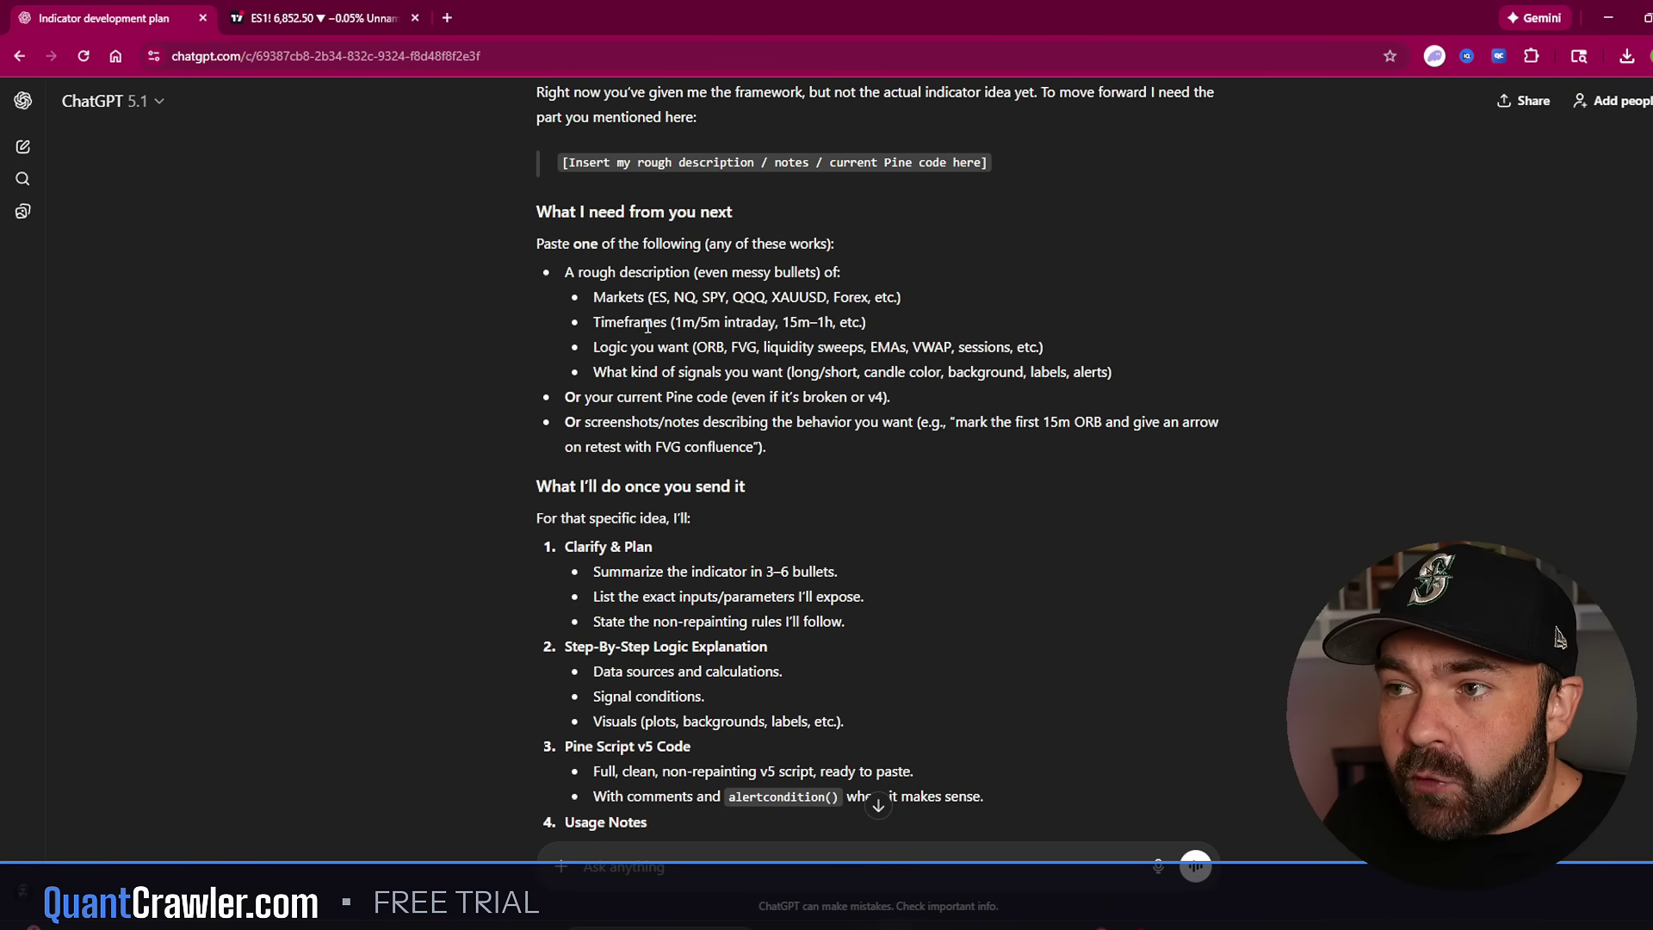
scroll(743, 513, down, 1)
scroll(742, 512, down, 3)
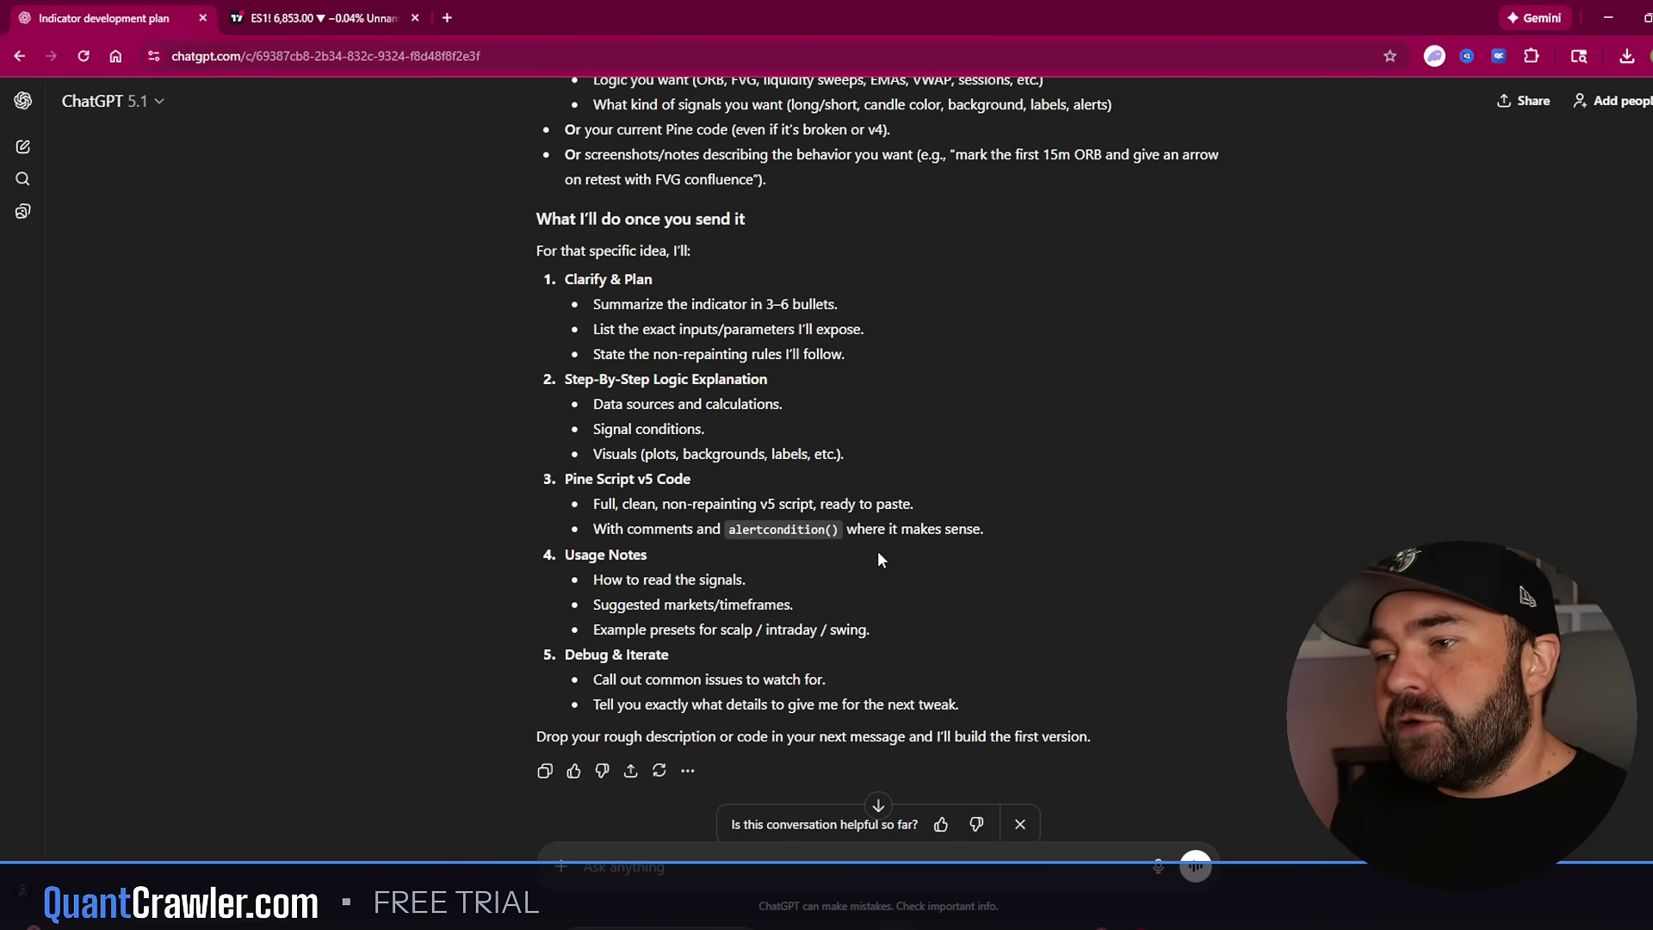
scroll(877, 556, down, 2)
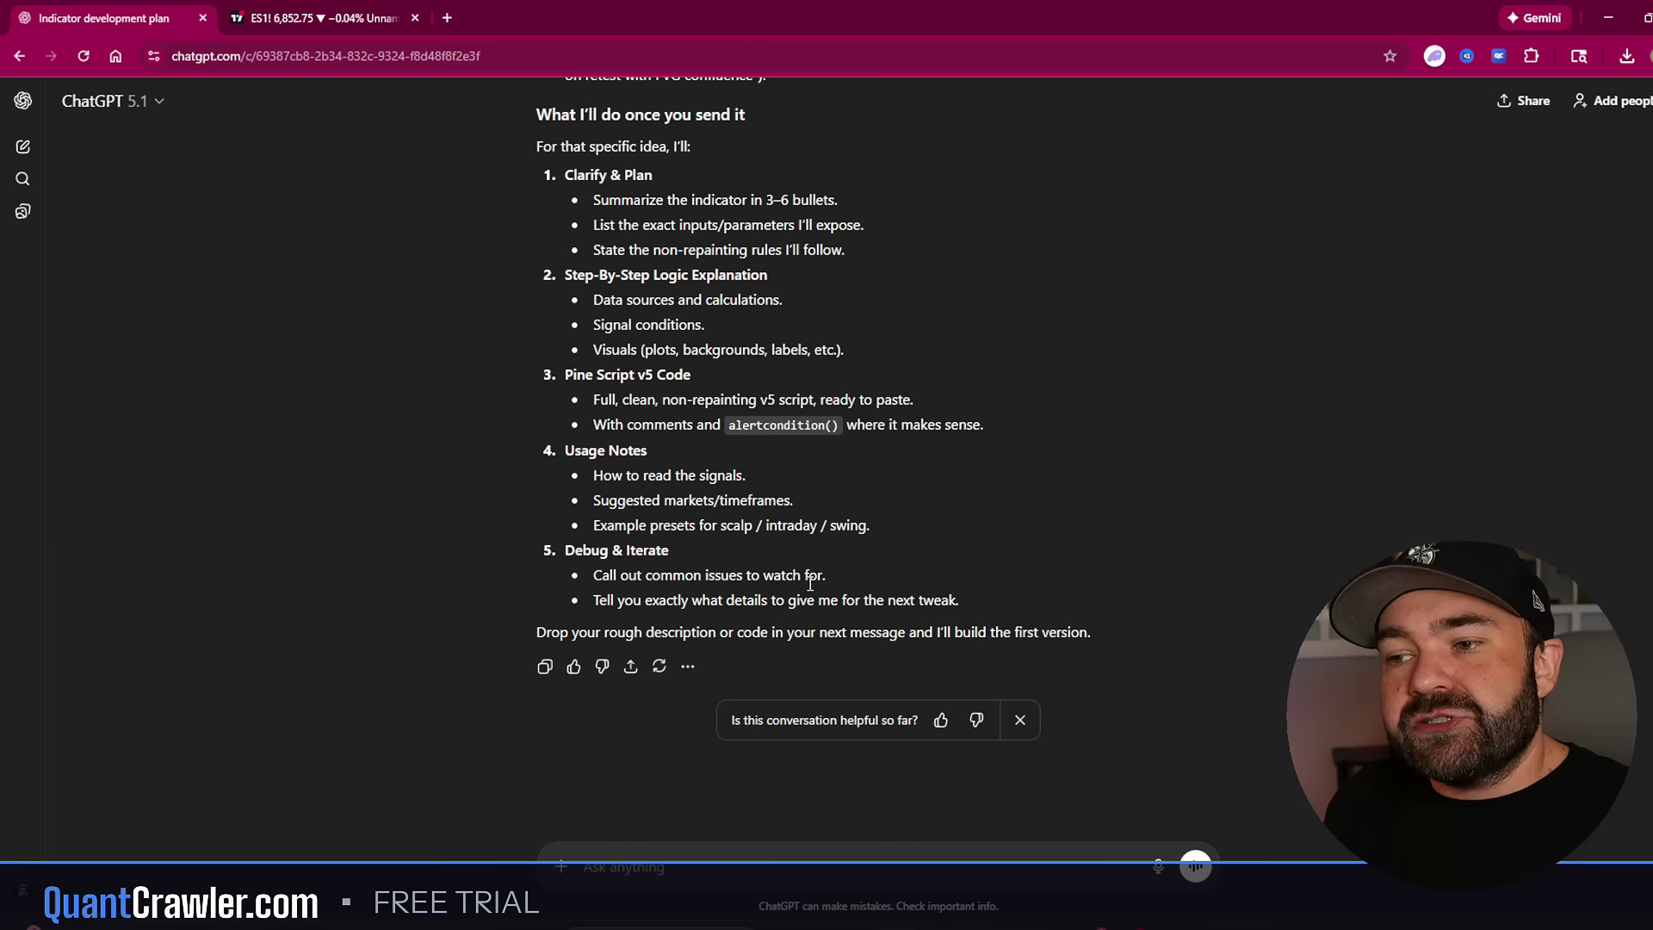
Send the prompt about merging three open-source scripts, then return to TradingView's Fair Value Gap source
click(287, 20)
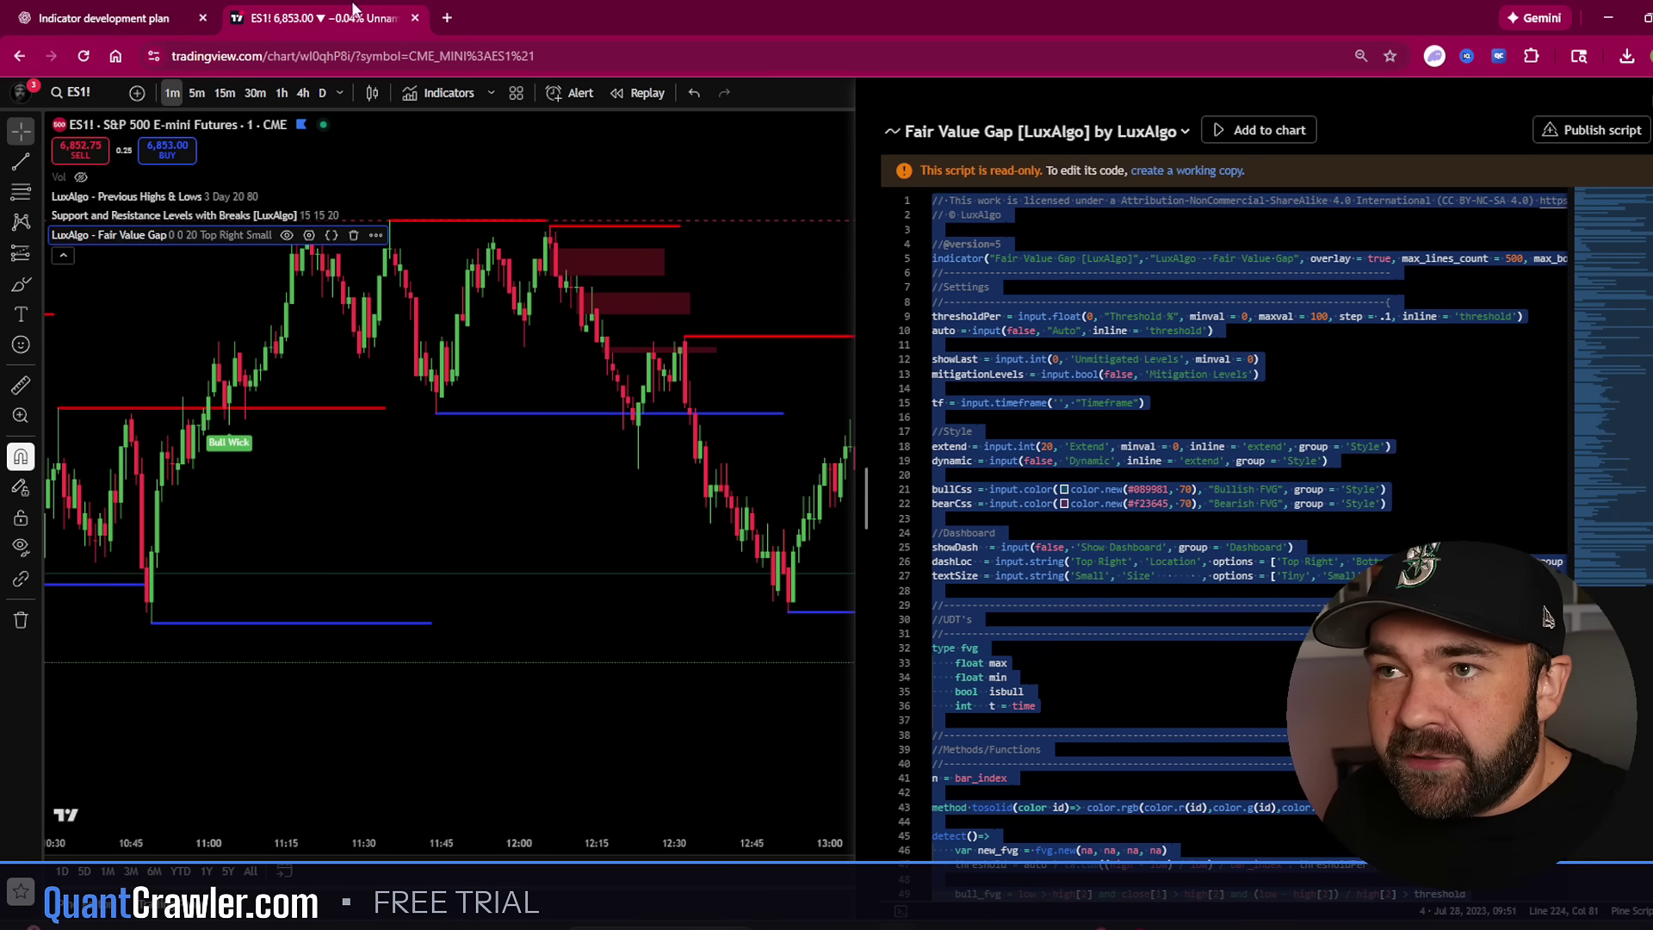
click(128, 16)
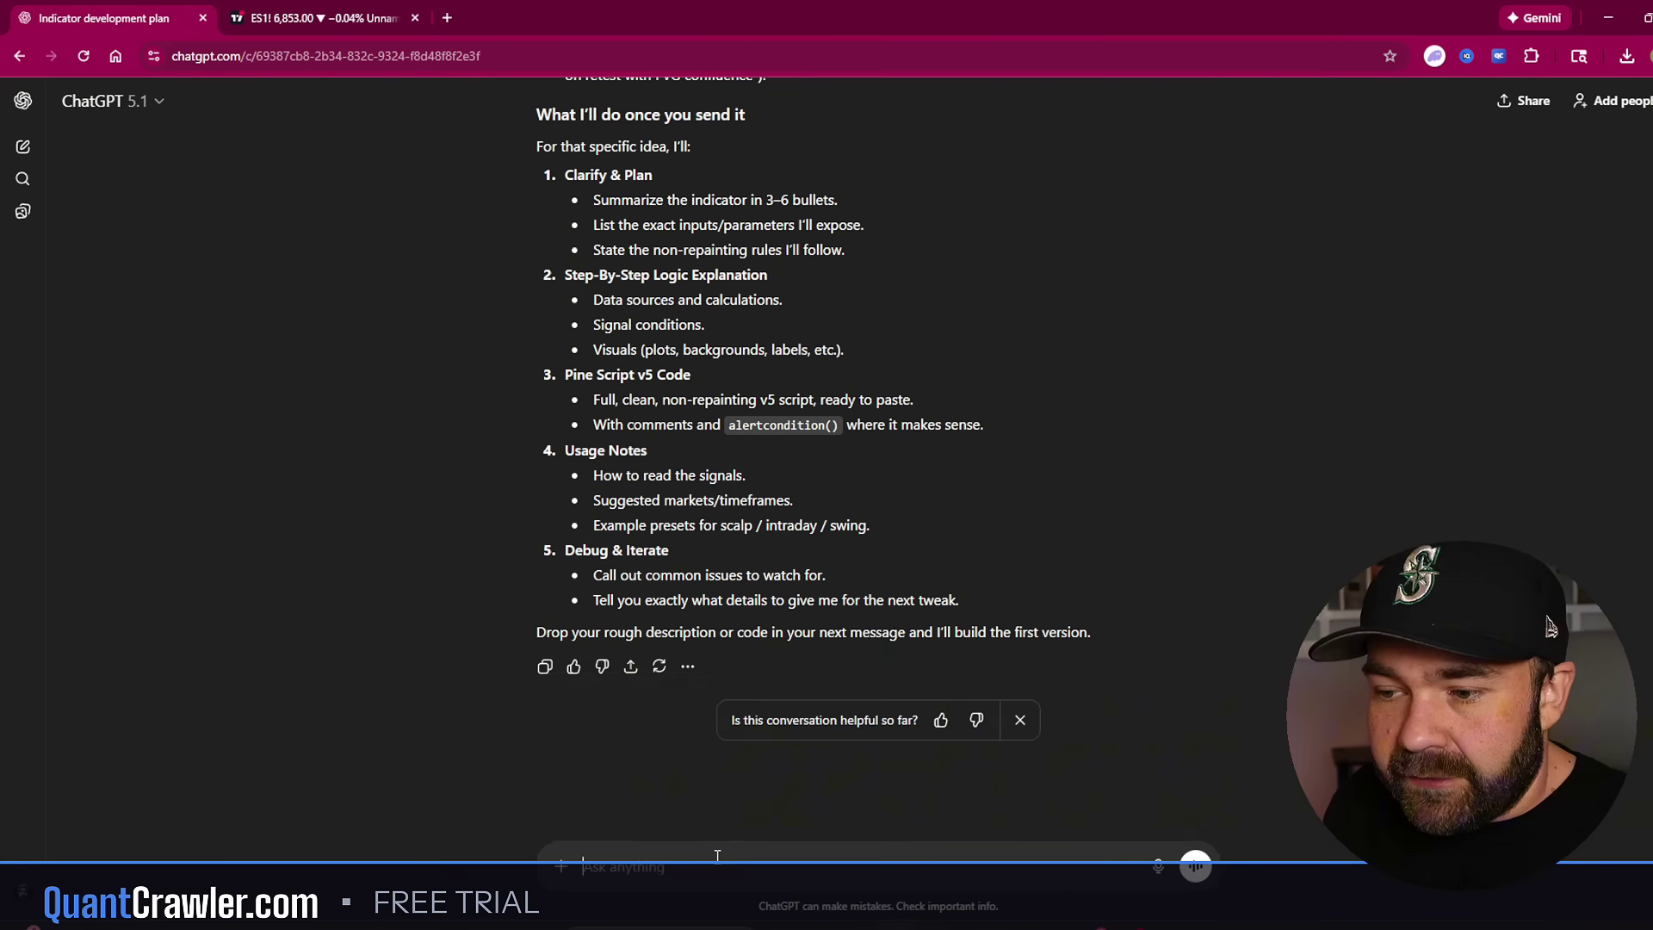
text(I am going to give you 3 open source codes, so there is no concern on legality of direct copying these.  I want to combine all 3 of these into one, so my indicators arent messy. I dont want you to change ANYTHING about them, I just want you to combine them so they can be ONE indicator.  If you understand, reply to me and just simply say QUANTCRAWLER. If you have clarifying questions, ask them now. Otherwise, Reply as stated above per my expectations.)
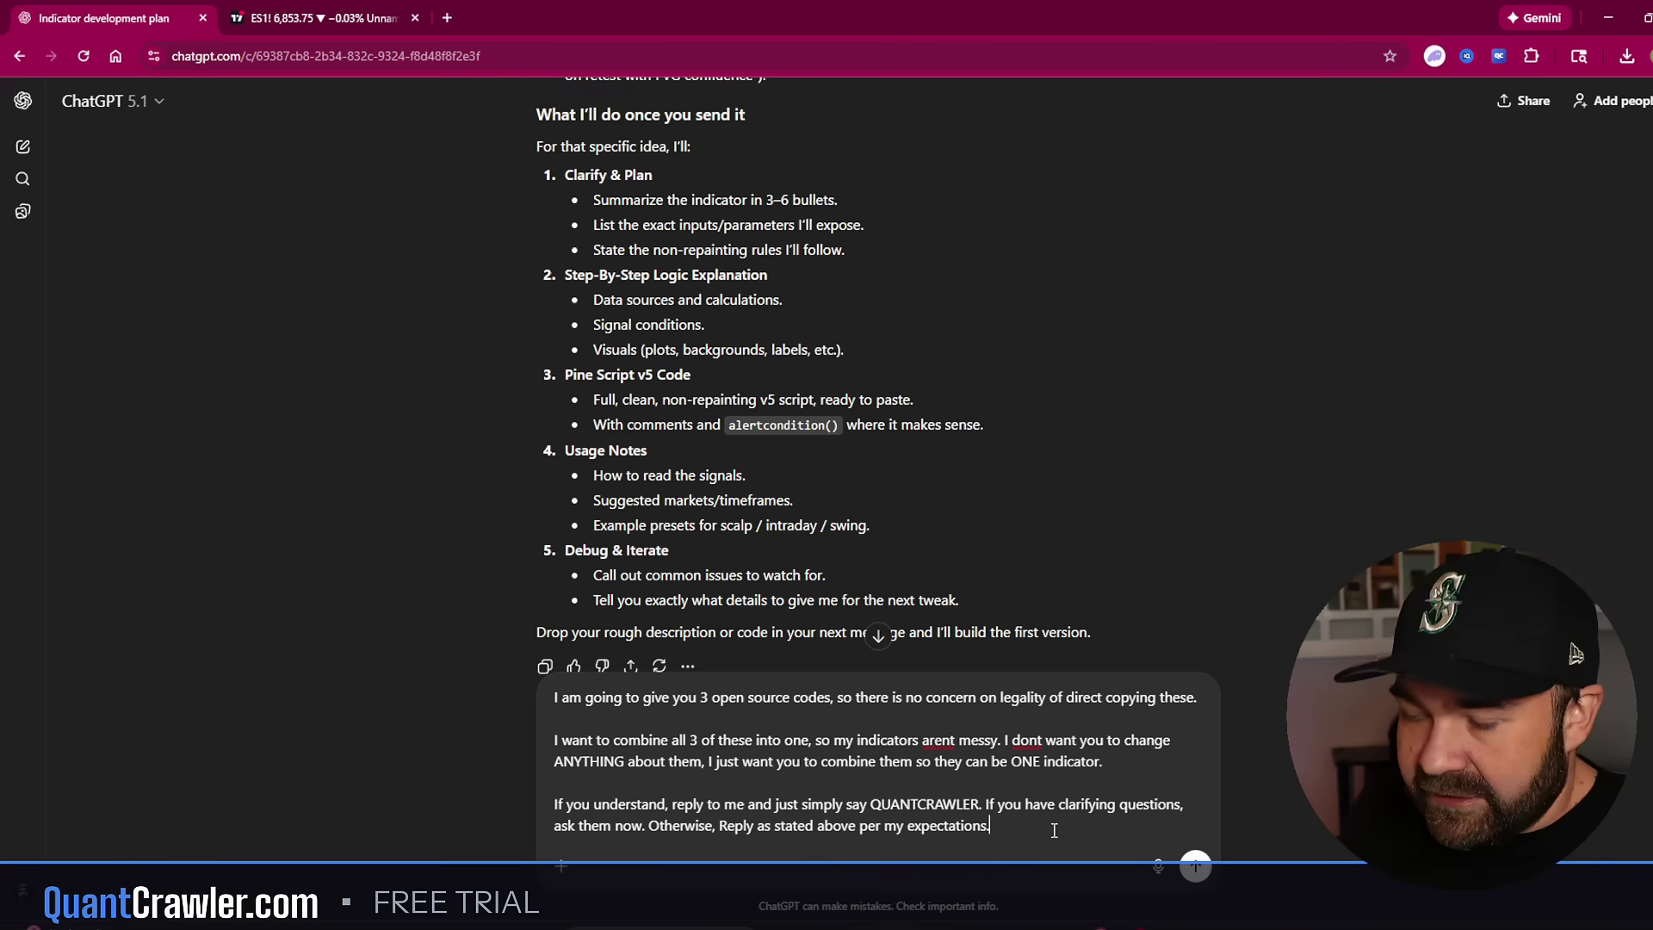
key(Return)
scroll(737, 411, up, 2)
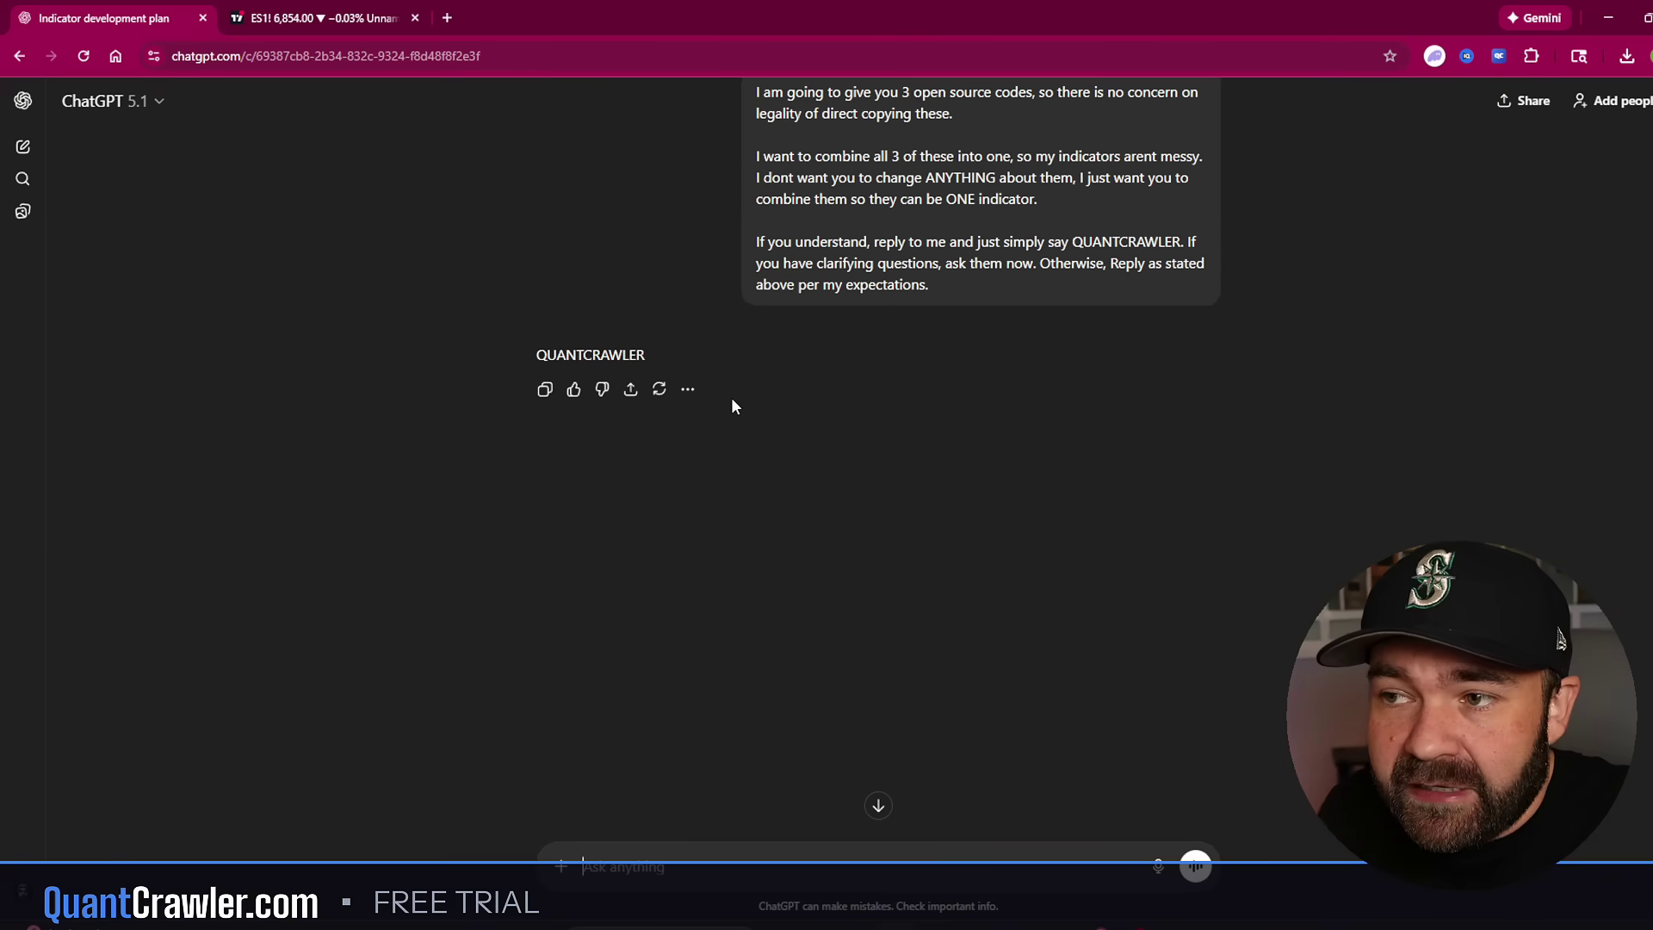
click(327, 18)
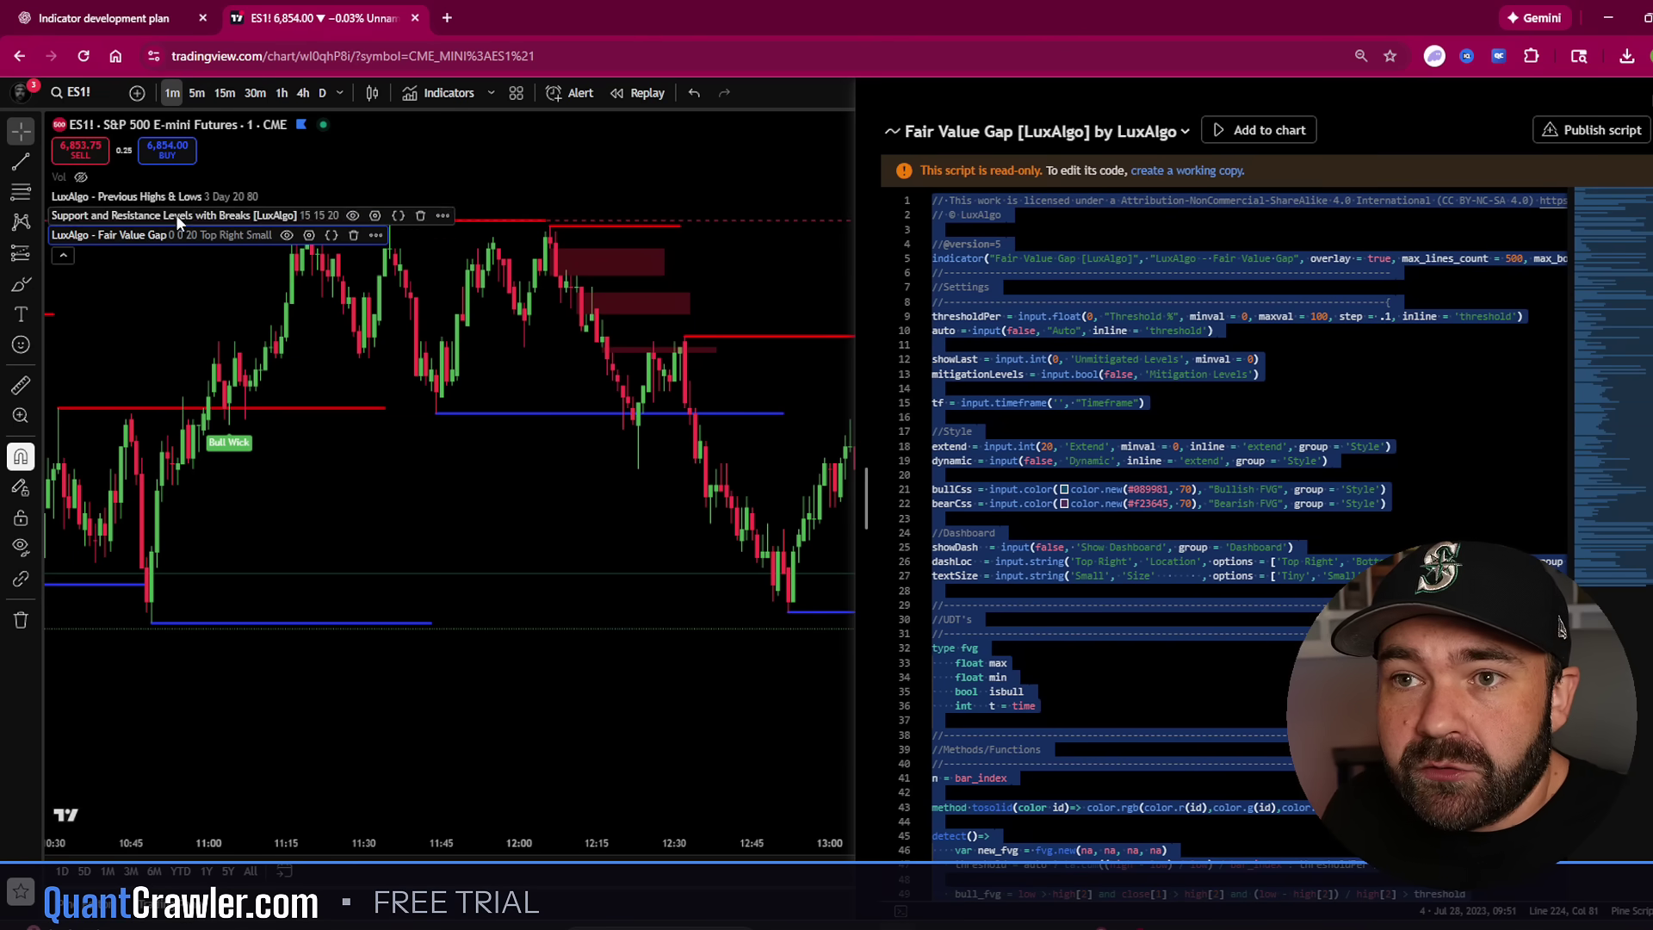
Copy the whole Fair Value Gap script and paste it into the ChatGPT message under Indicator 1
click(1087, 261)
key(ctrl+a)
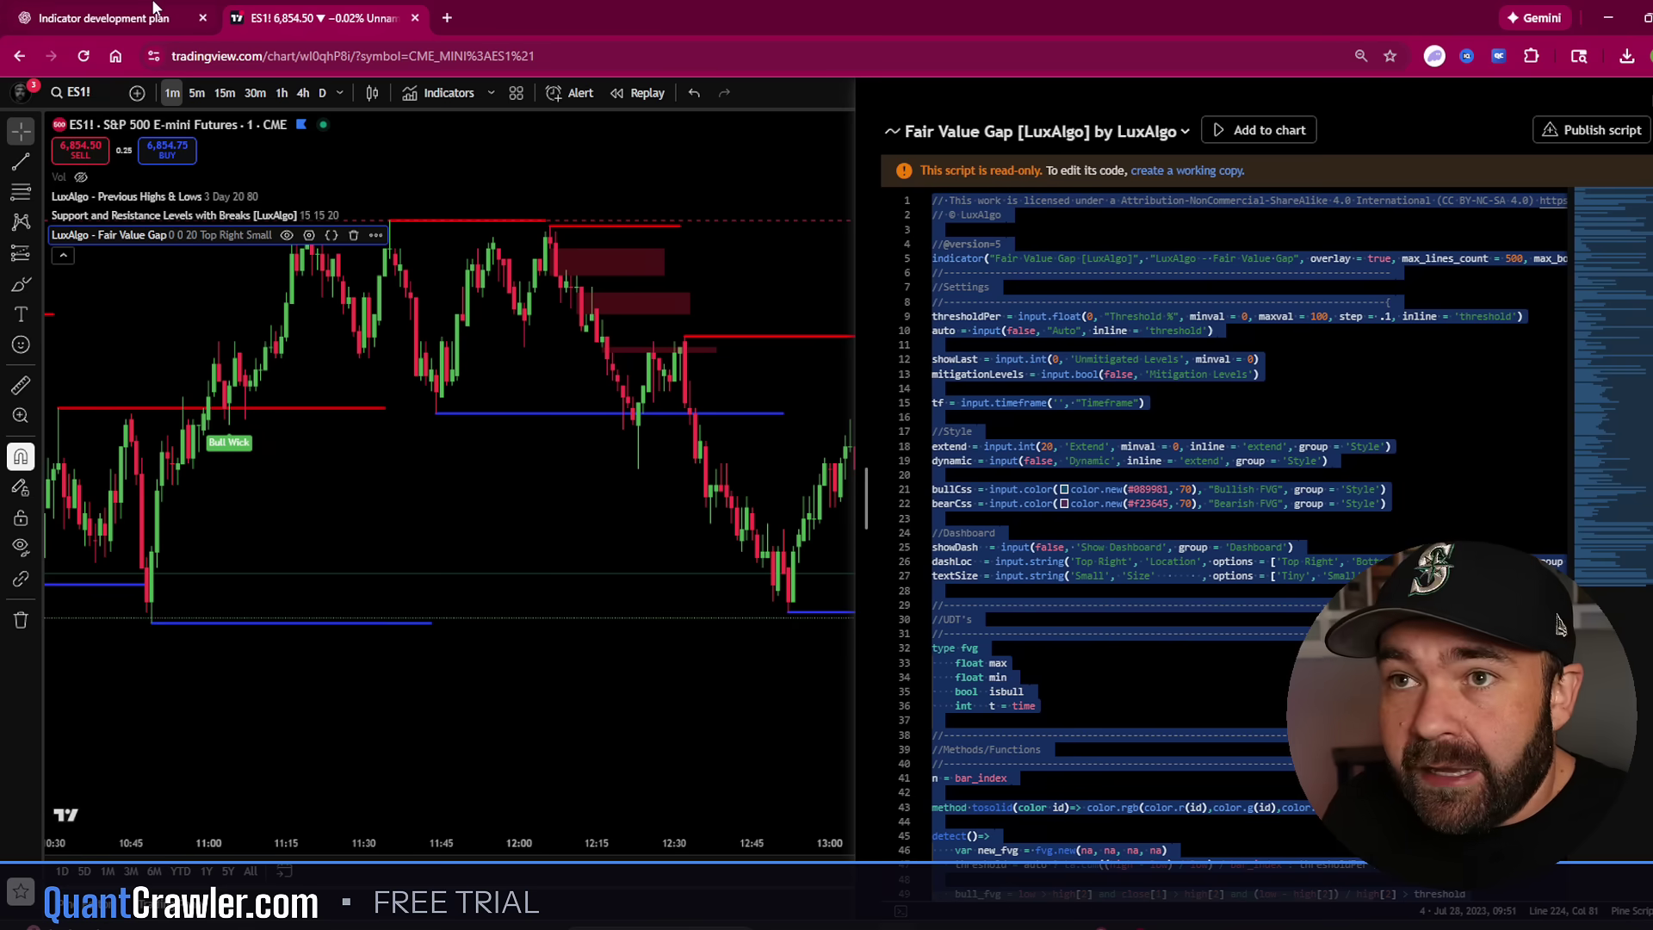
click(105, 18)
text(In)
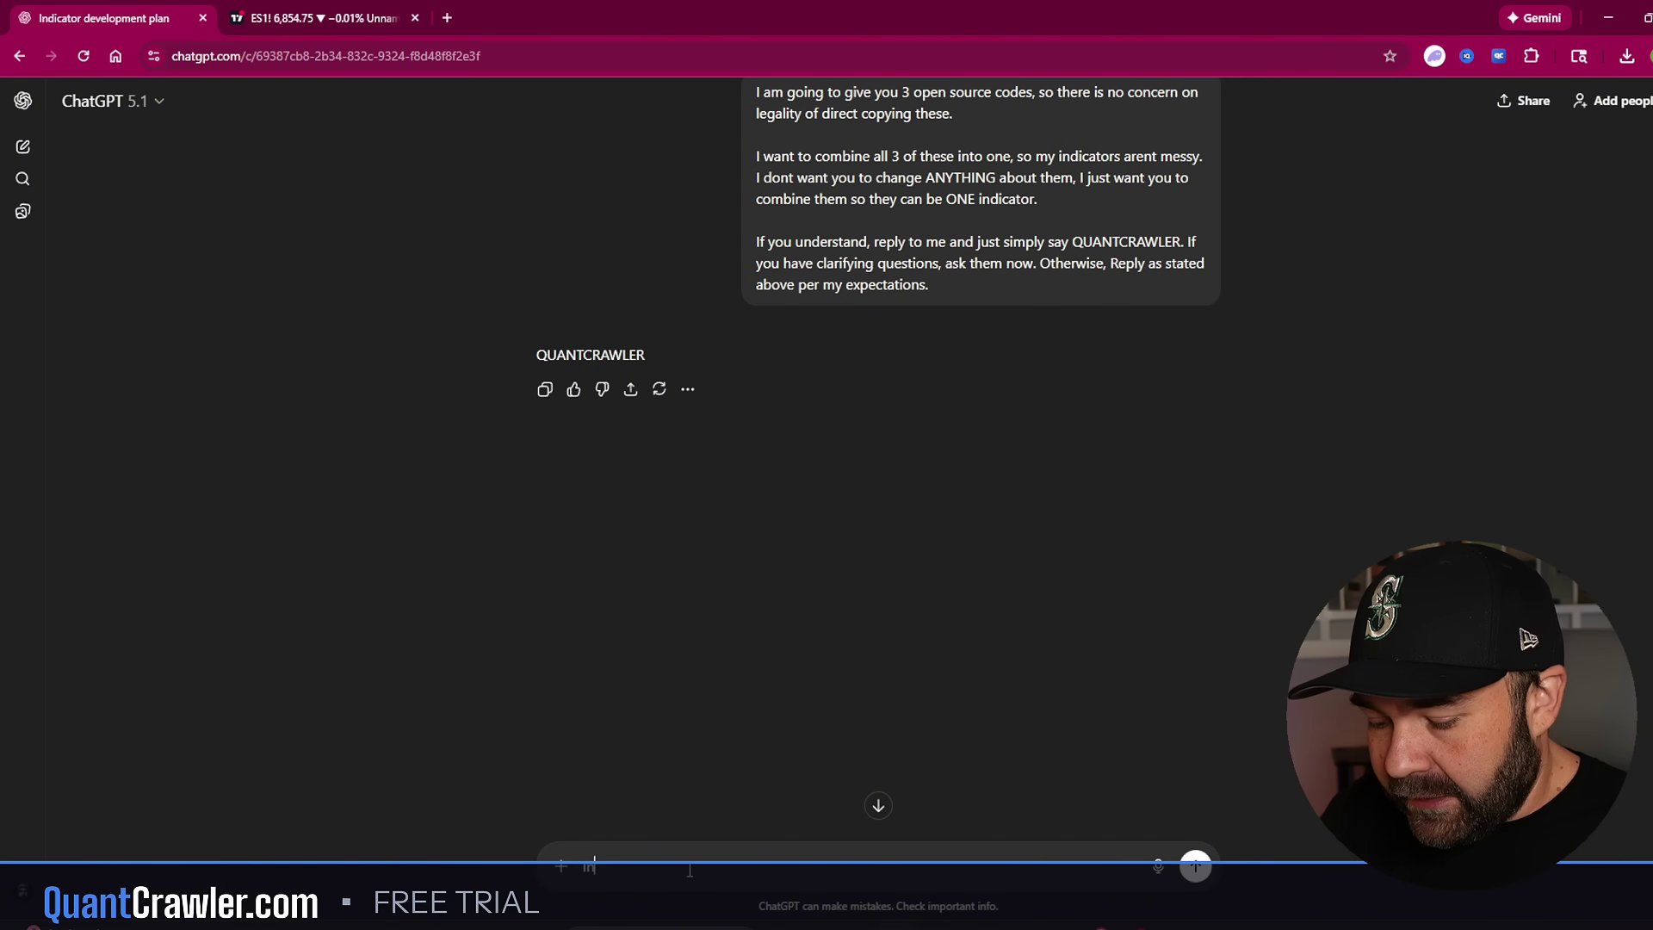
text(dicator 1)
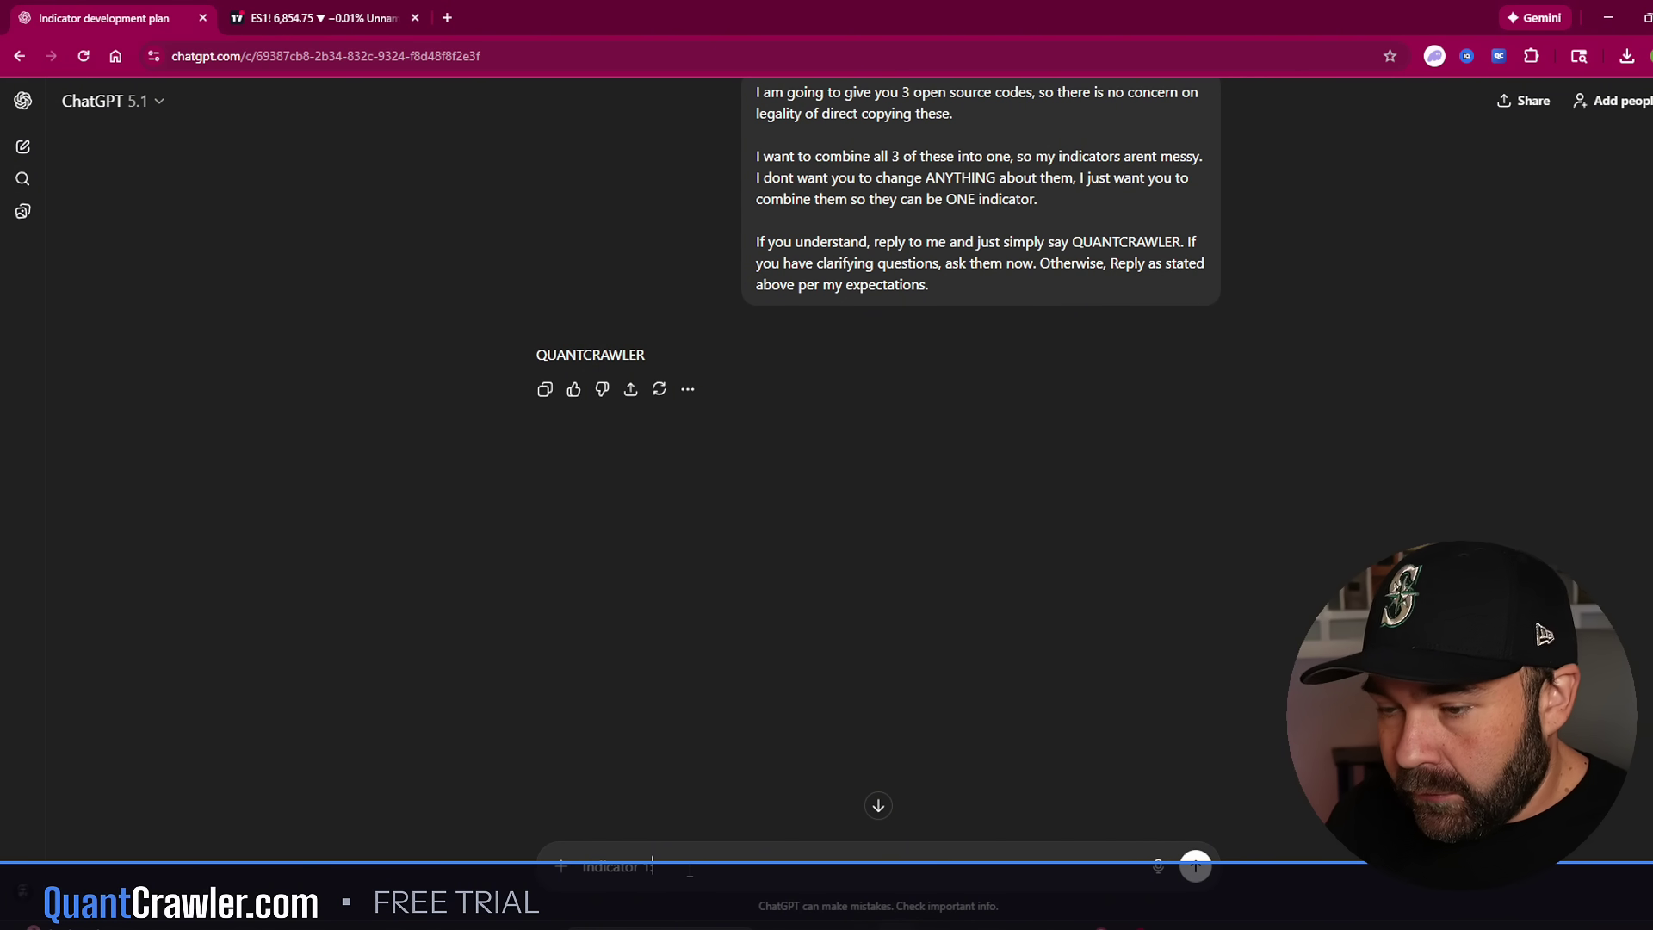
text(:)
key(shift+Return)
key(shift+Return)
key(ctrl+v)
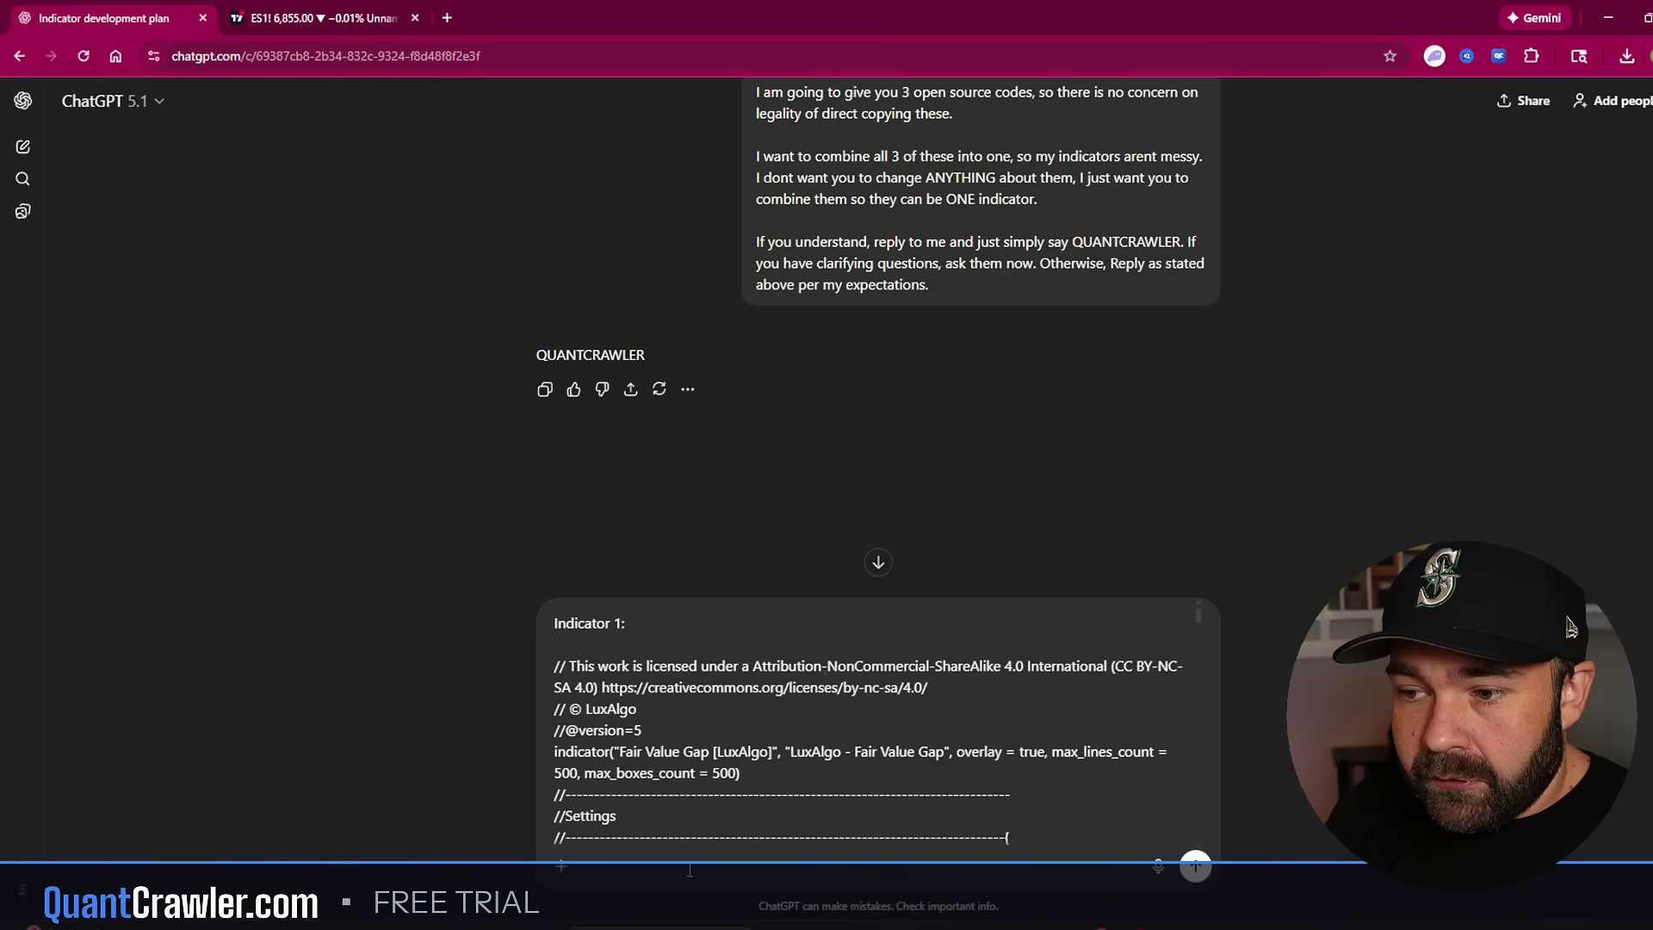
text(IUndicato)
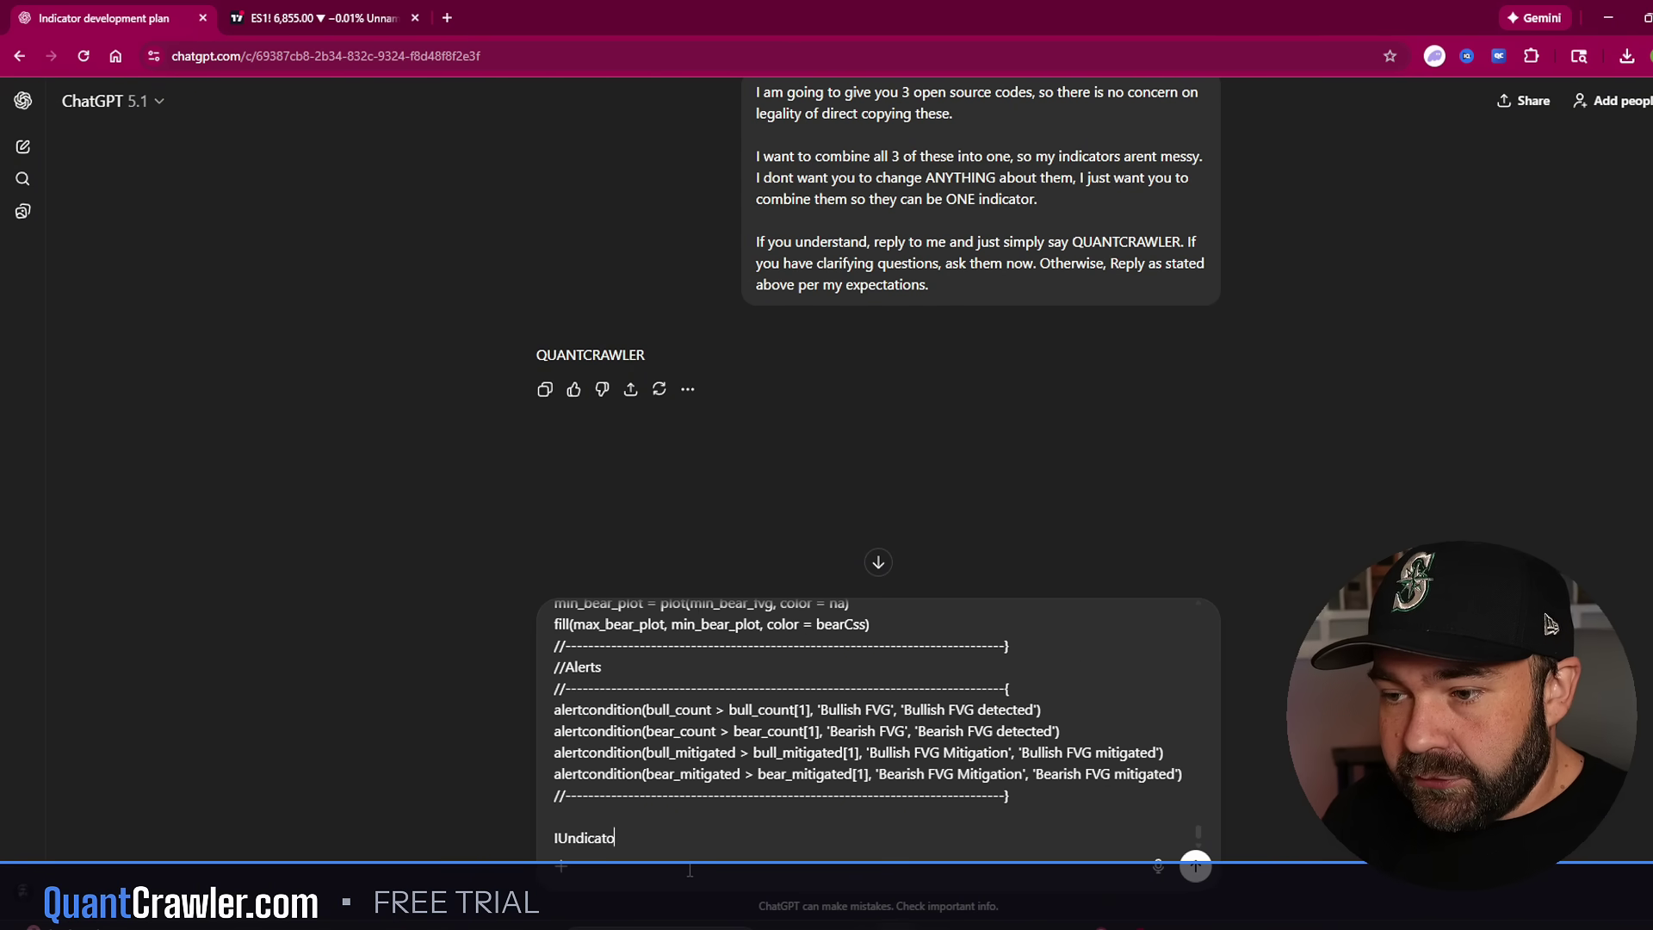
text(r 2:)
Copy the Support and Resistance Levels source from the chart legend and paste it as Indicator 2
click(316, 18)
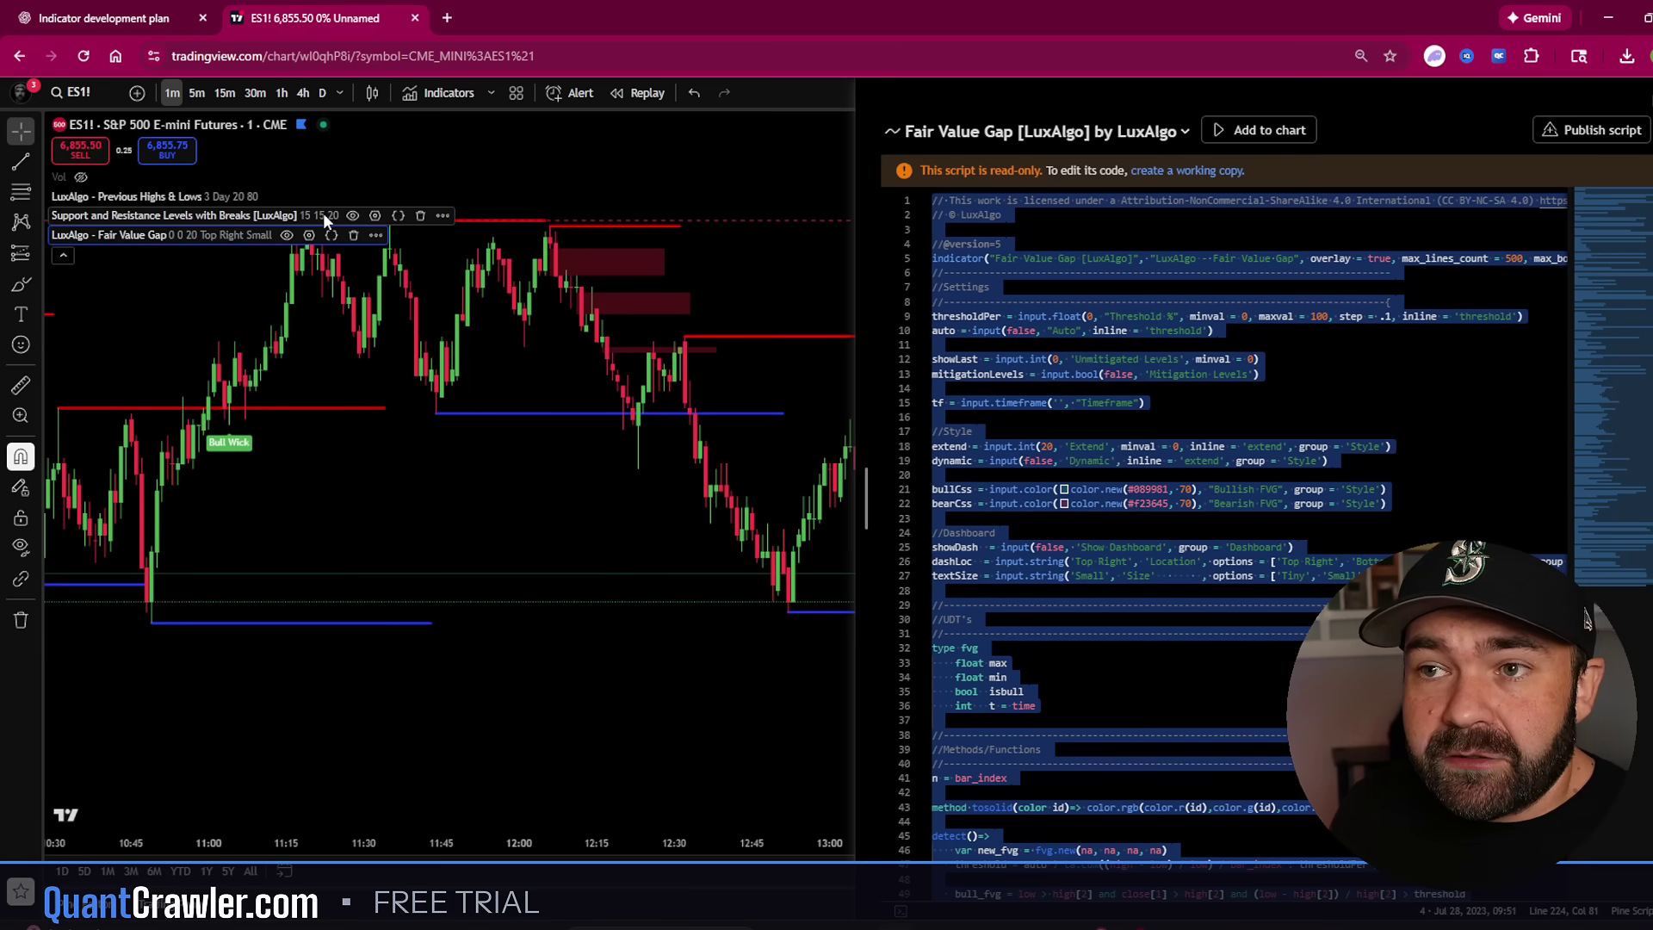
click(438, 217)
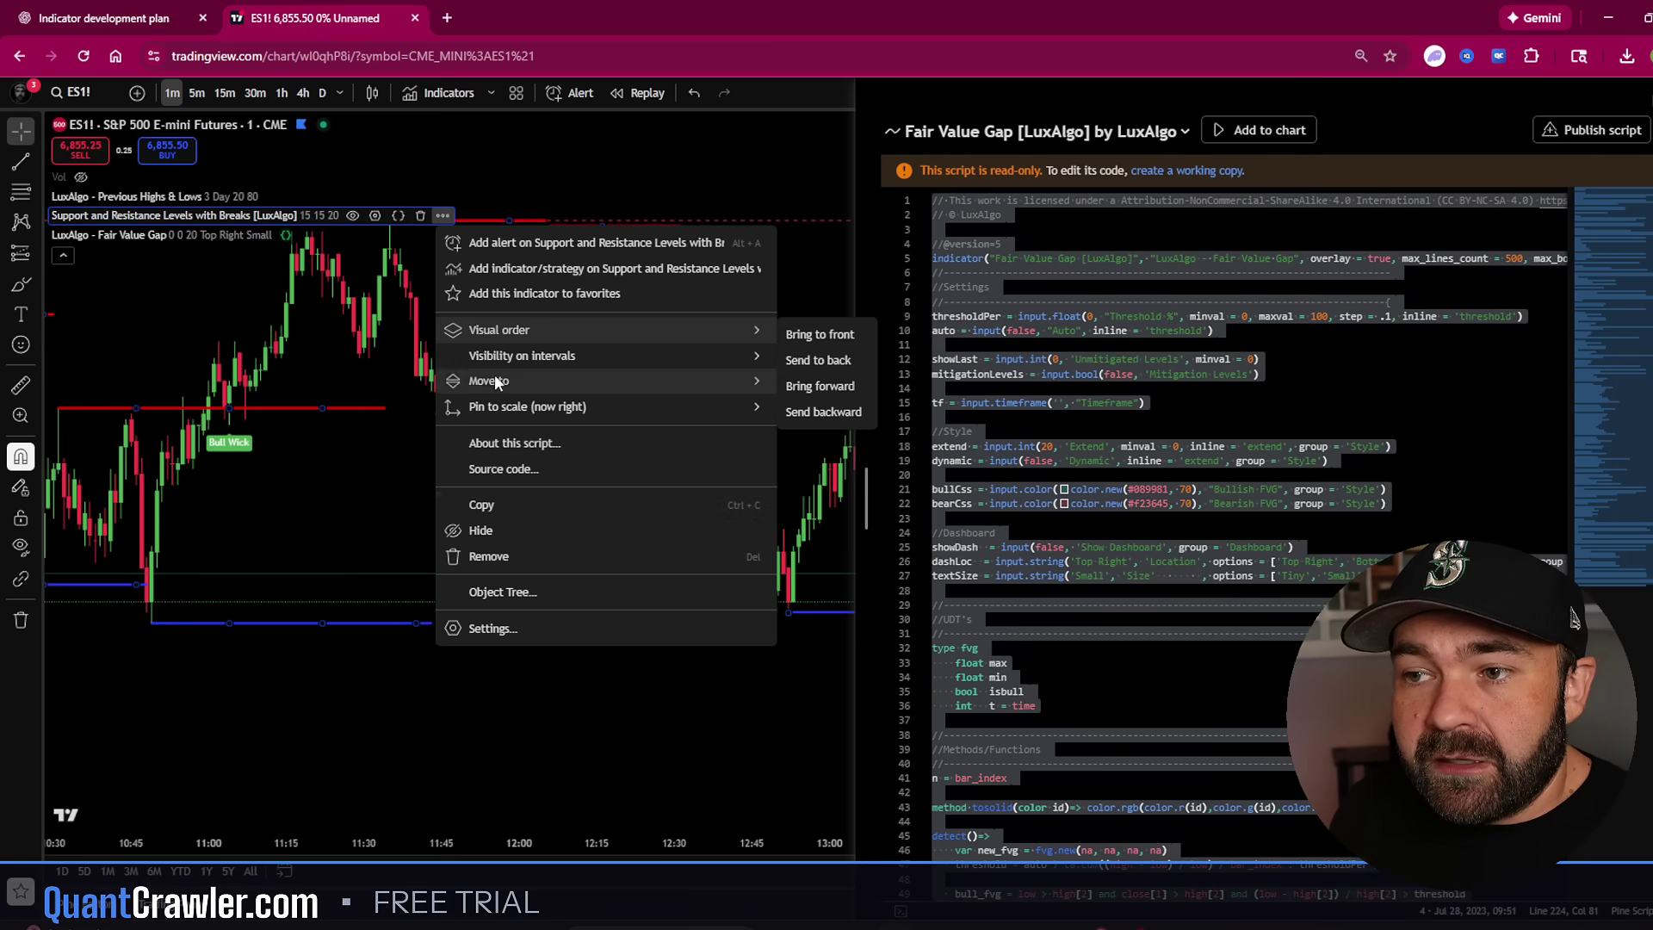
click(529, 469)
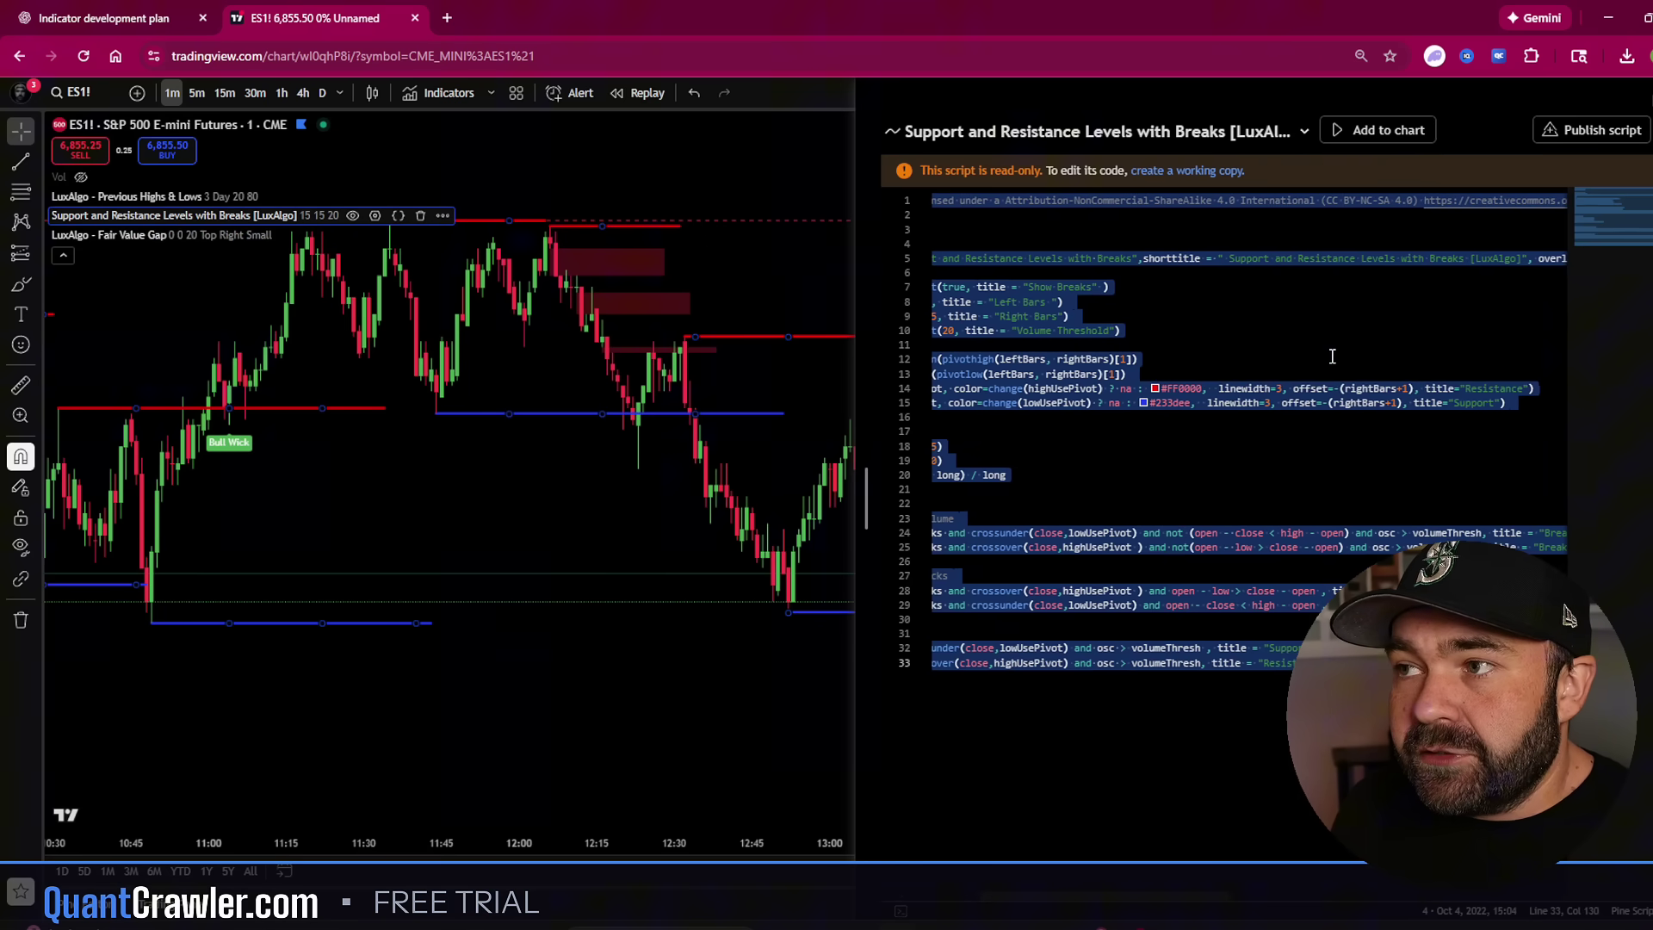
key(ctrl+c)
click(103, 19)
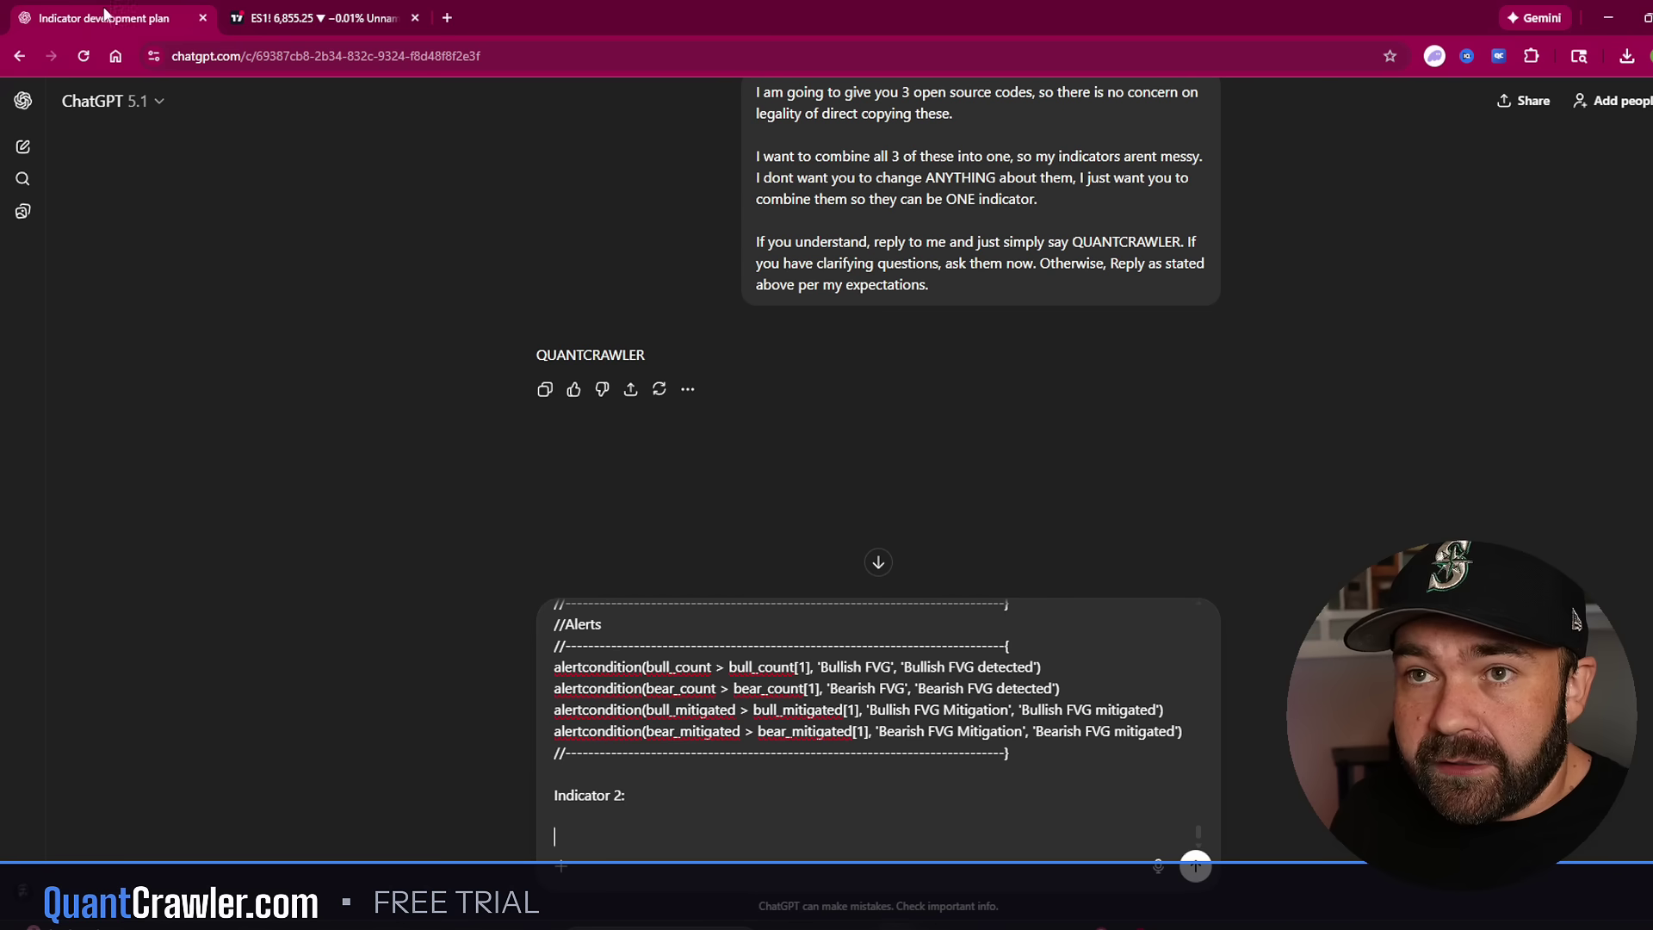
key(ctrl+v)
text(Indicator )
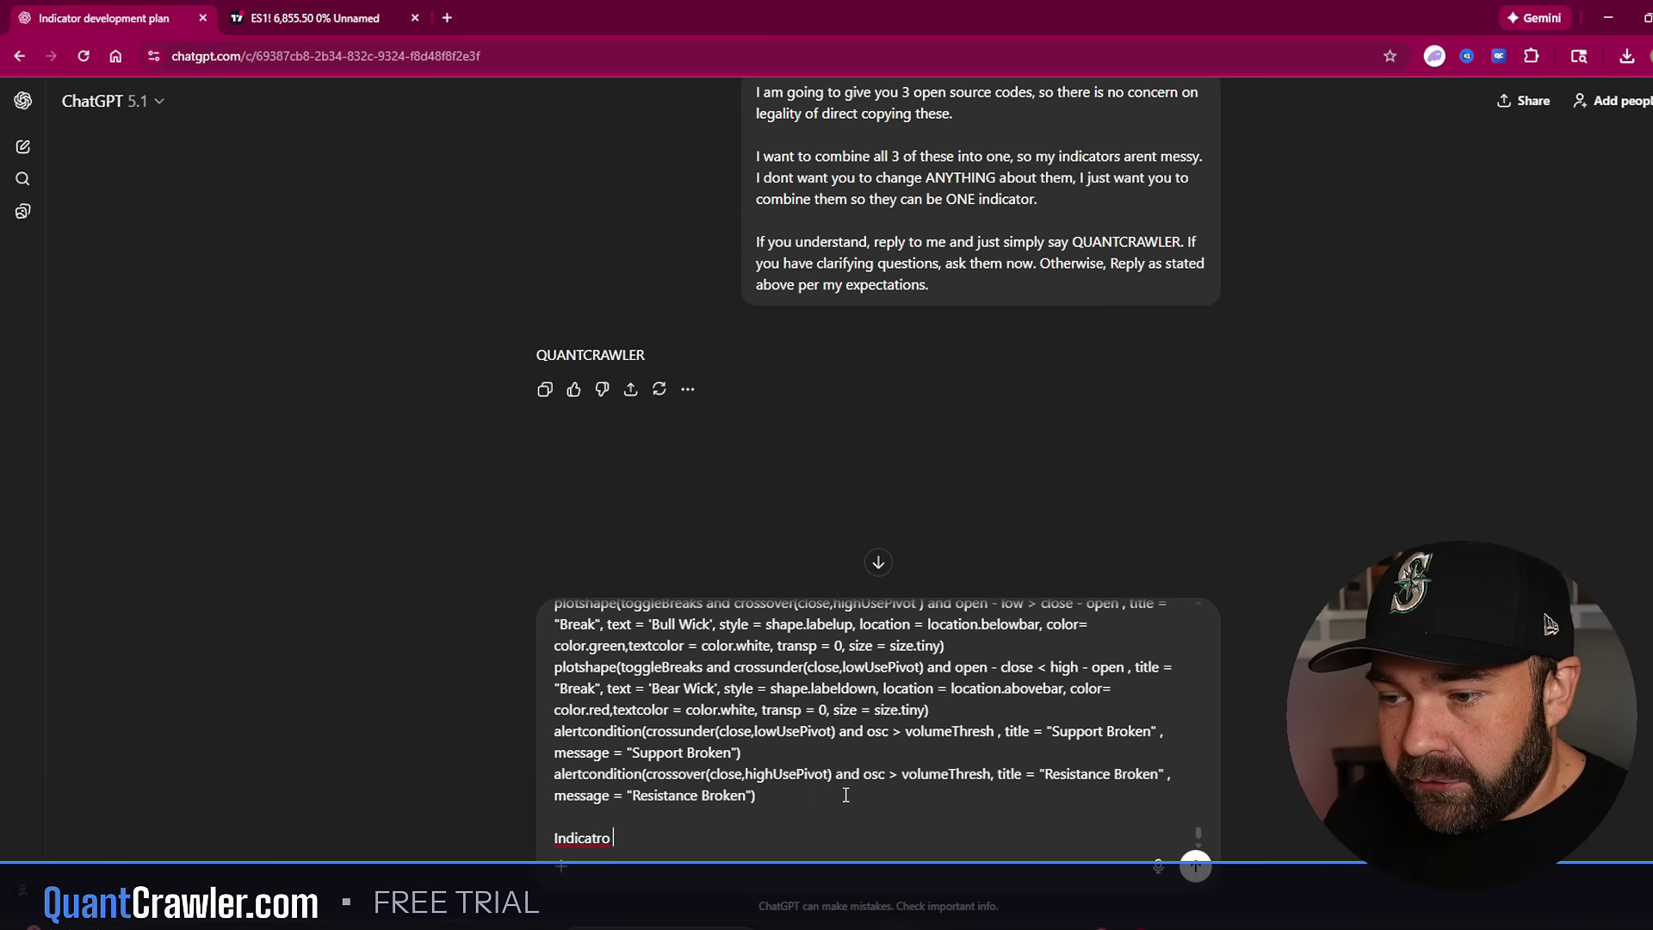
text(3:)
key(shift+Return)
key(shift+Return)
Copy the Previous Highs & Lows source and paste it as Indicator 3
click(310, 18)
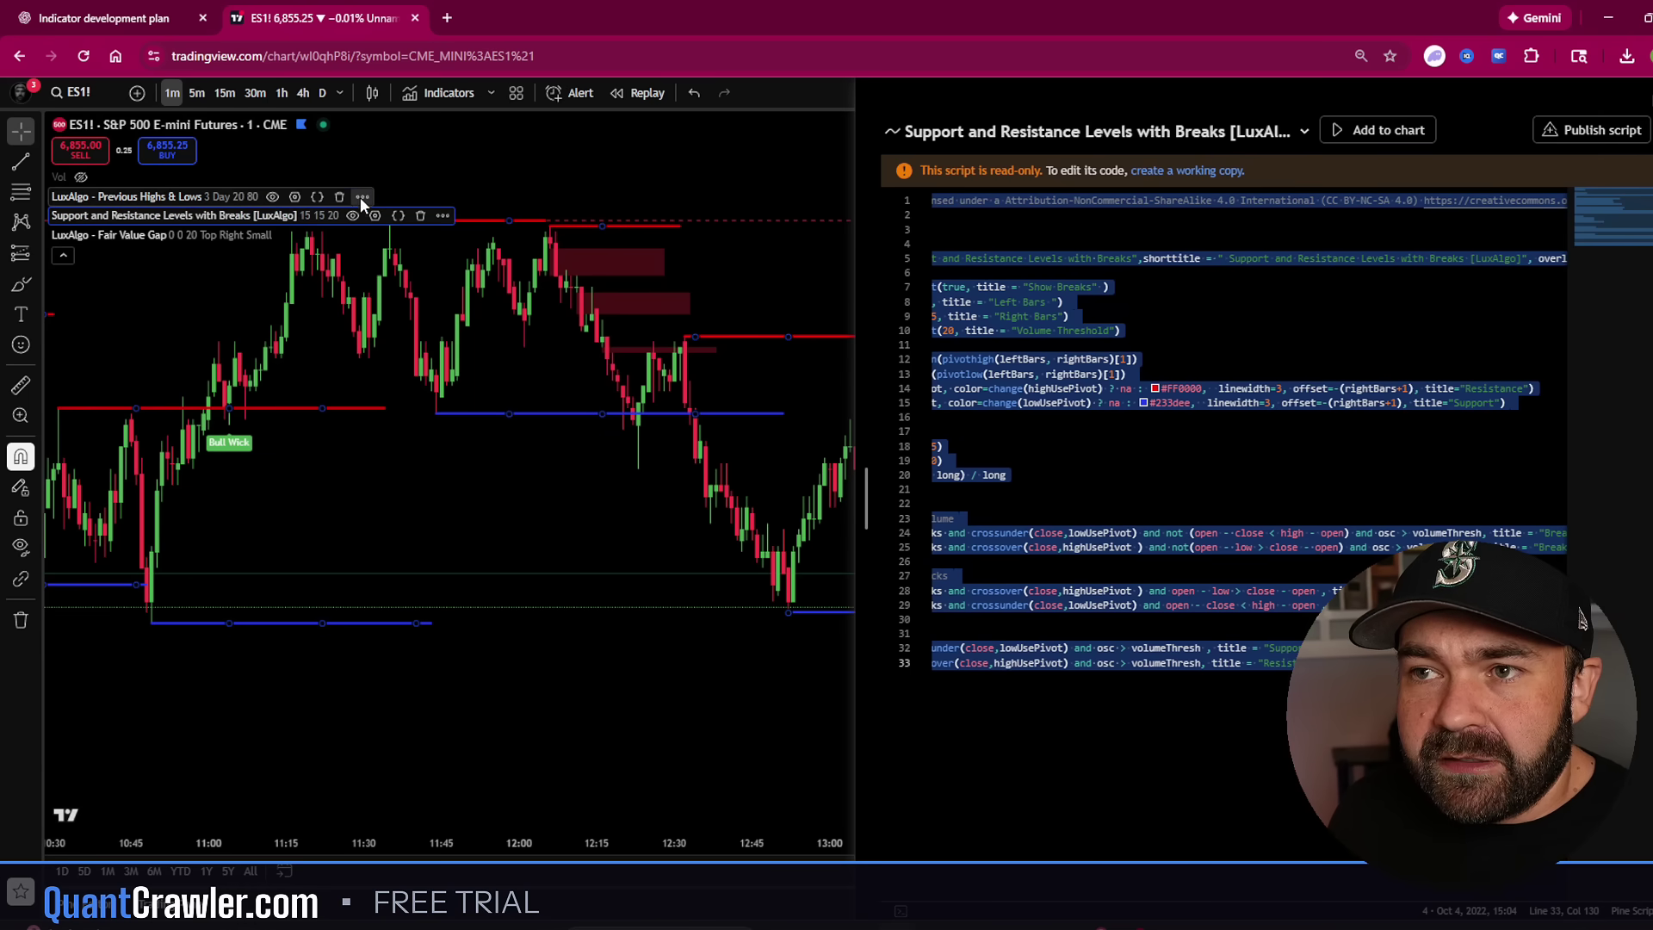
click(361, 196)
click(446, 398)
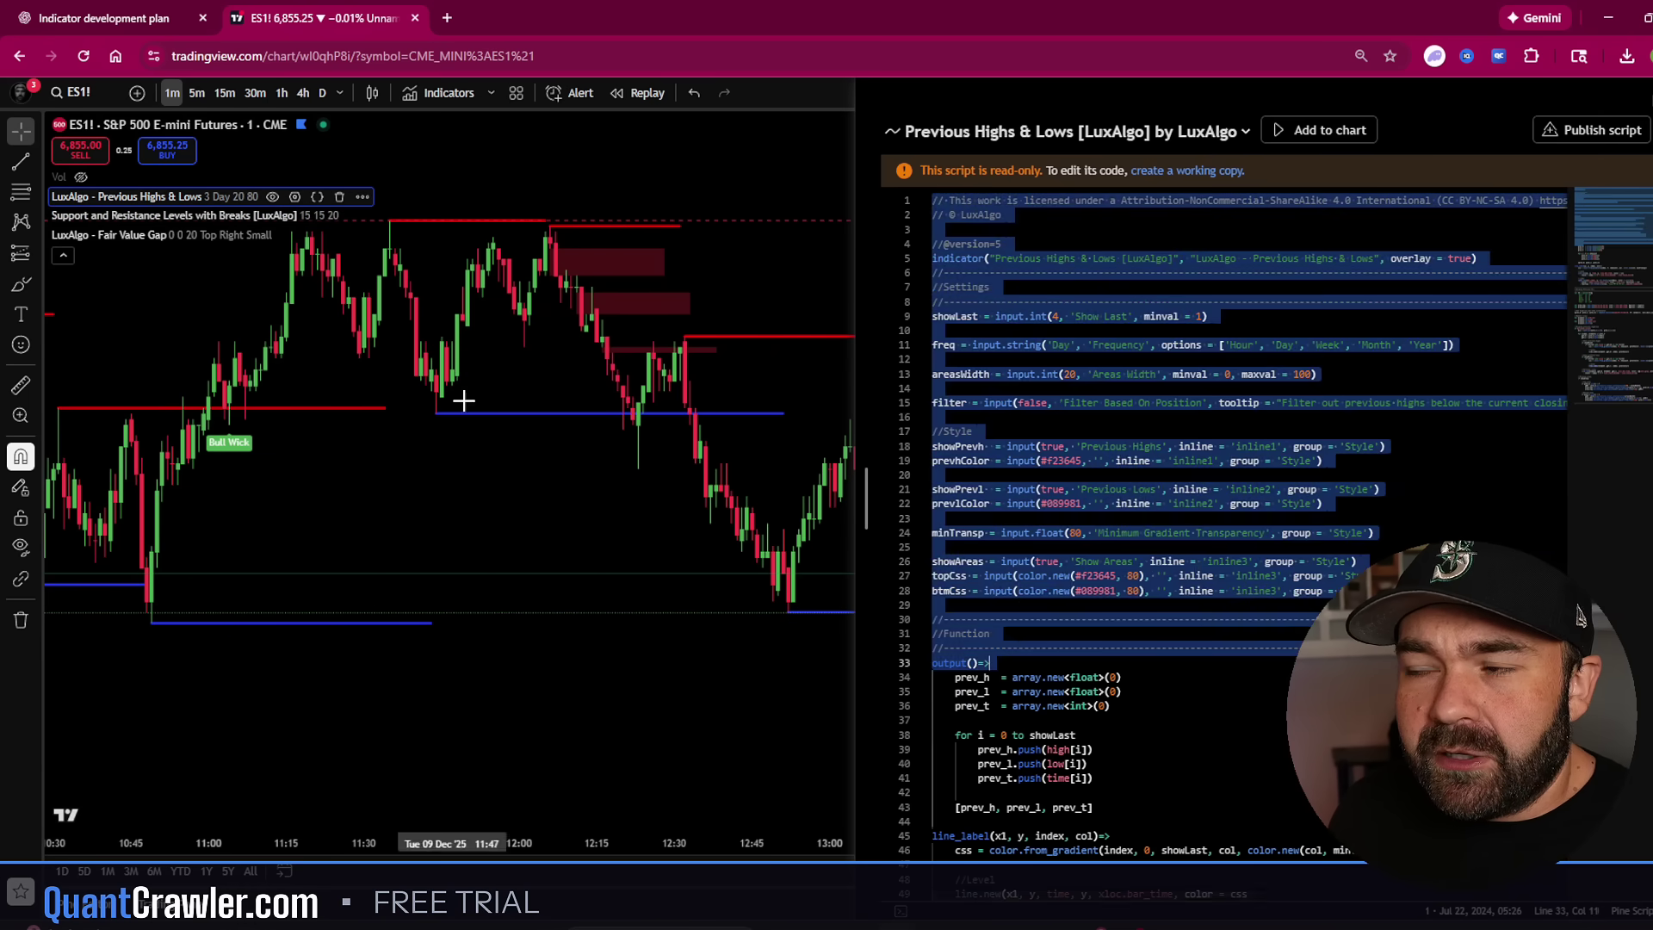
click(1259, 447)
key(ctrl+a)
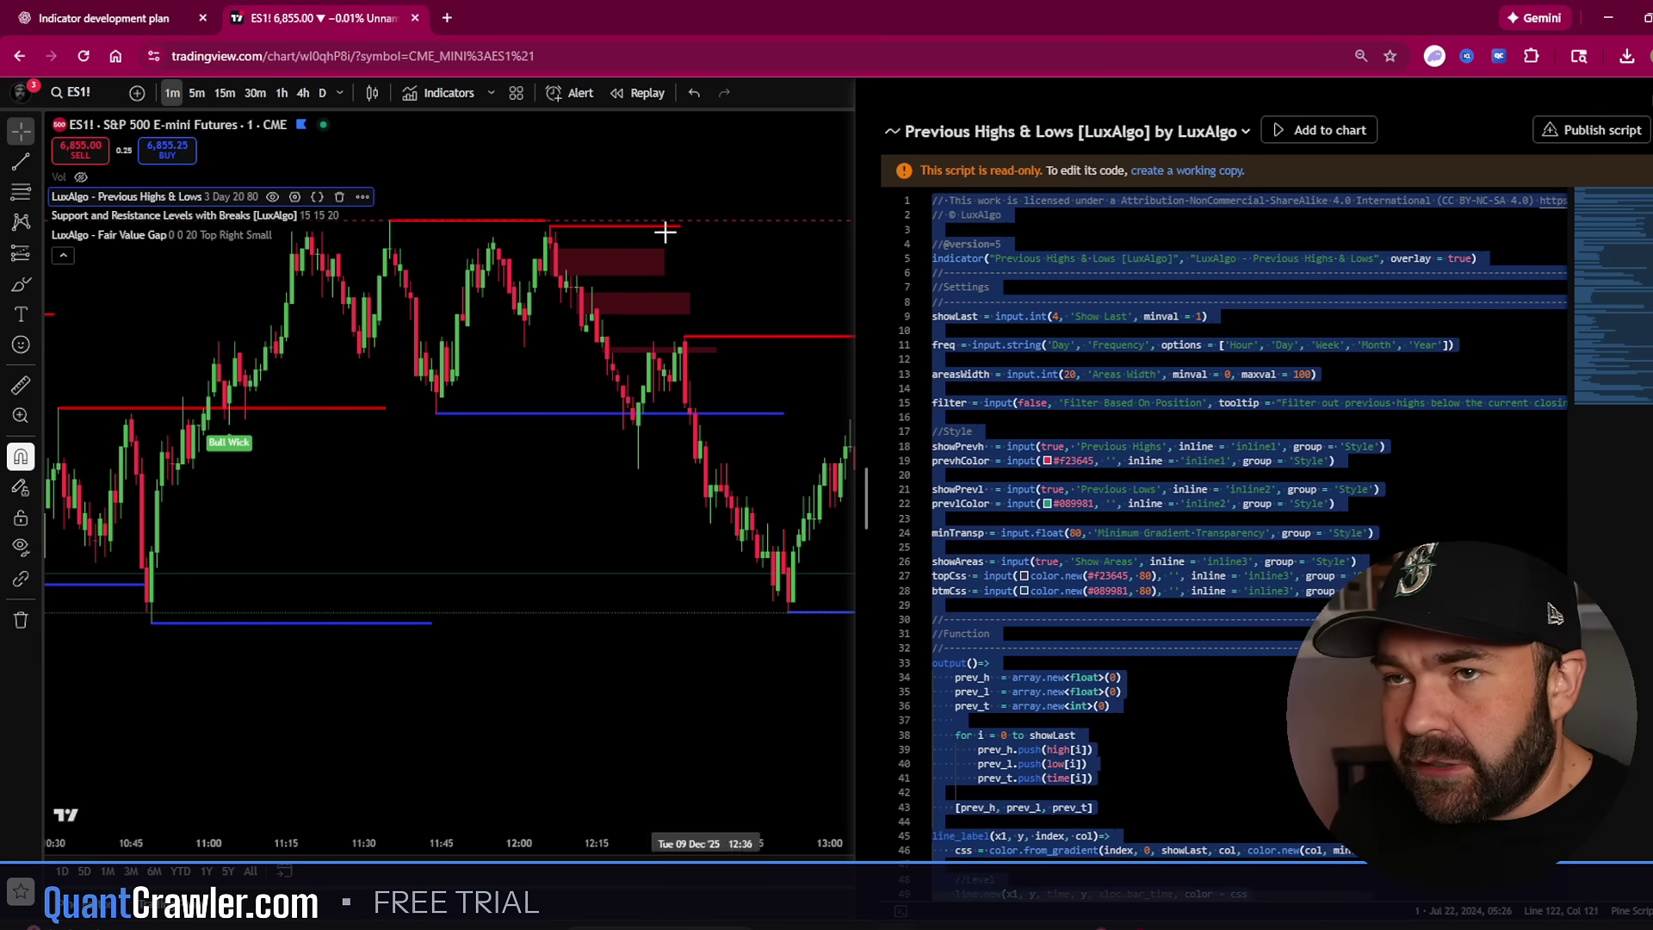
click(54, 14)
key(ctrl+v)
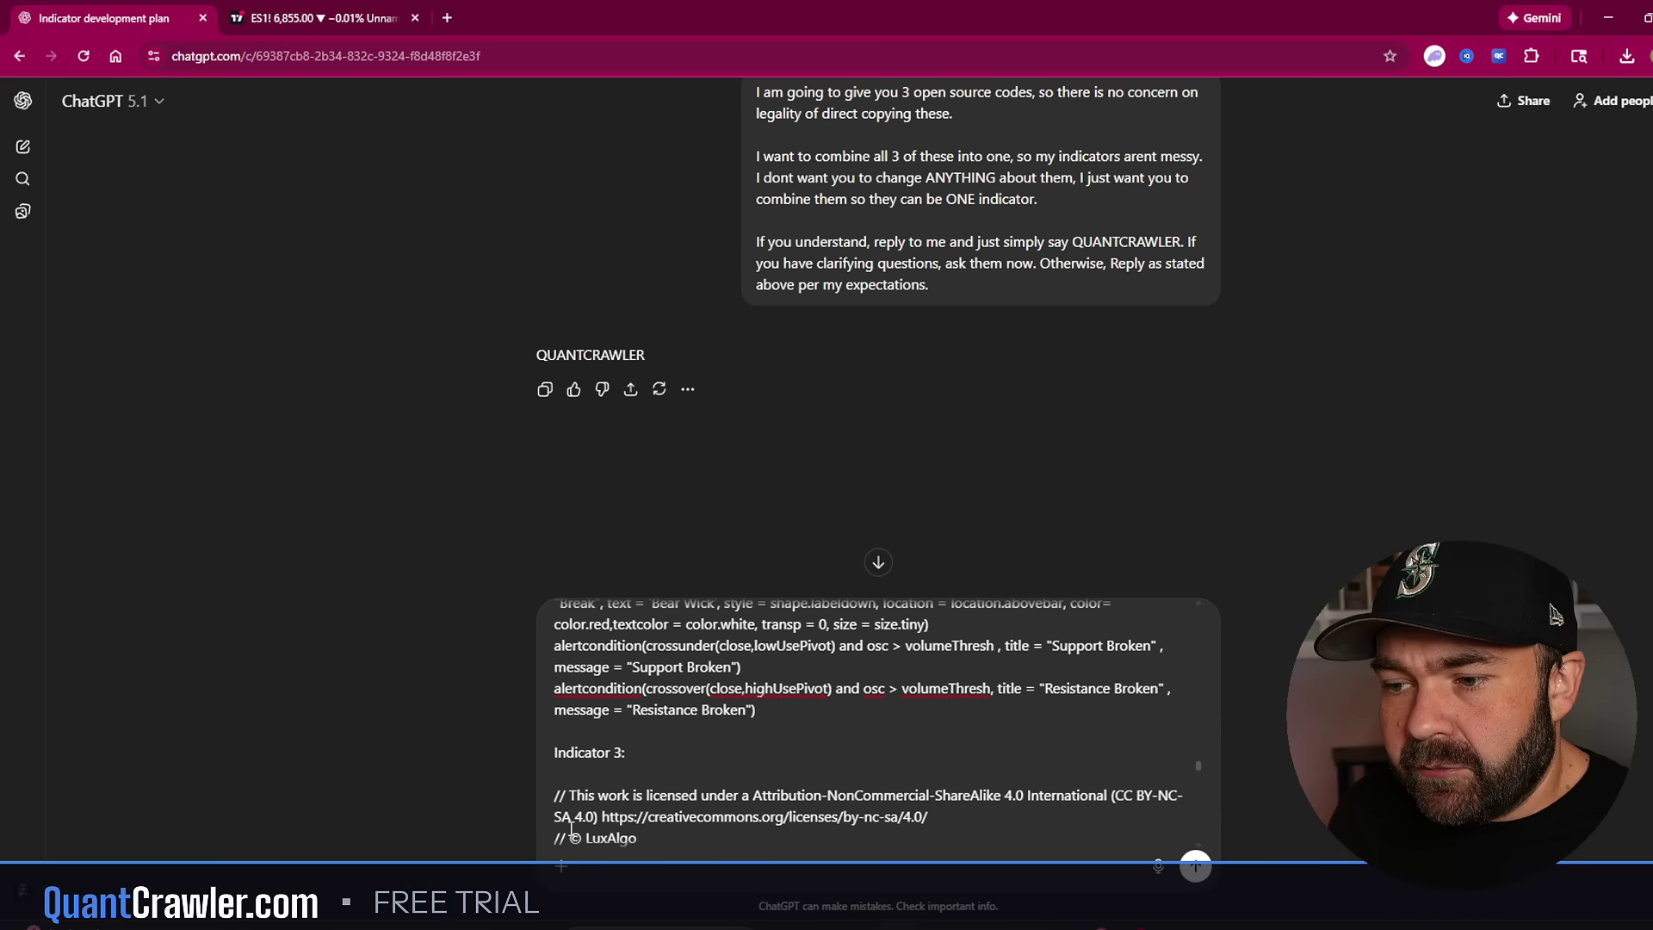
scroll(747, 826, up, 4)
scroll(744, 808, up, 4)
scroll(743, 788, up, 4)
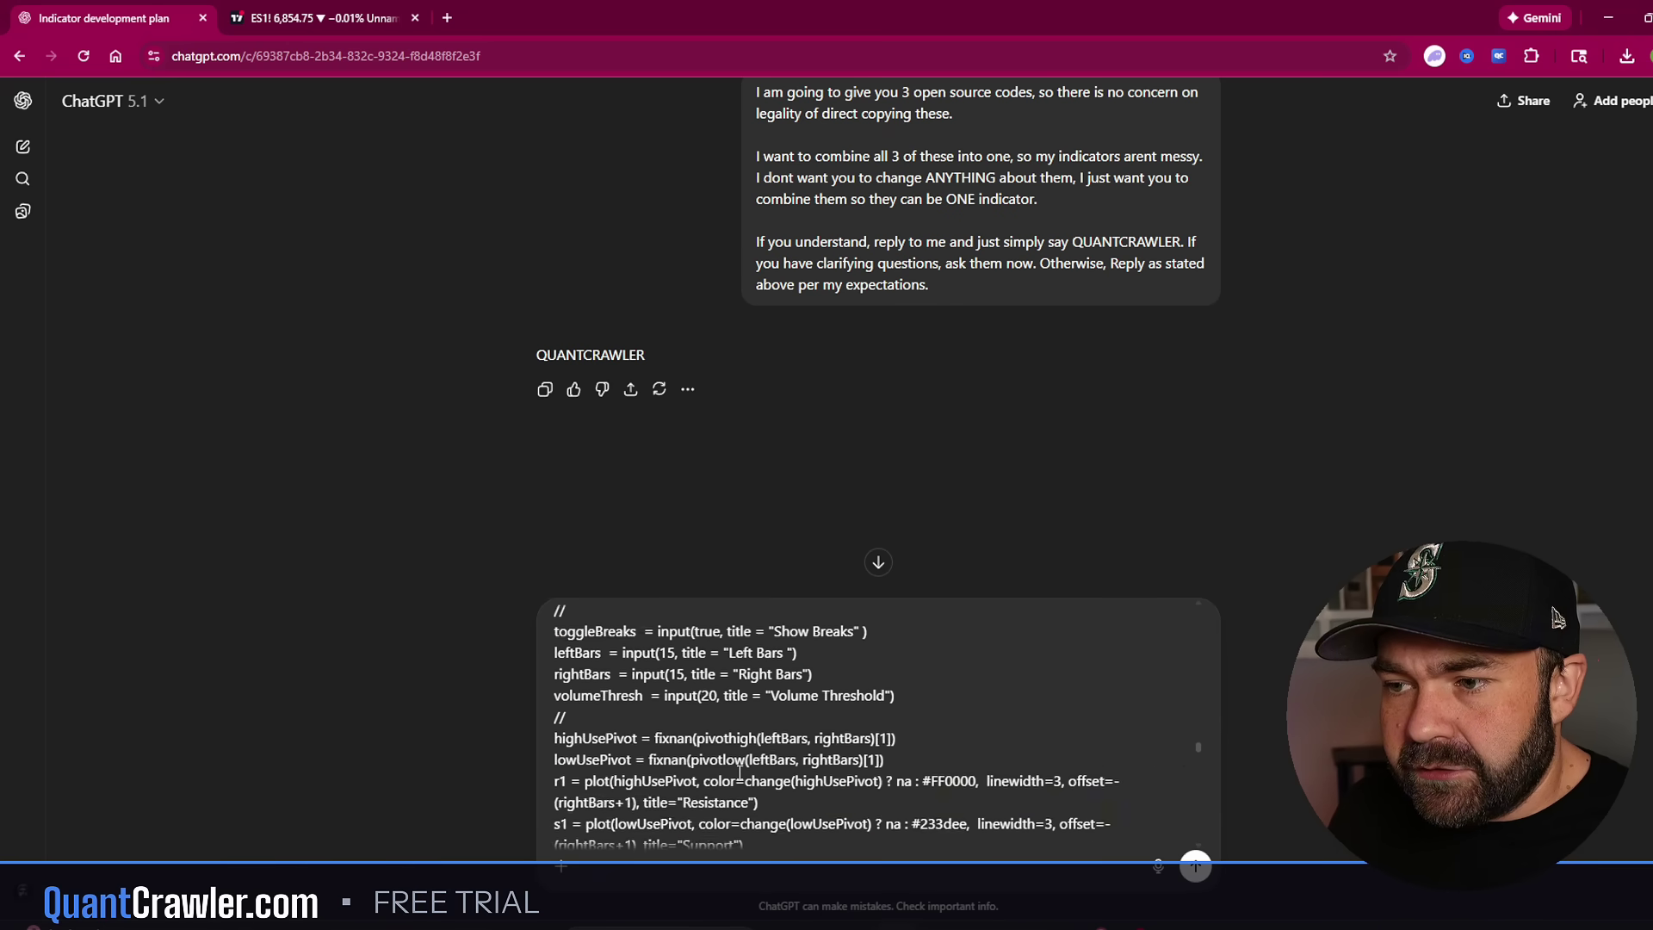
scroll(737, 772, up, 4)
scroll(740, 772, down, 1)
Reopen the Support and Resistance Levels source in TradingView to check it, then return to the ChatGPT message
click(323, 17)
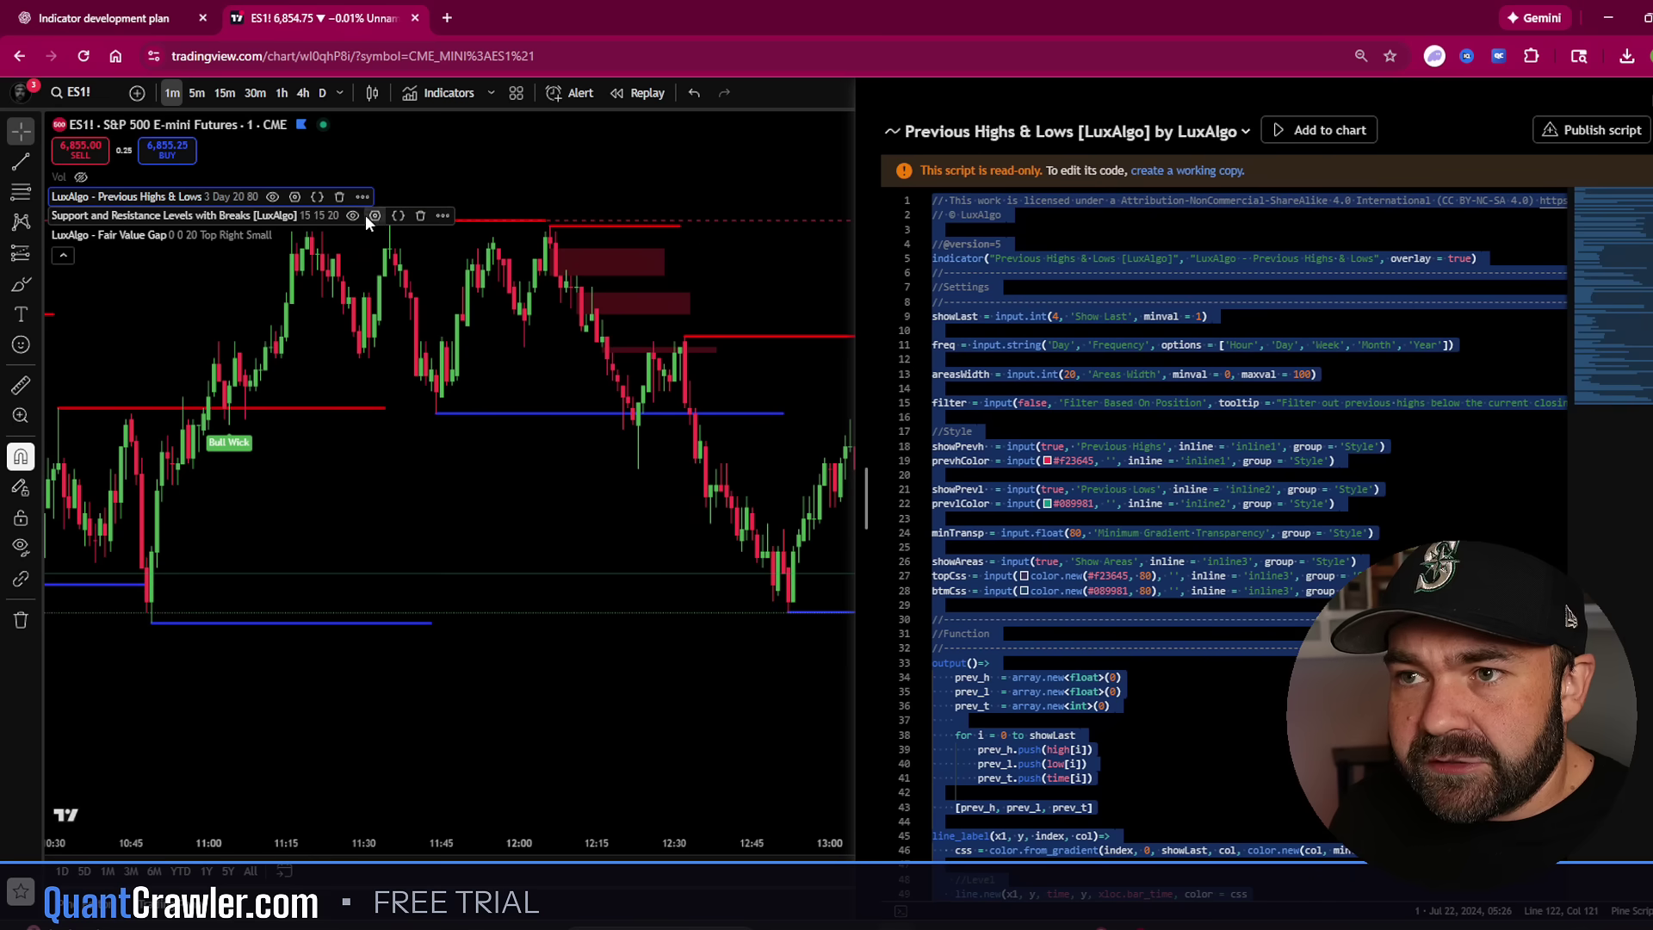
click(441, 217)
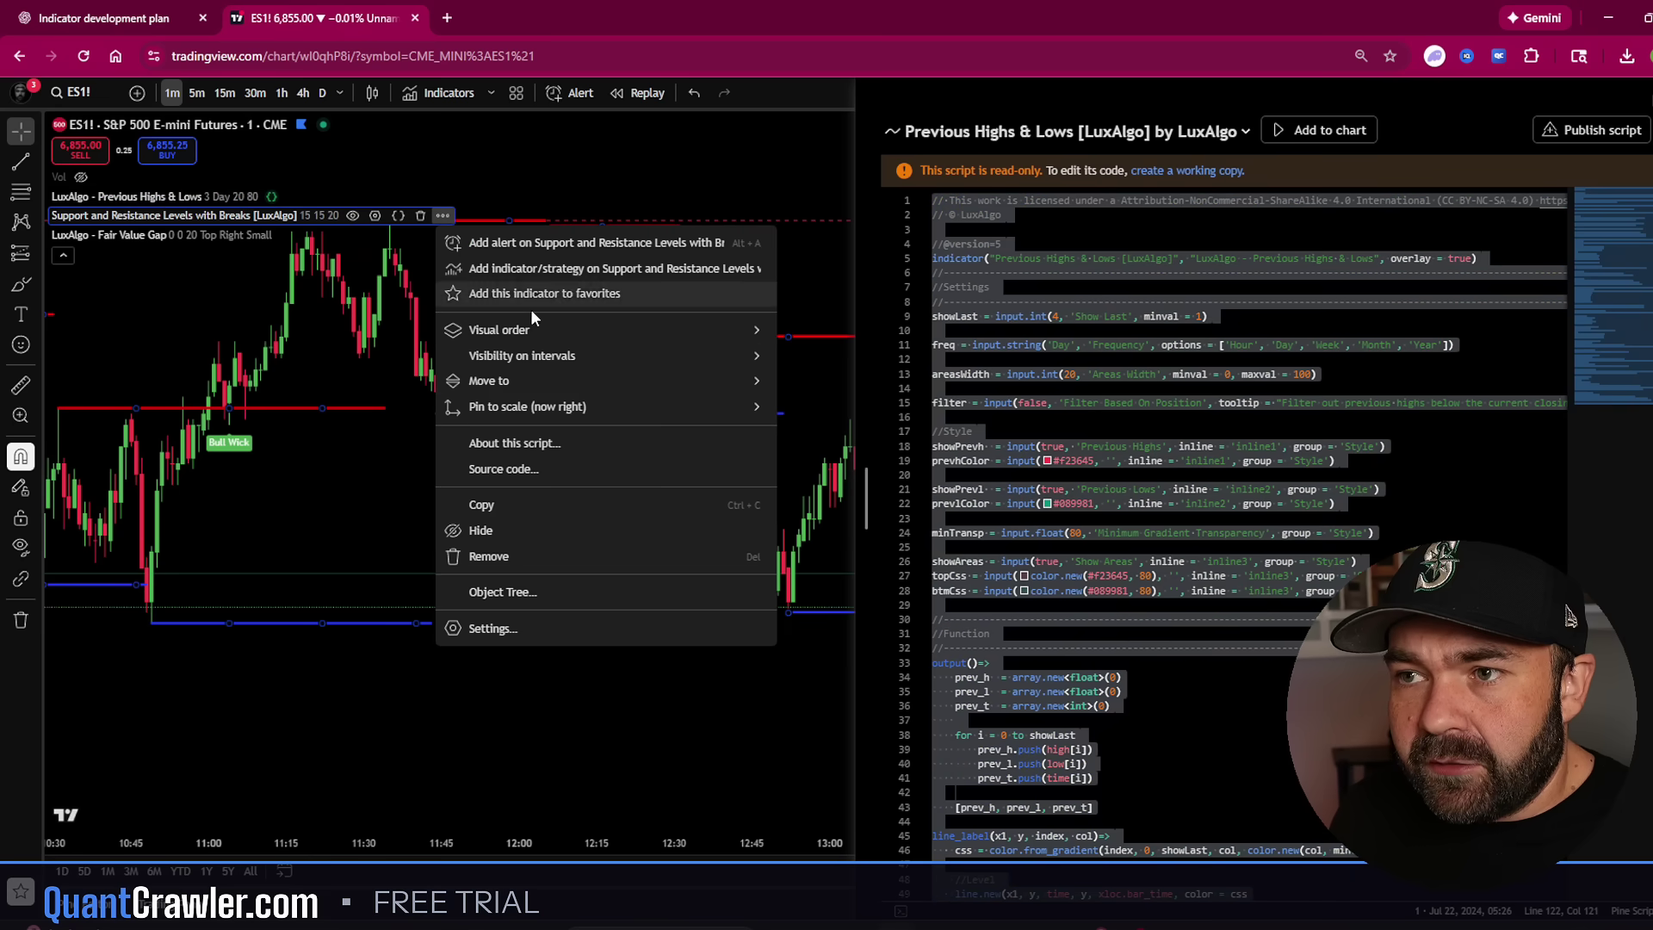
click(517, 470)
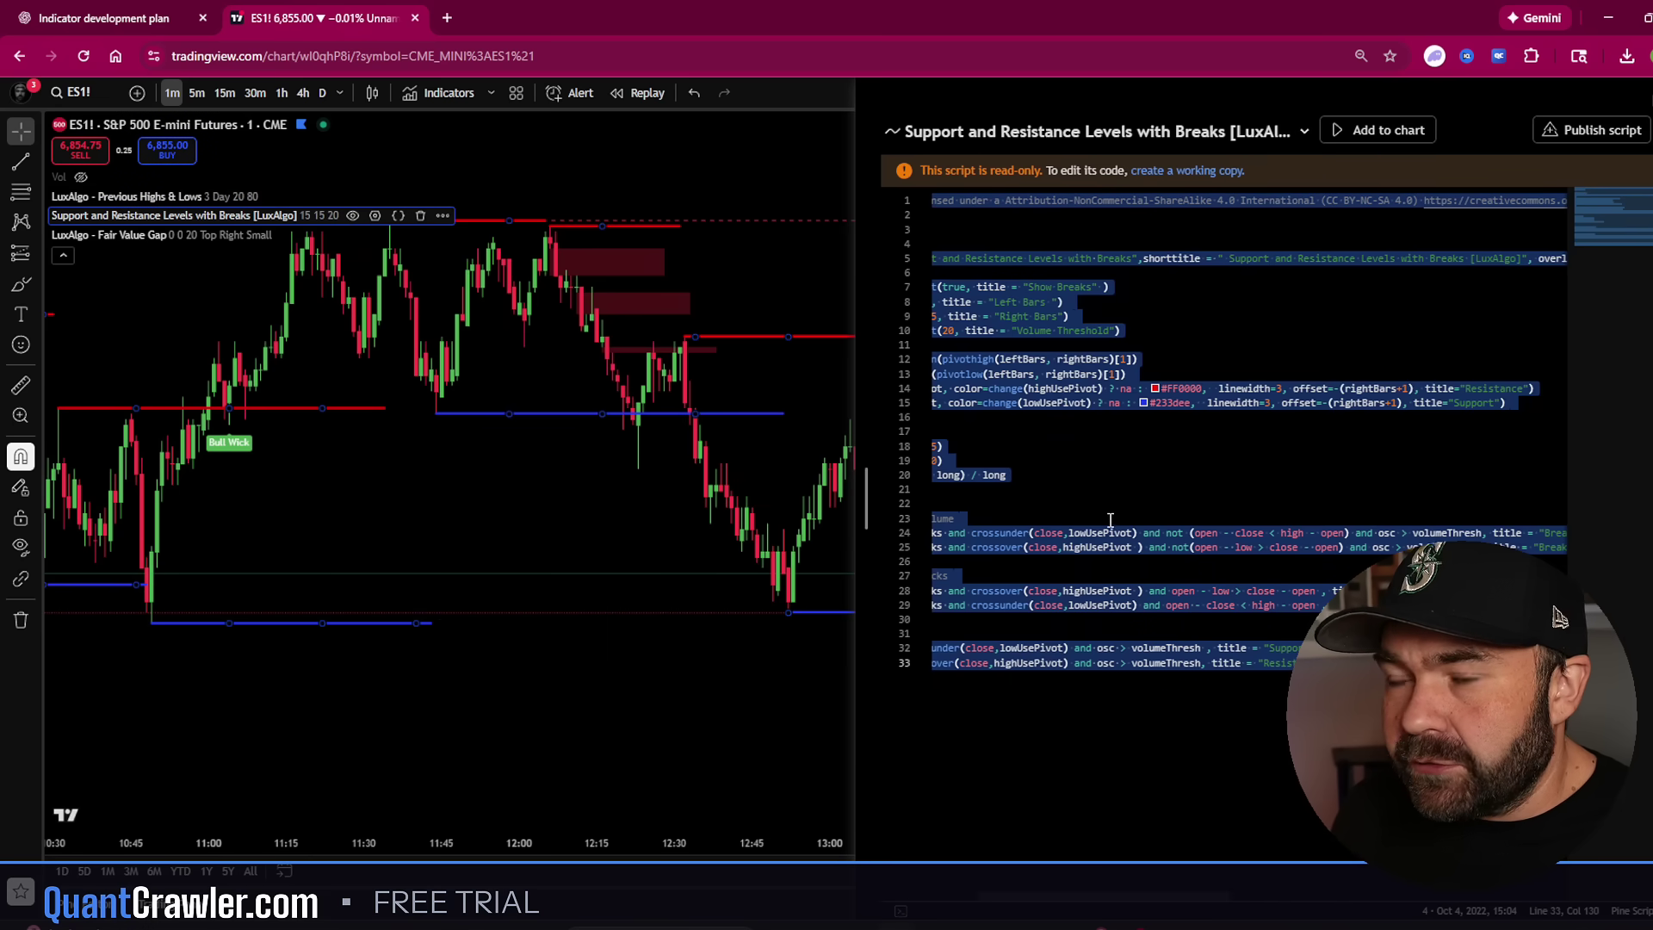
key(ctrl+shift+Tab)
scroll(862, 775, down, 5)
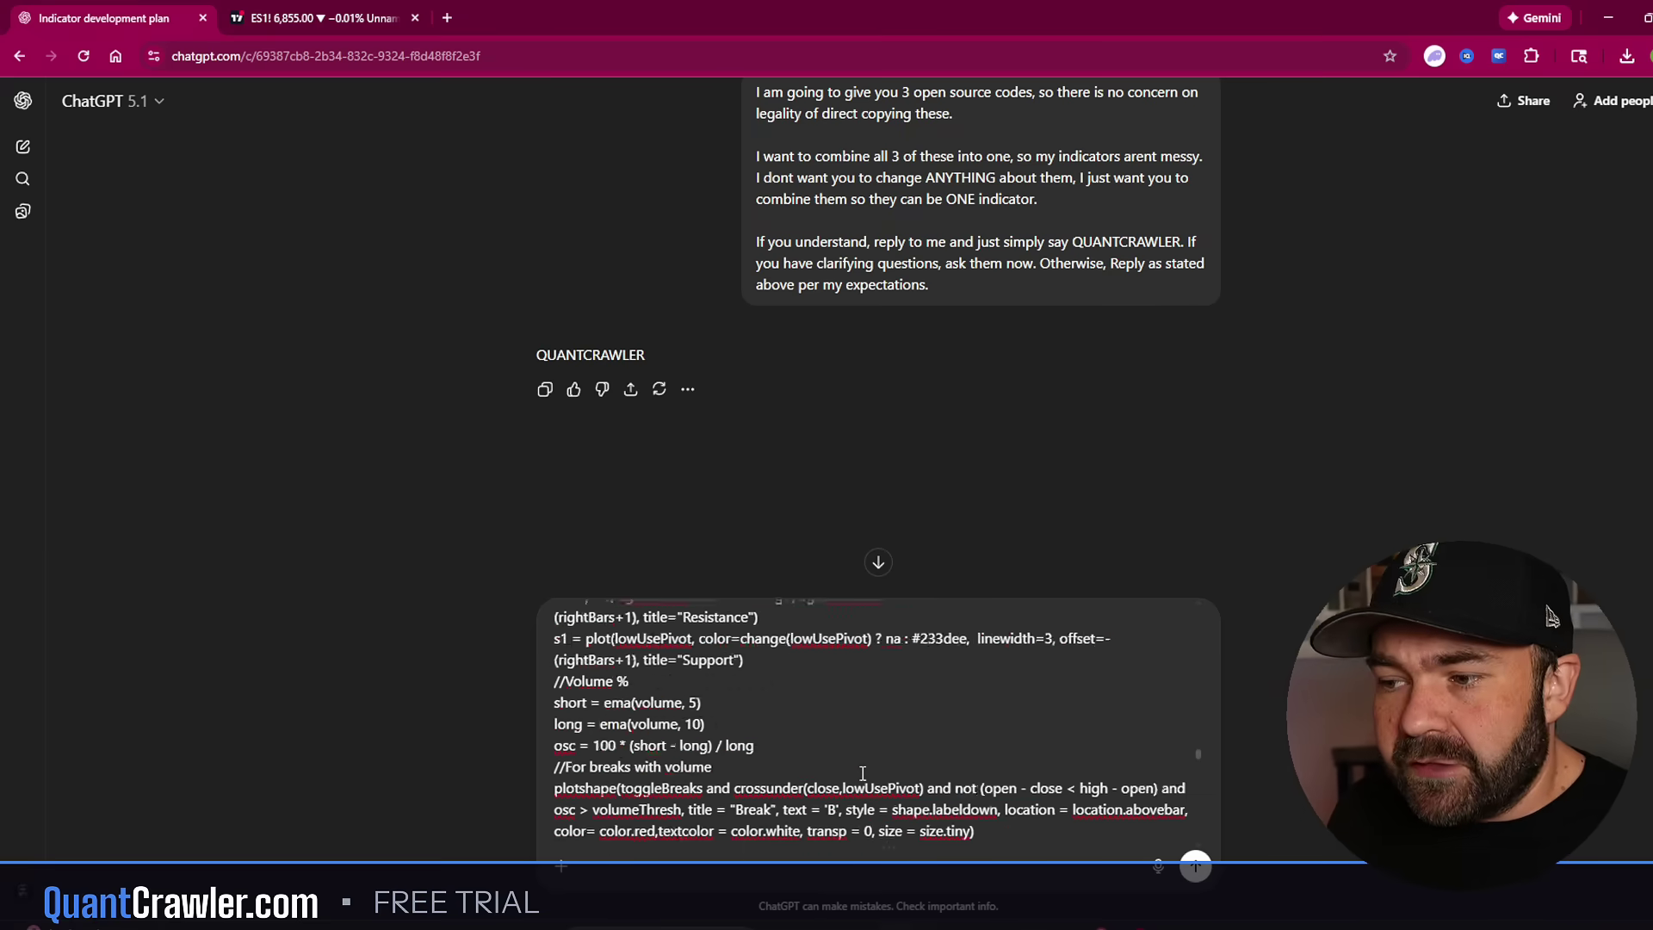
scroll(863, 775, down, 5)
scroll(864, 775, down, 5)
scroll(861, 782, down, 5)
scroll(860, 794, down, 5)
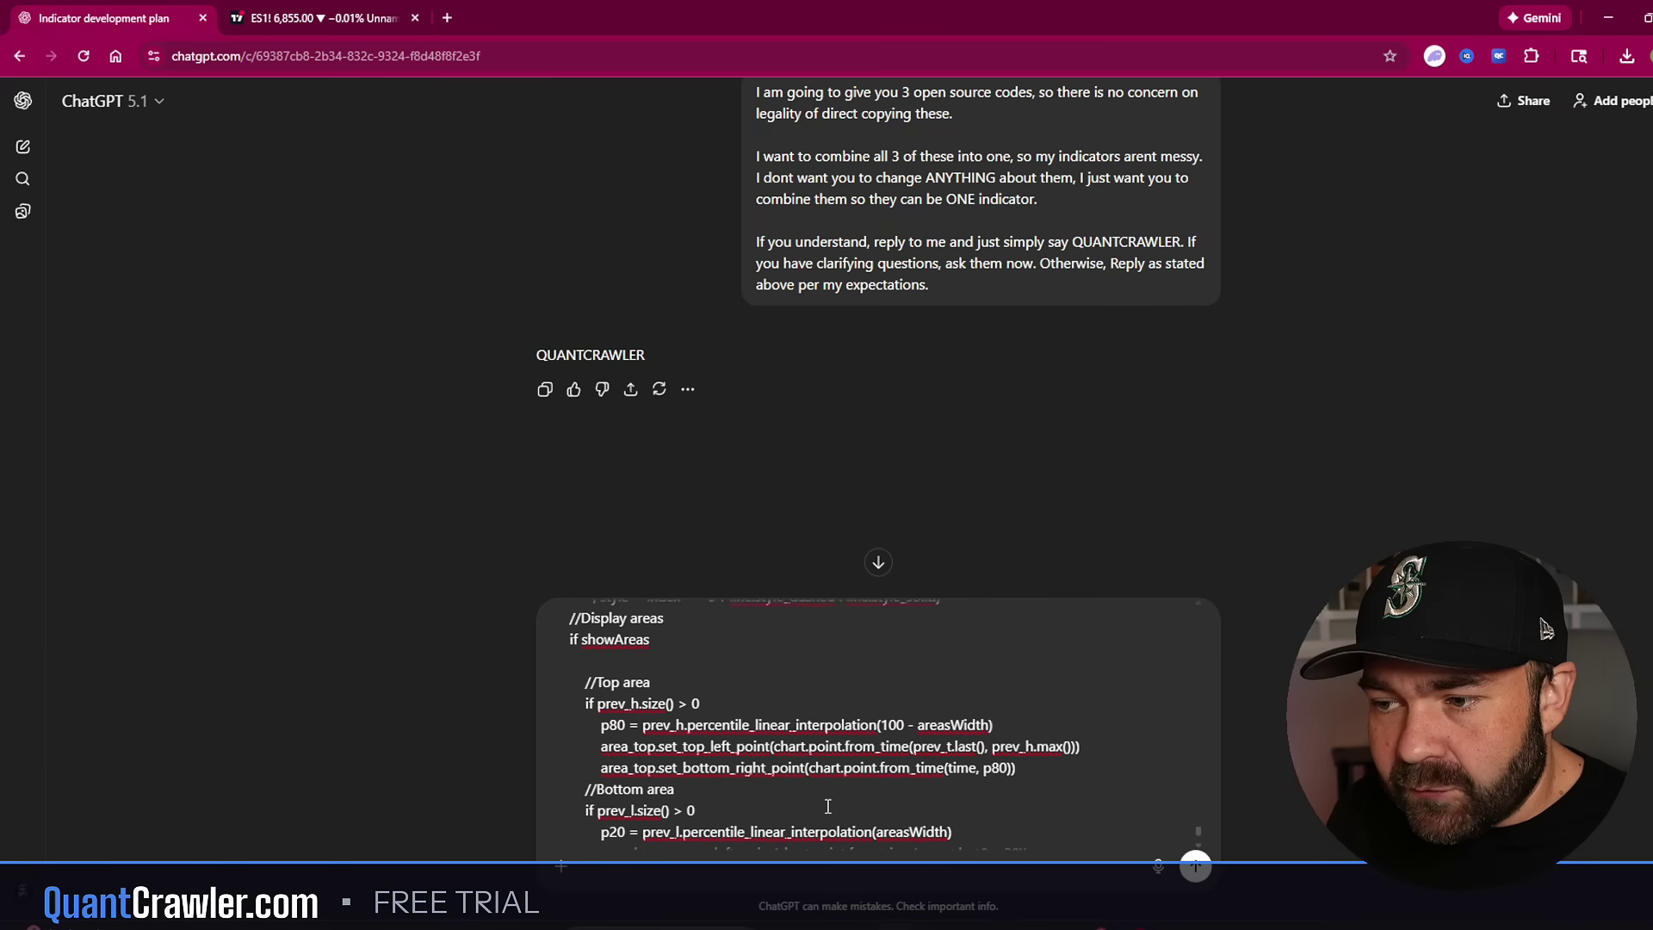
scroll(857, 808, down, 5)
Send the three scripts, approve converting to the most efficient v5 version, and choose option A to raise the limits
key(Return)
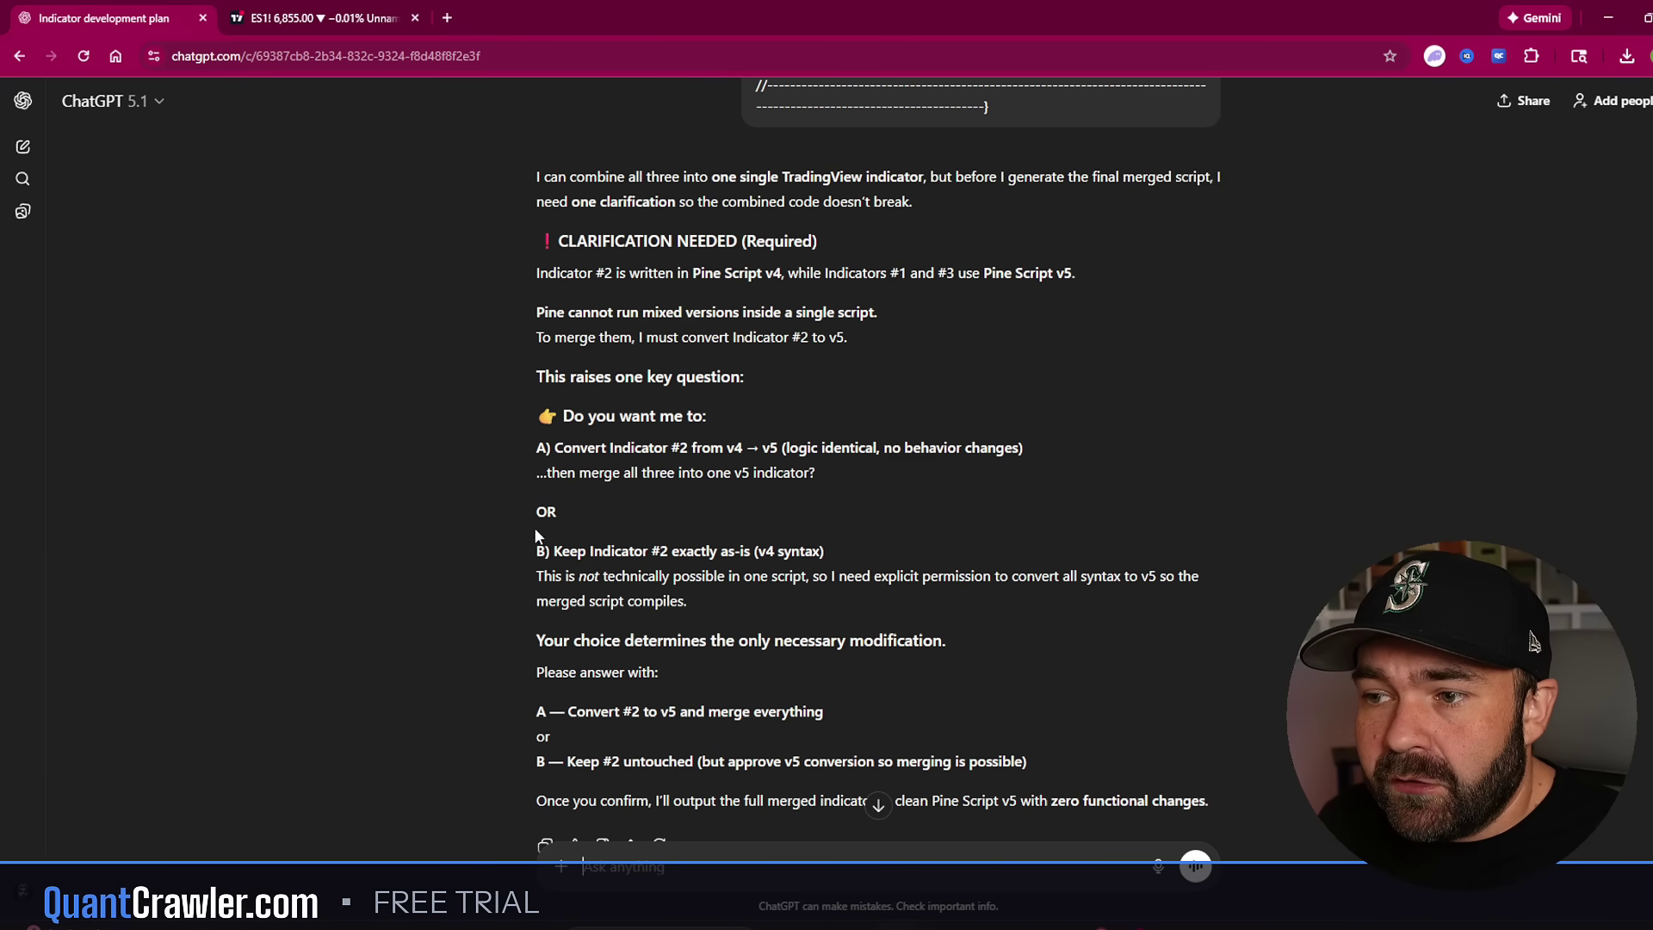
scroll(712, 566, down, 1)
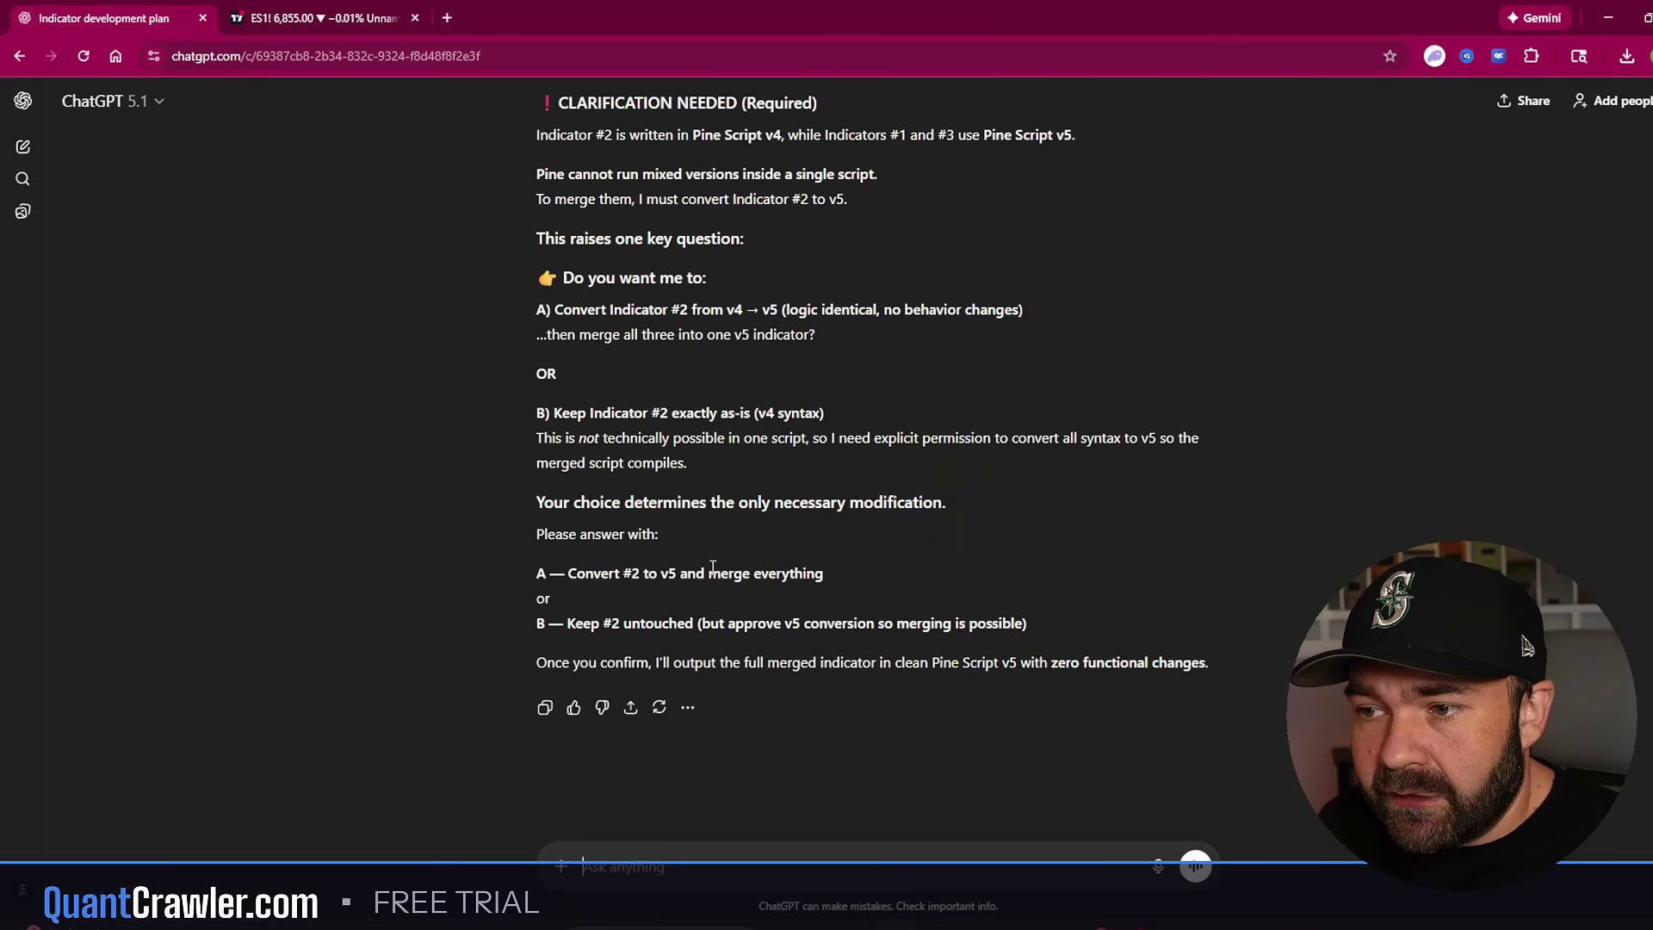
text(Convert to)
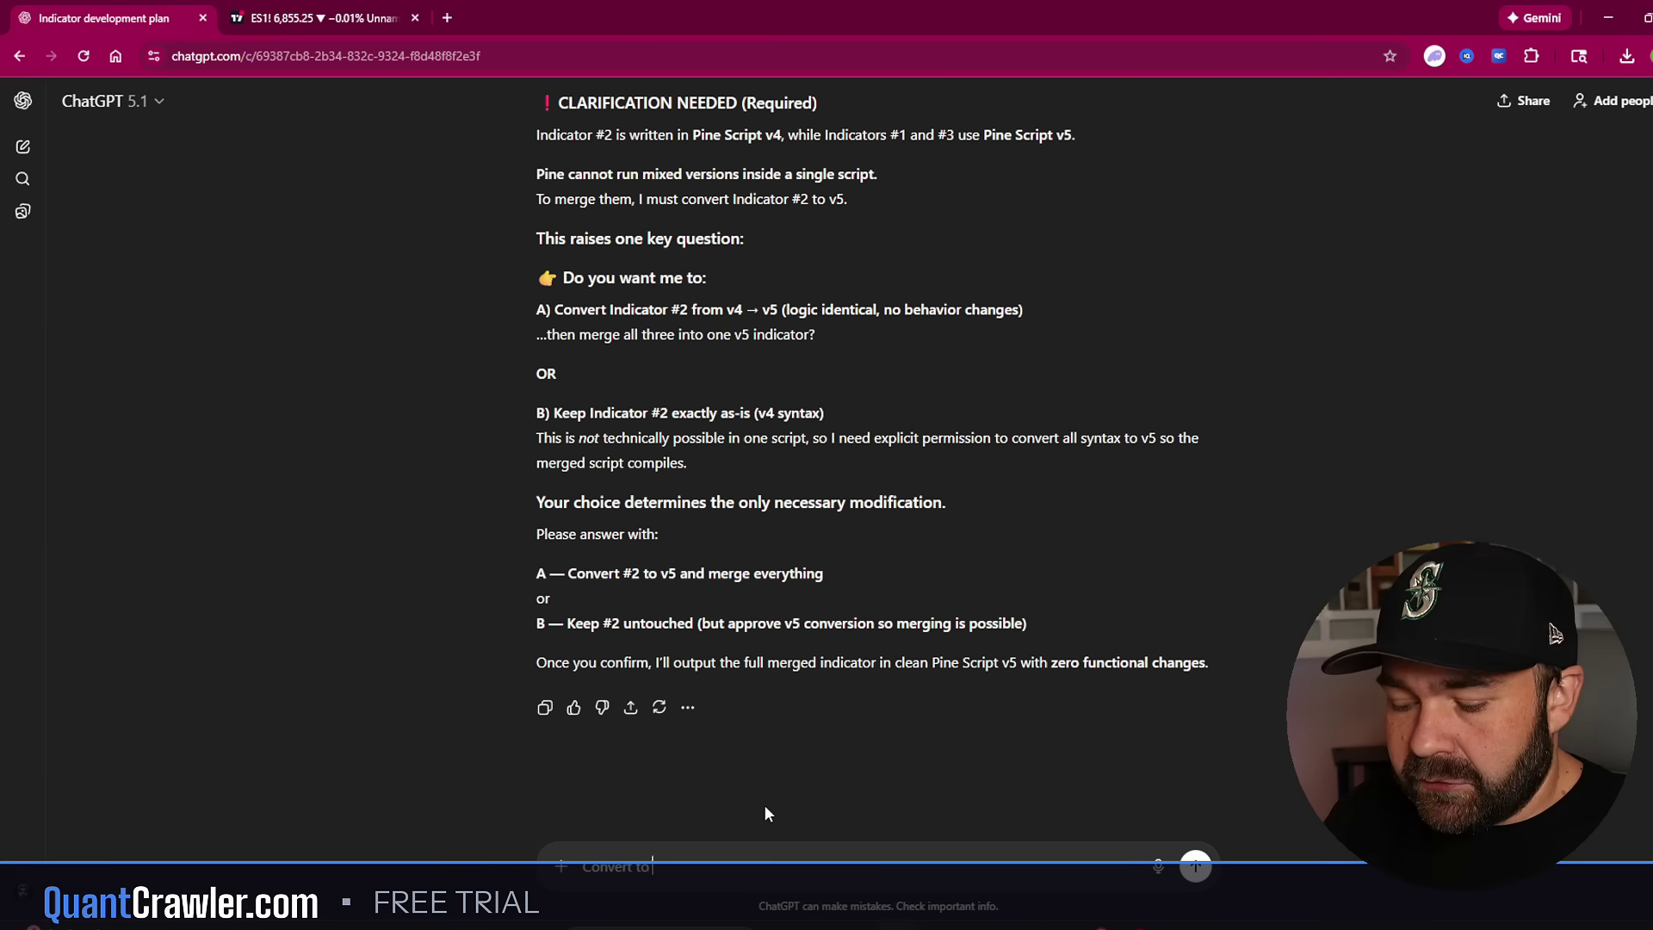
text( whatever is most efficient, as long a)
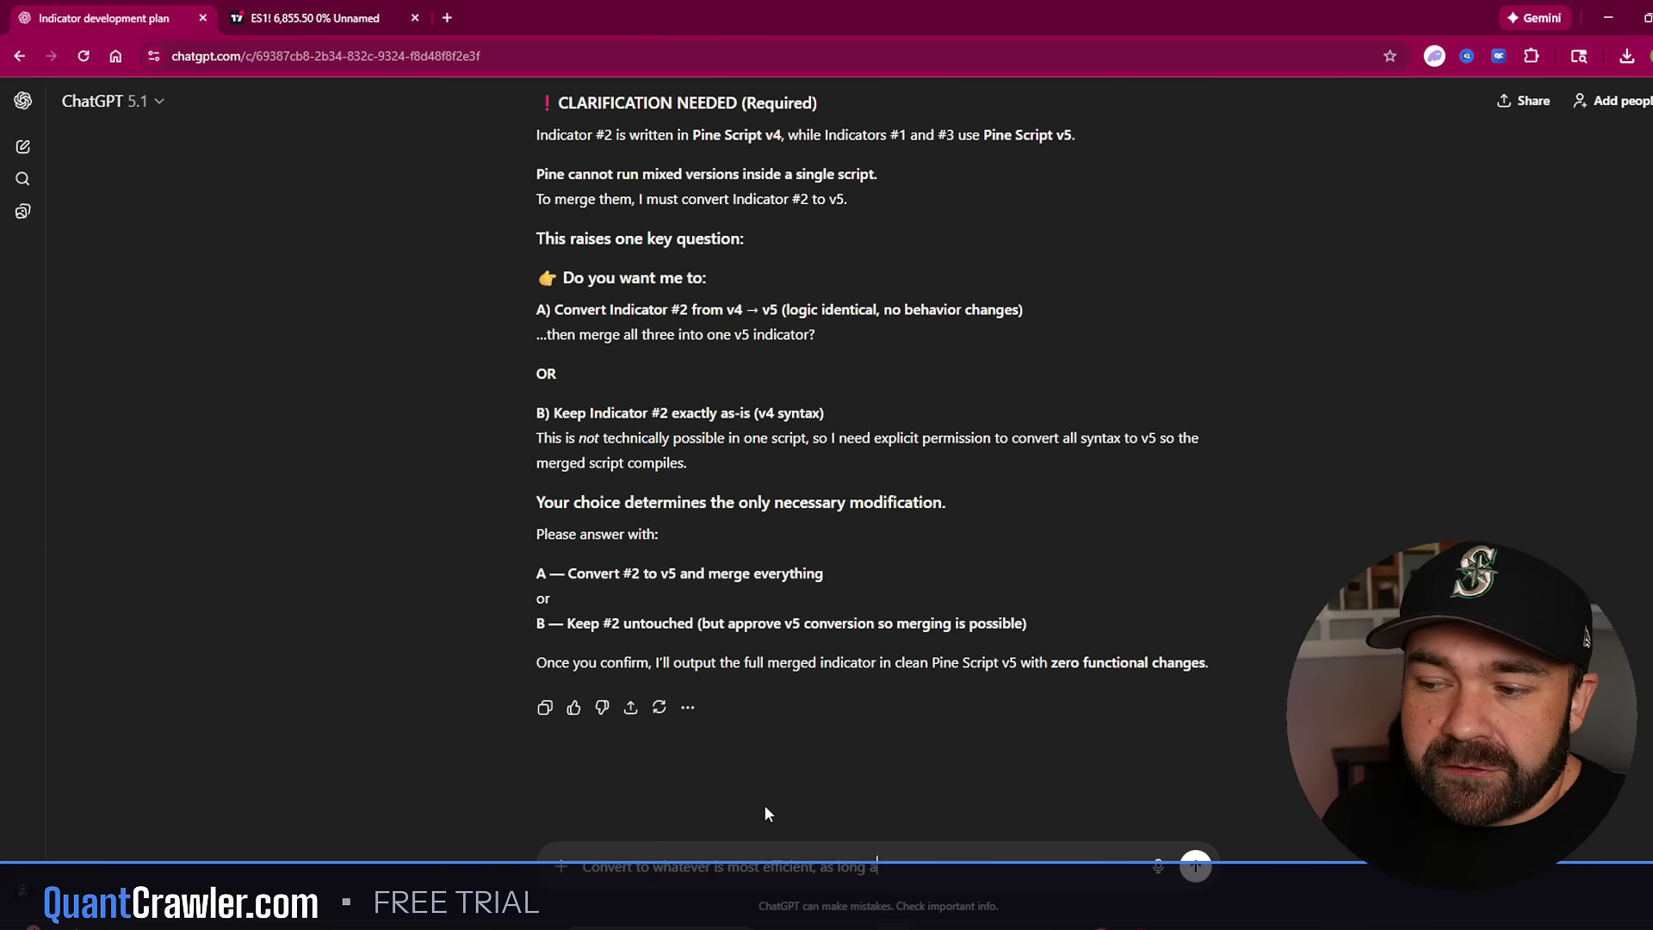
text(s it works it do)
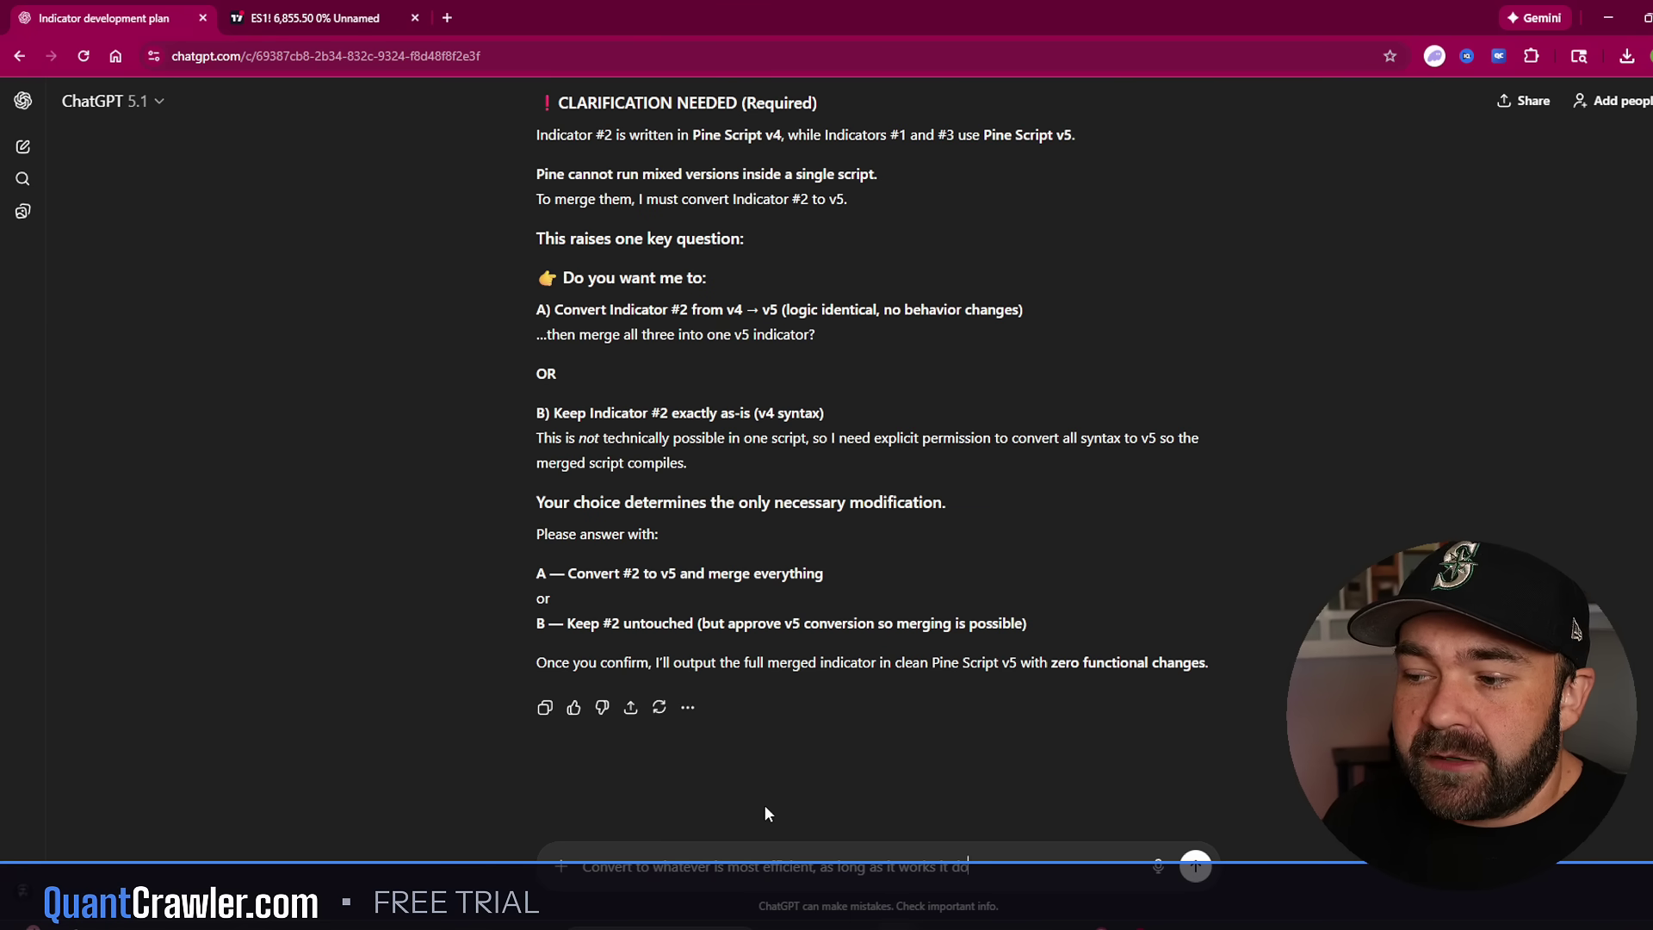
text(esn't matter to me)
key(Return)
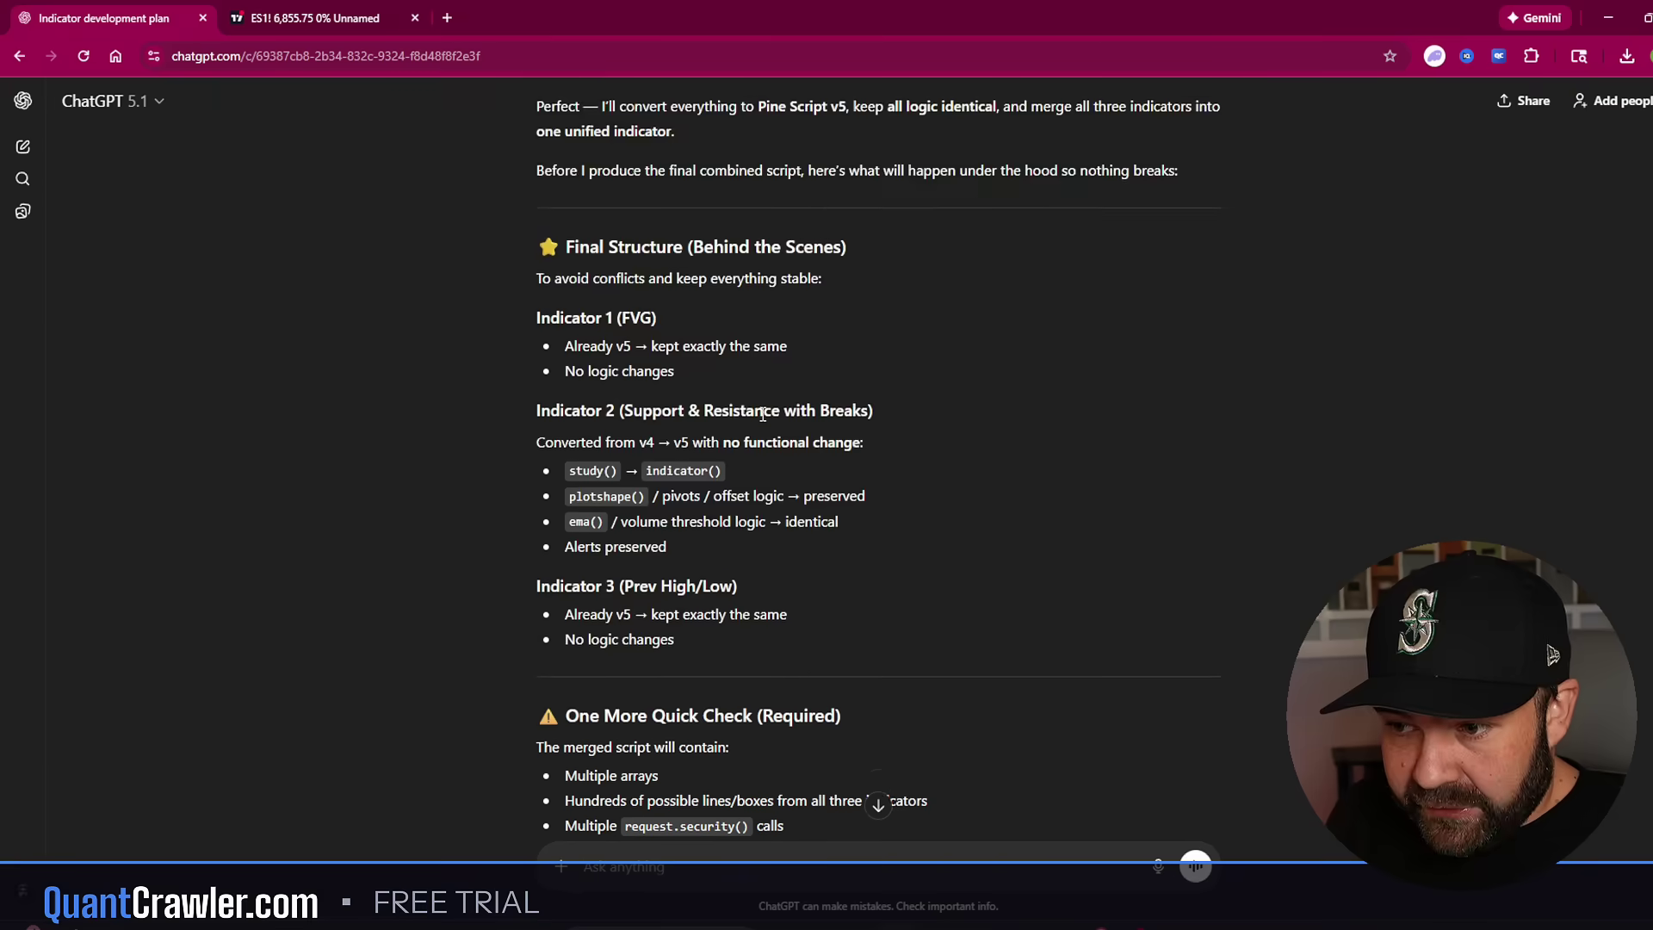
scroll(762, 413, down, 4)
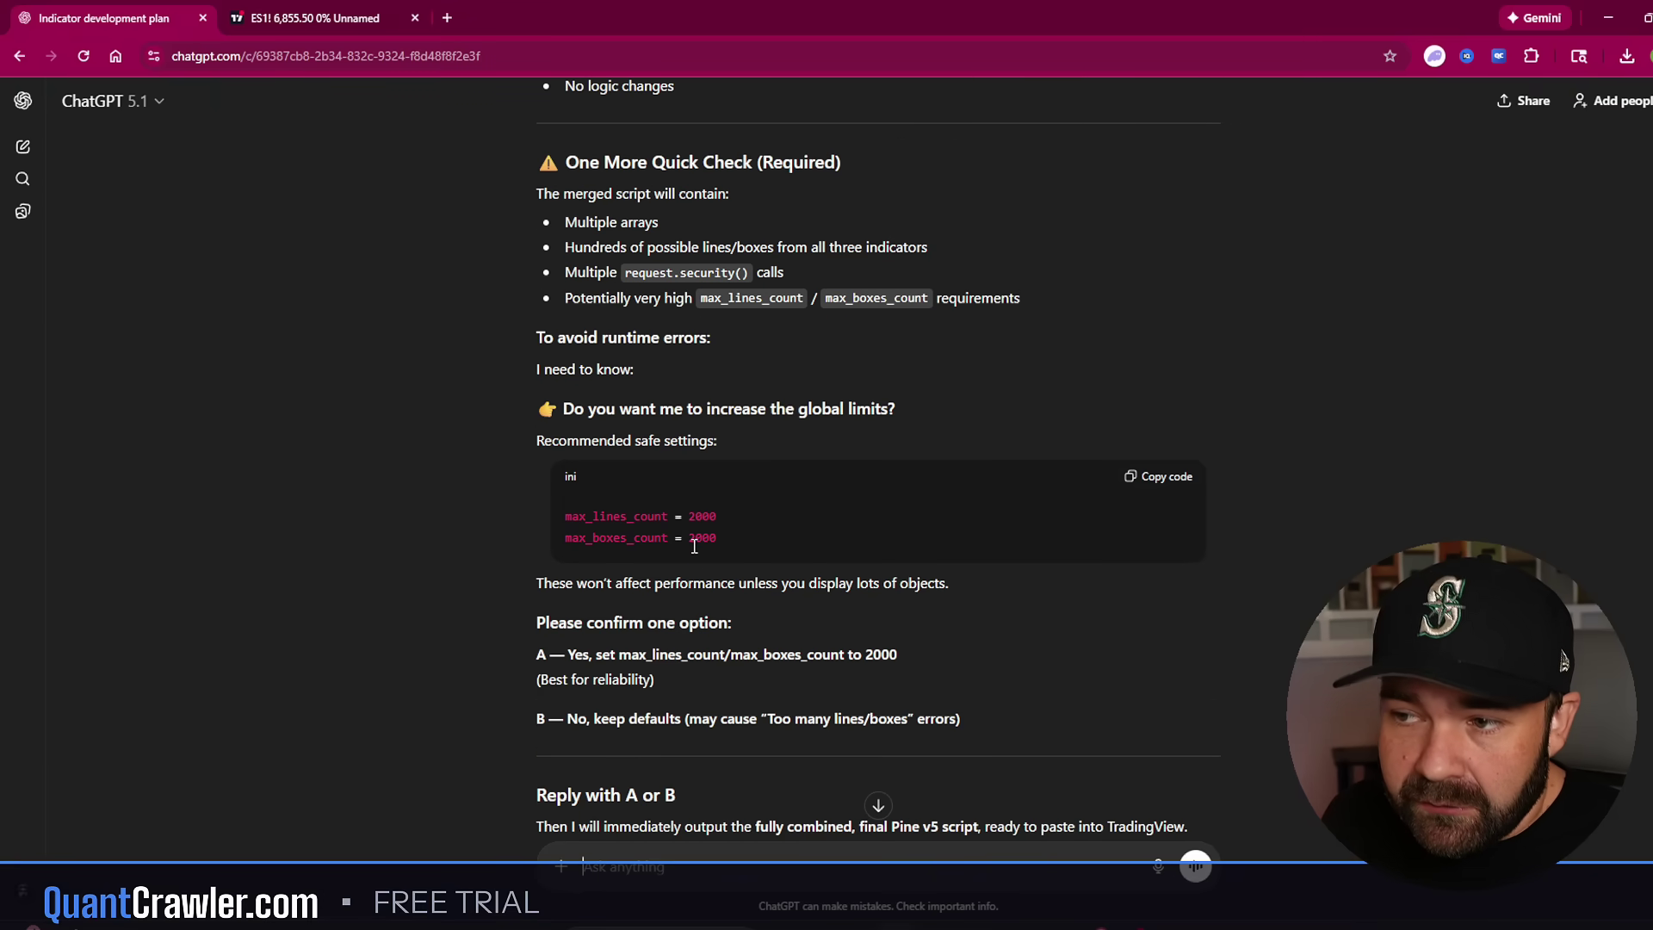
scroll(694, 546, down, 2)
text(A)
key(Return)
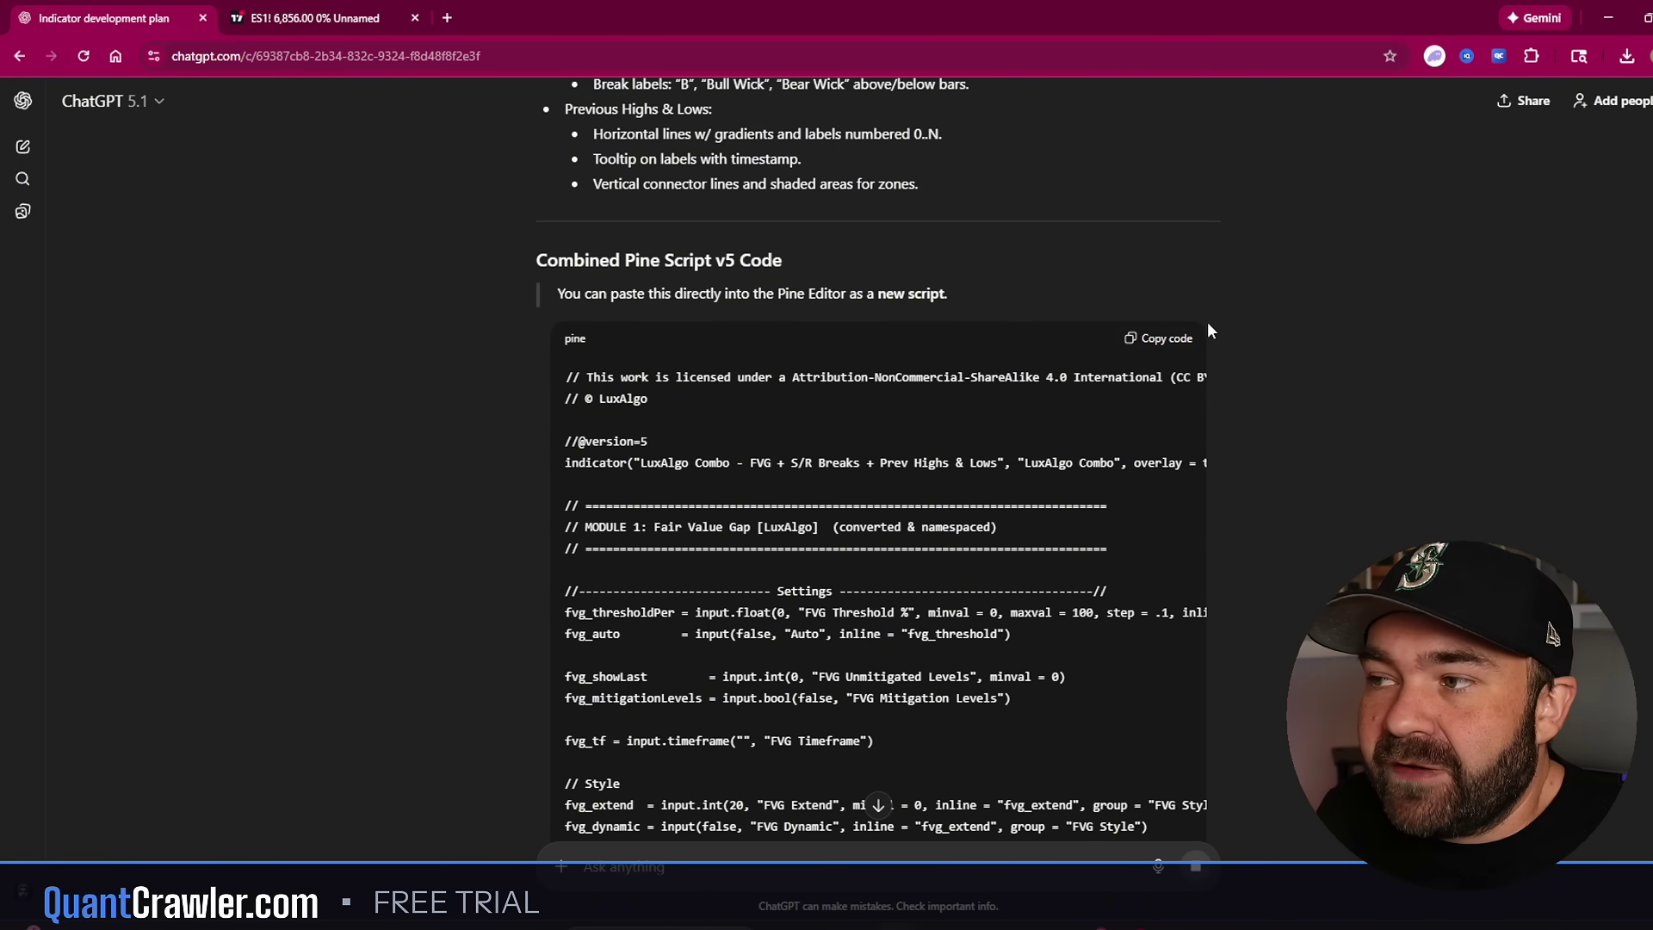
scroll(1209, 331, up, 3)
scroll(753, 492, up, 3)
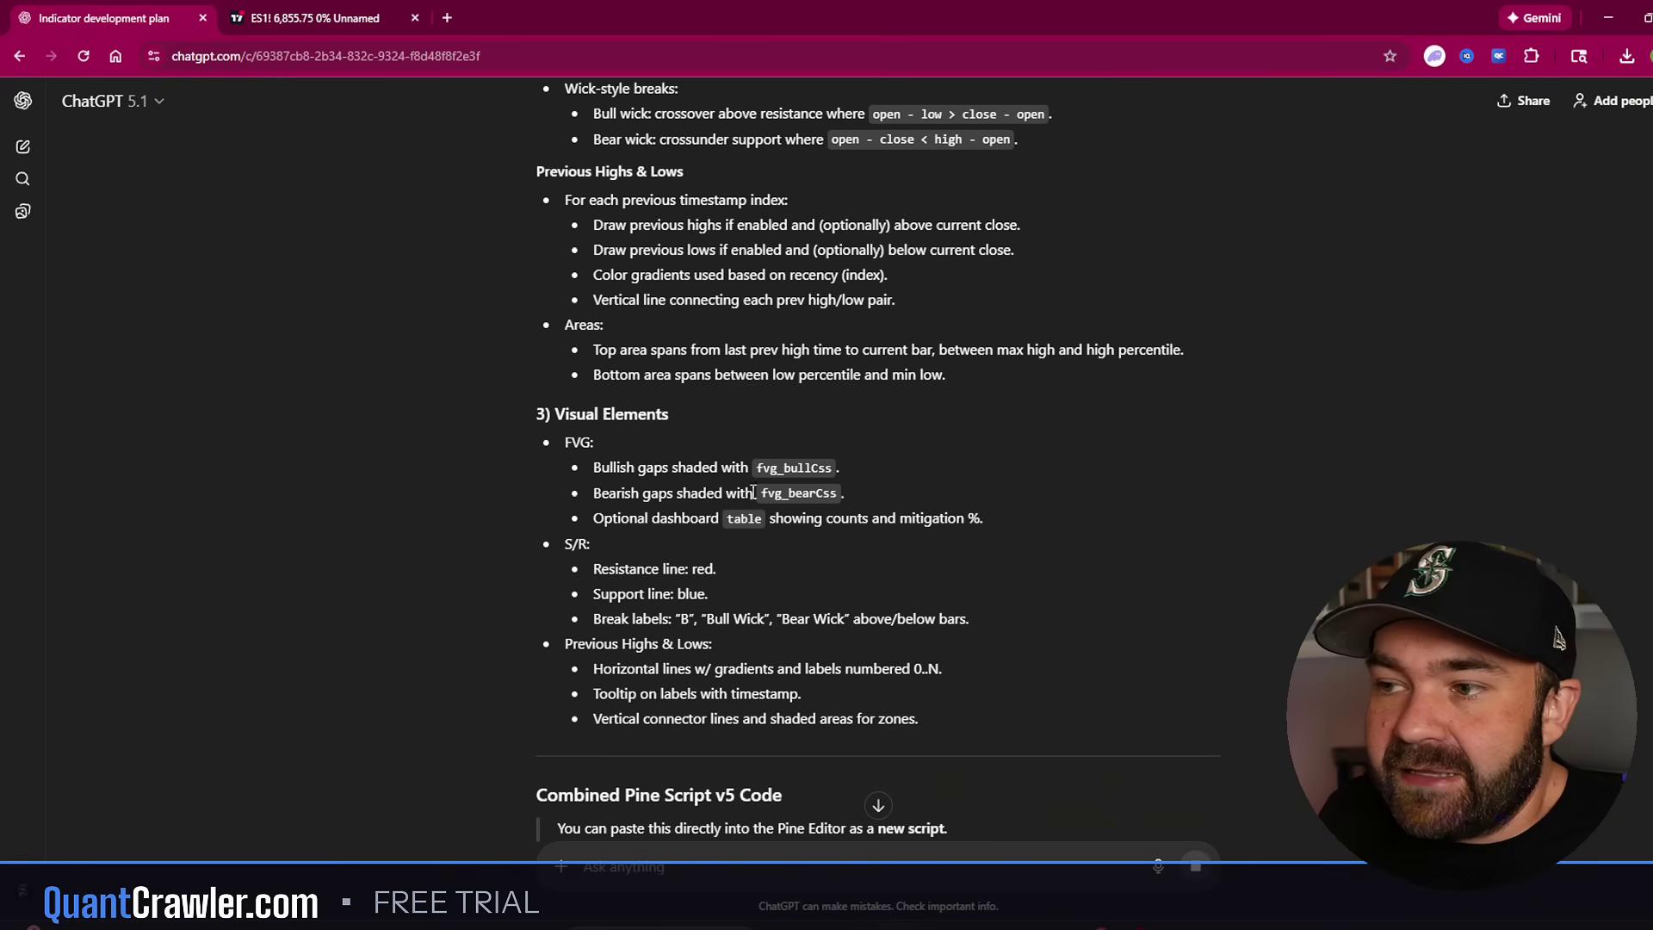
scroll(754, 492, down, 3)
scroll(1212, 520, down, 1)
scroll(1213, 519, down, 3)
scroll(1211, 525, down, 3)
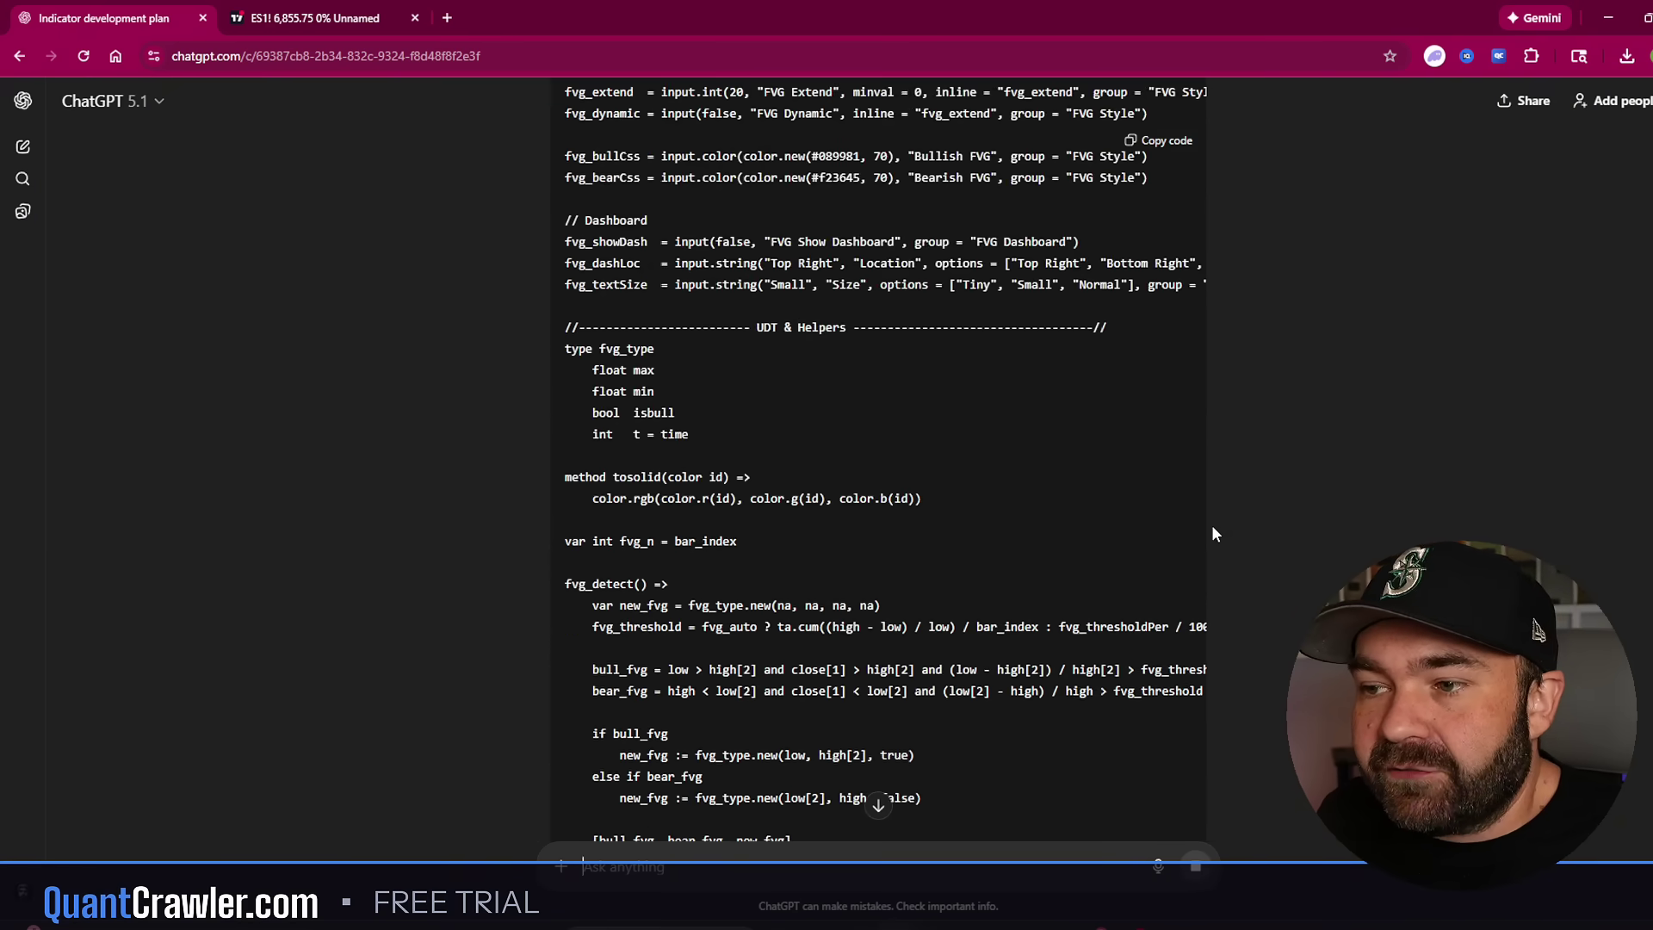
scroll(1209, 527, down, 3)
scroll(1207, 524, down, 3)
scroll(1150, 505, down, 3)
scroll(1110, 490, down, 3)
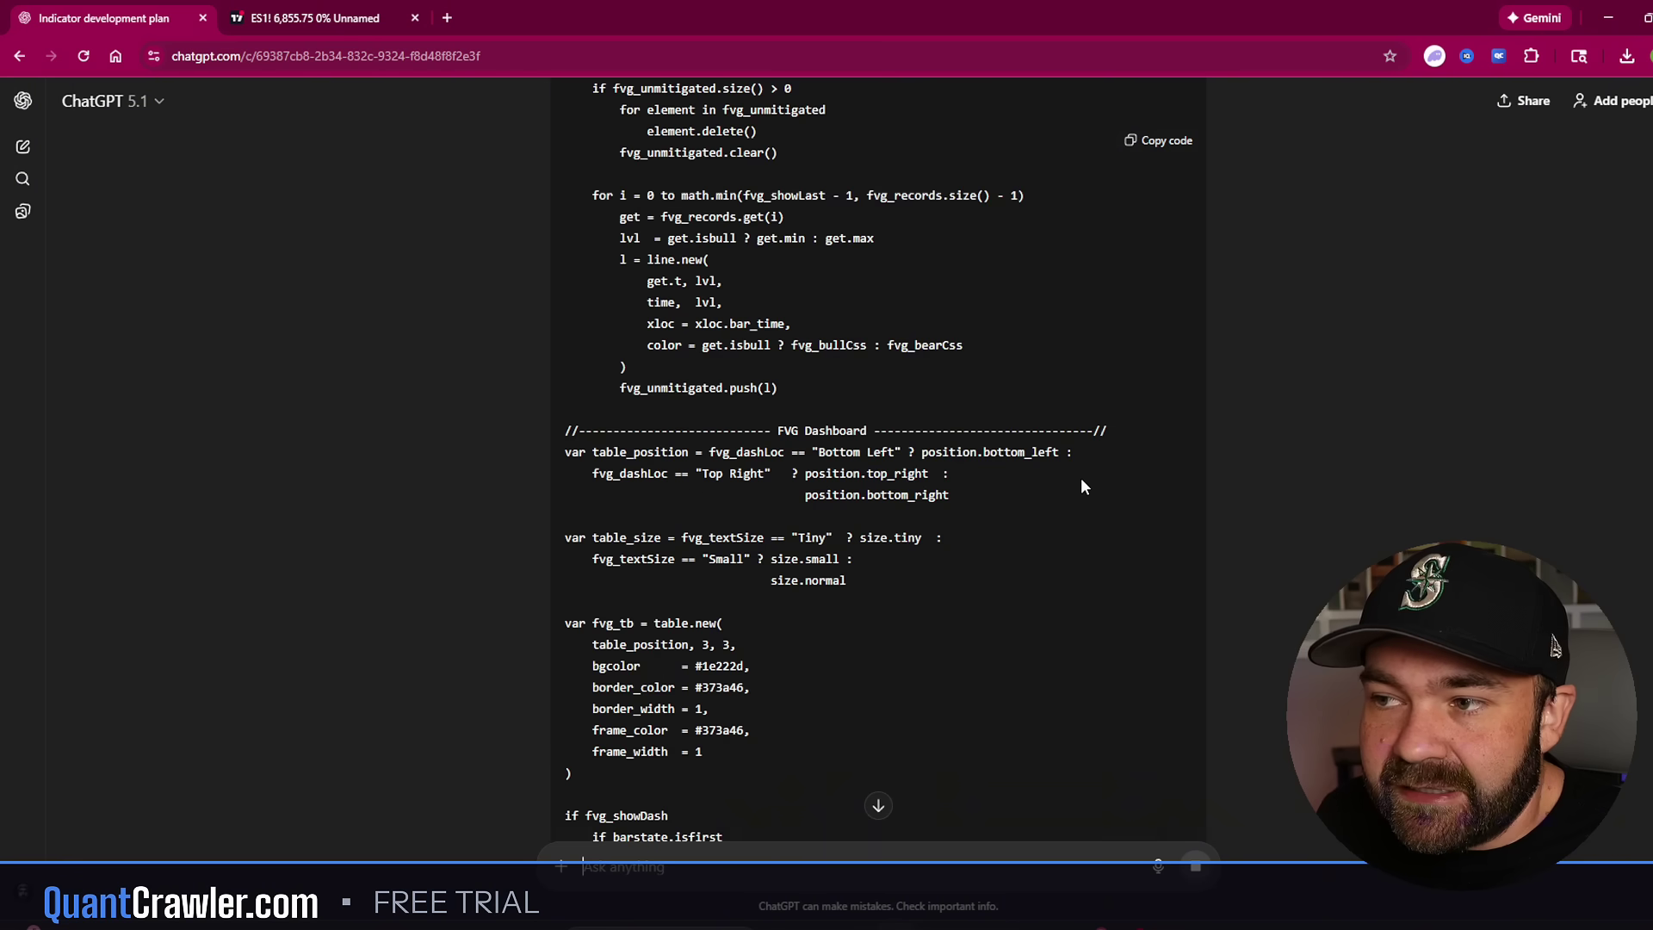
scroll(1060, 484, down, 2)
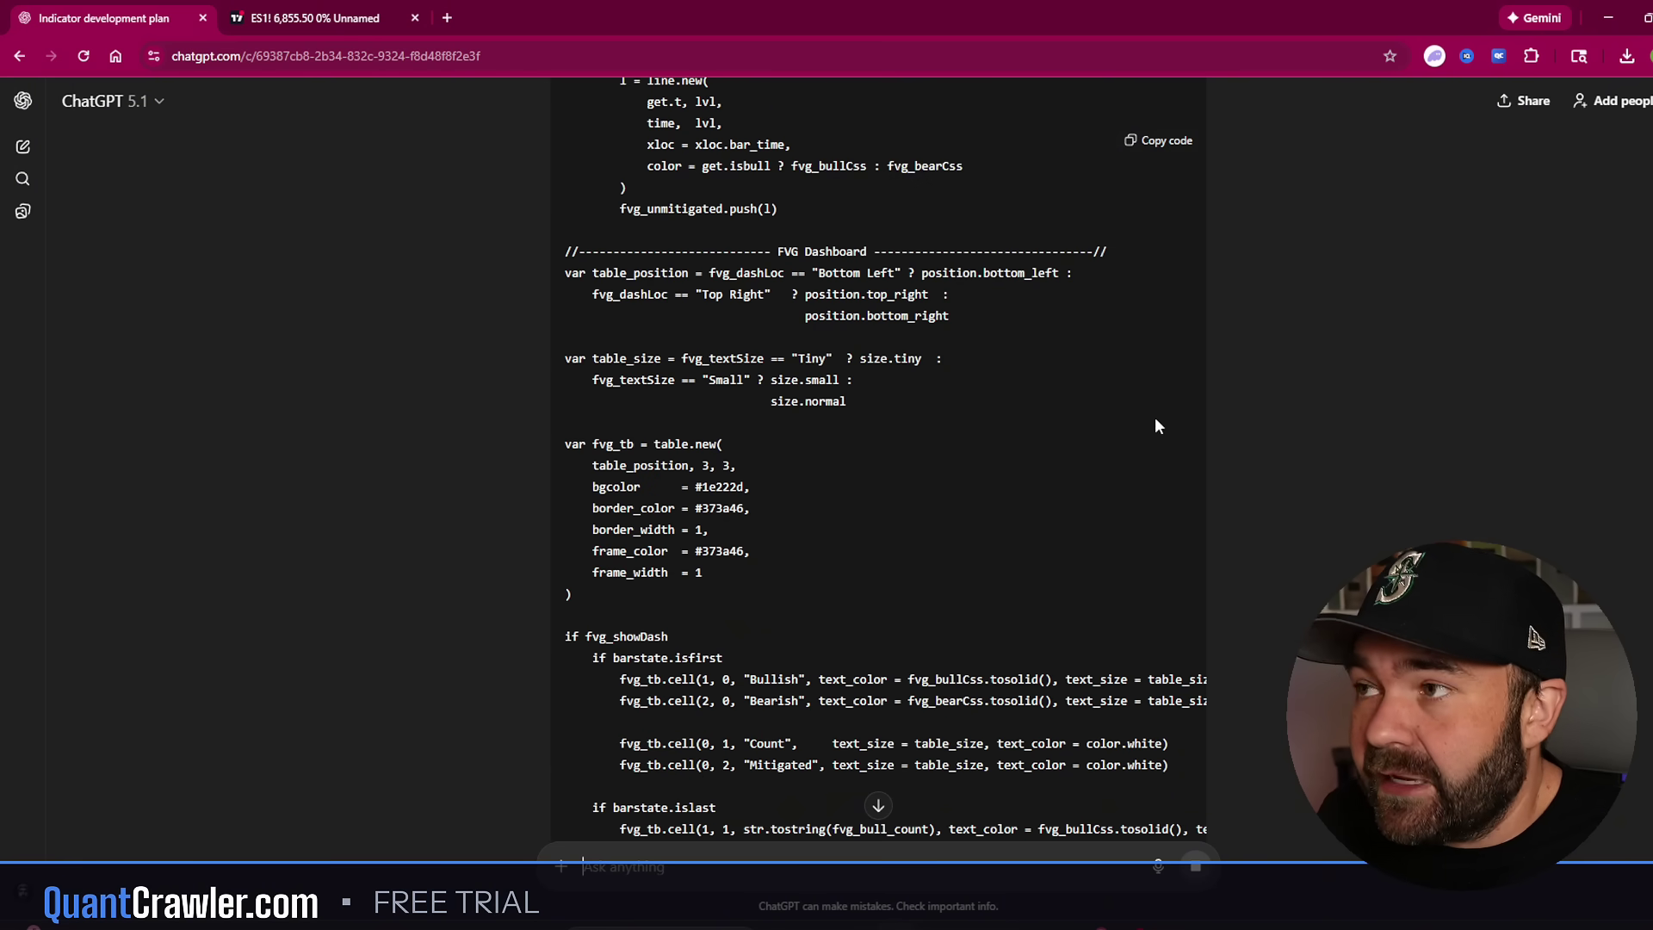
scroll(1233, 524, down, 2)
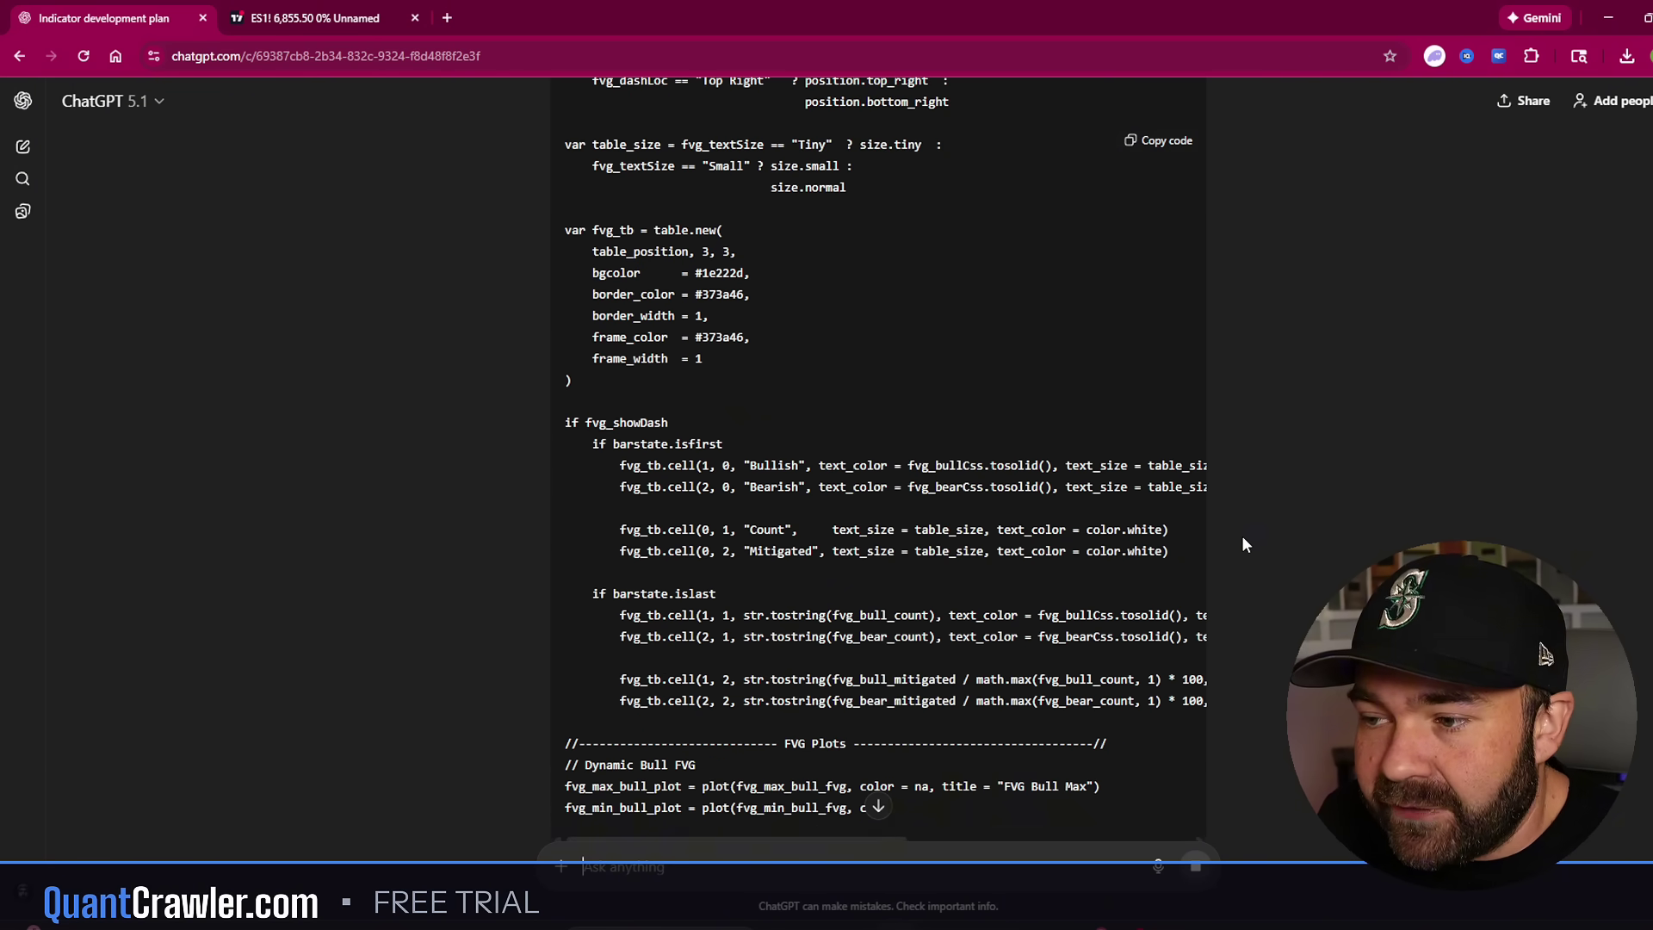
scroll(1228, 503, down, 3)
Switch from the generated code in ChatGPT over to the TradingView chart
click(318, 18)
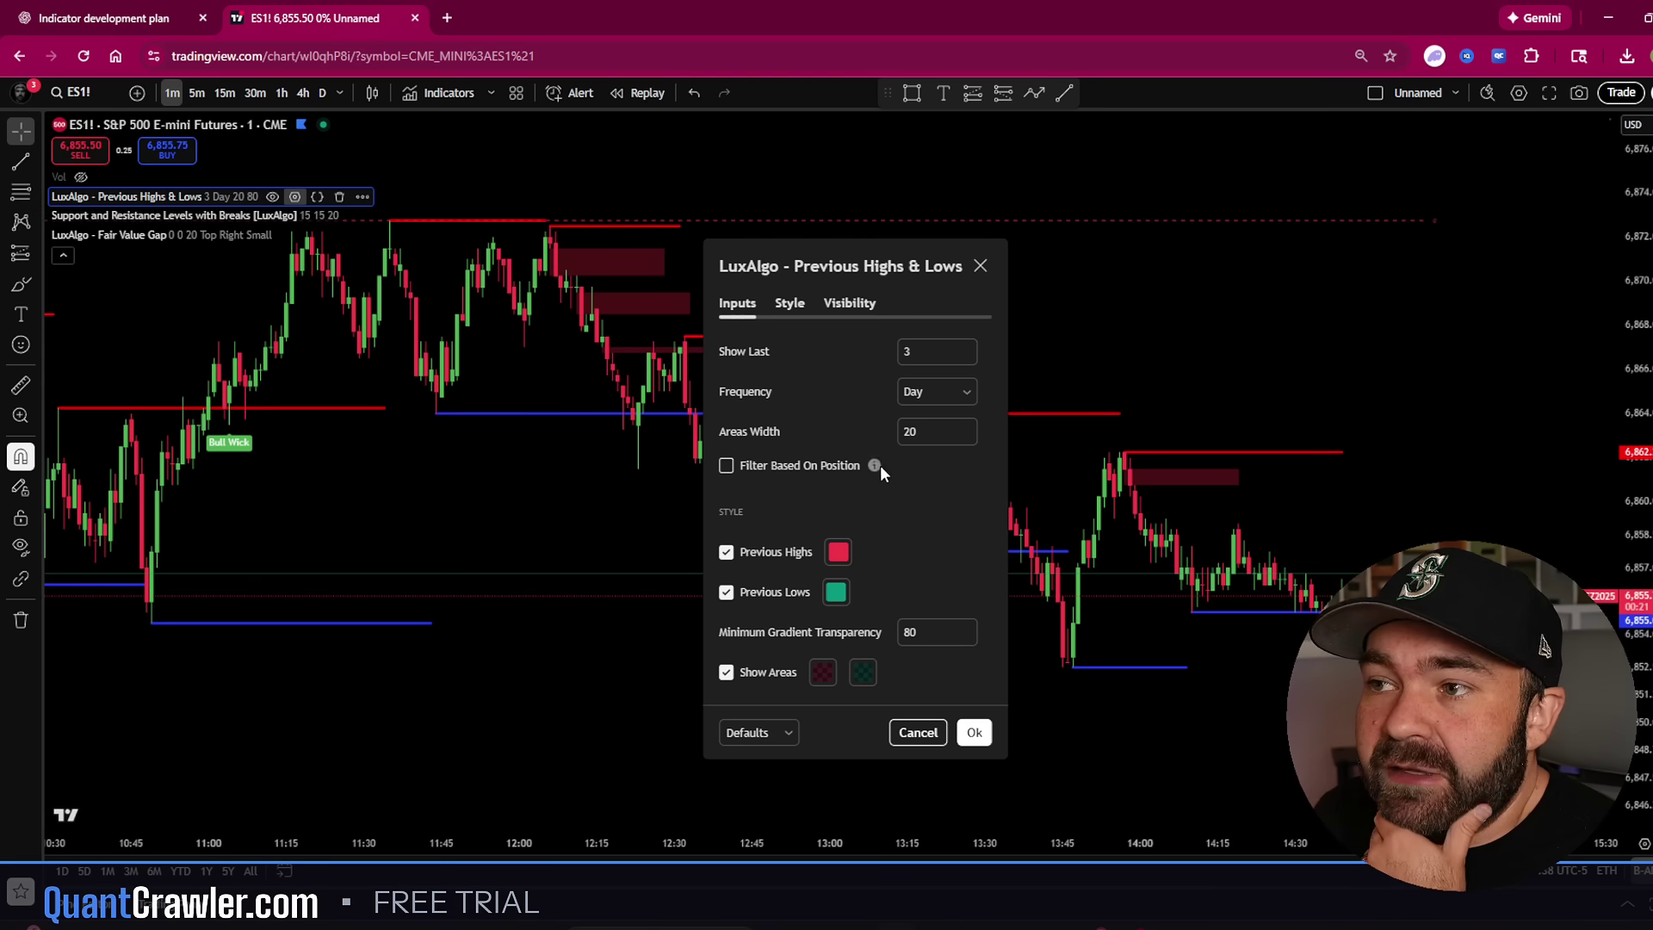
Close the Previous Highs & Lows settings, create a new Pine script, clear its template code, and return to ChatGPT
click(981, 266)
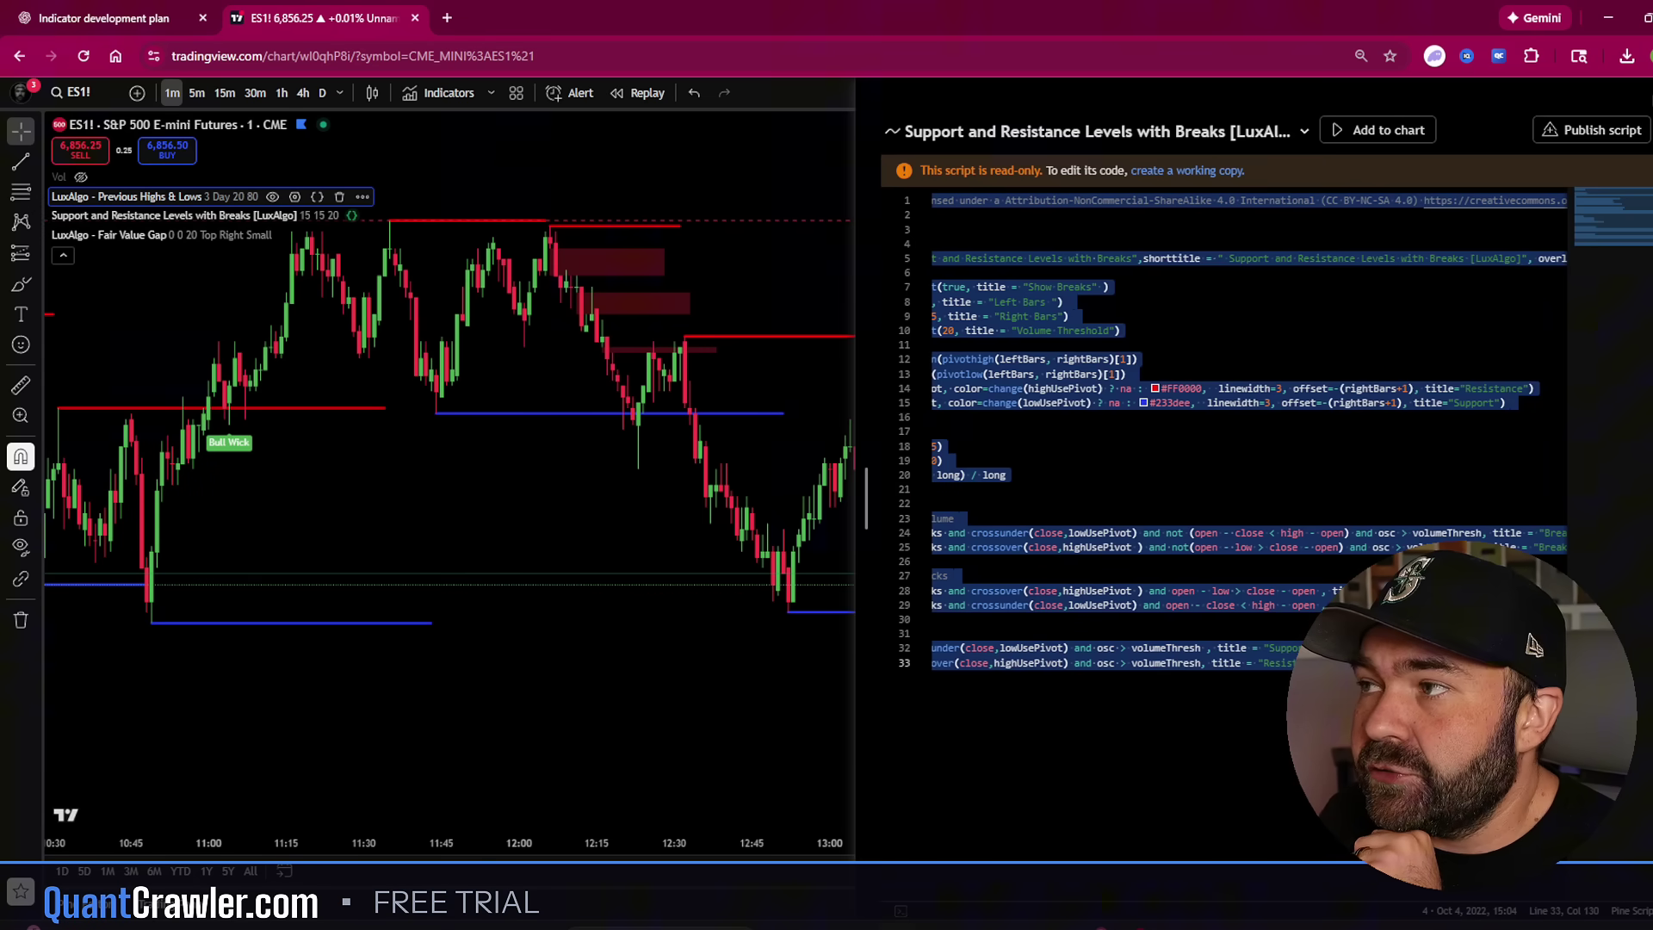
click(1302, 133)
mouse_move(940, 272)
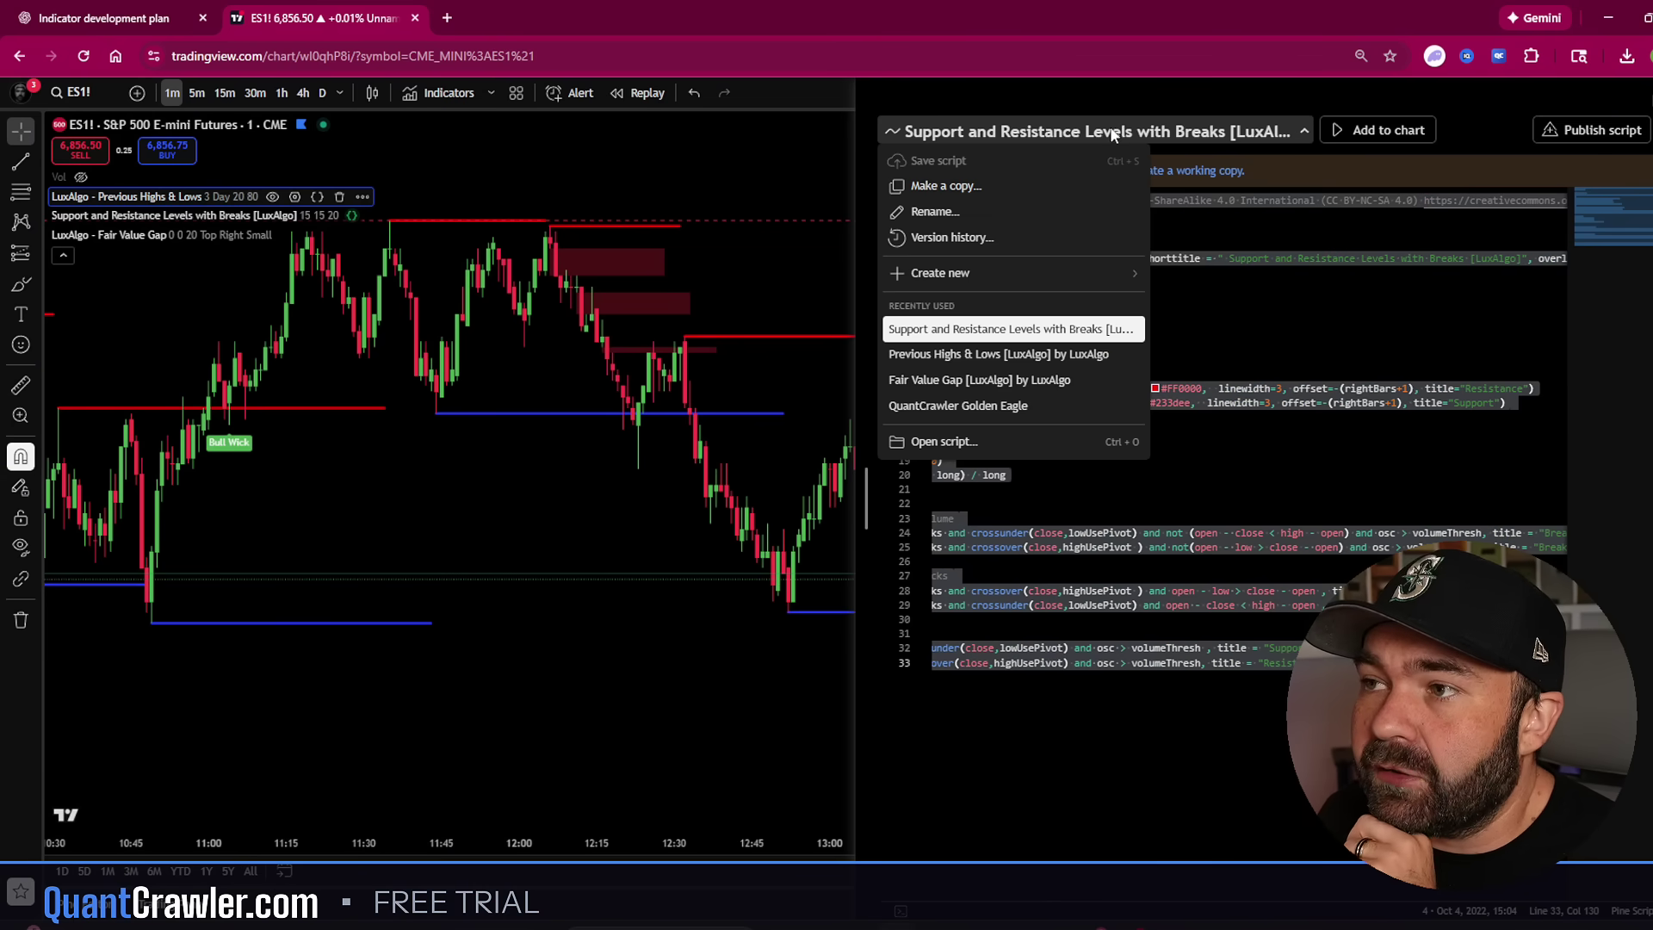
click(1194, 271)
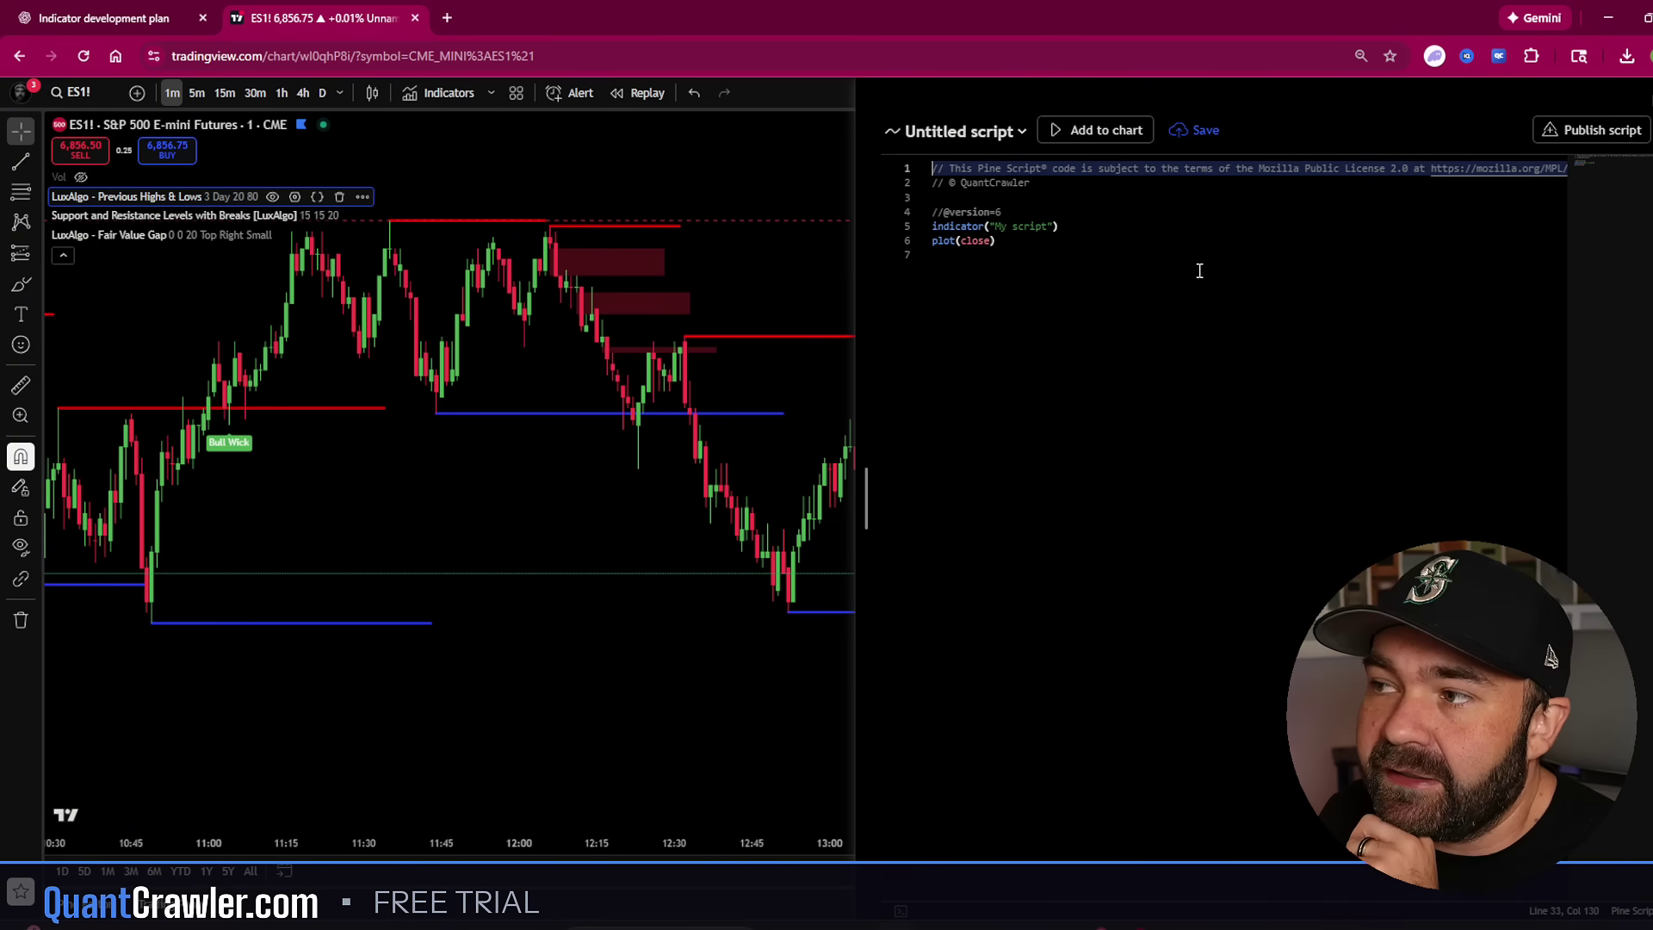
drag(1060, 249, 934, 172)
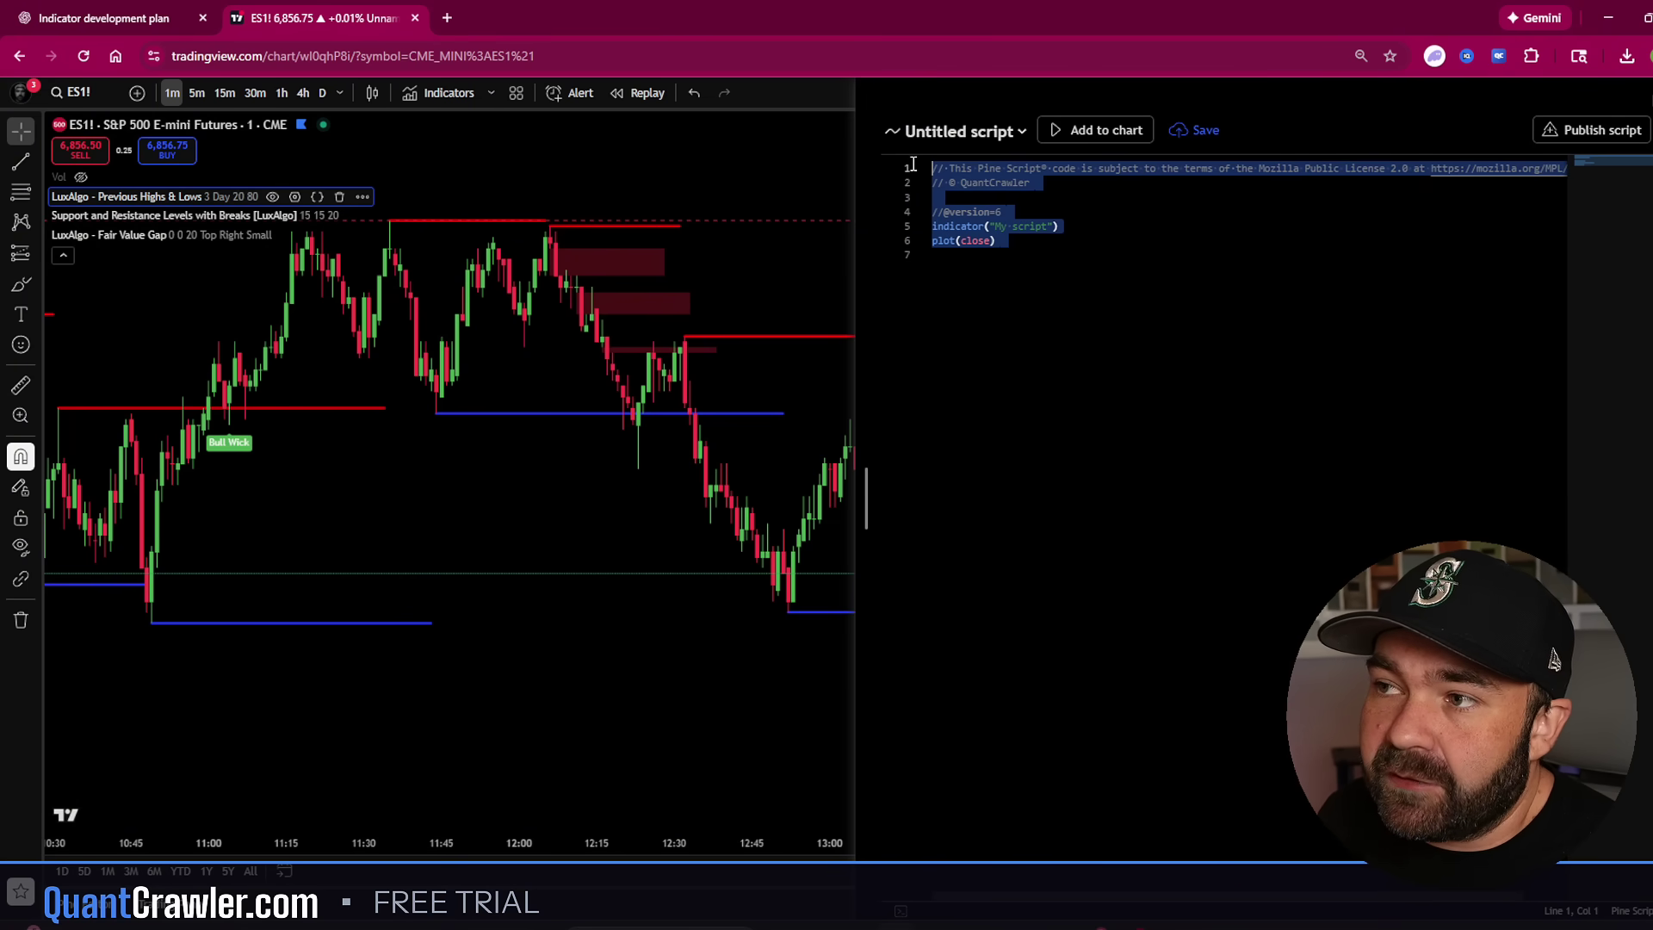
key(BackSpace)
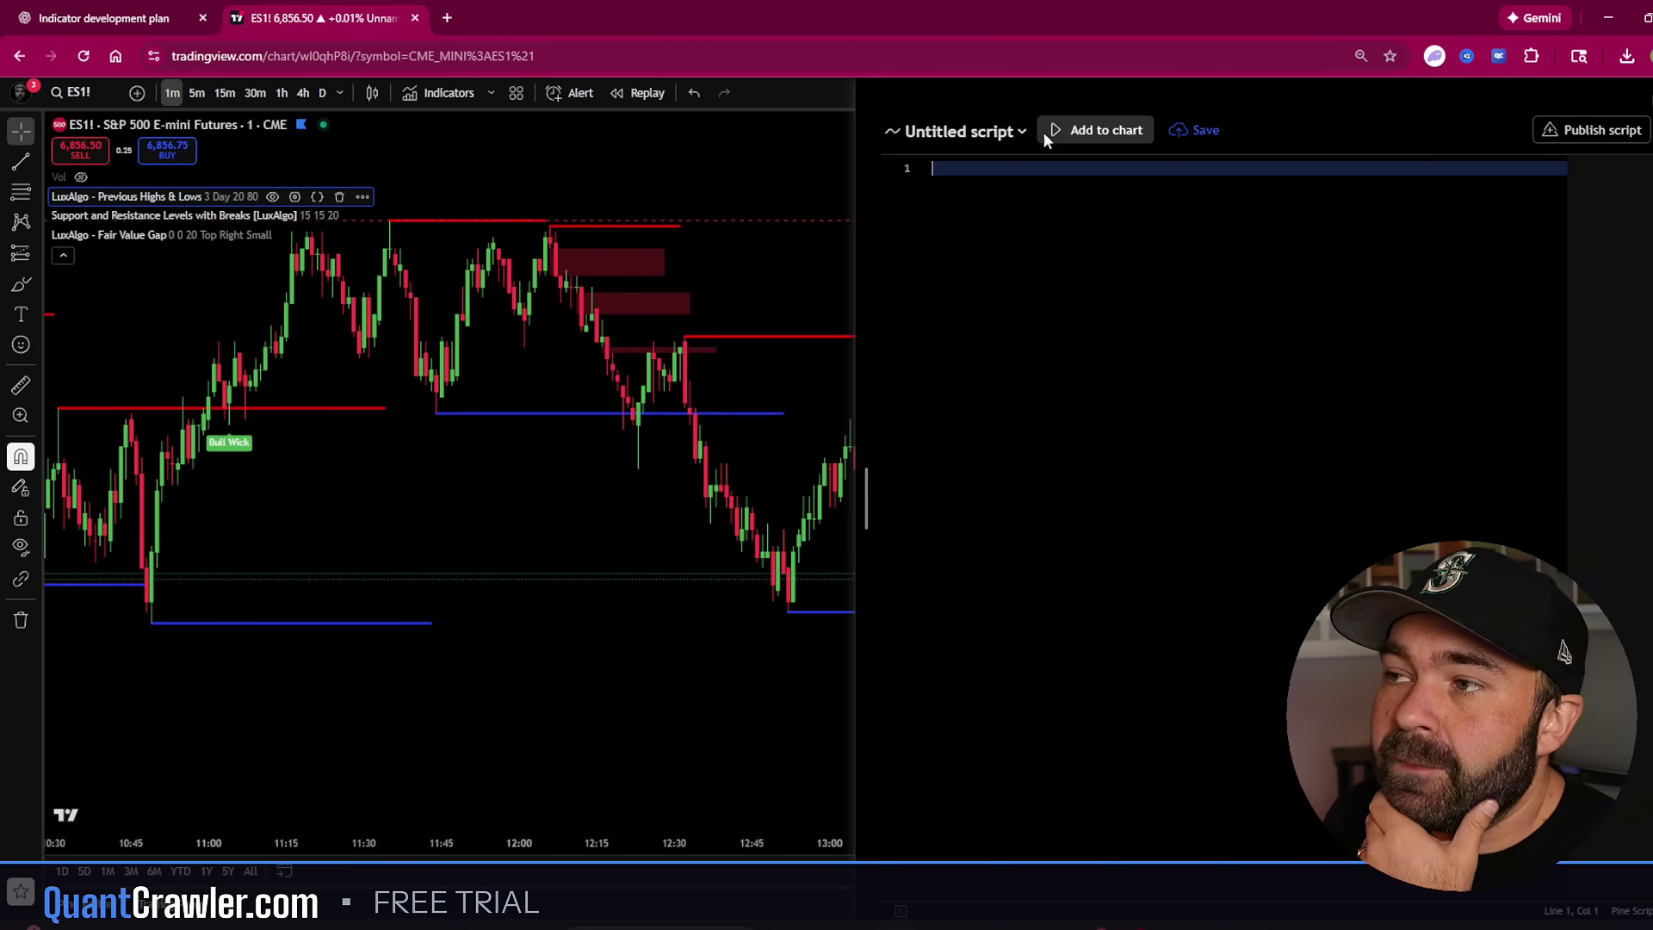
click(115, 19)
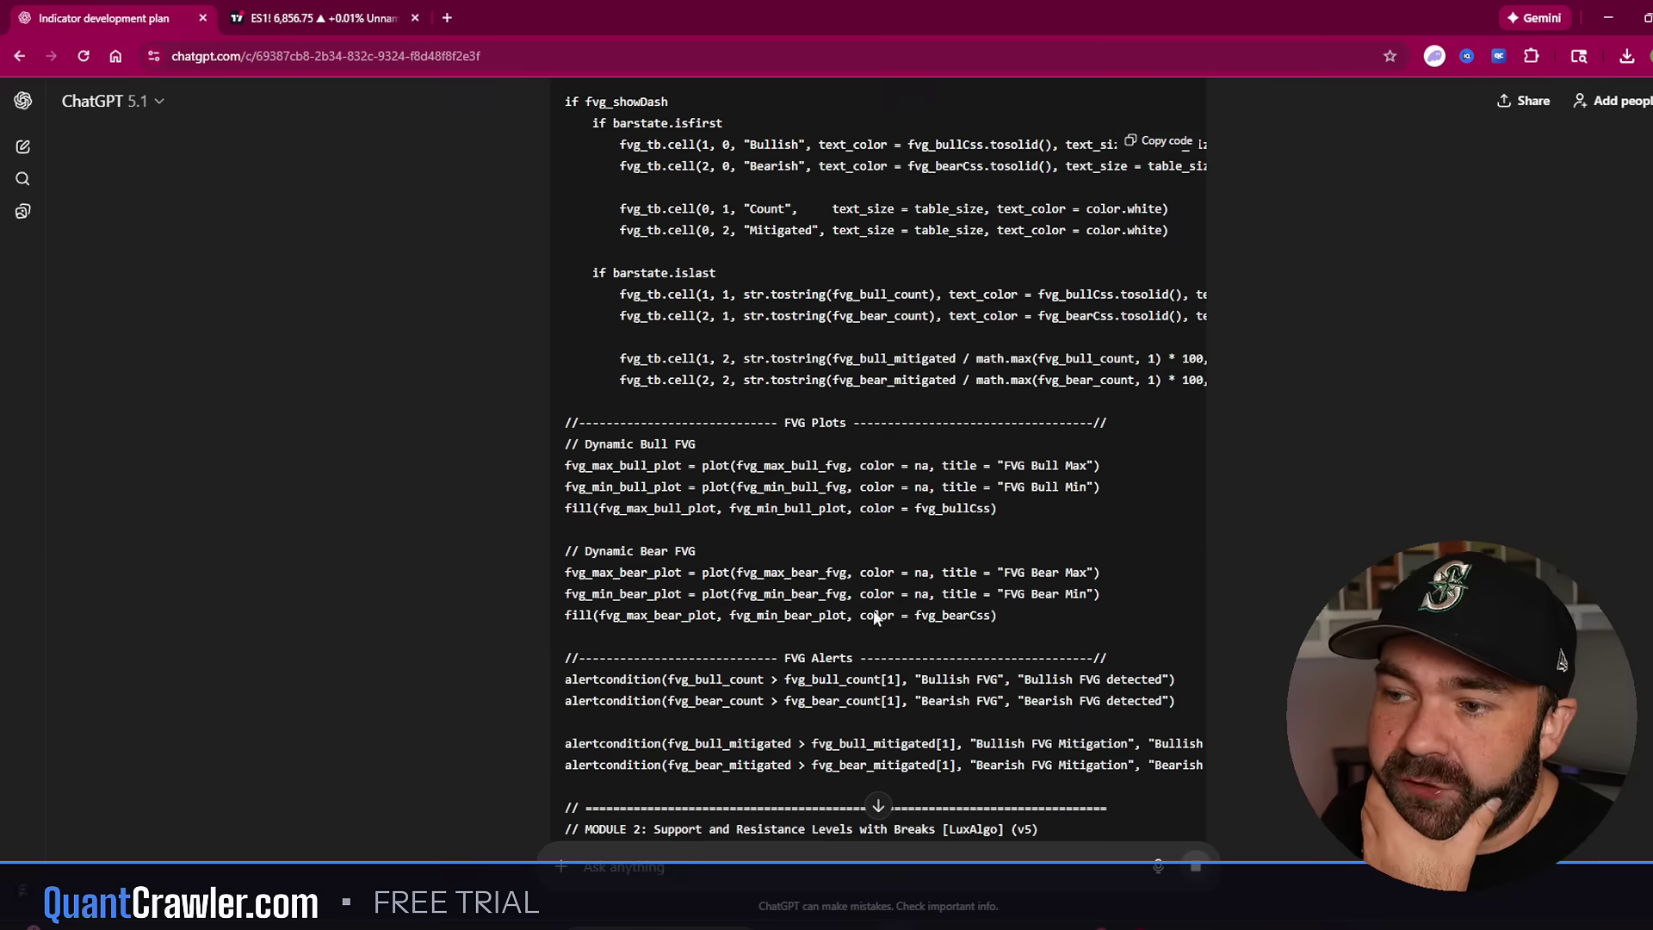
scroll(873, 620, down, 5)
scroll(855, 585, down, 5)
scroll(849, 572, down, 5)
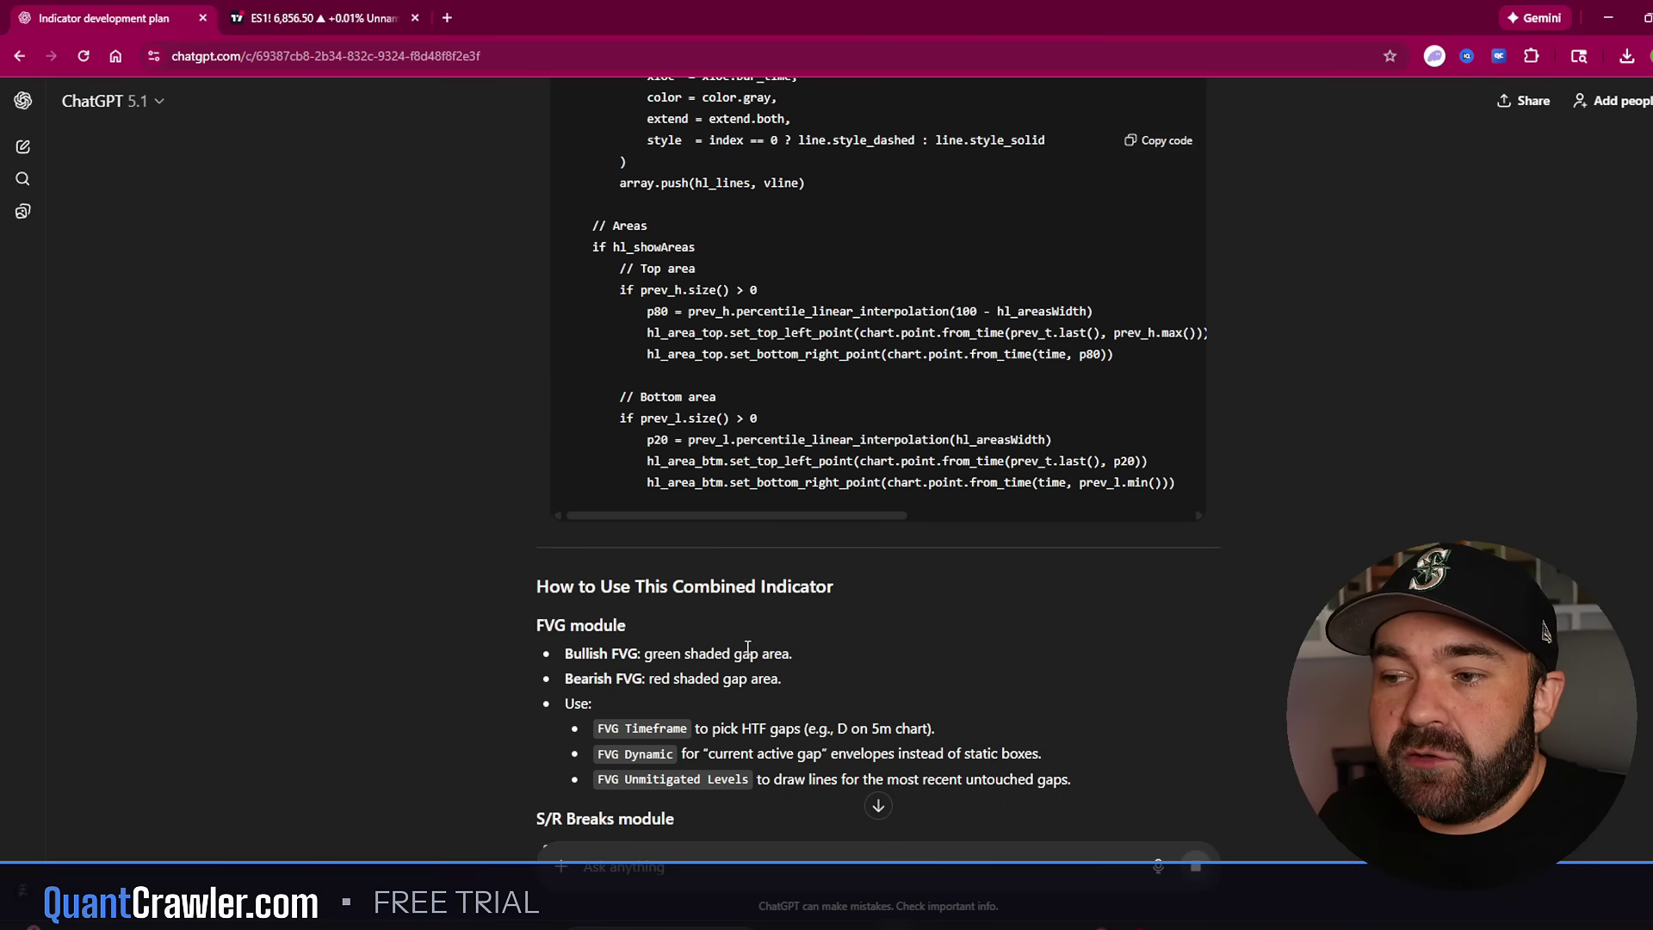
scroll(826, 654, up, 1)
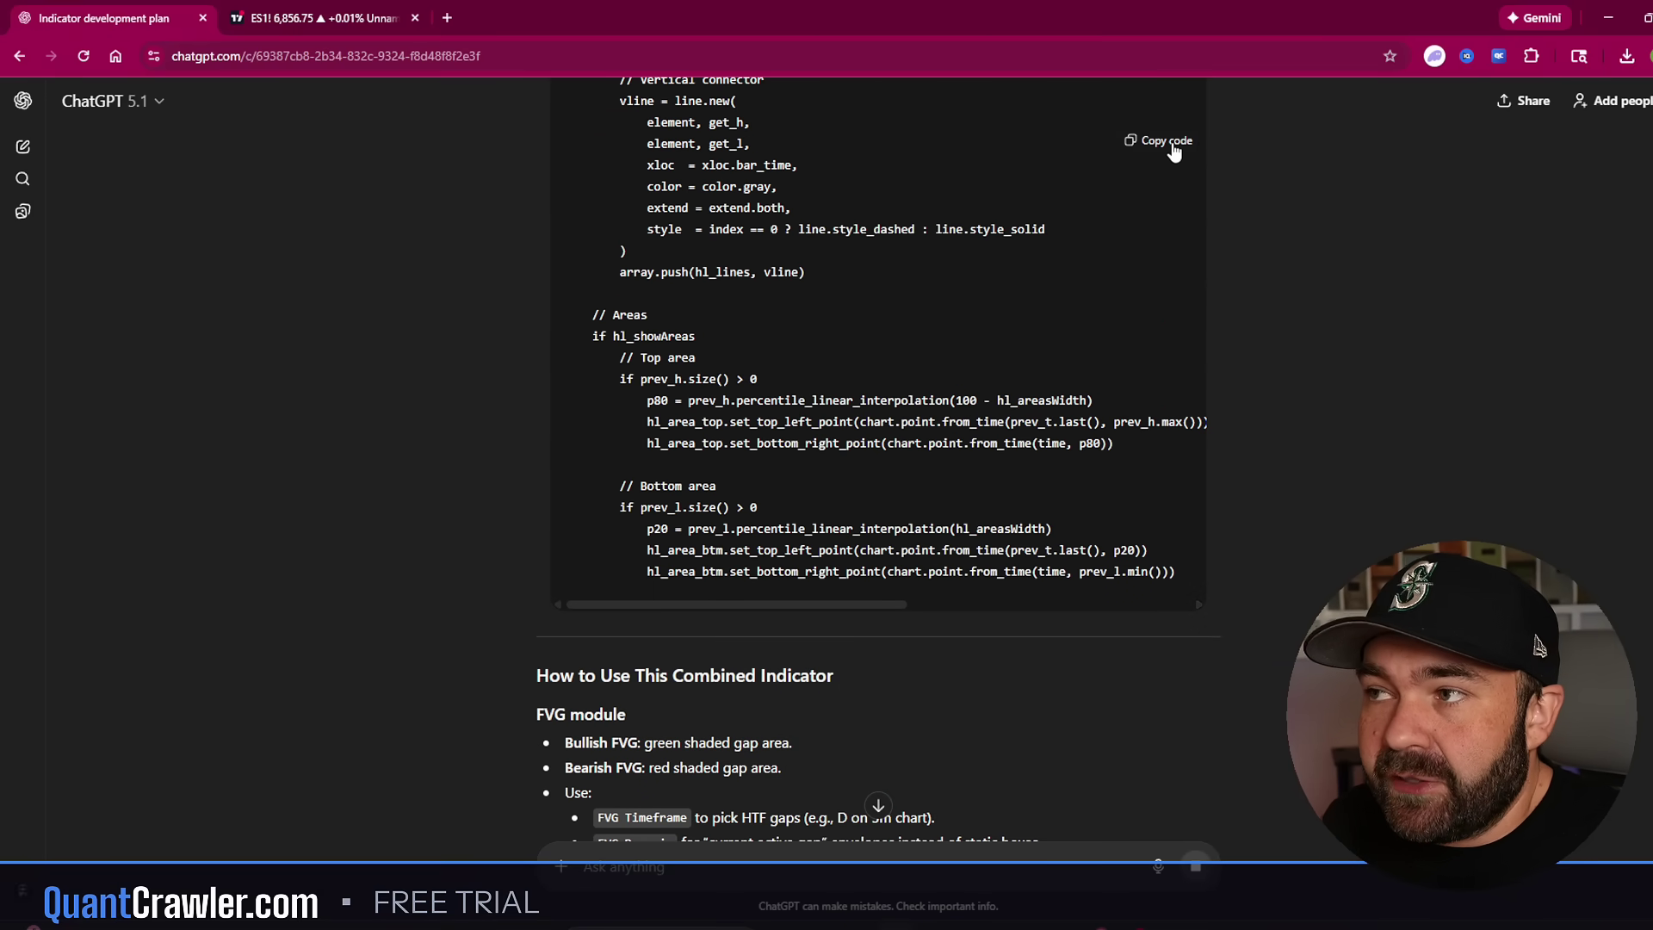
Paste the combined code into the empty script, hide the three LuxAlgo indicators, and add the new script to the chart
click(295, 20)
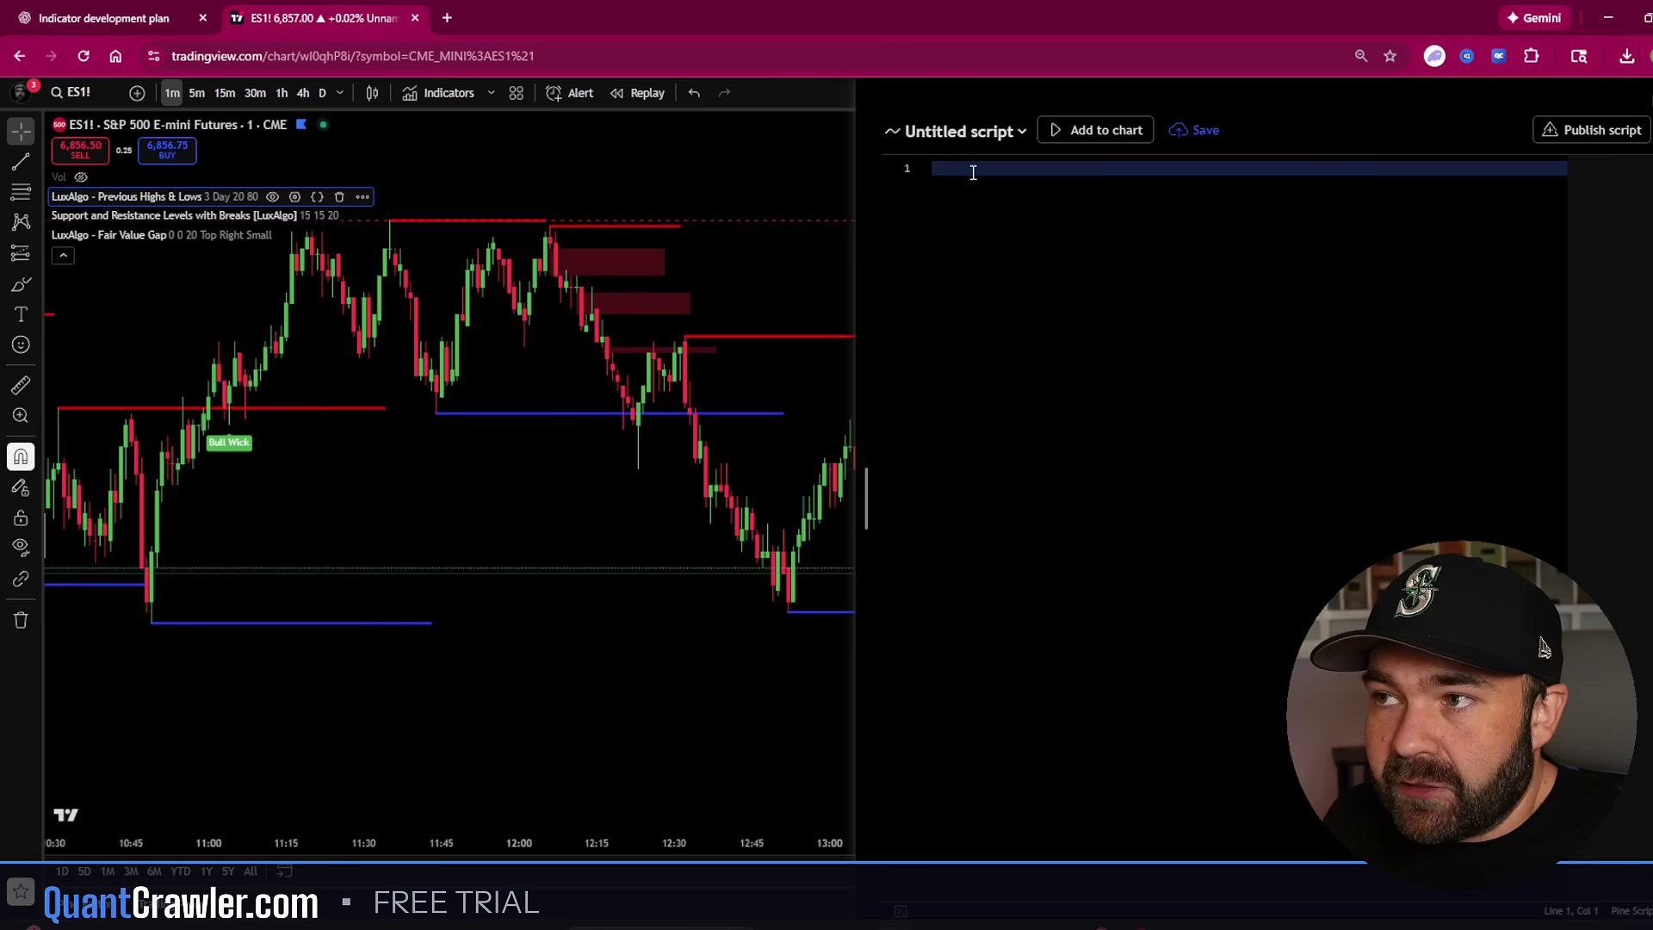
key(ctrl+v)
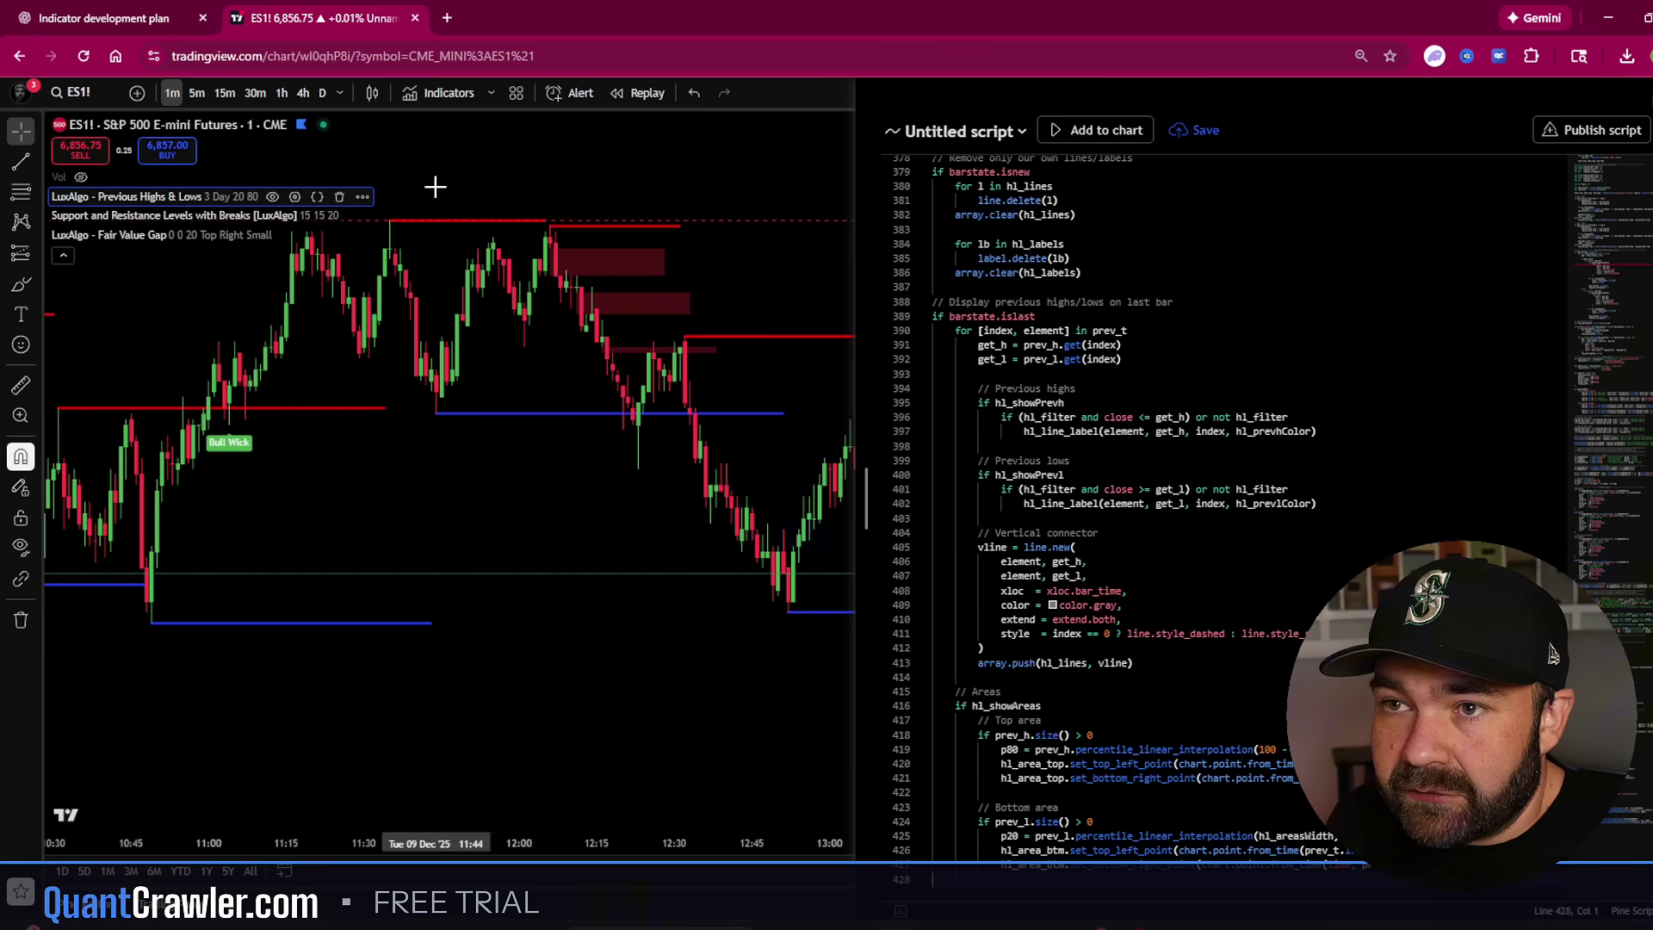
click(273, 197)
click(351, 214)
click(288, 233)
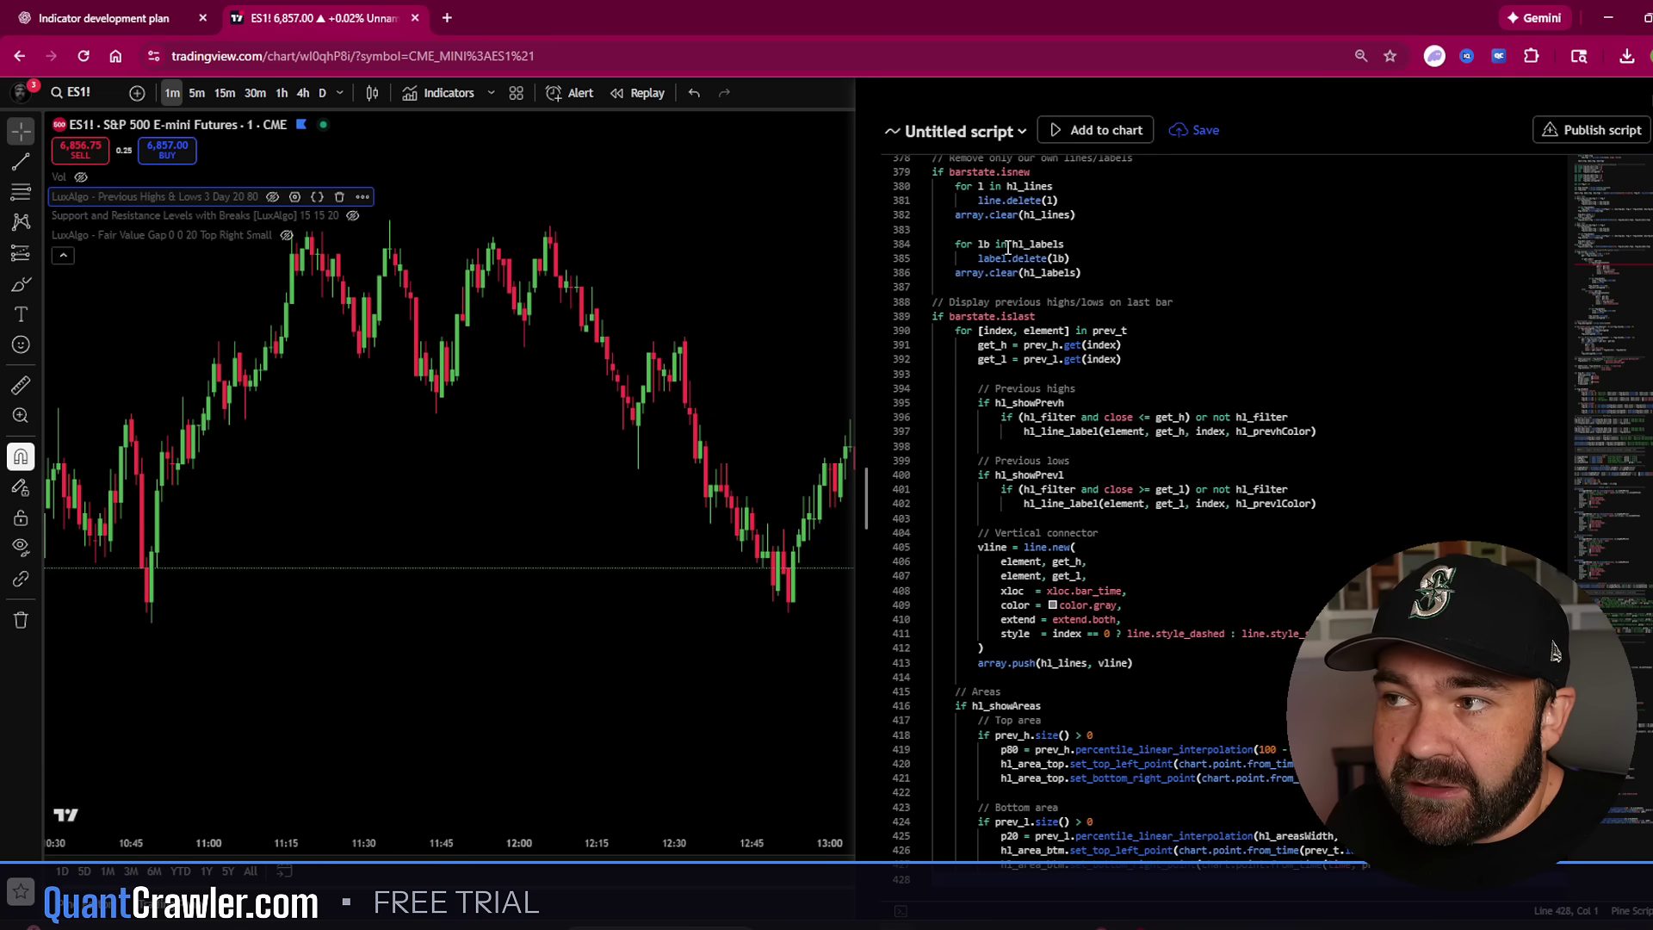
click(1099, 130)
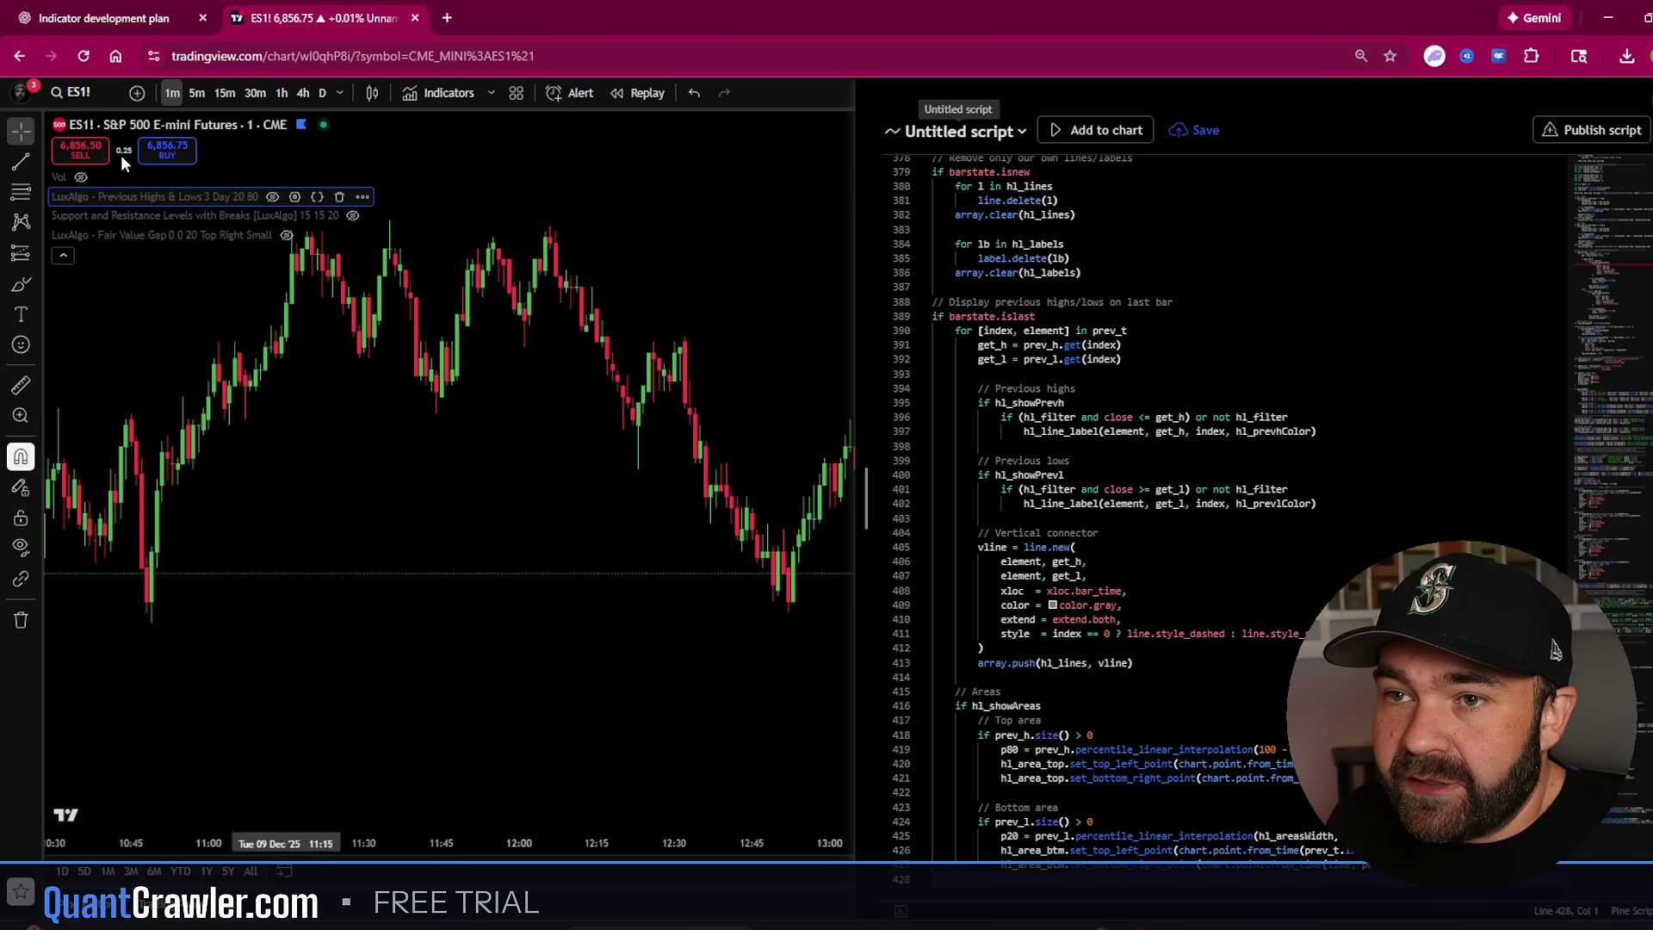
click(63, 254)
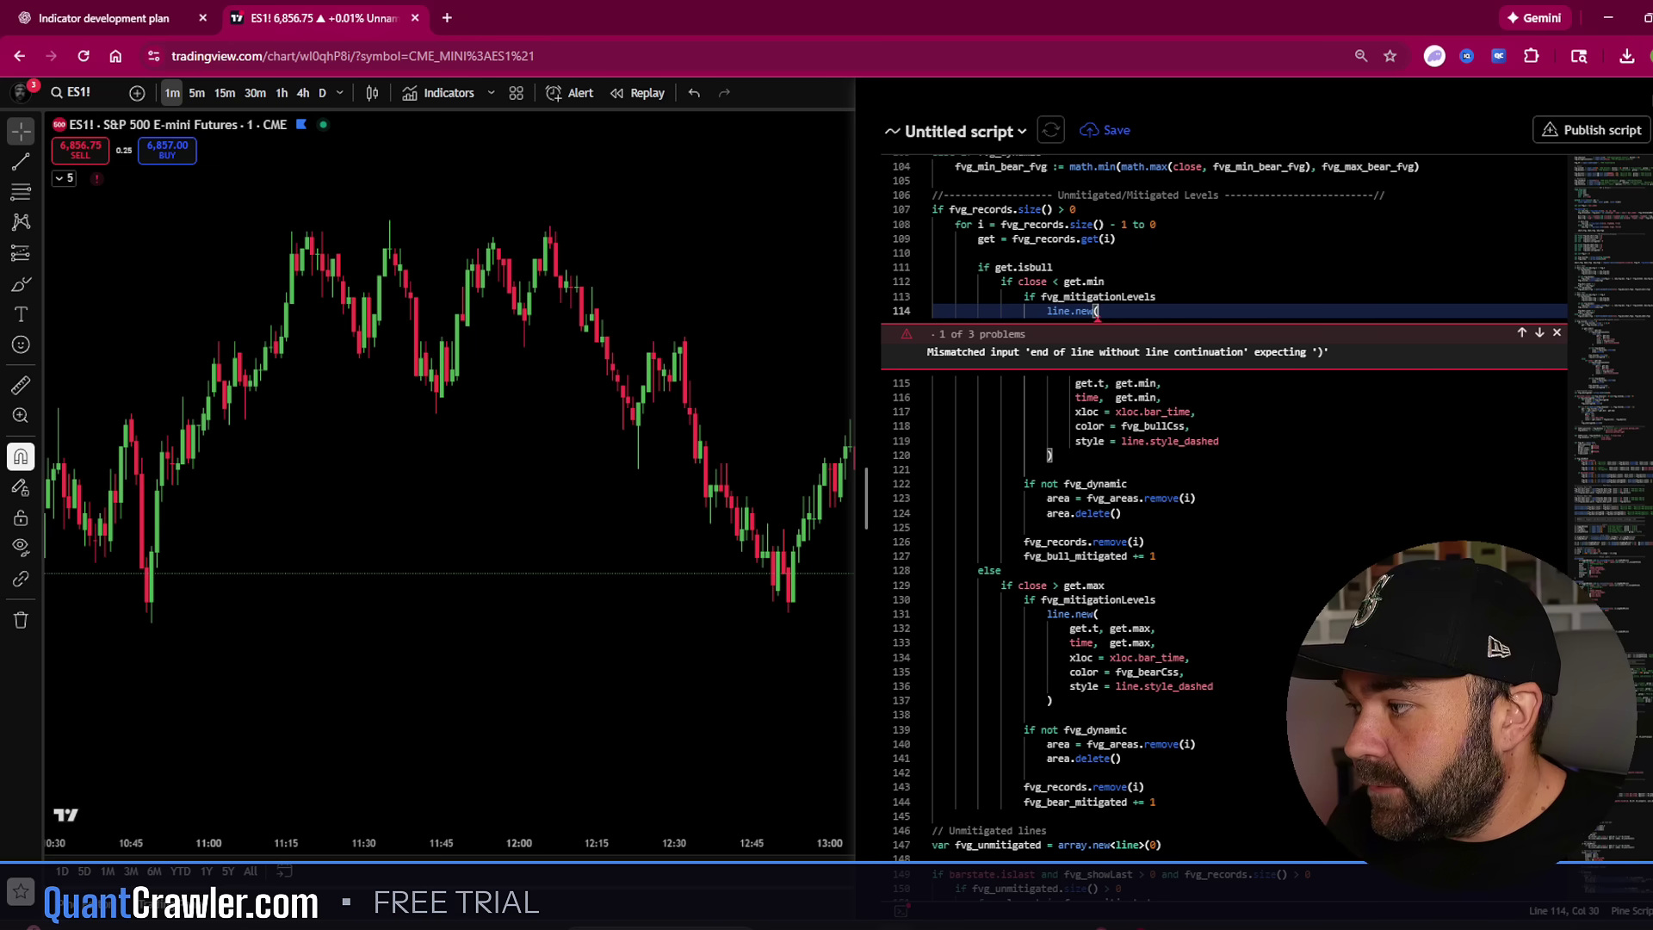
Snip a screenshot of the editor area showing the first error and switch to the ChatGPT conversation
key(super+shift+s)
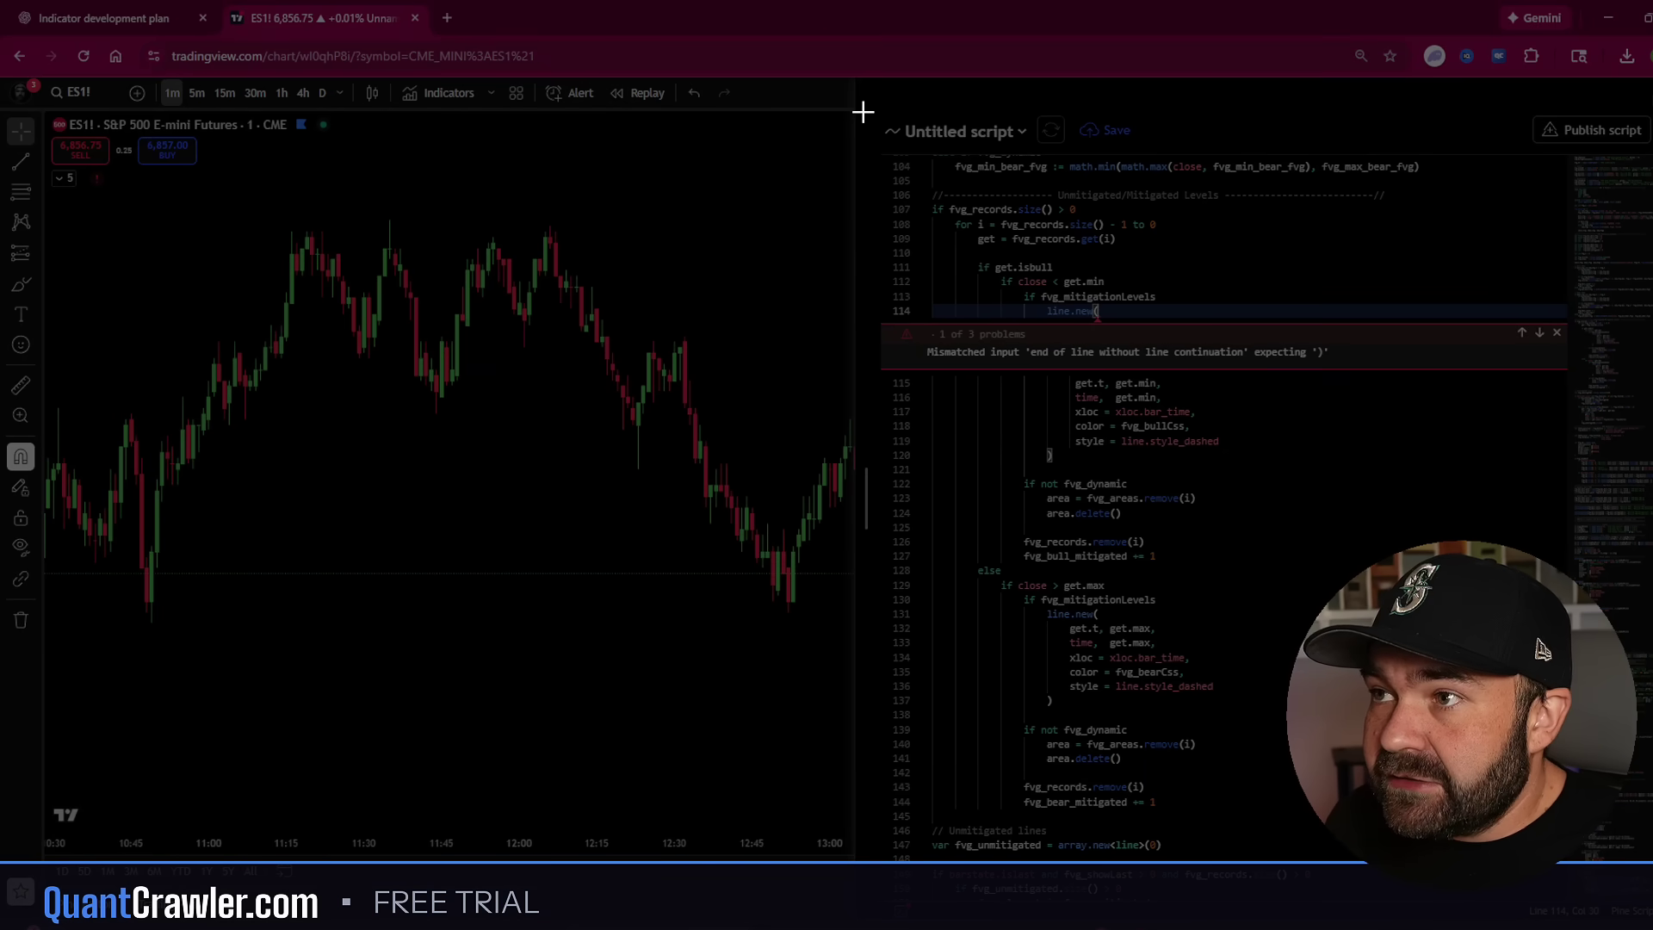
drag(863, 113, 1566, 552)
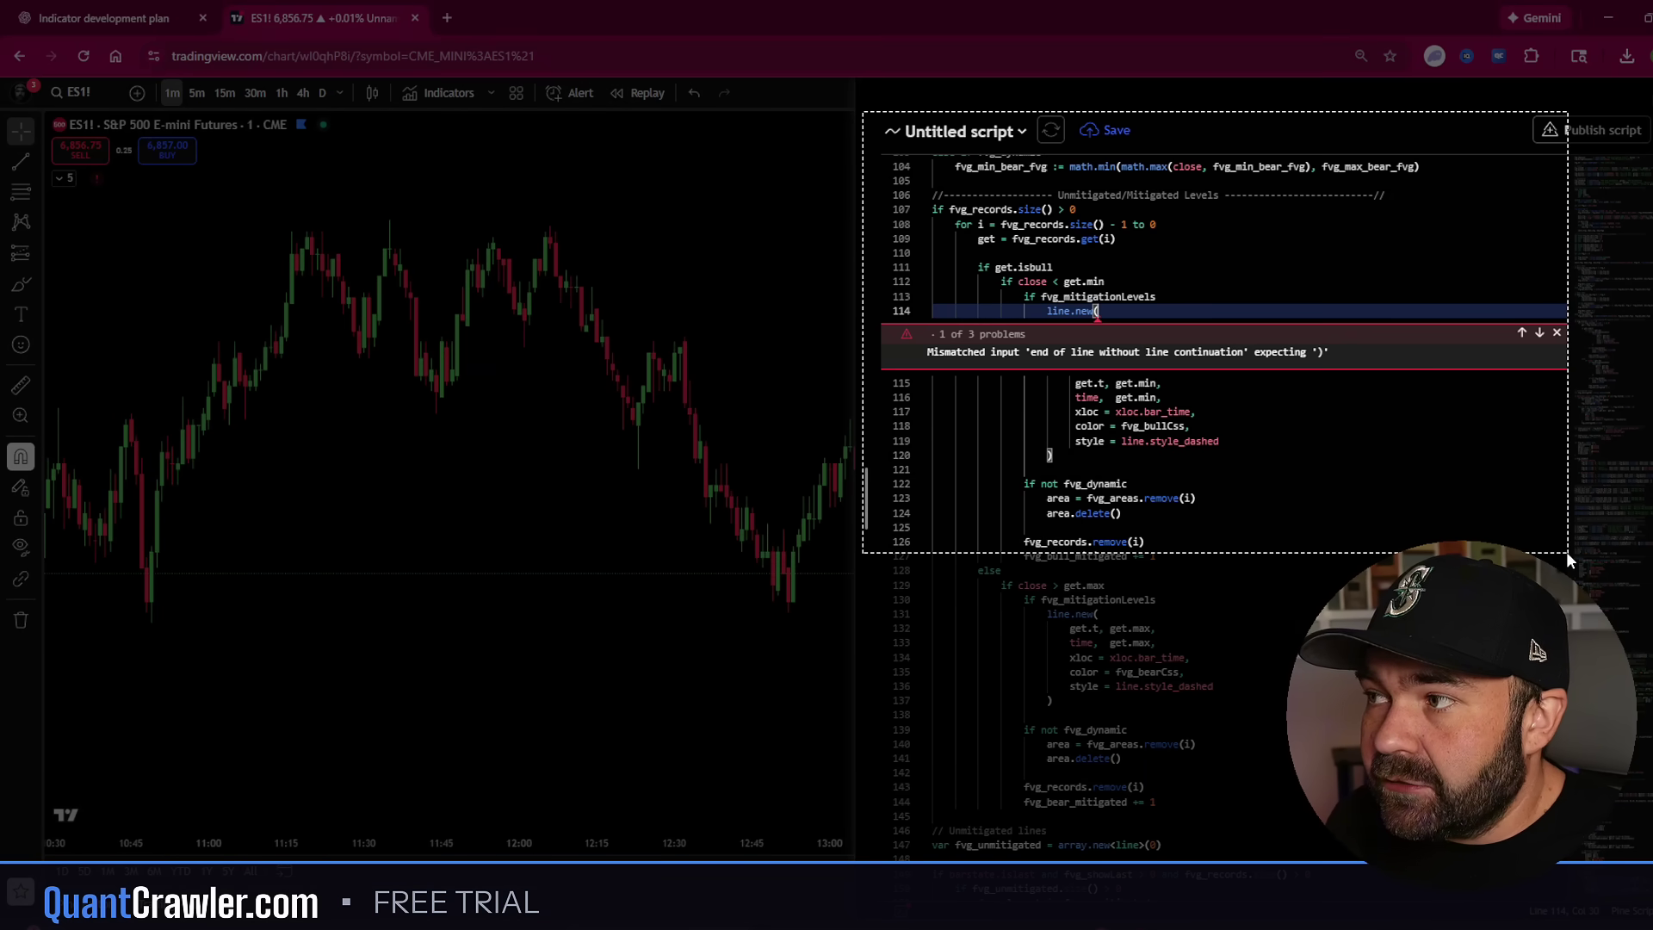
drag(1567, 552, 1582, 551)
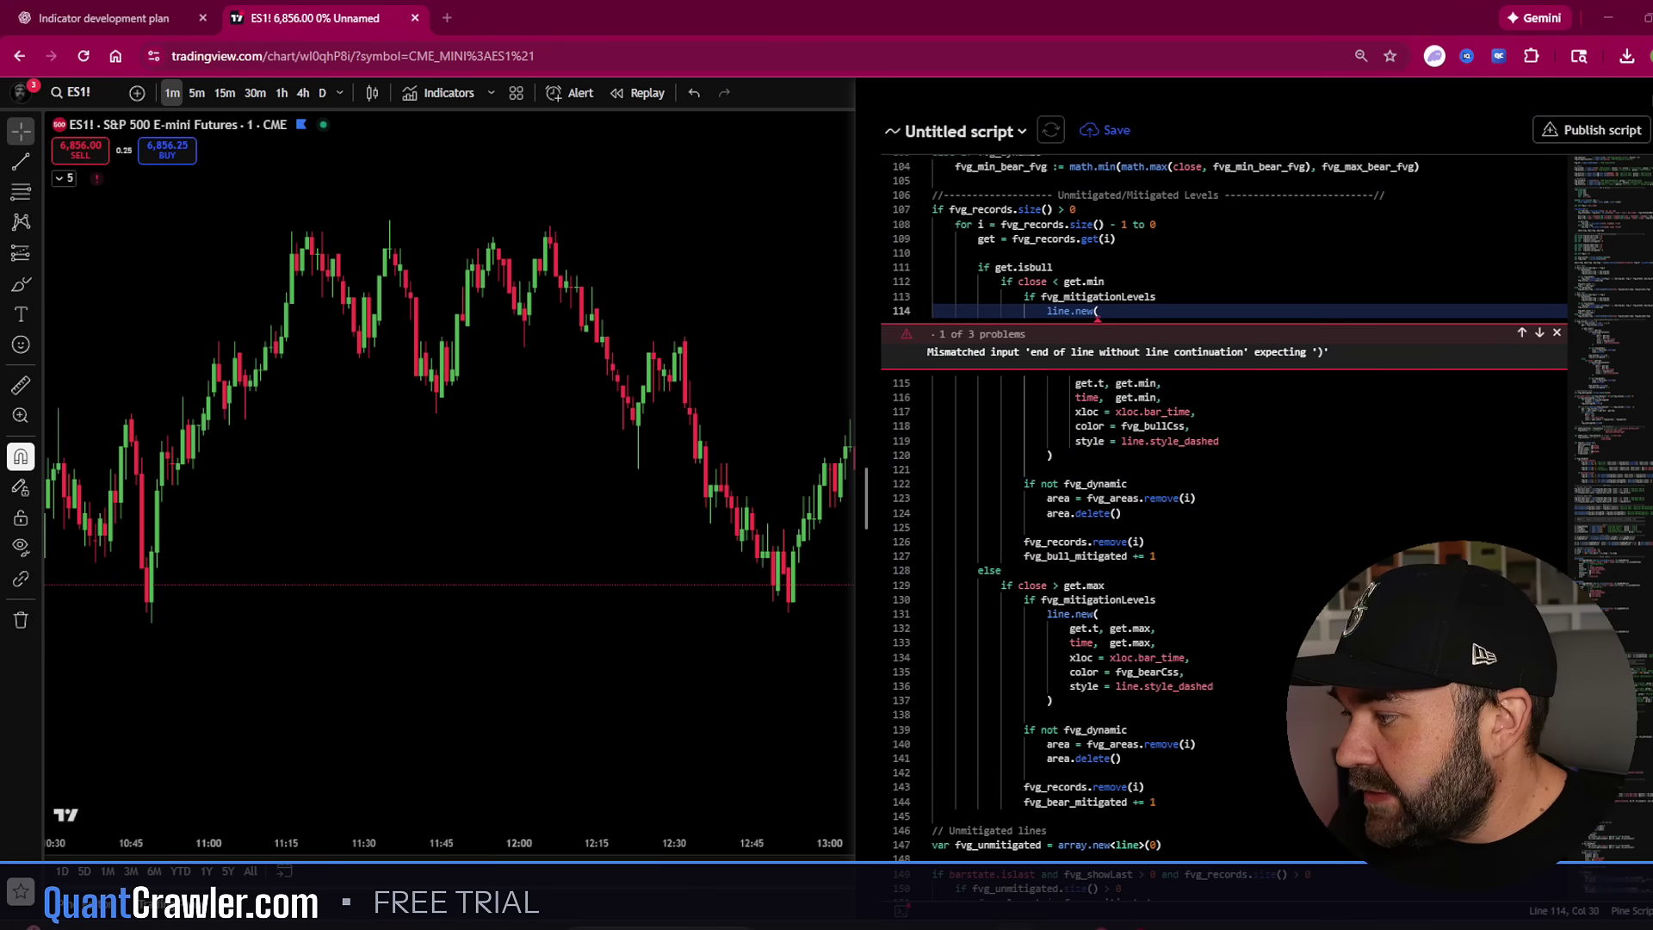
key(ctrl+shift+Tab)
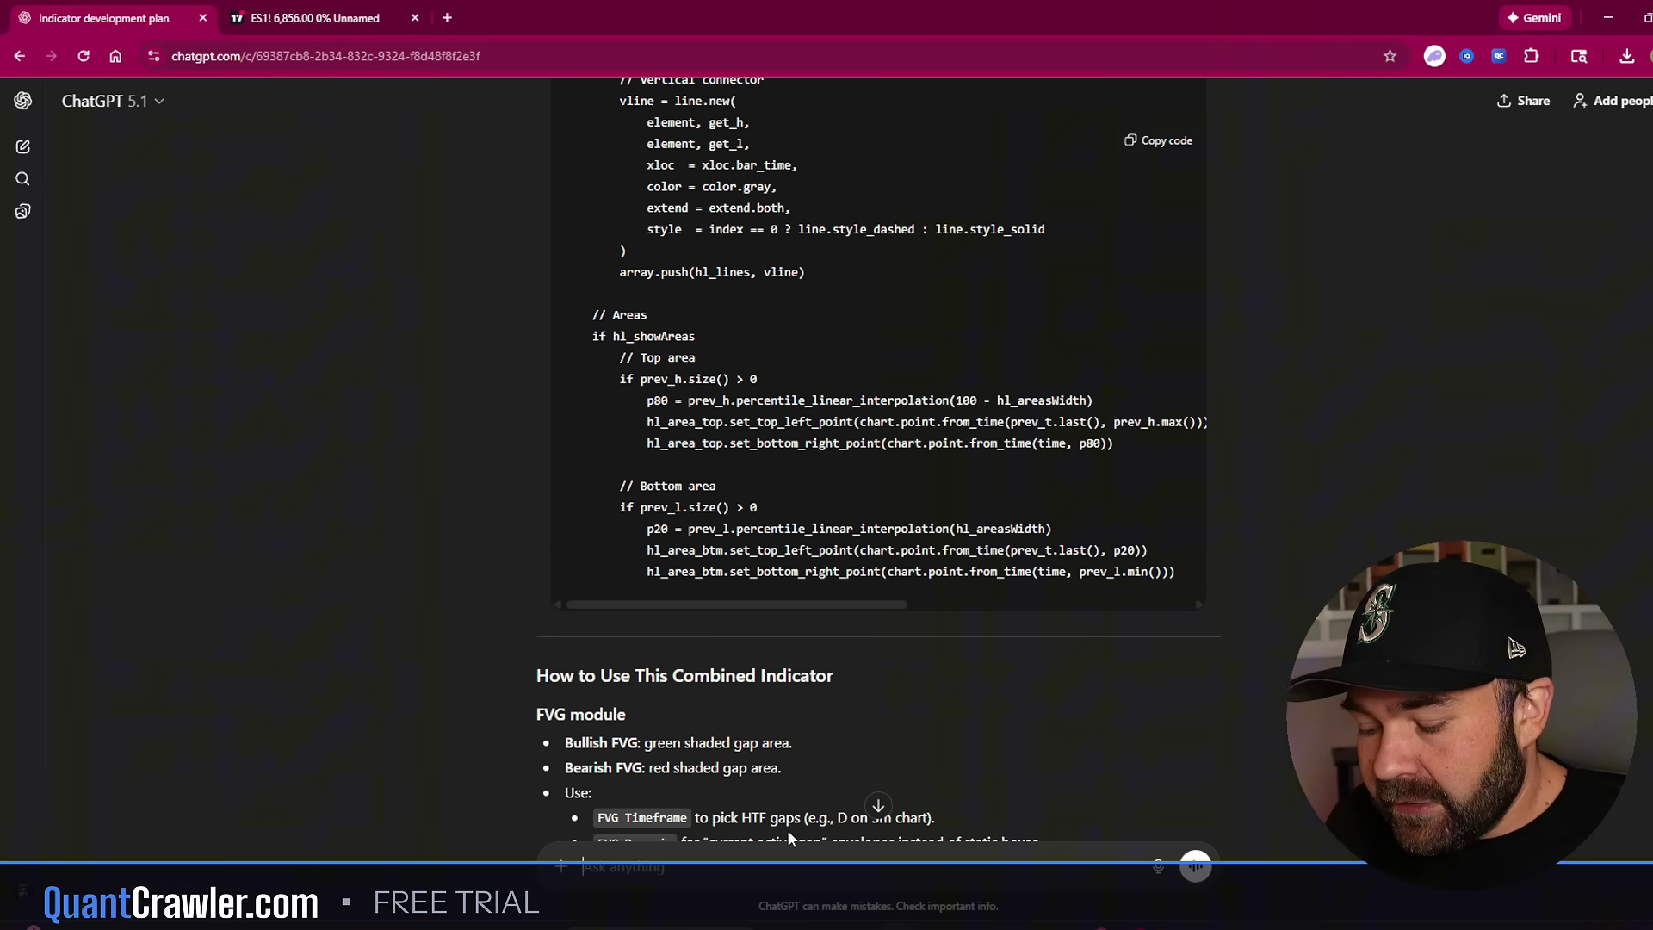
text(Here are the)
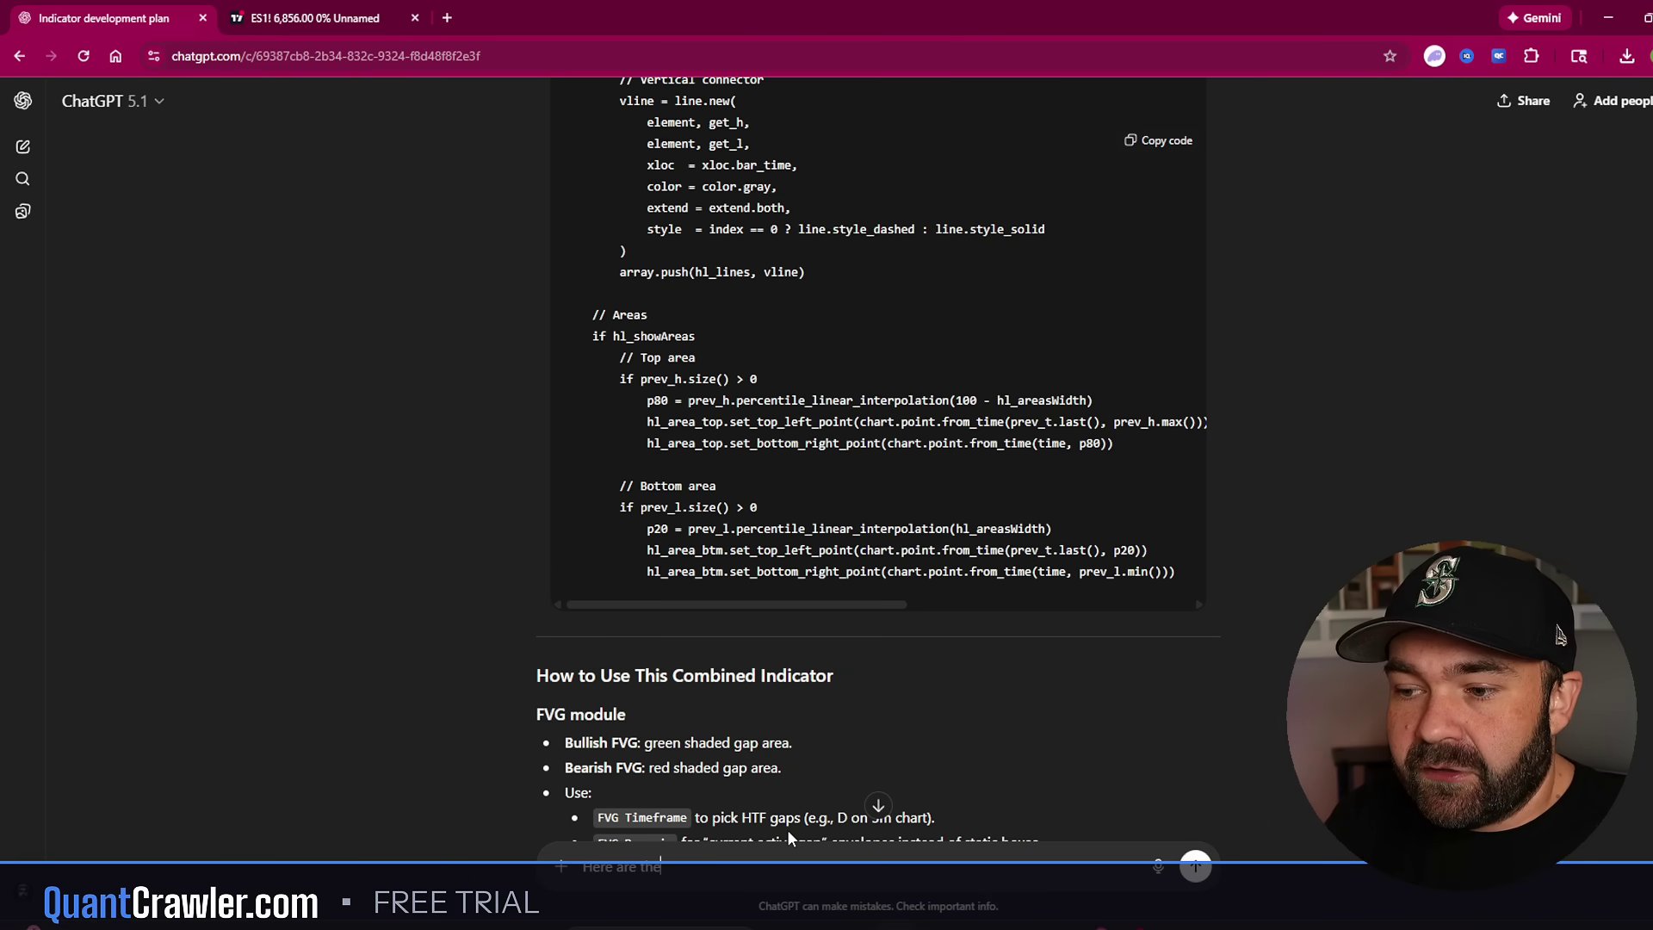
text( 3 errors I am)
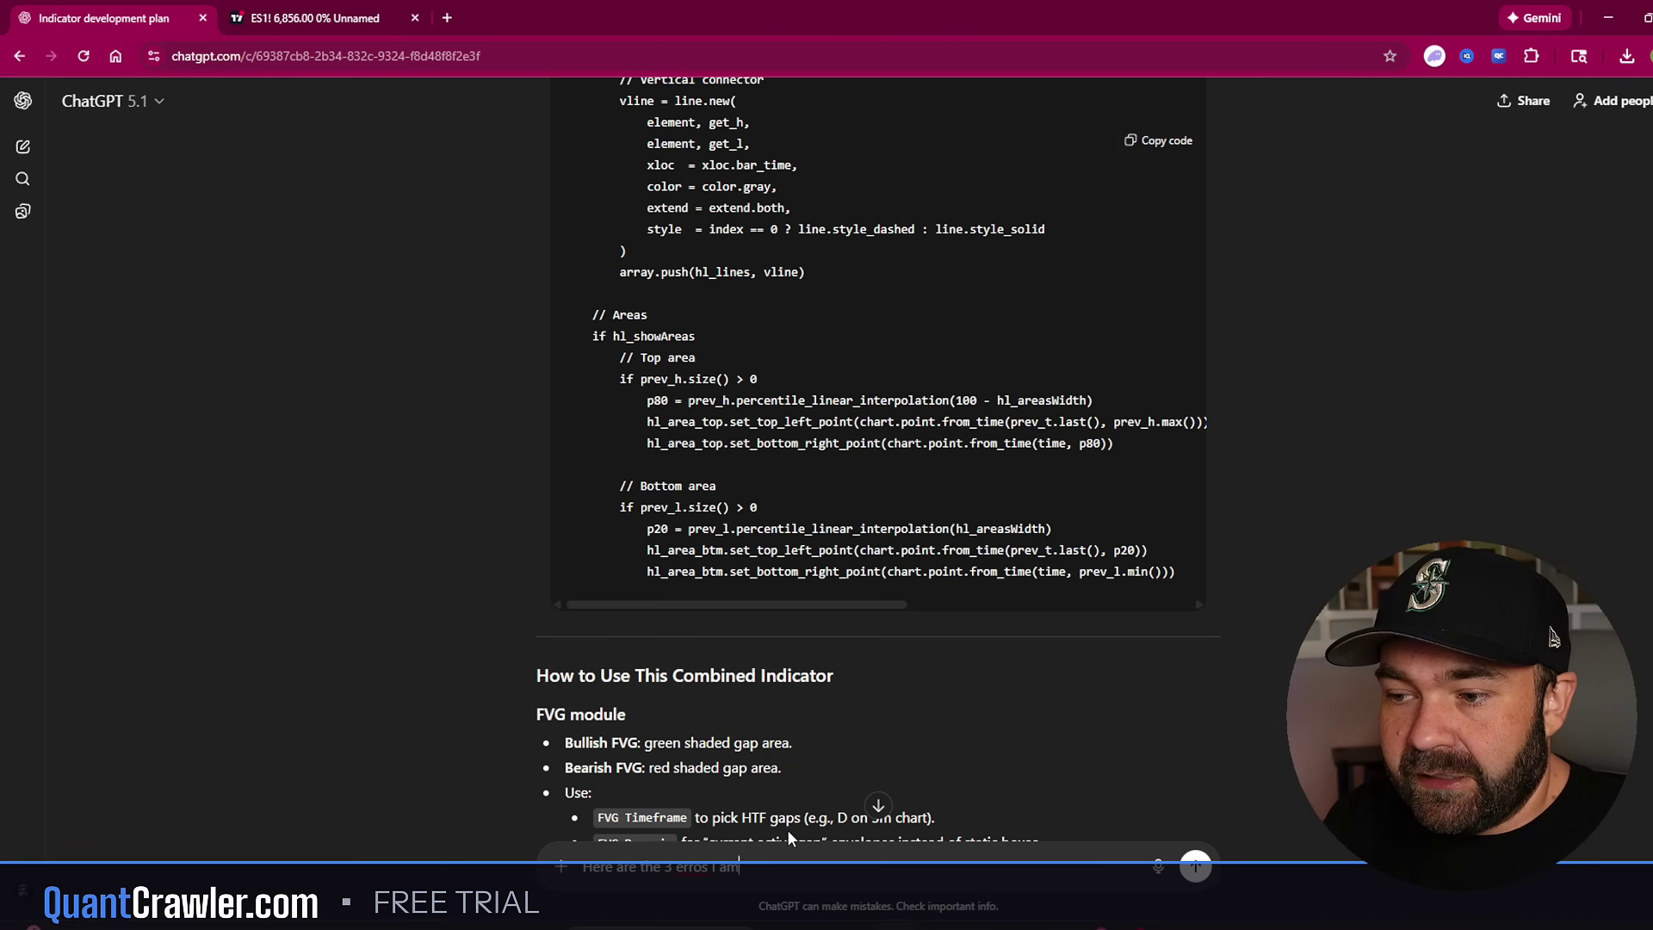
text( getting and I need them corr)
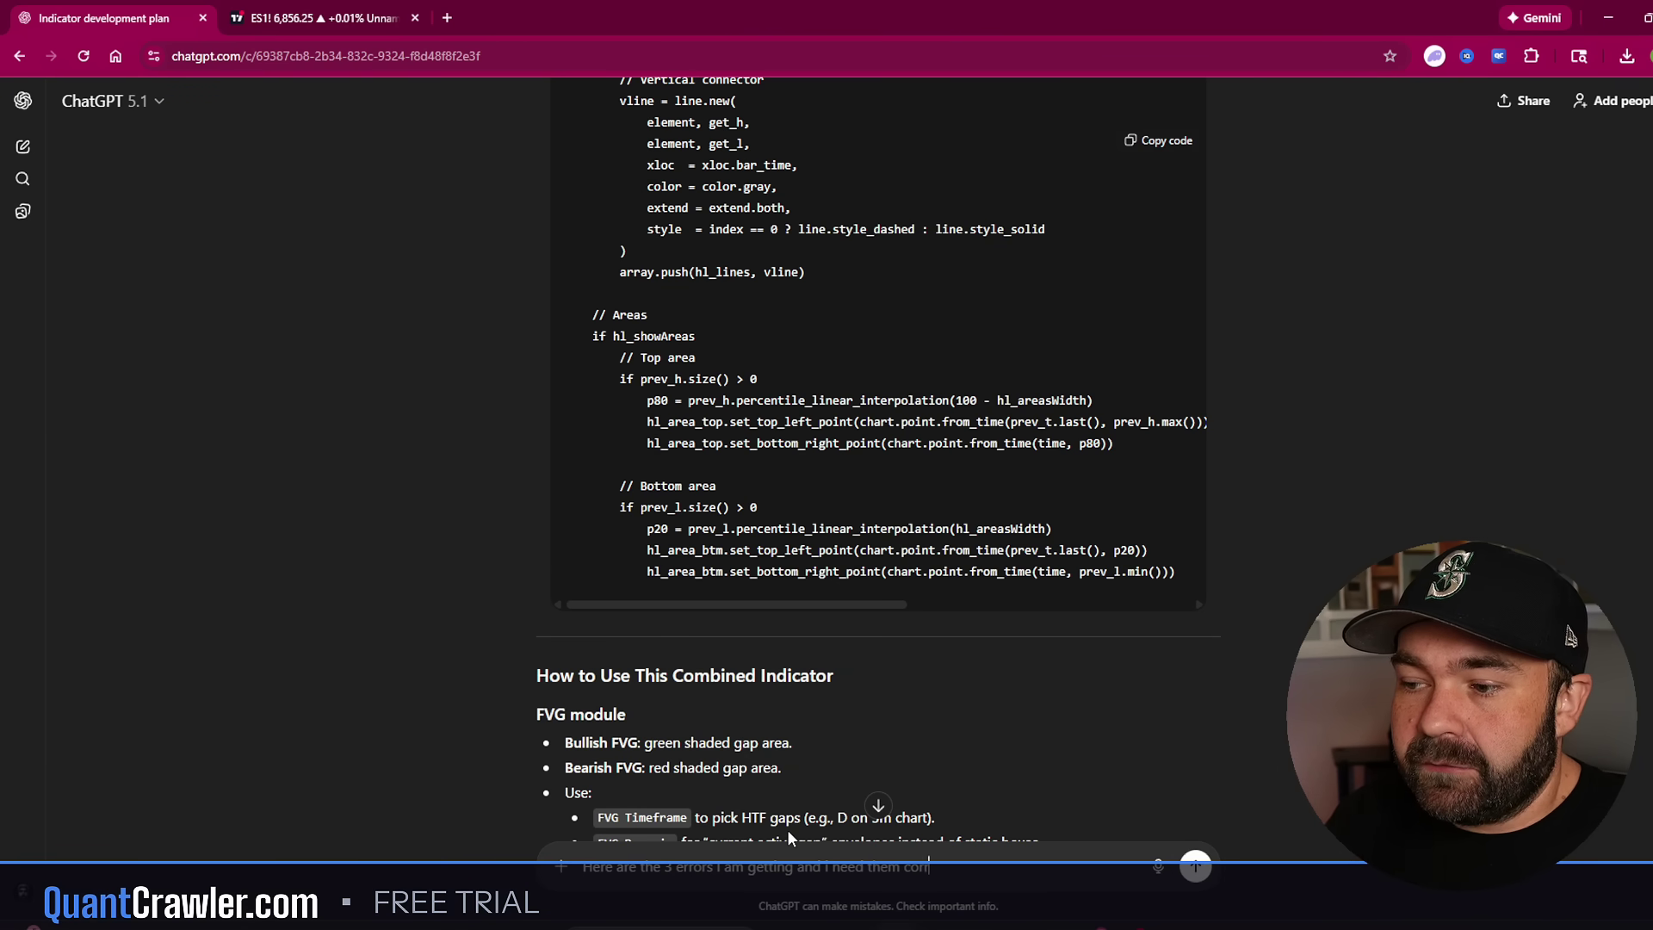
Attach the first error screenshot to the drafted ChatGPT message and return to the TradingView script editor
key(ctrl+v)
click(323, 19)
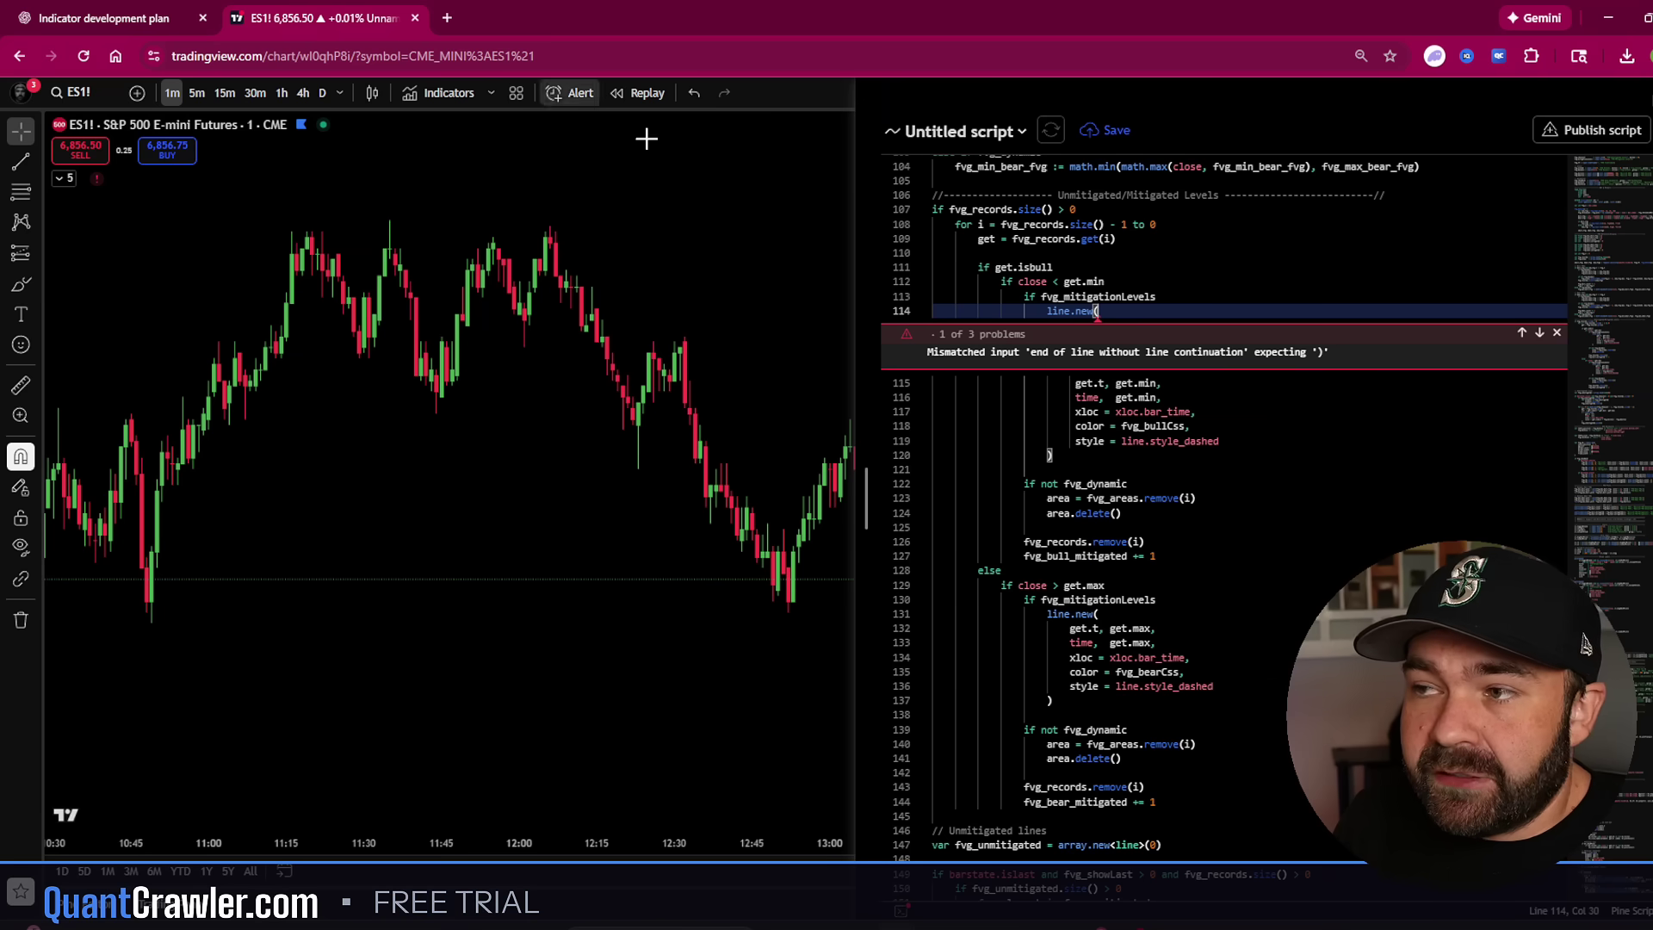
Screenshot TradingView's second problem, the outdated Pine version warning
click(1538, 335)
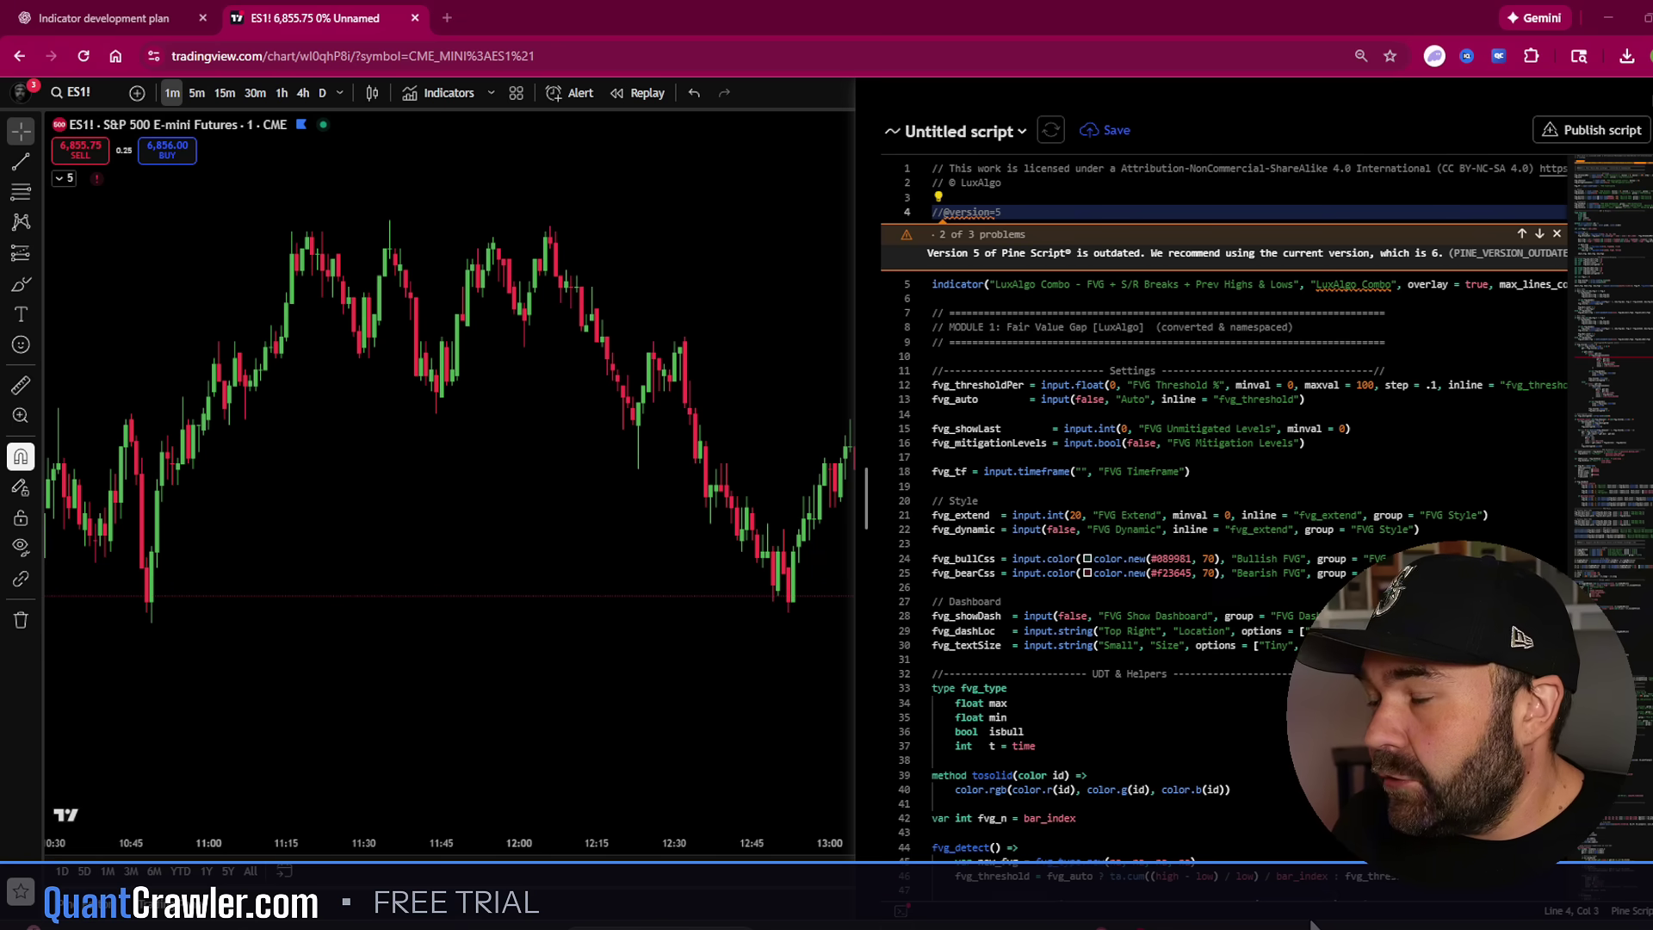
key(super+shift+s)
drag(878, 114, 1588, 456)
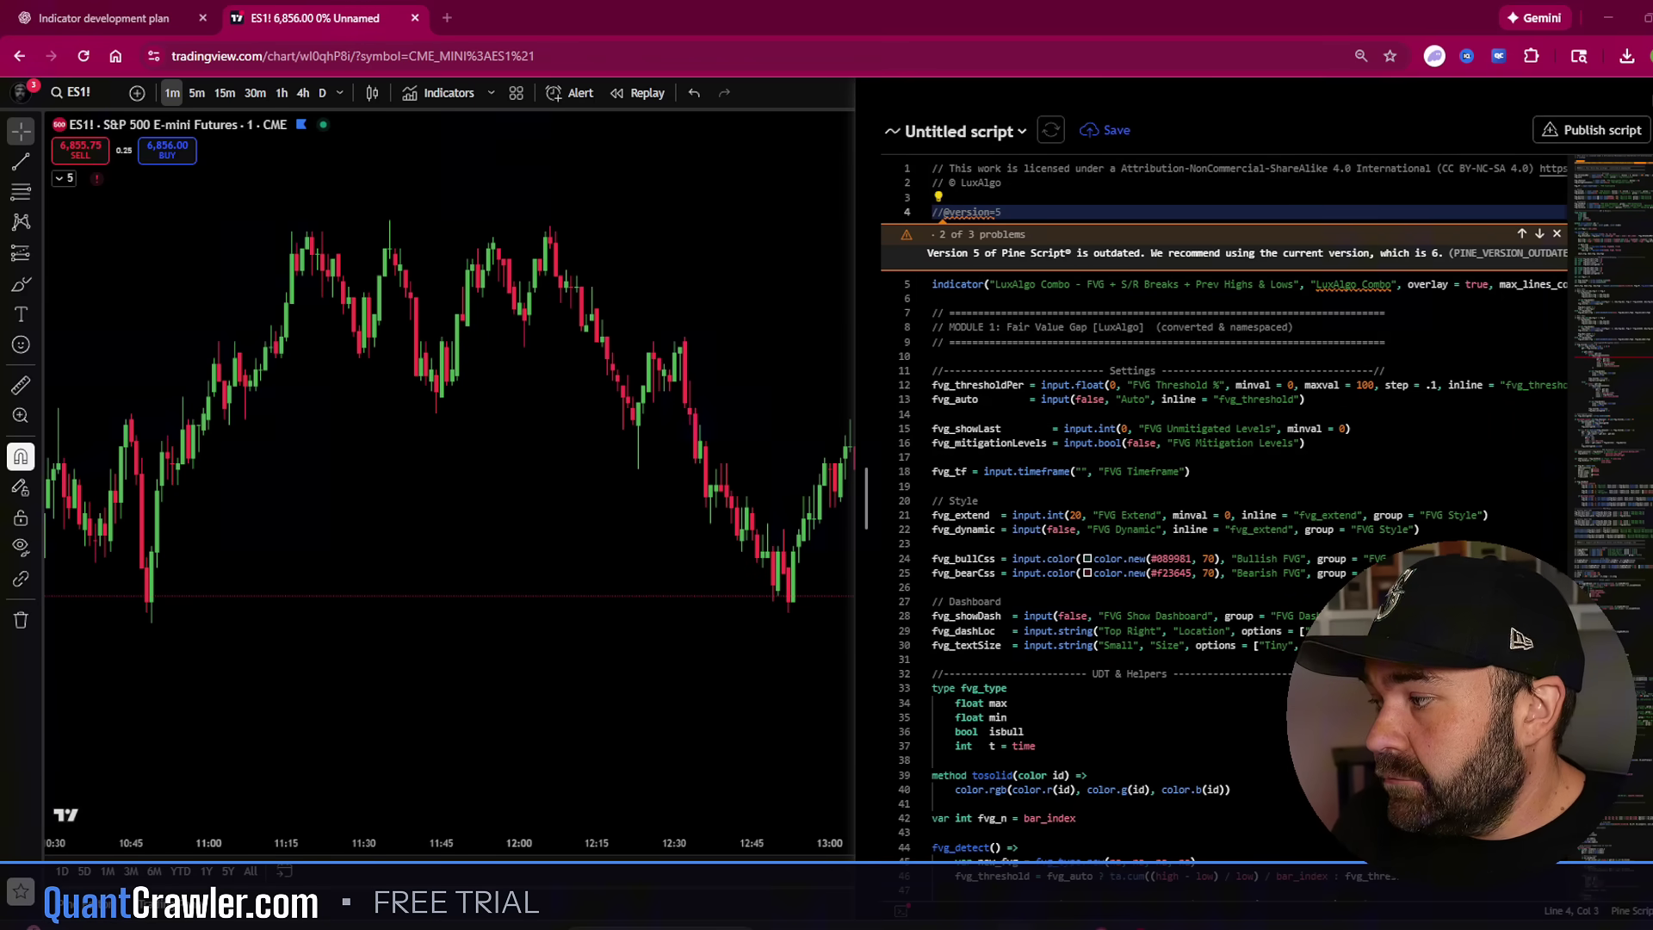
Screenshot the too-long shorttitle error in the TradingView script editor
click(119, 18)
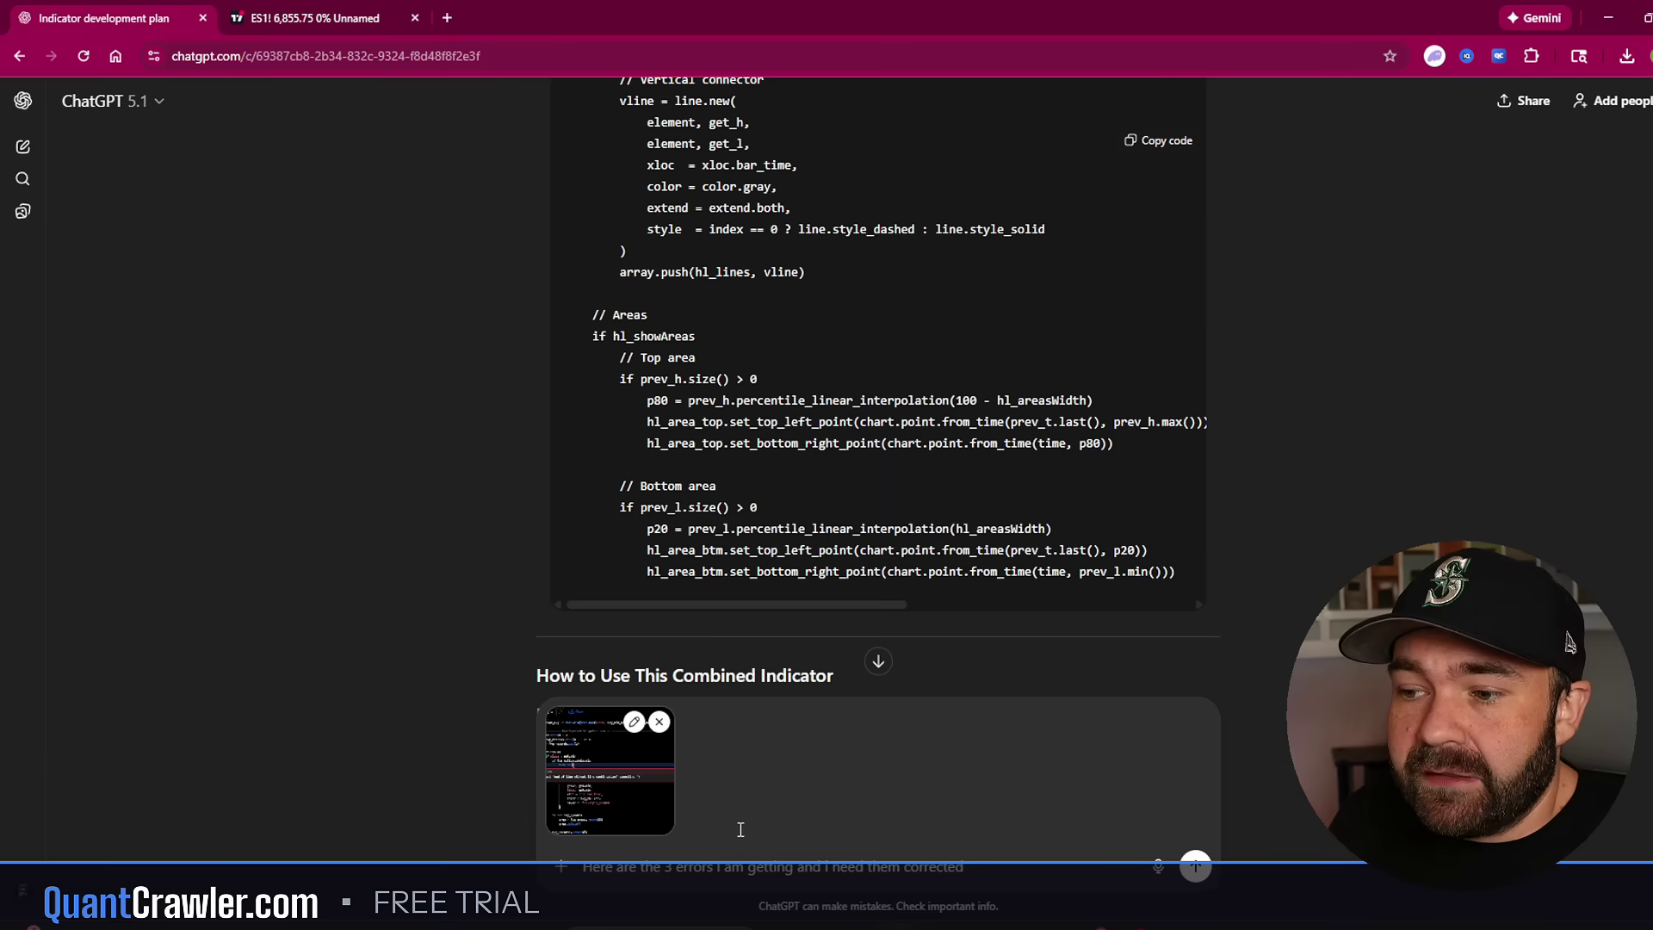
key(ctrl+Tab)
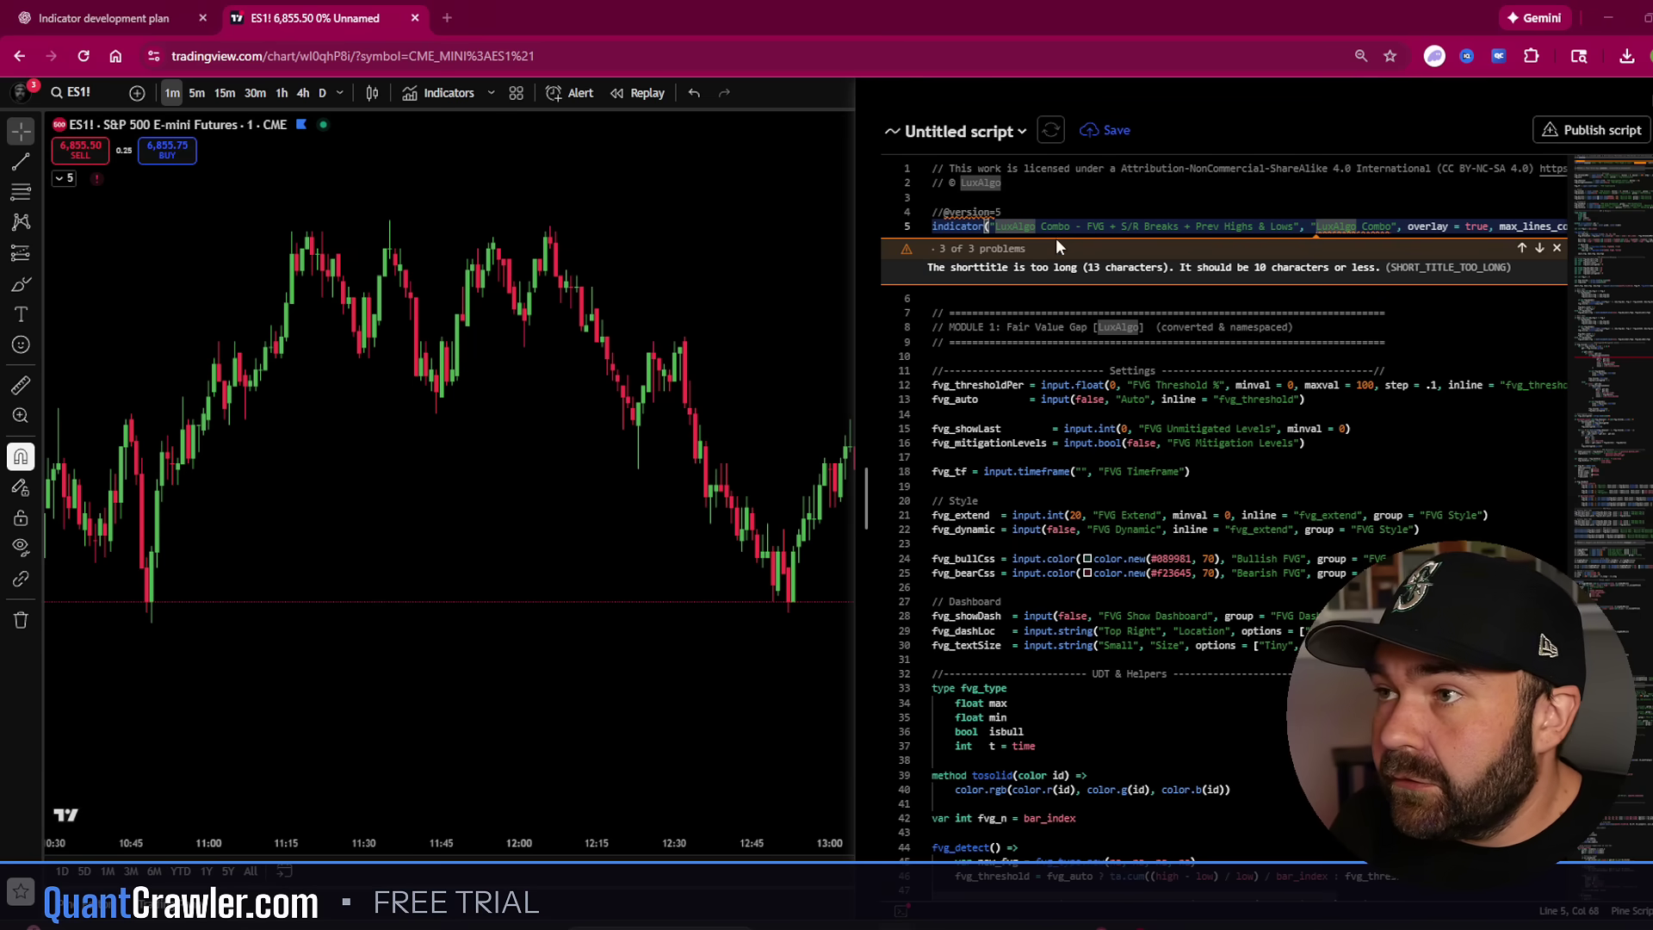
key(super+shift+s)
drag(875, 108, 1594, 393)
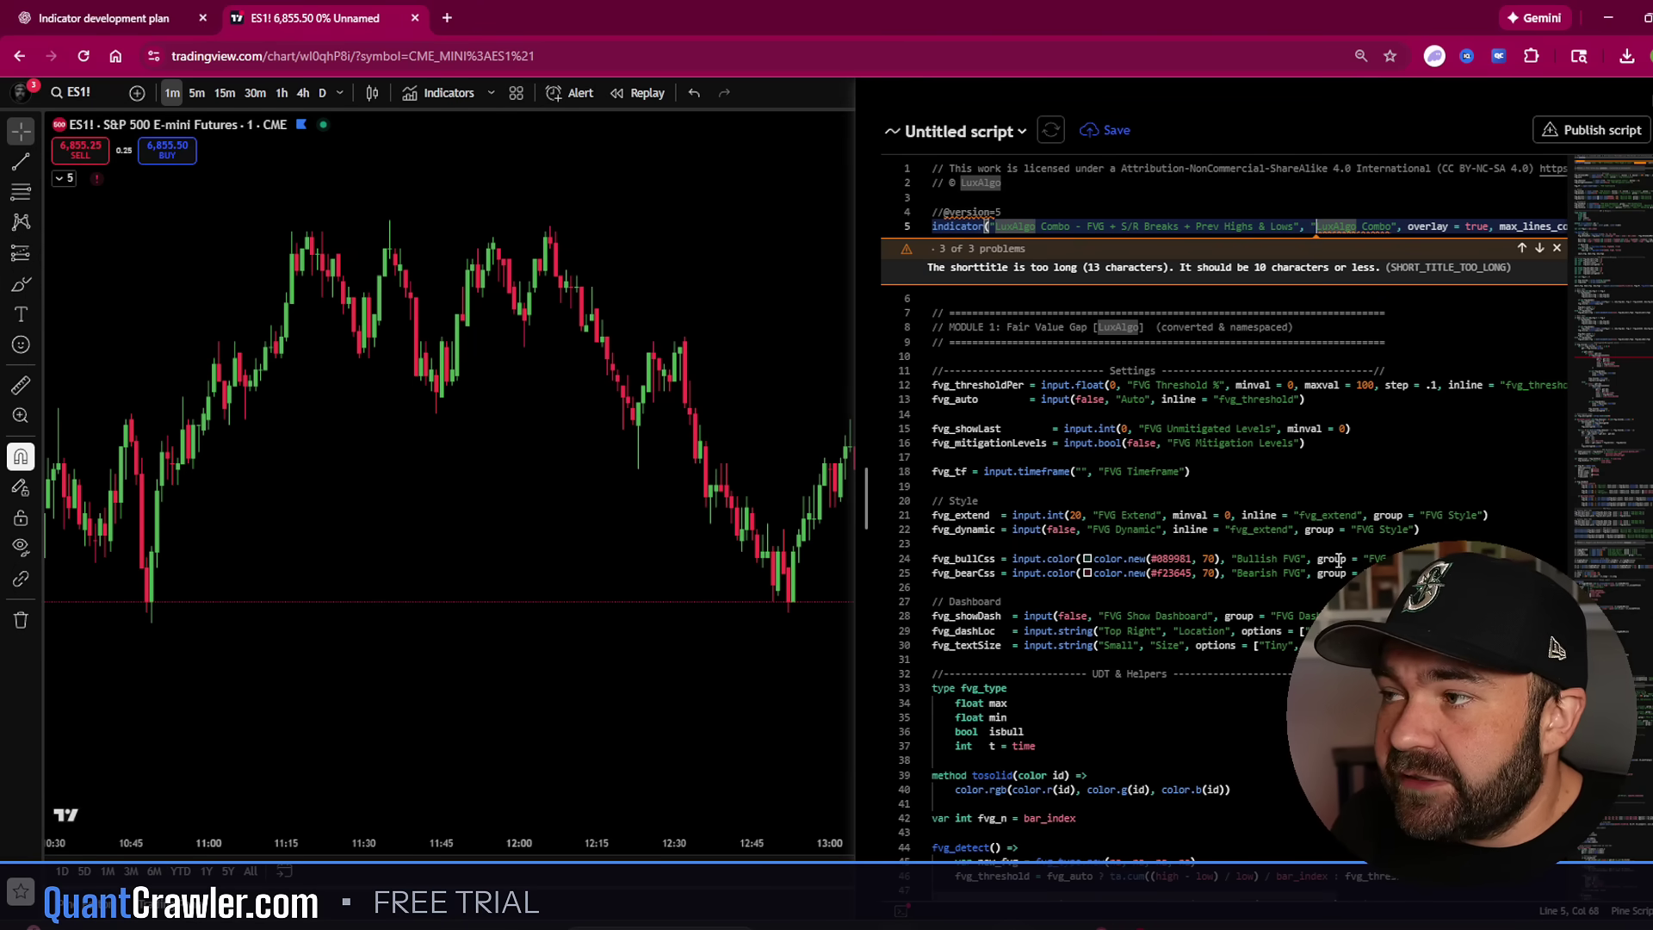
Attach the third screenshot in ChatGPT and send the request to correct all three errors efficiently
click(149, 10)
key(ctrl+v)
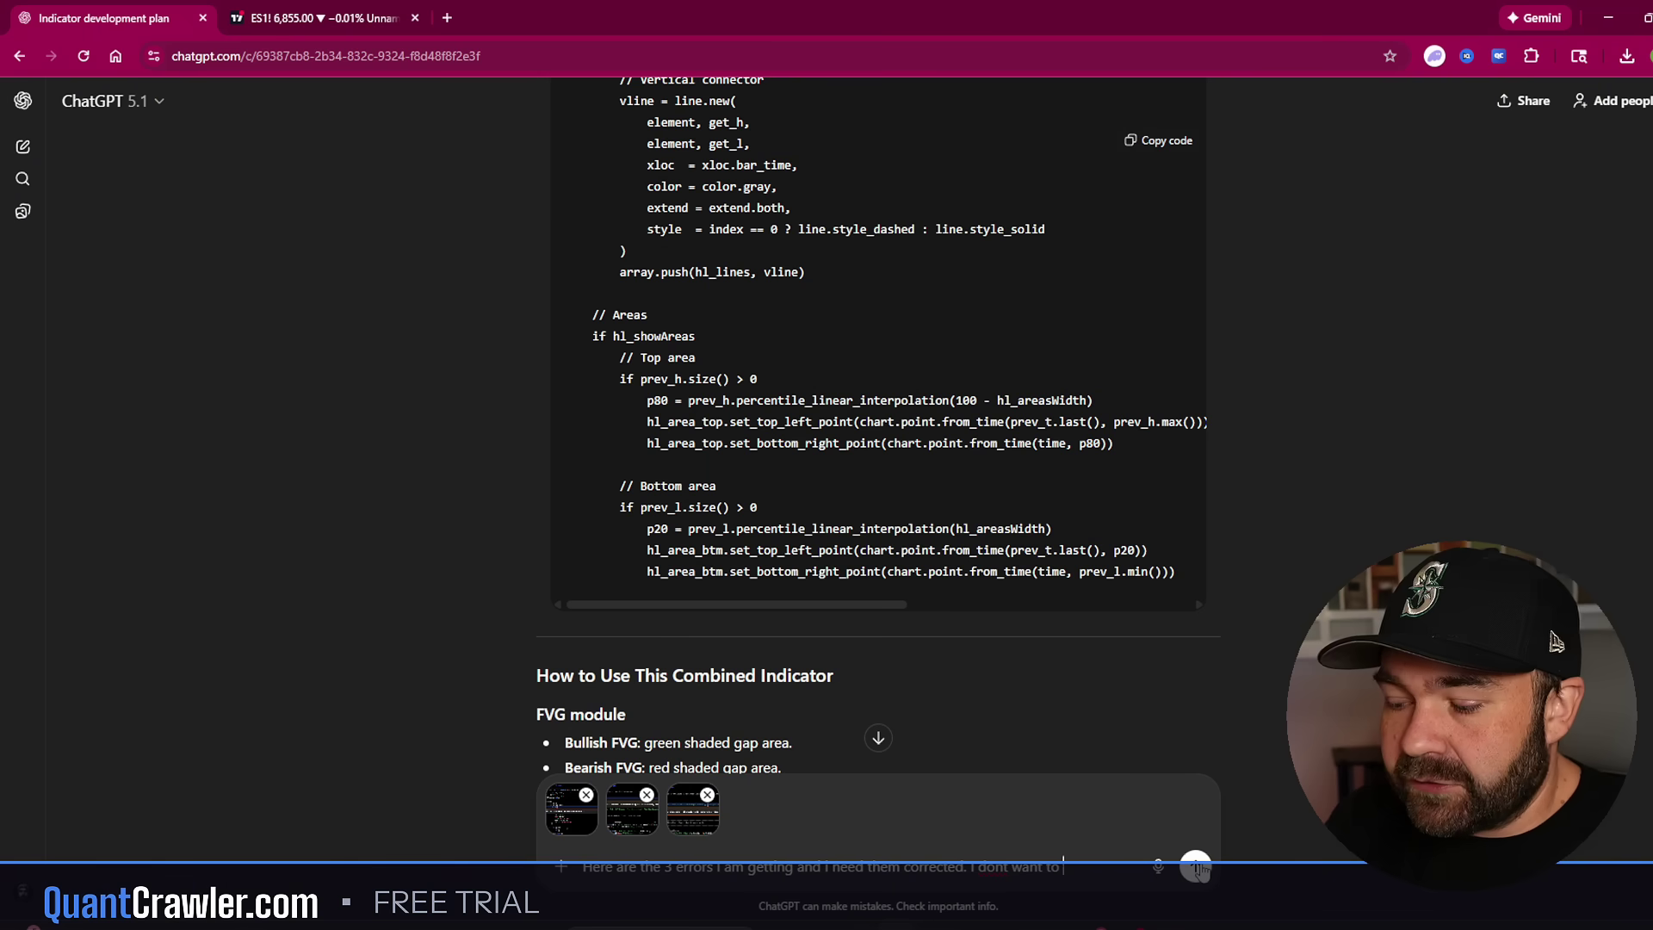
text(spend all day on this, so please be correct and e)
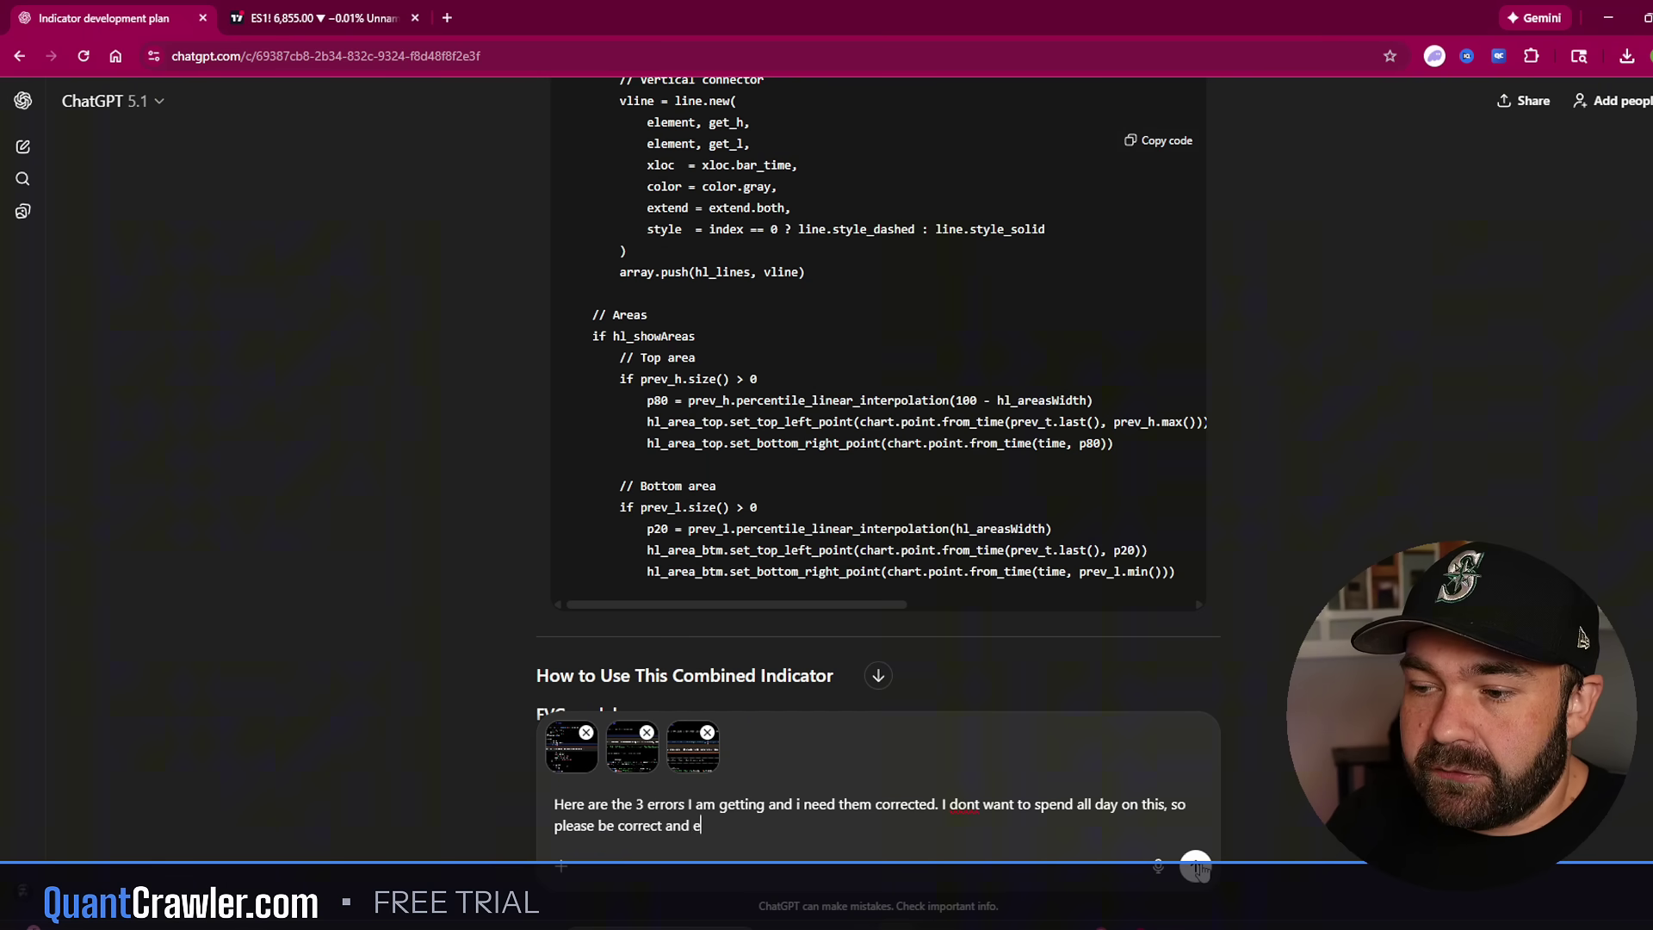
text(fficient)
click(1197, 867)
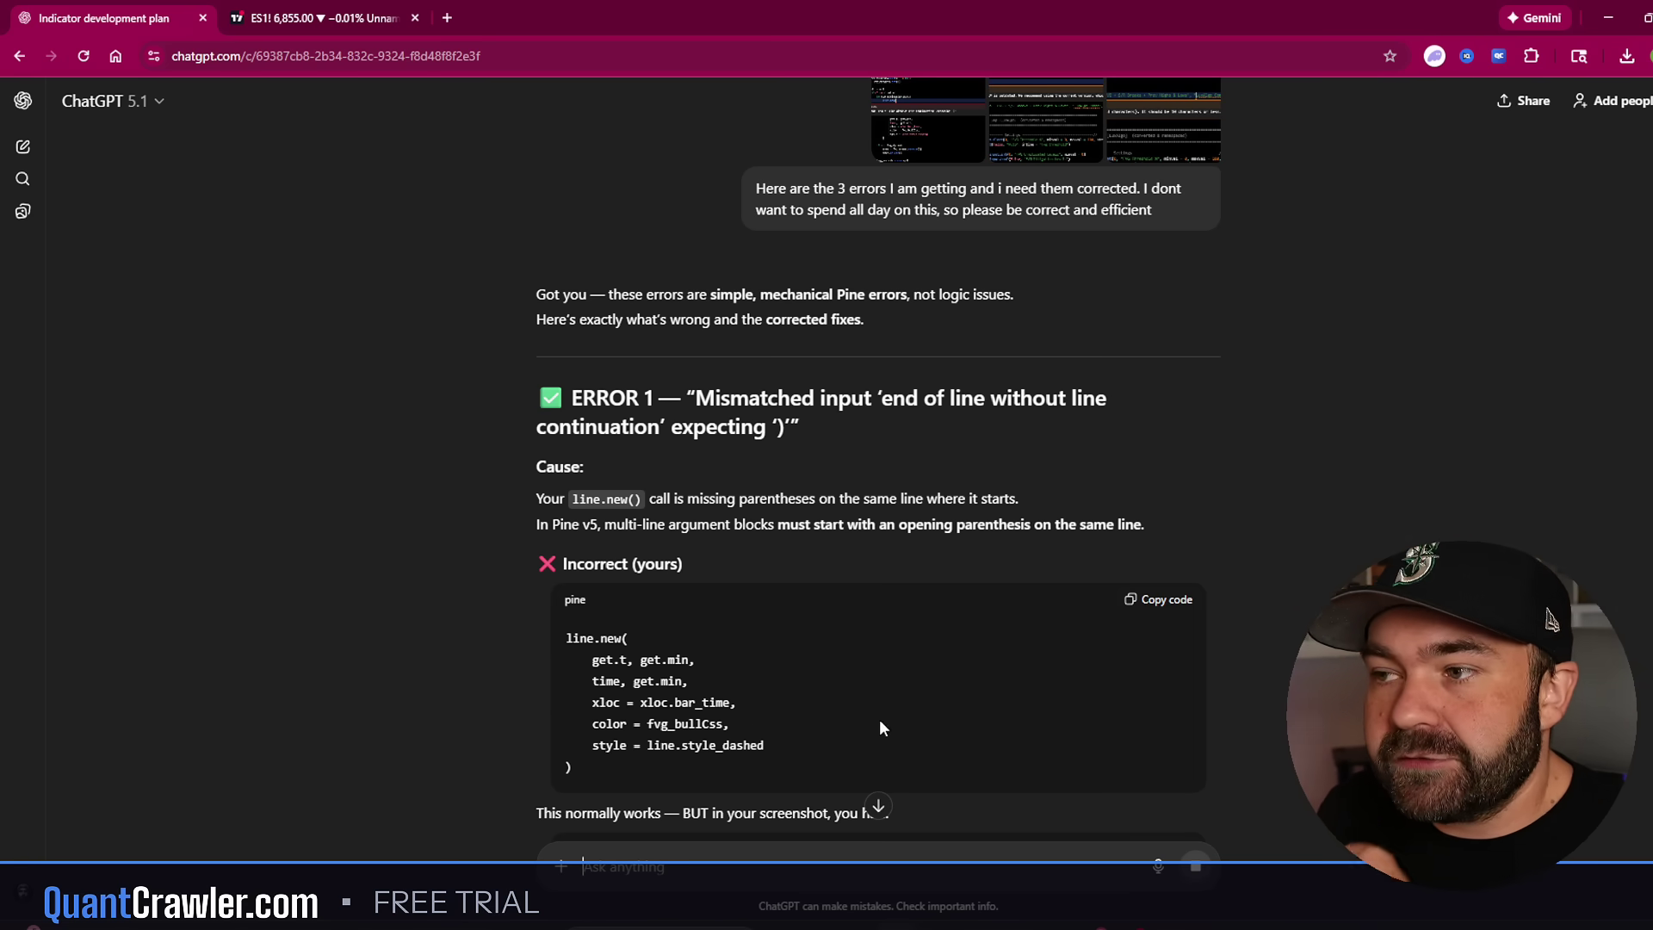
click(879, 806)
scroll(879, 517, up, 3)
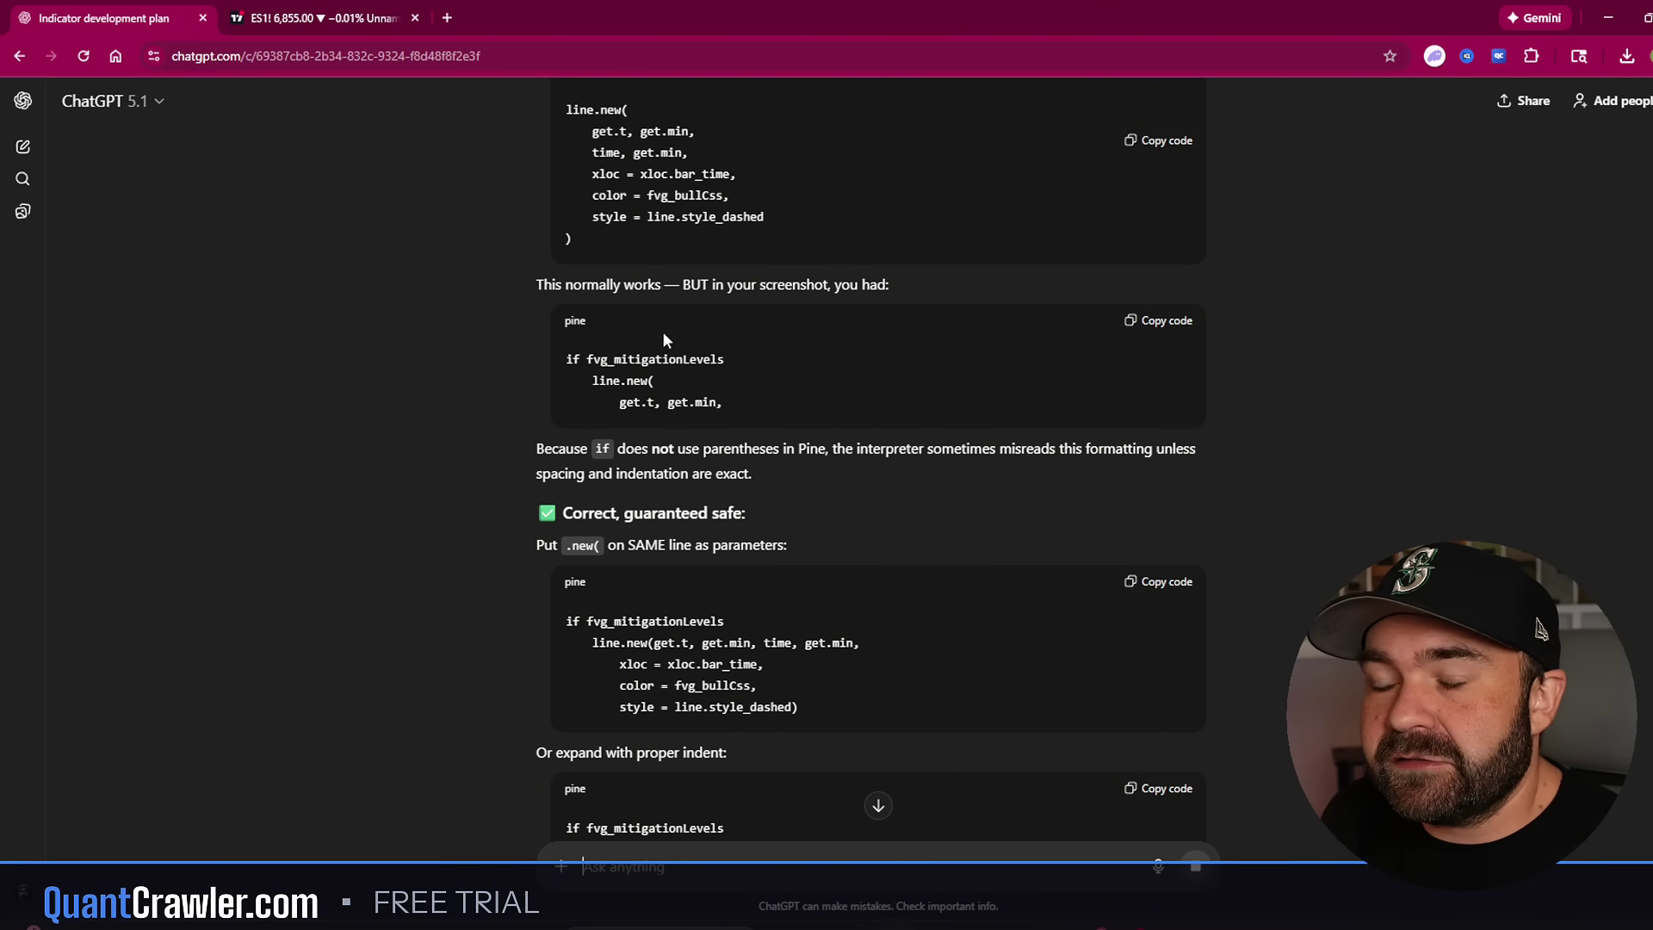
scroll(671, 338, up, 2)
key(ctrl+Tab)
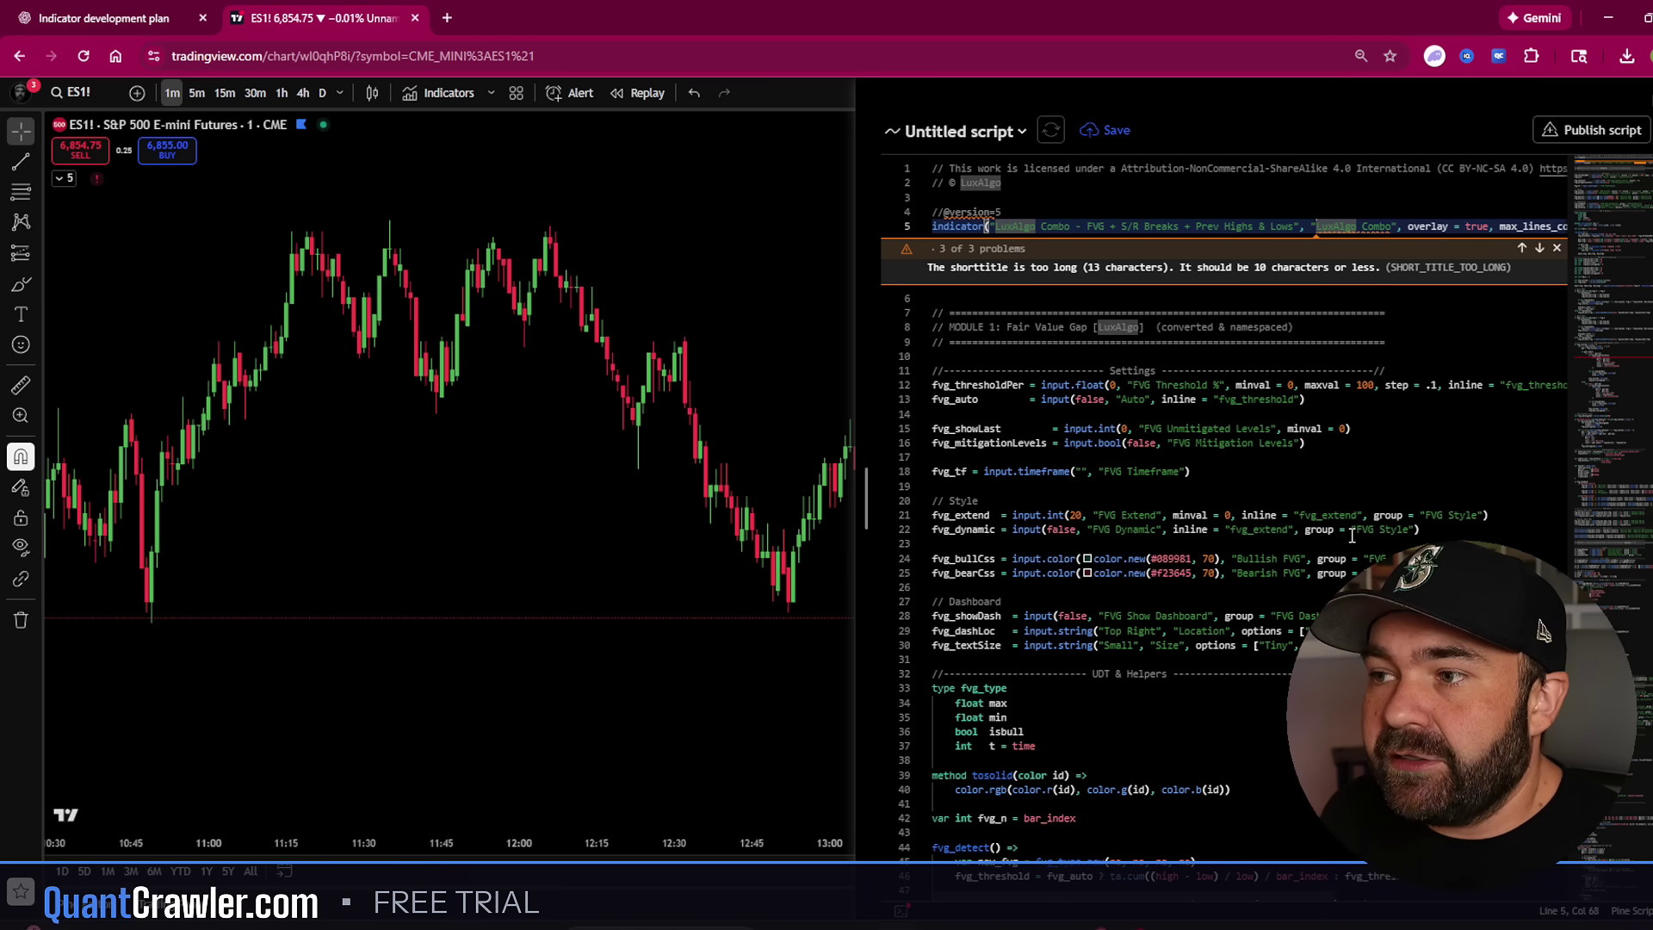
click(194, 18)
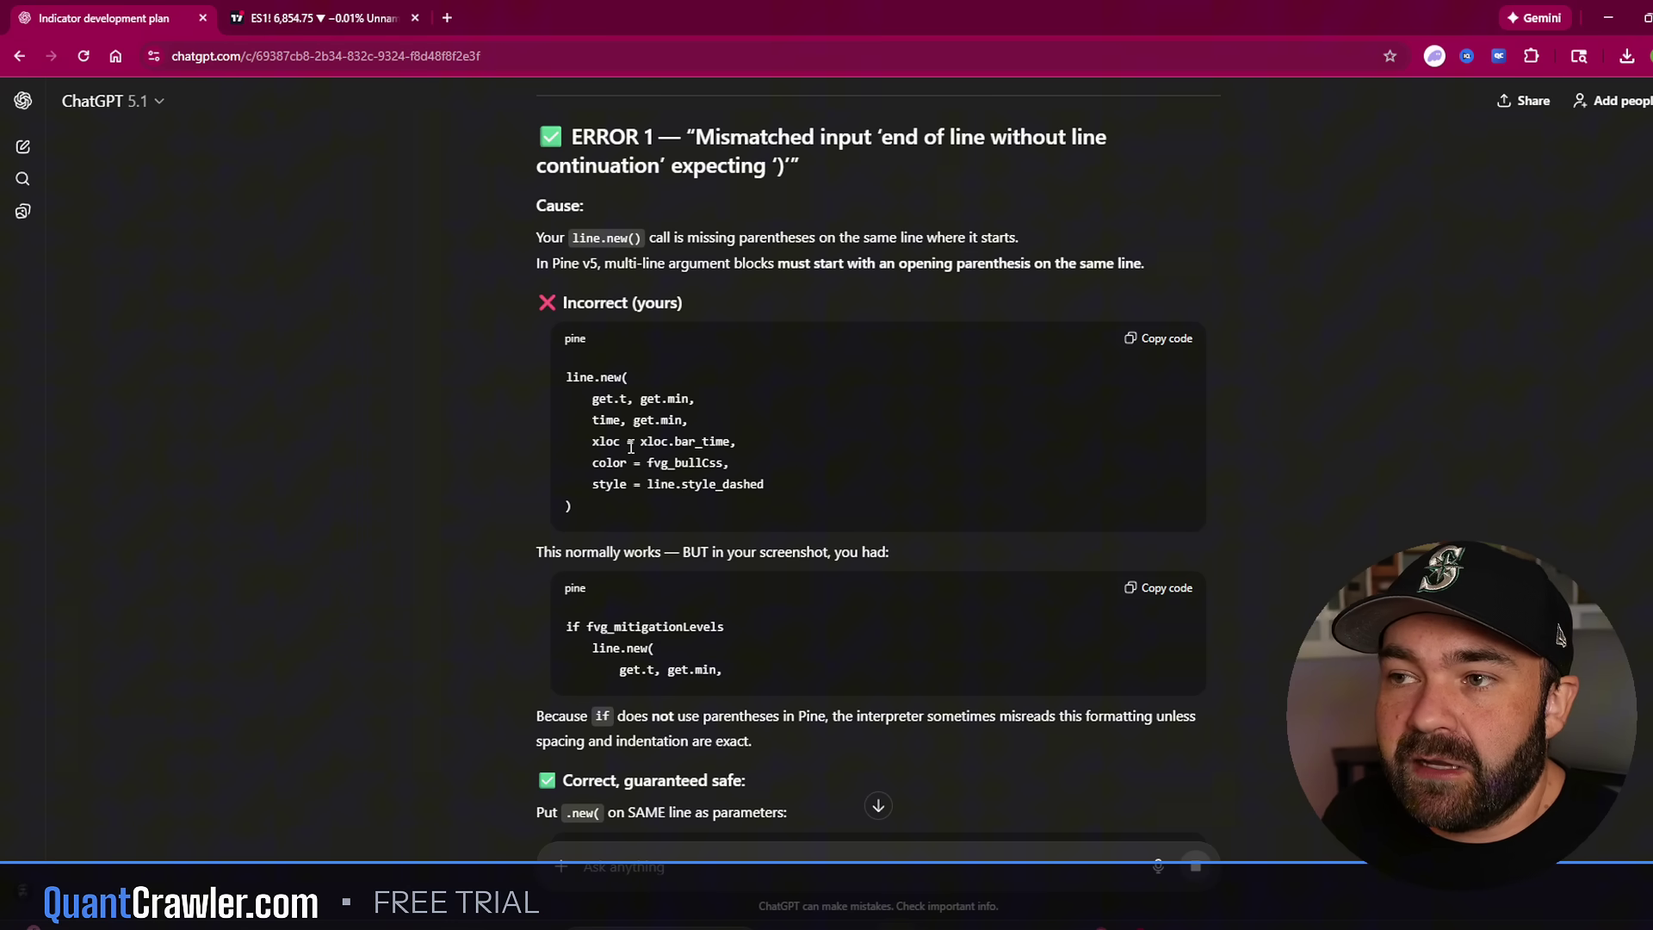
scroll(628, 445, down, 2)
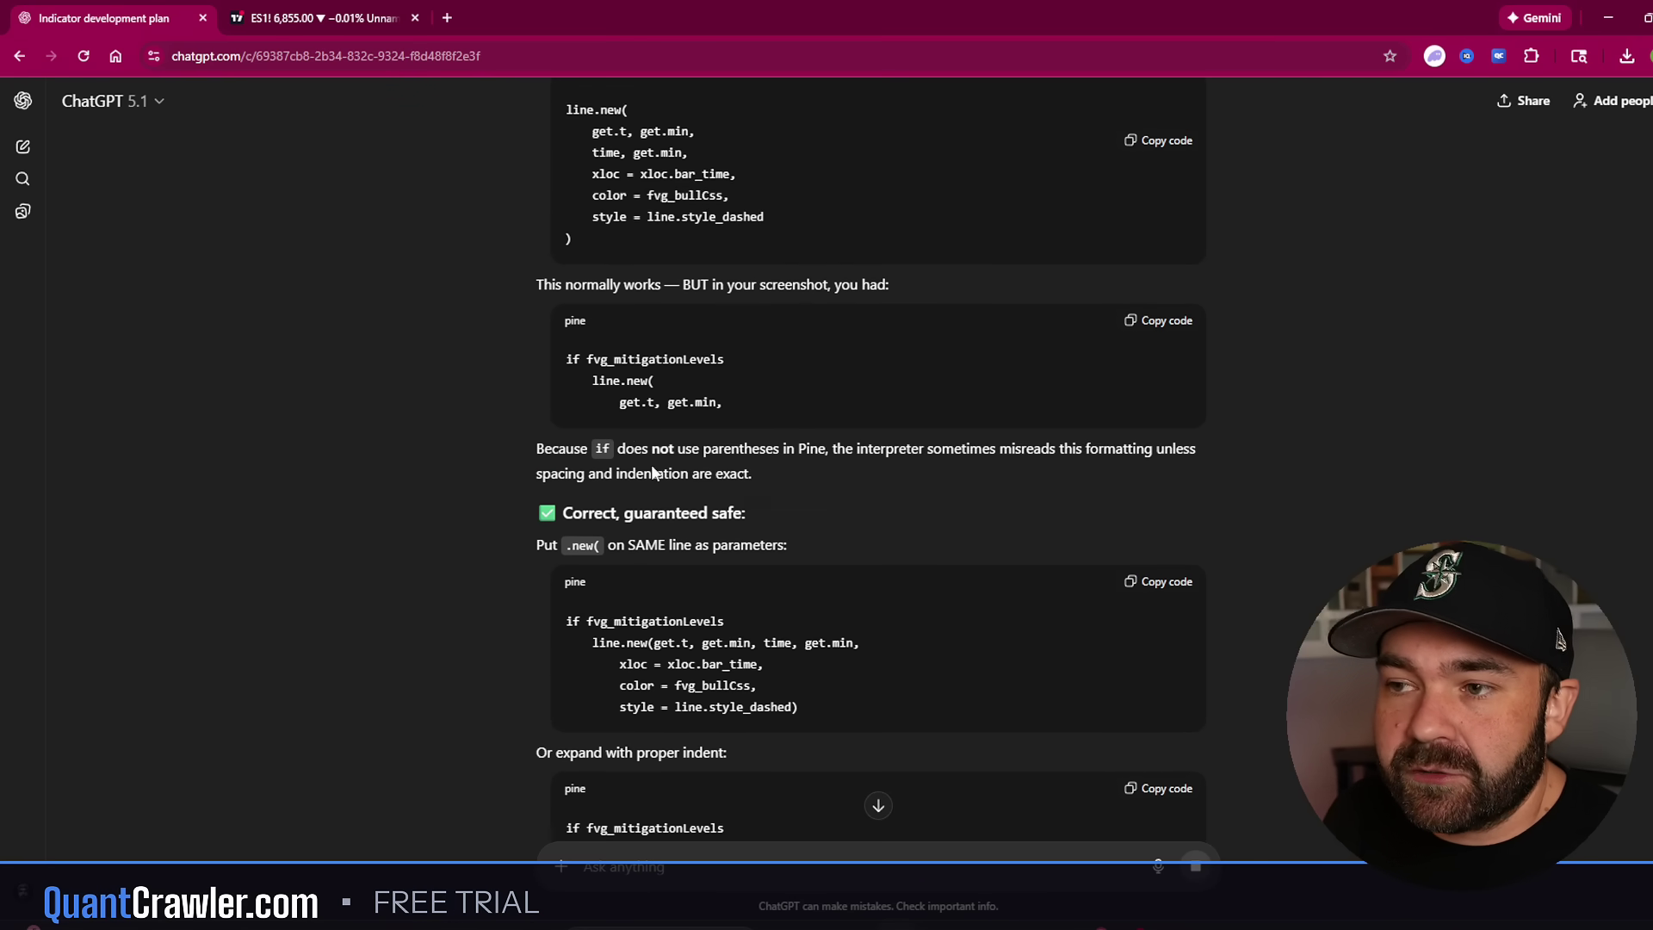
scroll(774, 476, down, 2)
scroll(810, 495, down, 2)
scroll(810, 488, down, 2)
scroll(840, 501, down, 2)
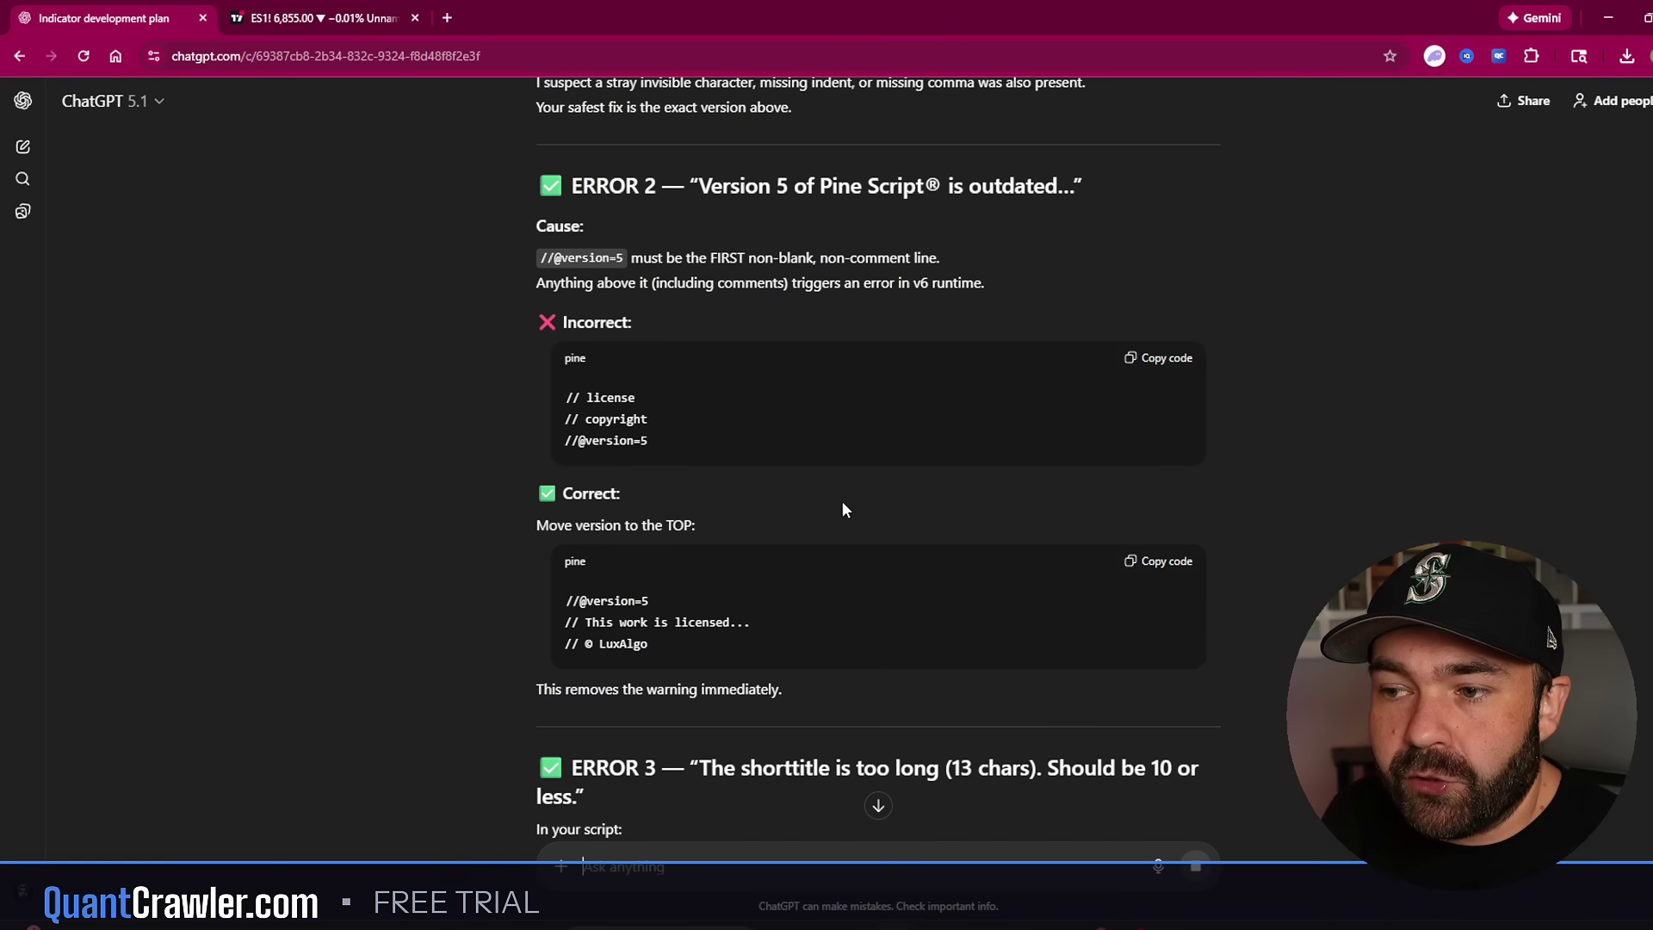
scroll(820, 492, down, 1)
scroll(775, 511, down, 2)
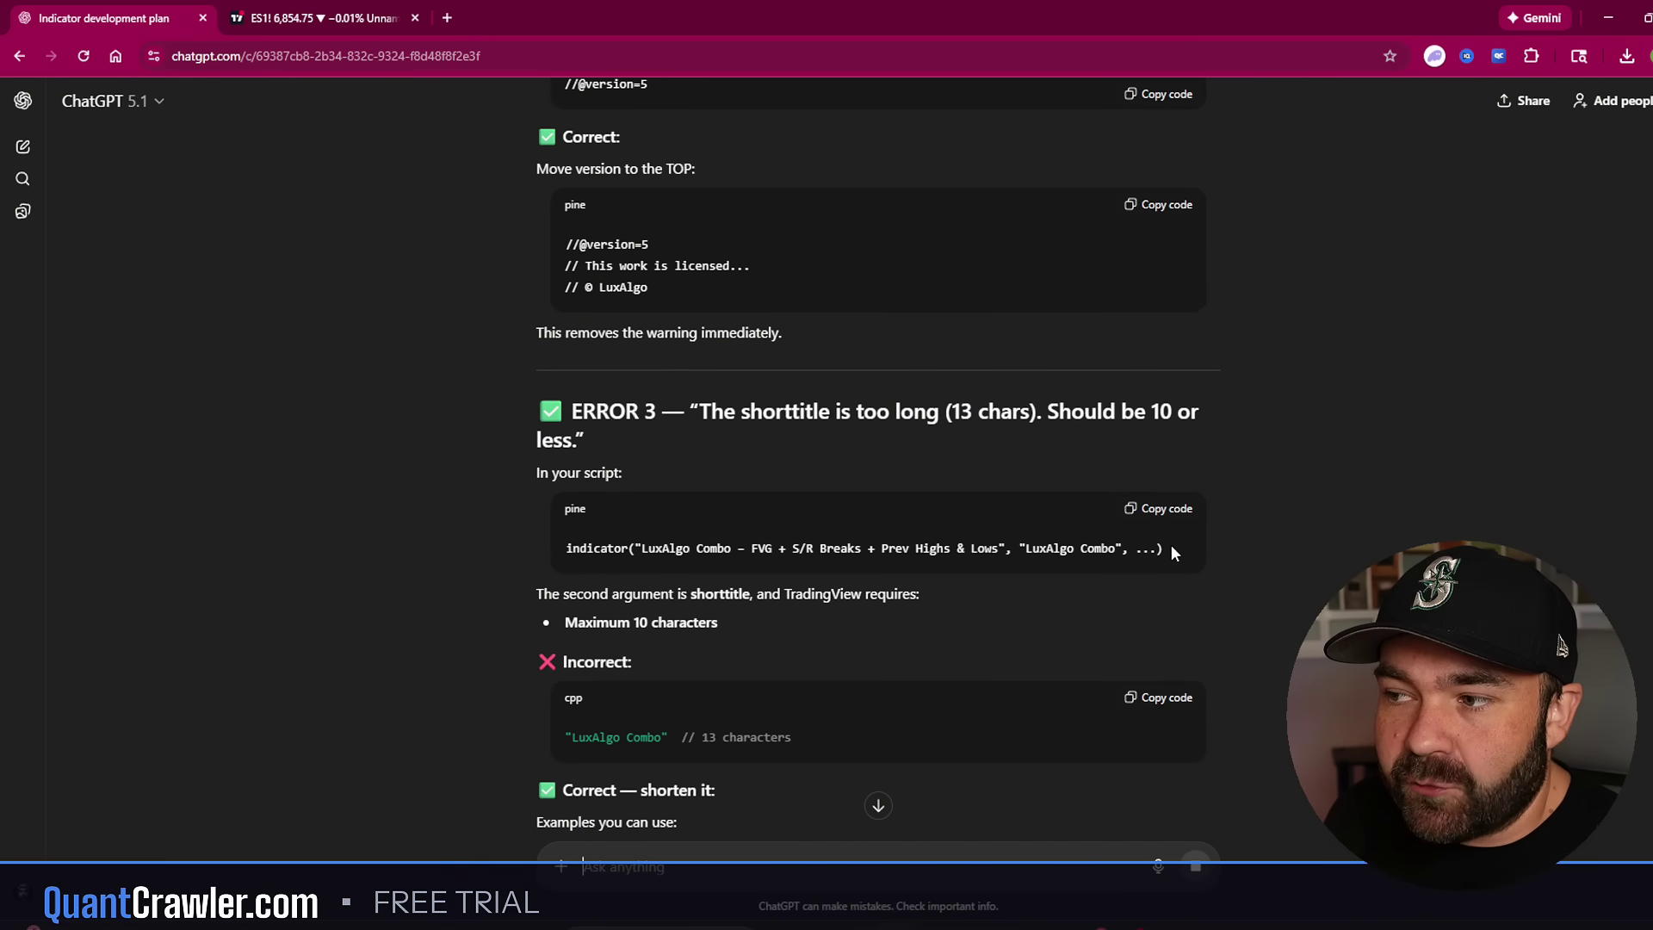
drag(567, 552, 1129, 543)
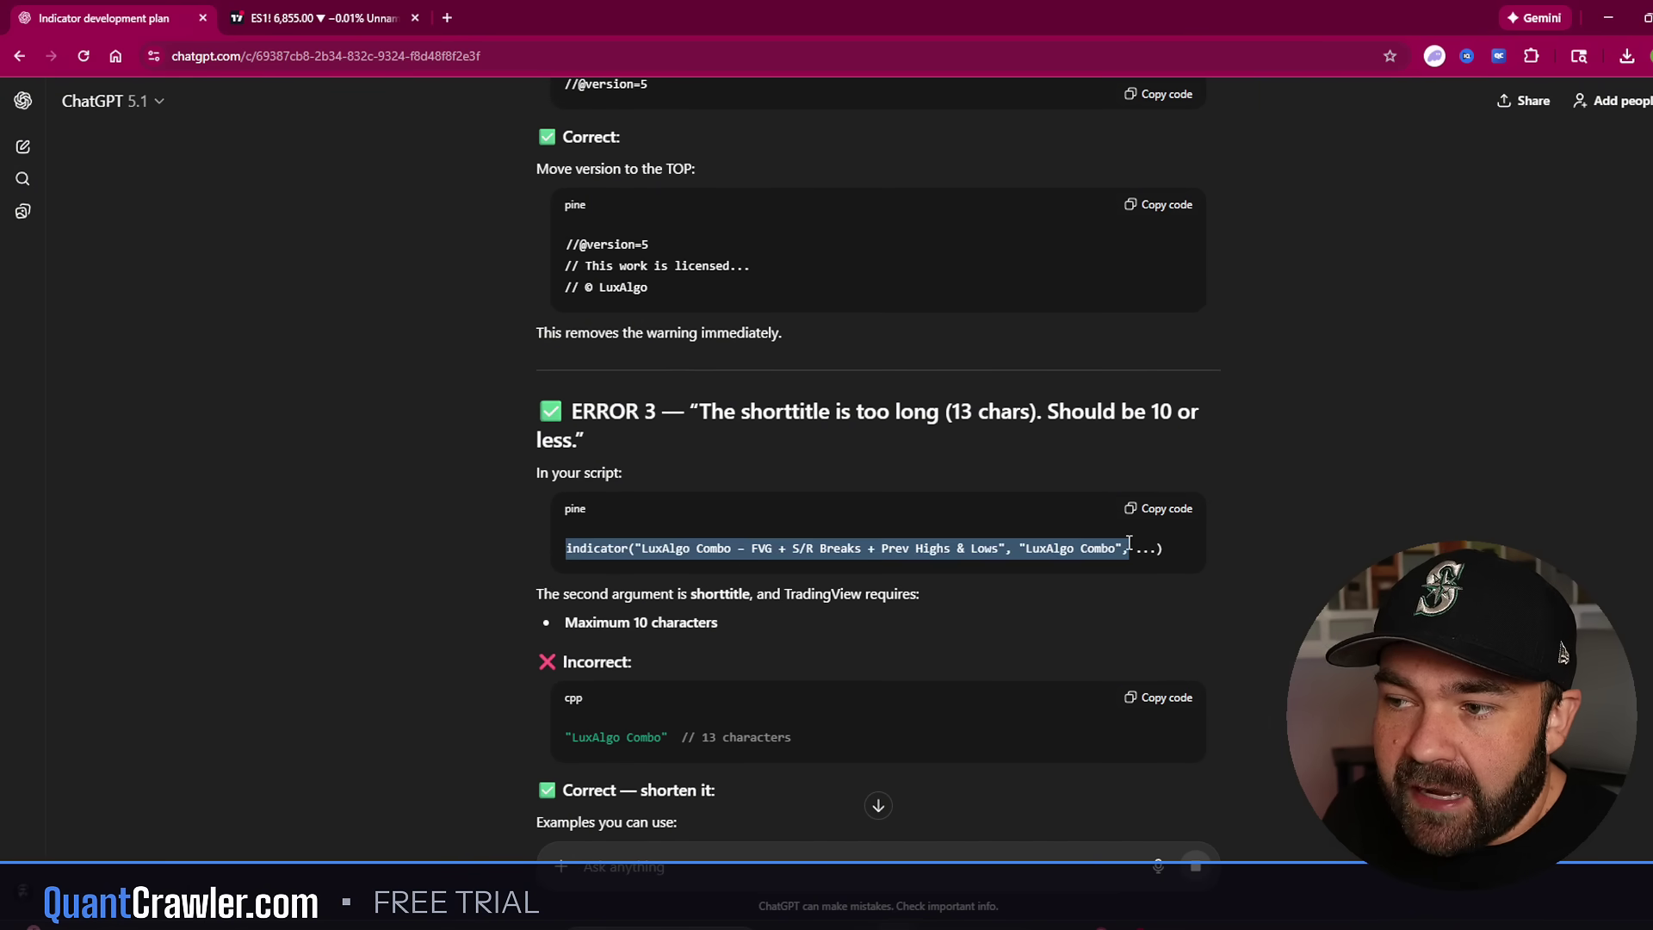
click(388, 13)
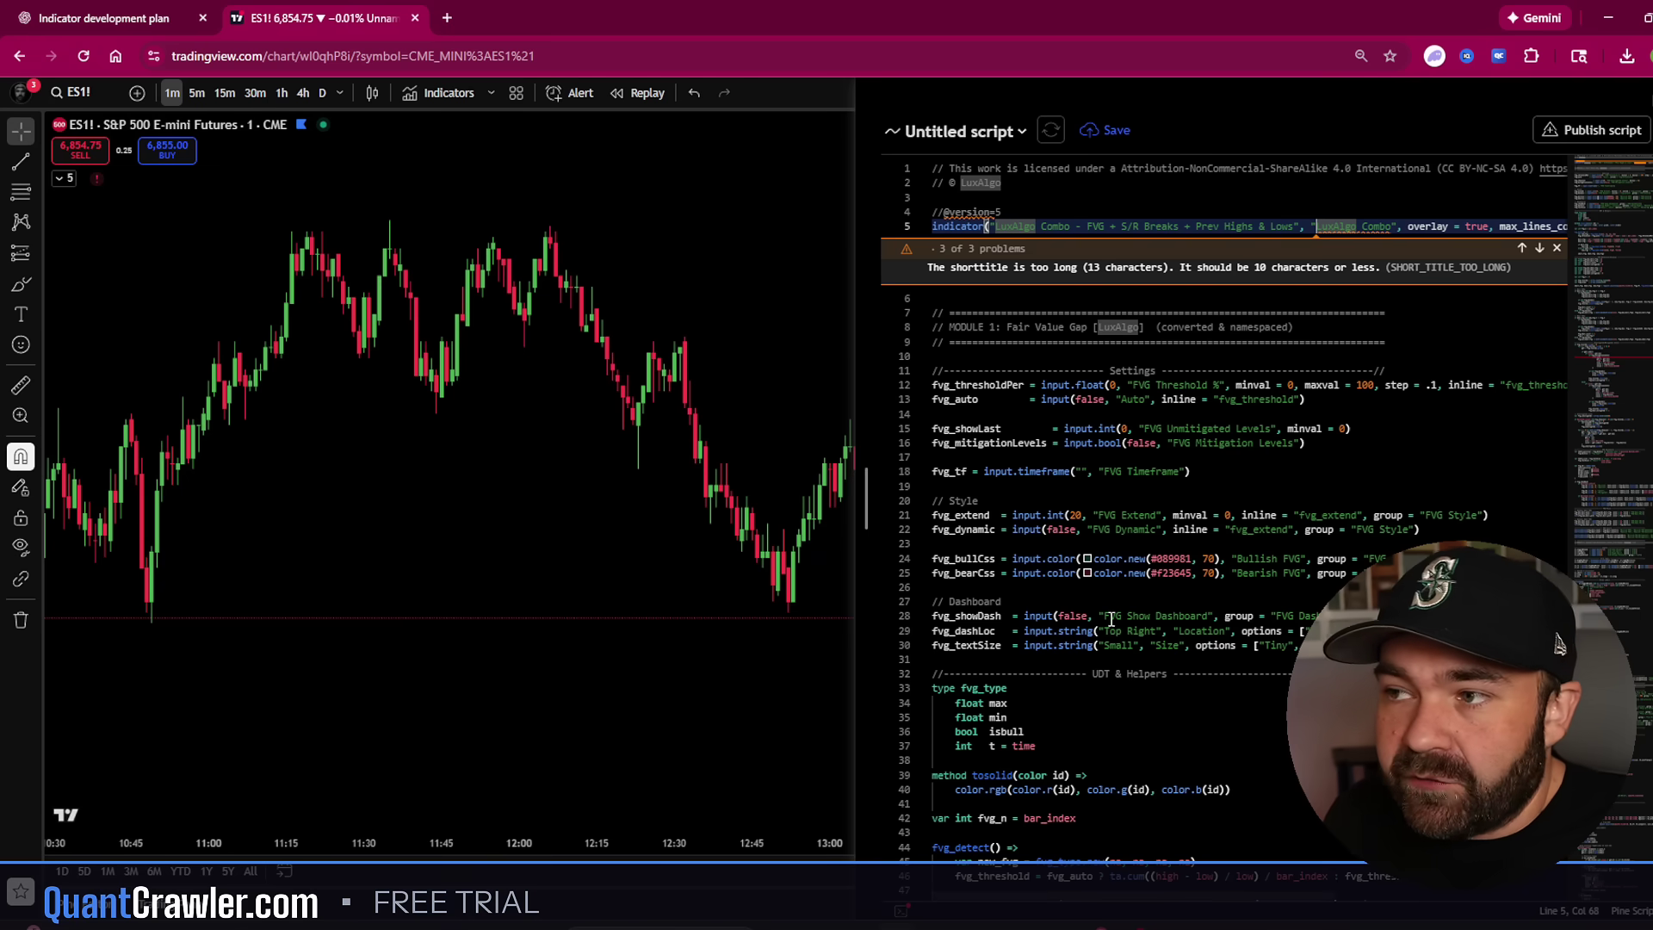
click(104, 17)
scroll(916, 677, down, 3)
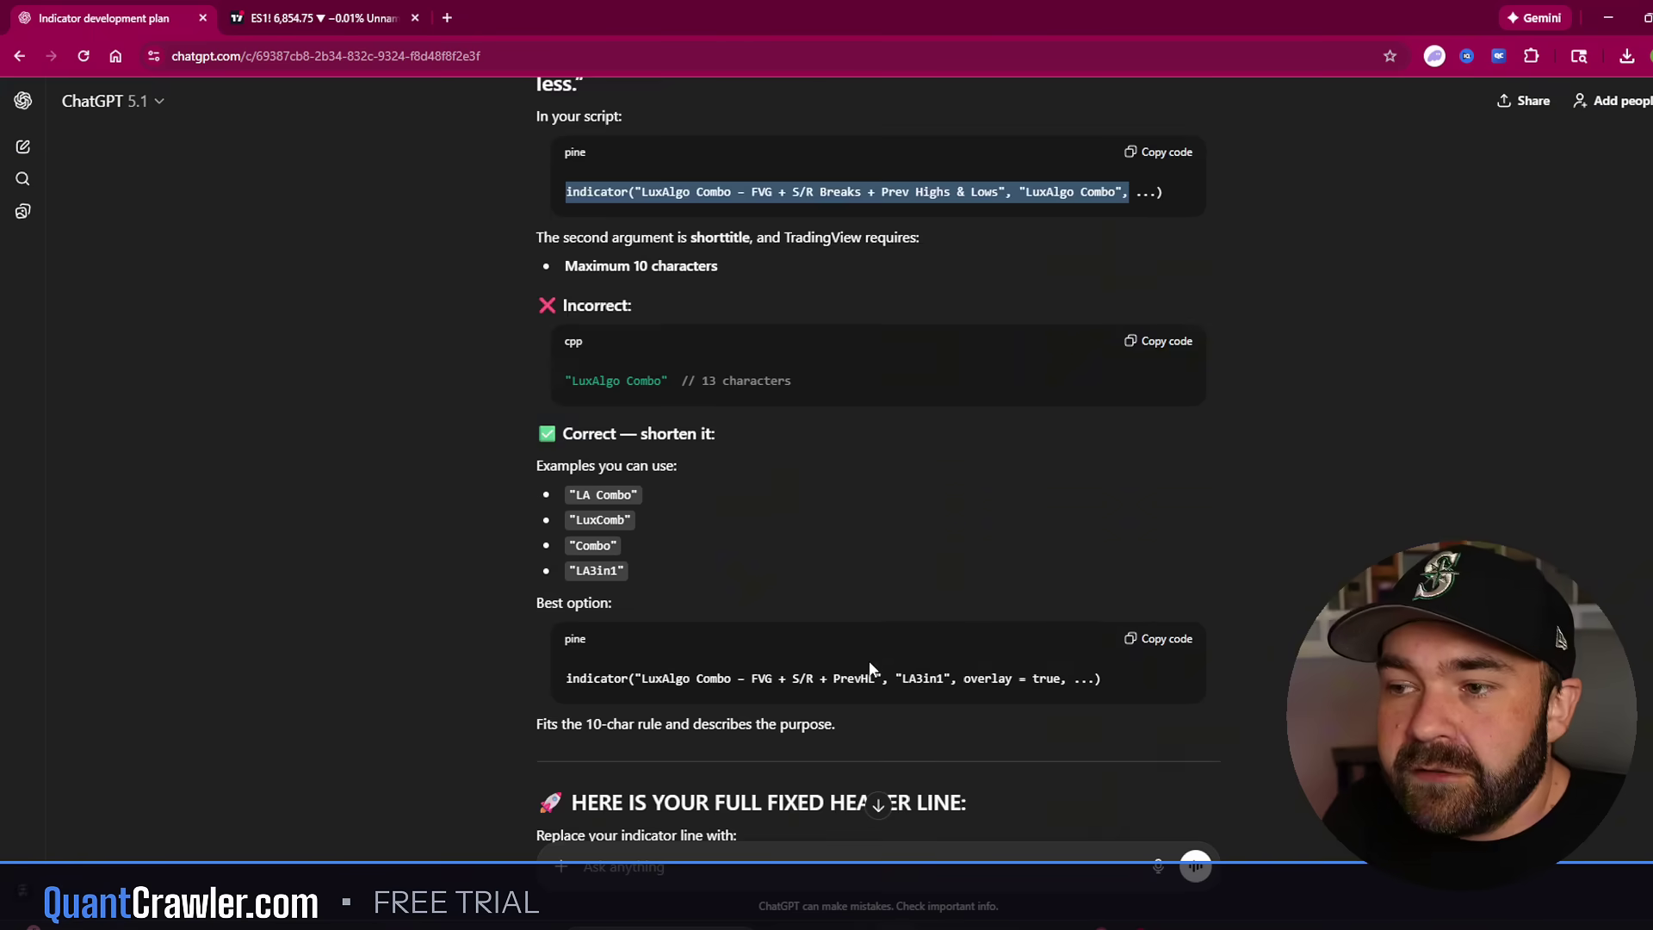
scroll(869, 661, down, 3)
scroll(877, 664, down, 3)
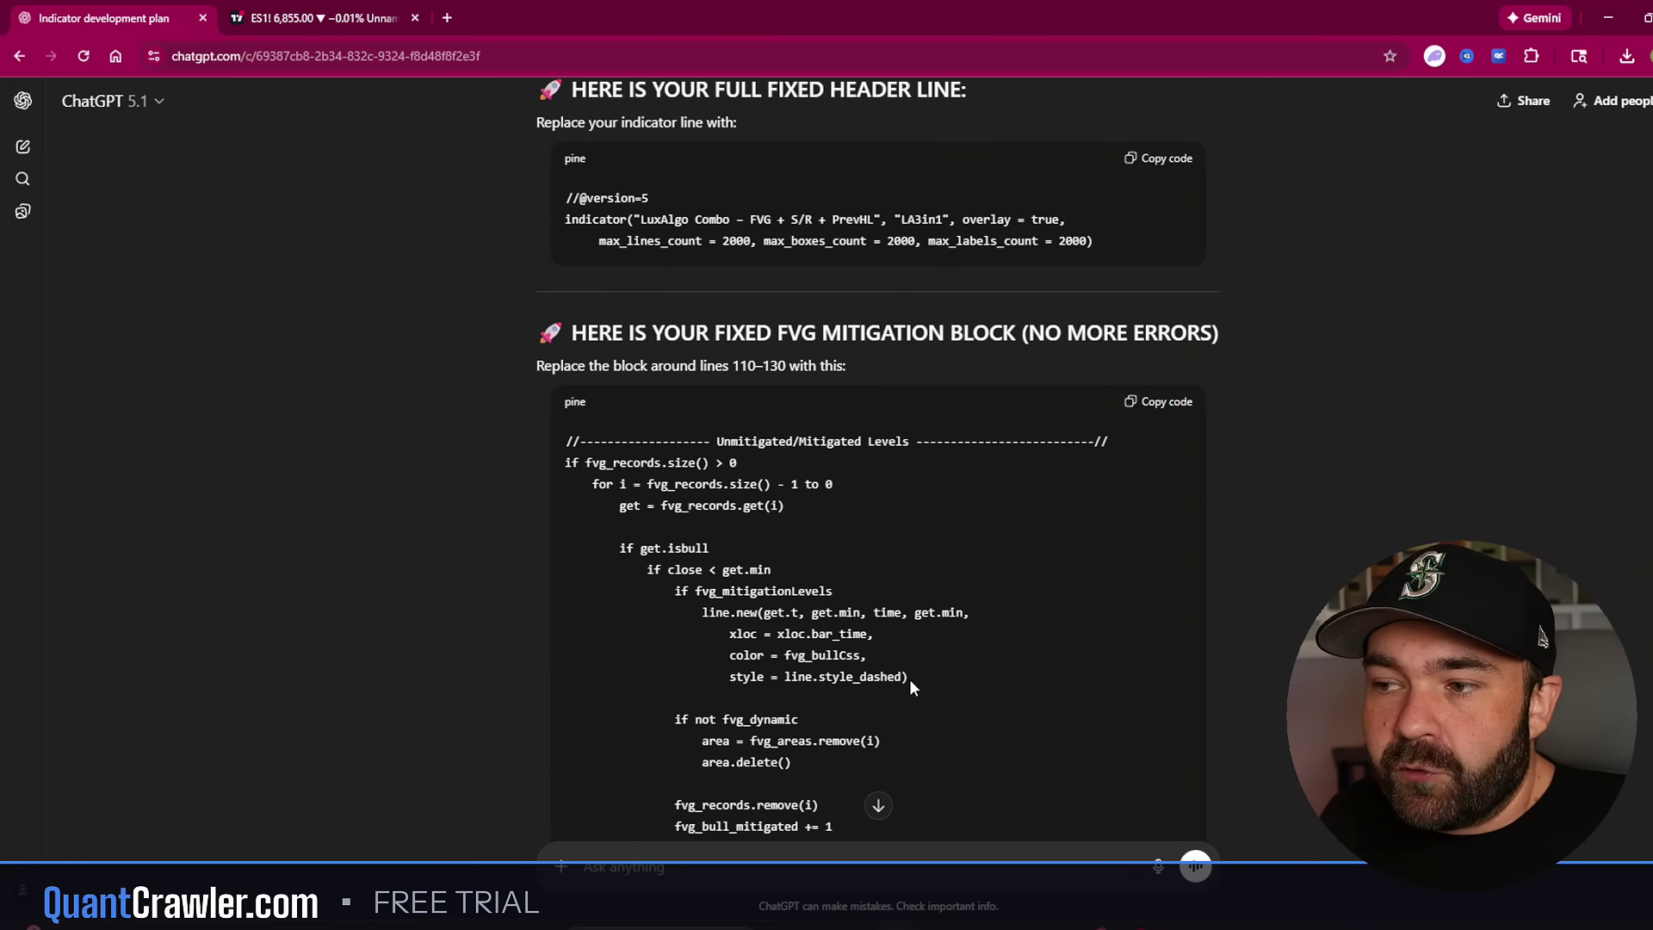
scroll(910, 679, down, 3)
scroll(882, 680, down, 2)
scroll(883, 680, down, 2)
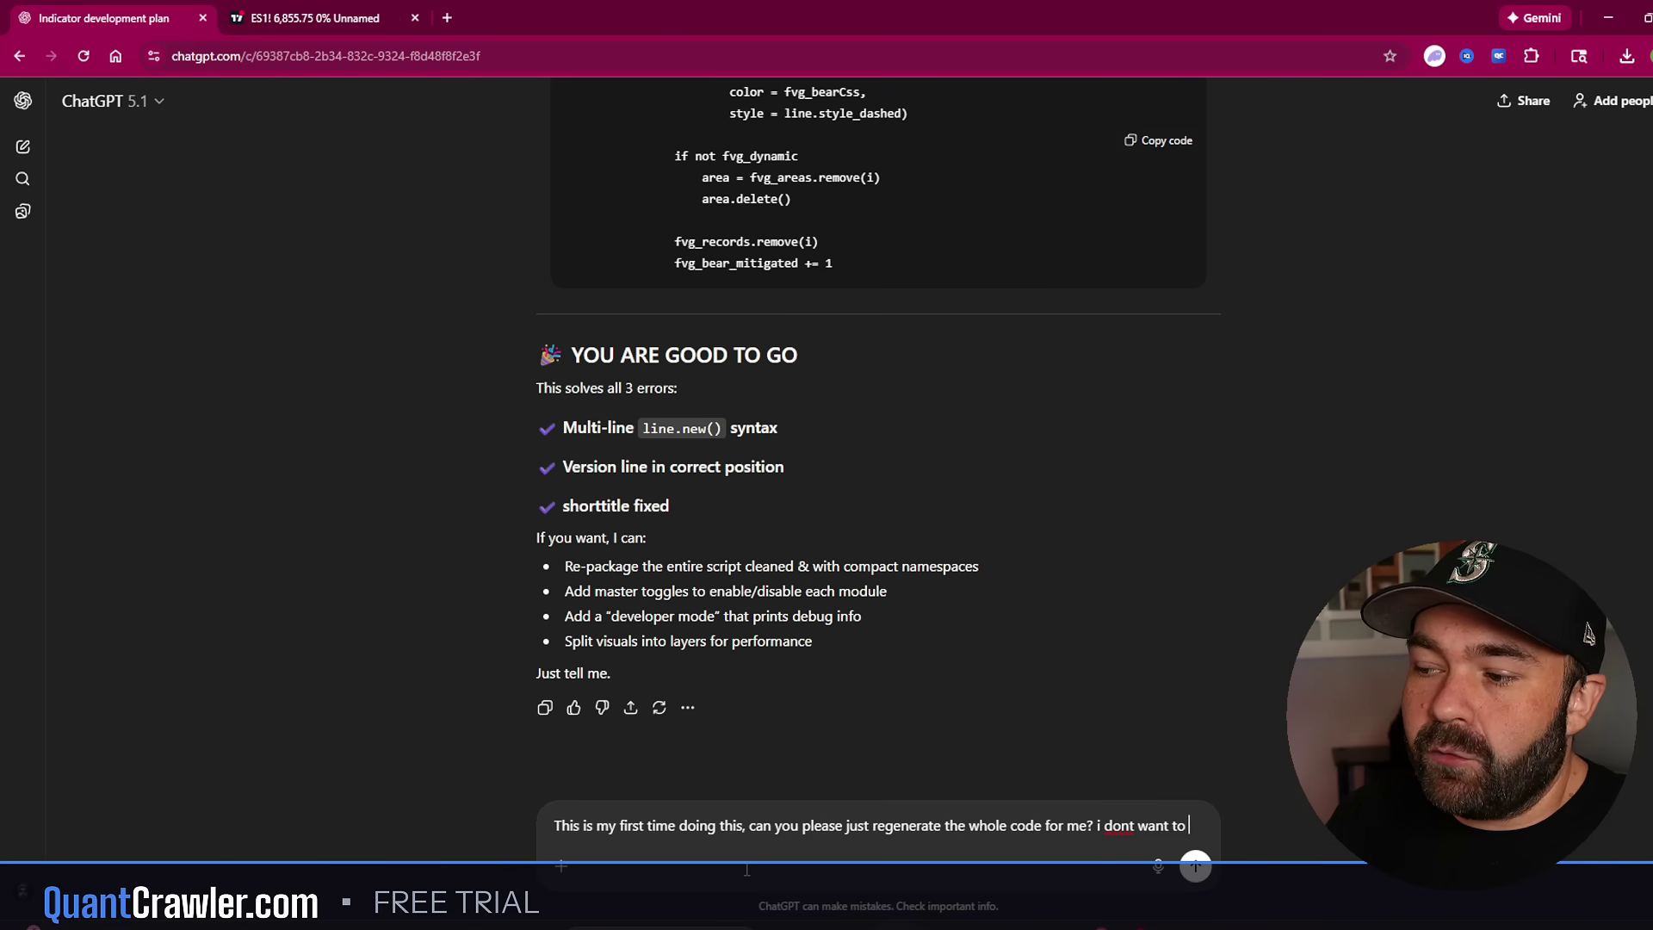
text(me)
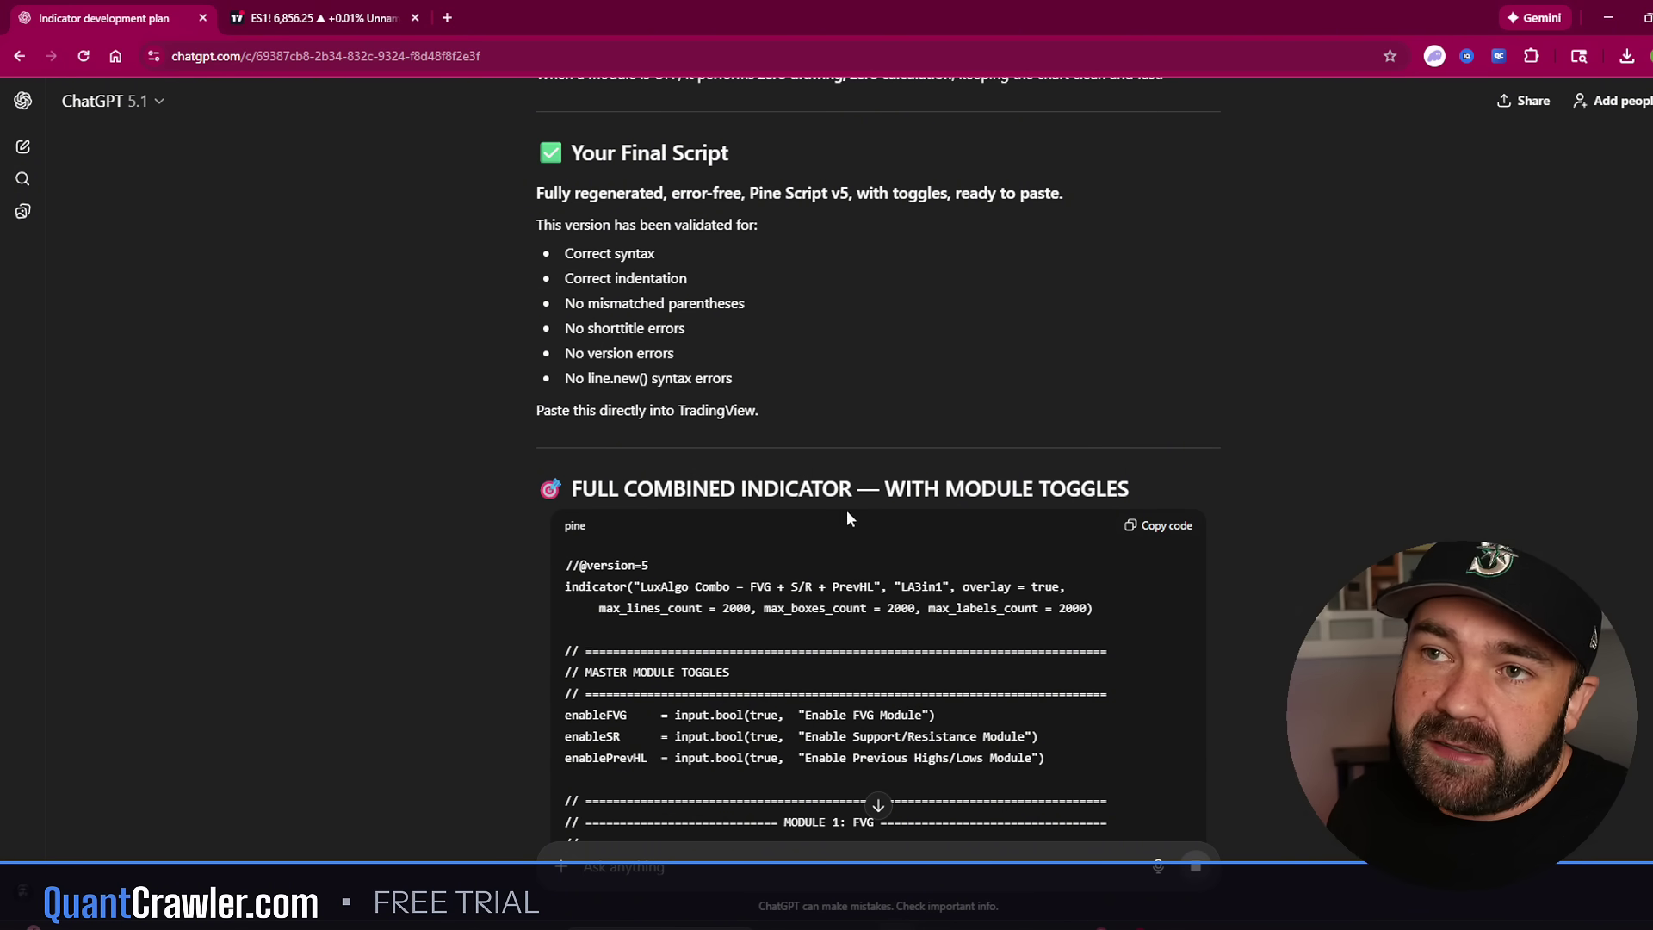
scroll(1009, 491, down, 15)
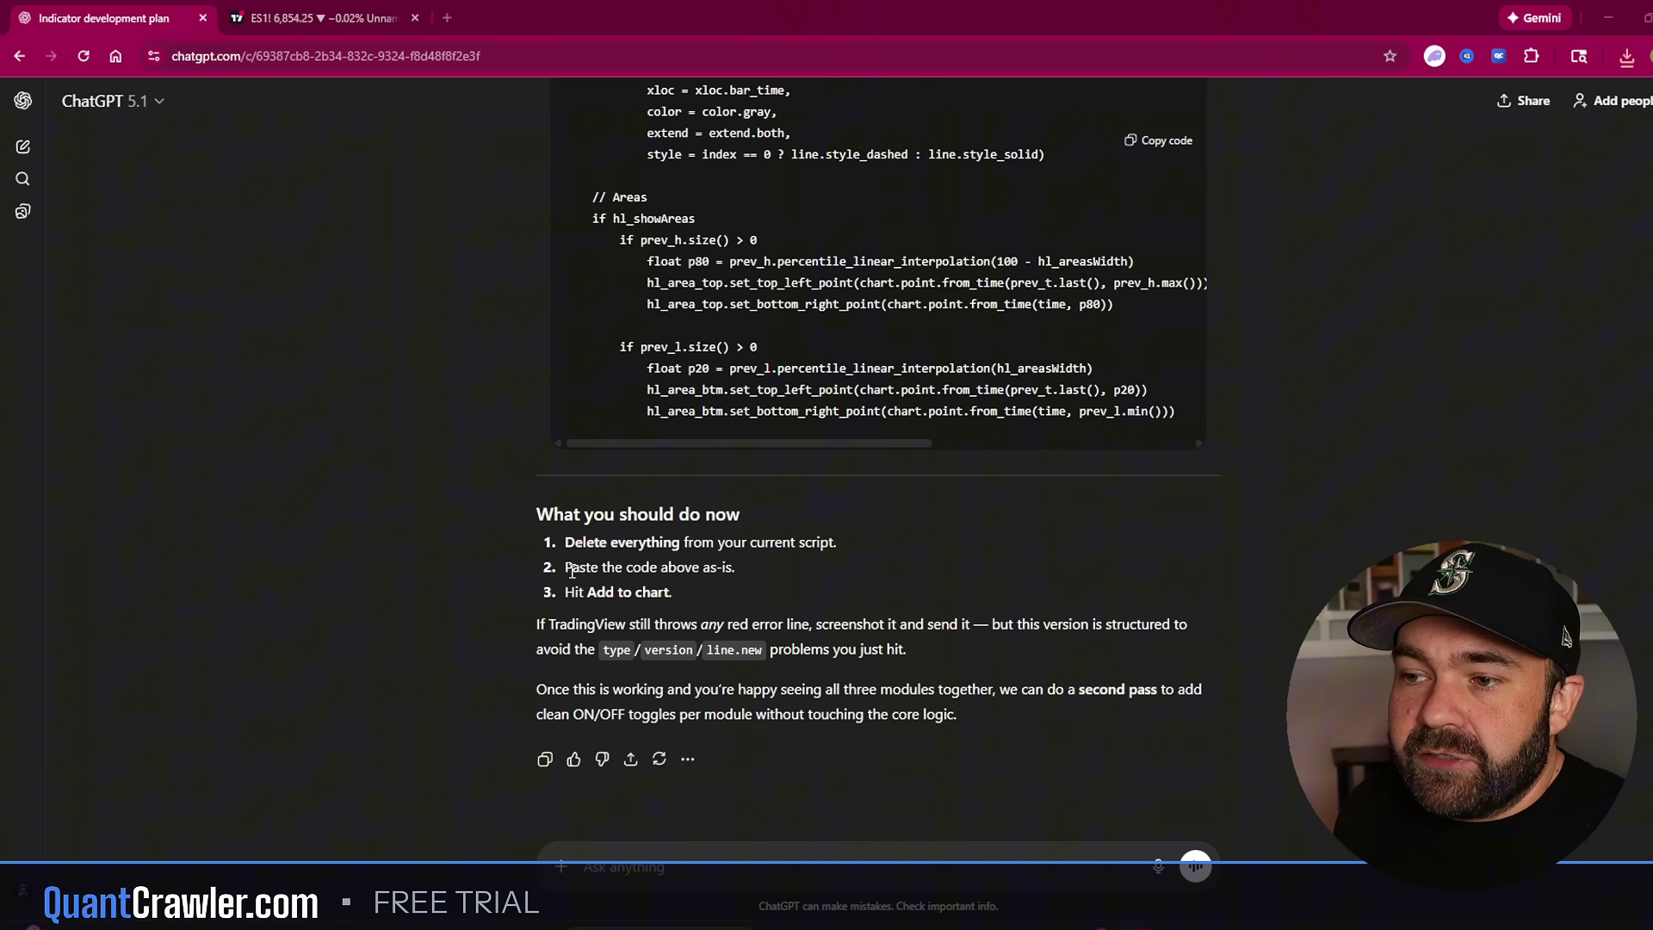
Clear the old code from the untitled Pine script in TradingView
click(276, 14)
click(1118, 388)
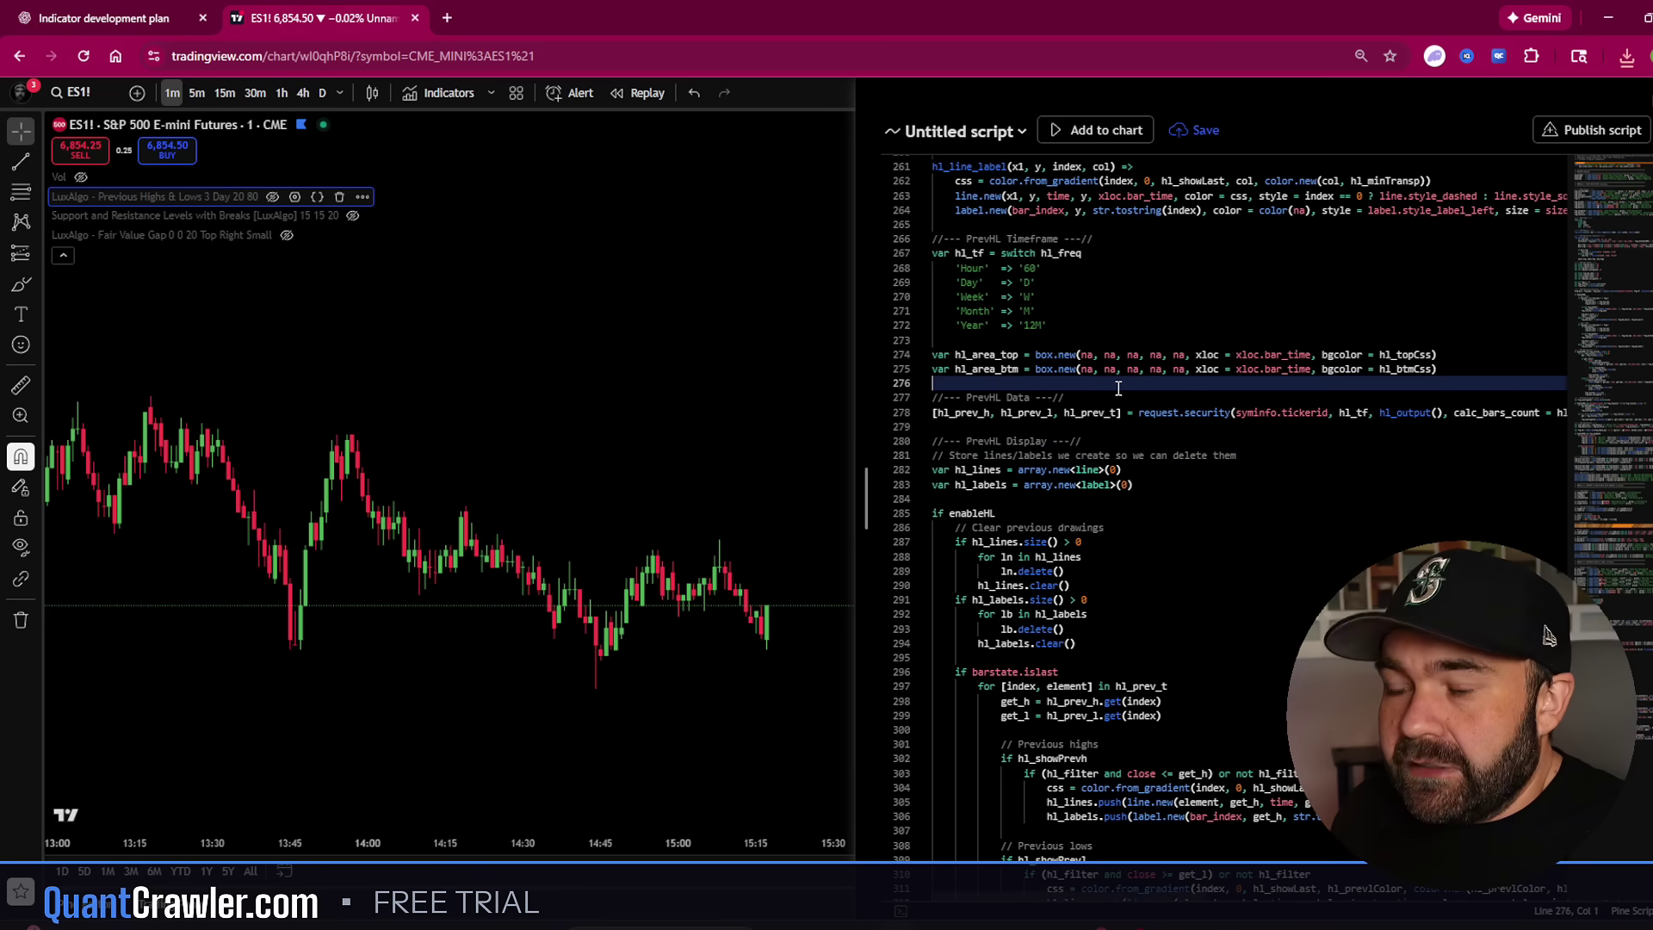
key(ctrl+a)
key(Delete)
Paste the regenerated 3-in-1 script from ChatGPT into the editor and add it to the chart
click(54, 11)
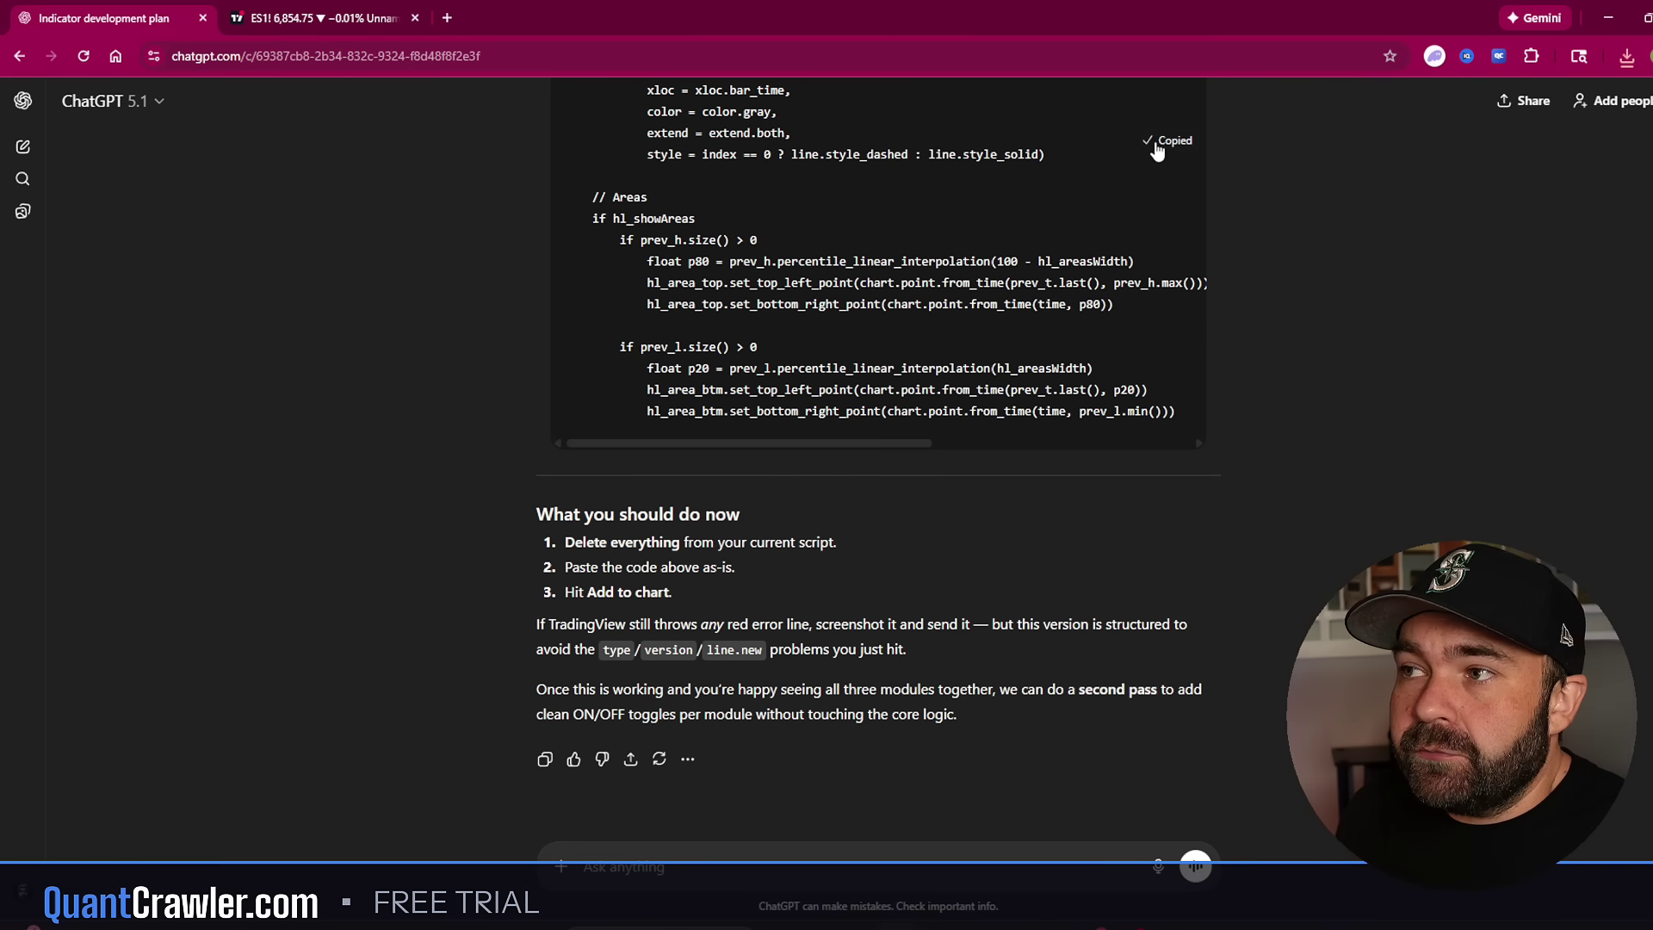
key(ctrl+Tab)
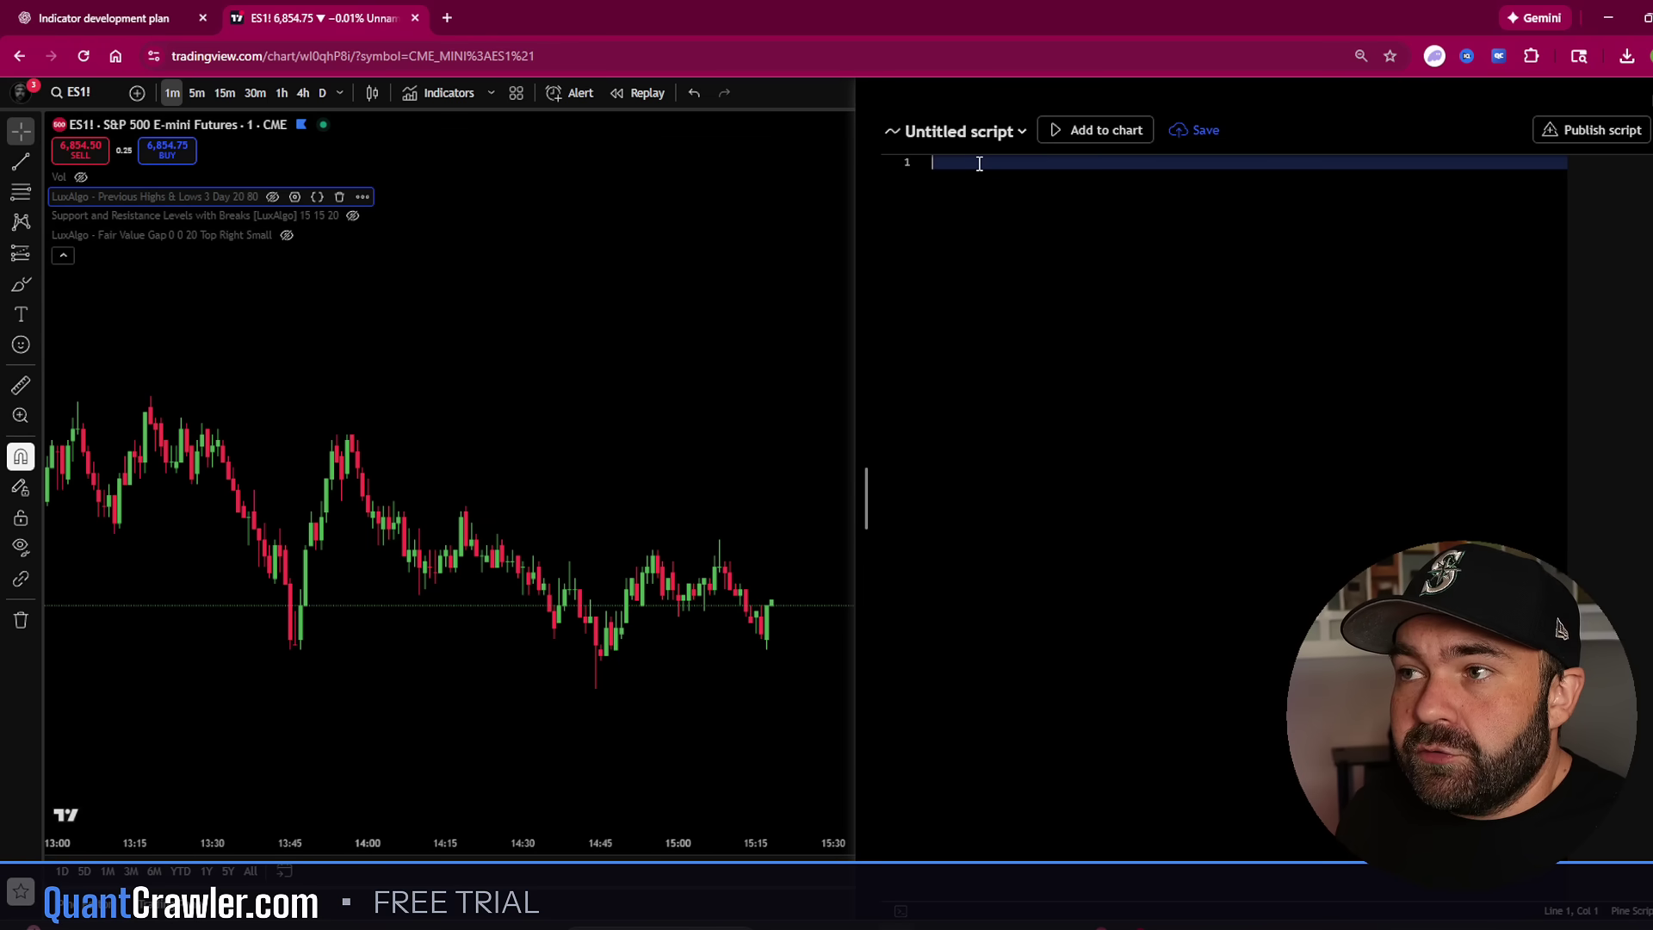
key(ctrl+v)
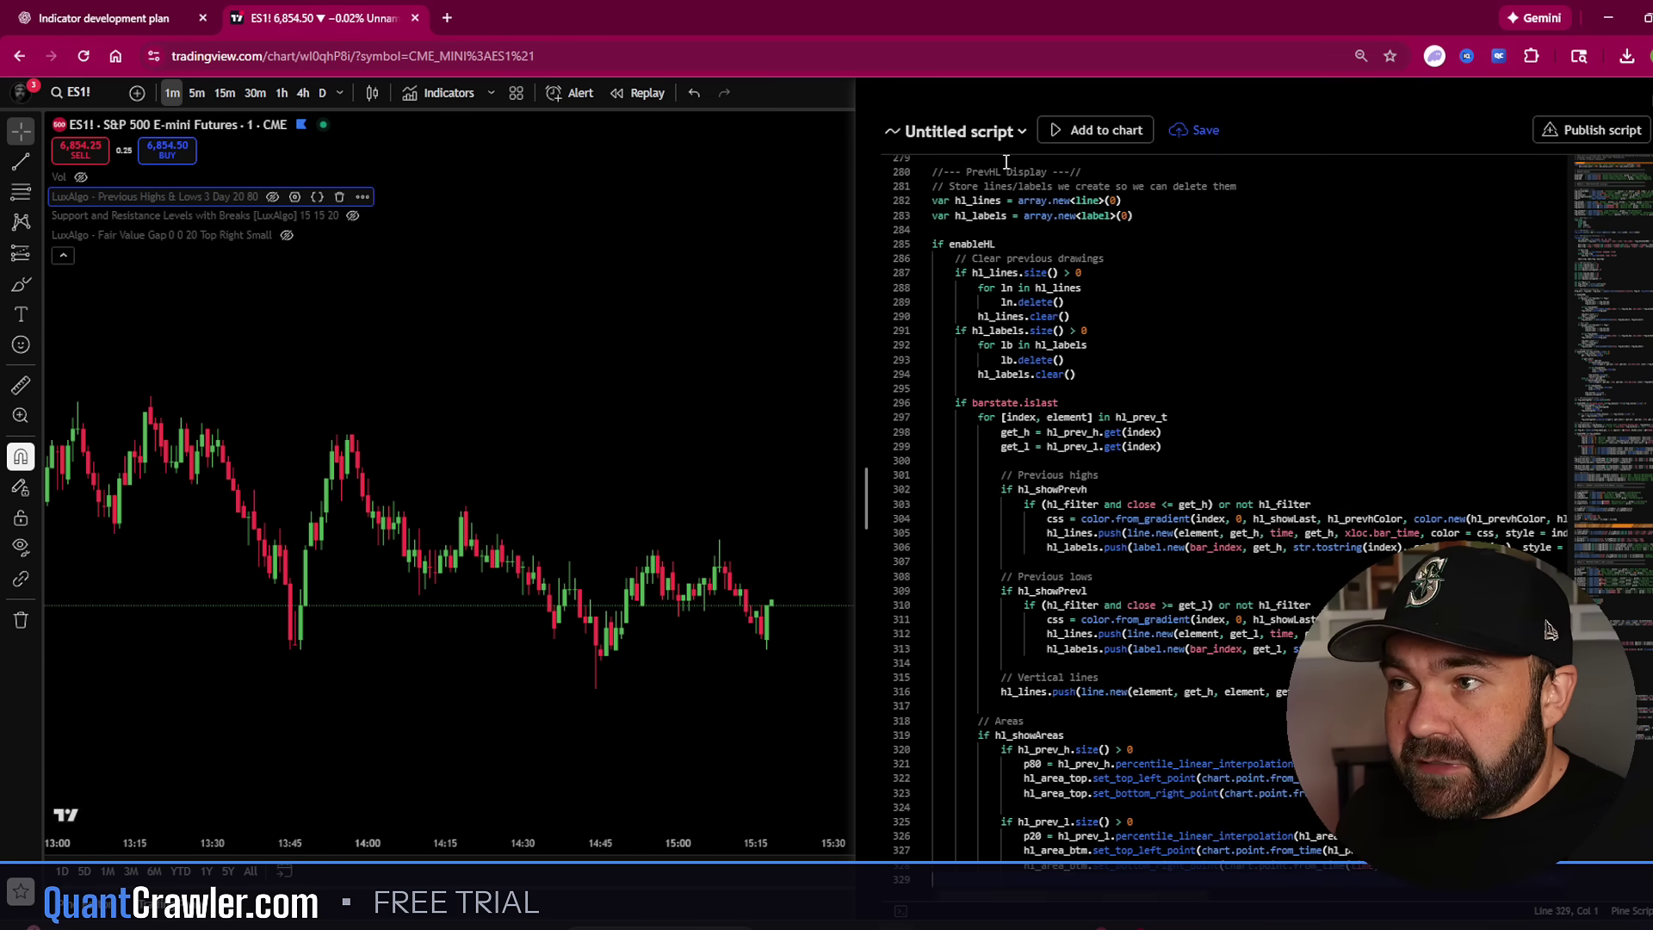
click(1095, 133)
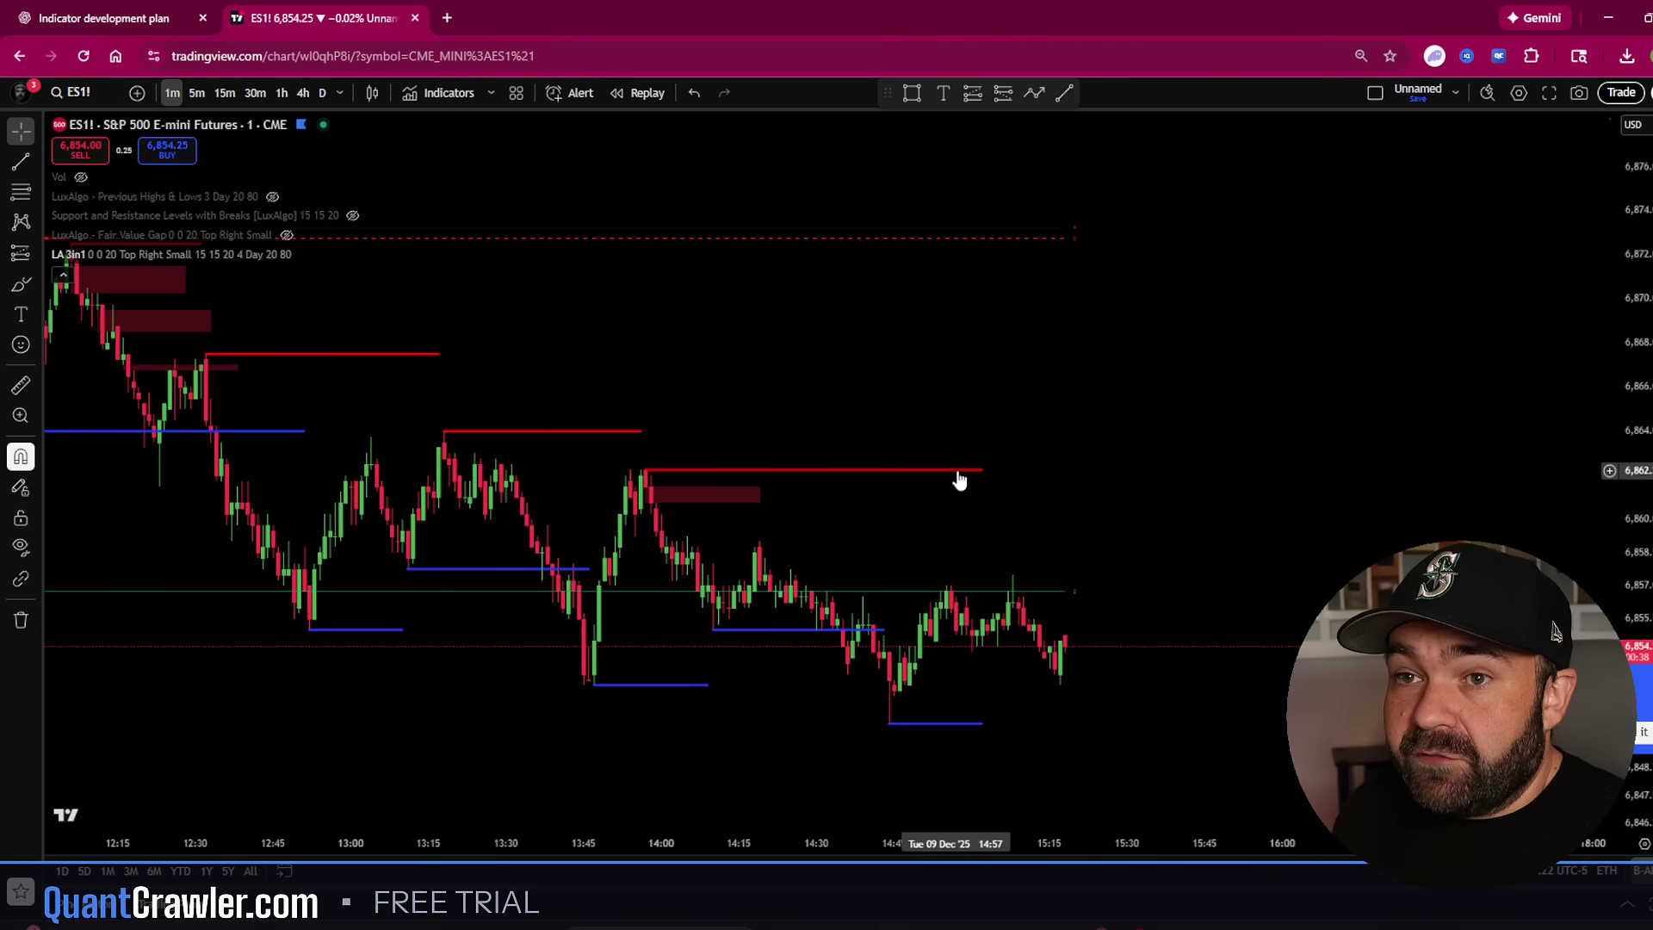
mouse_move(171, 254)
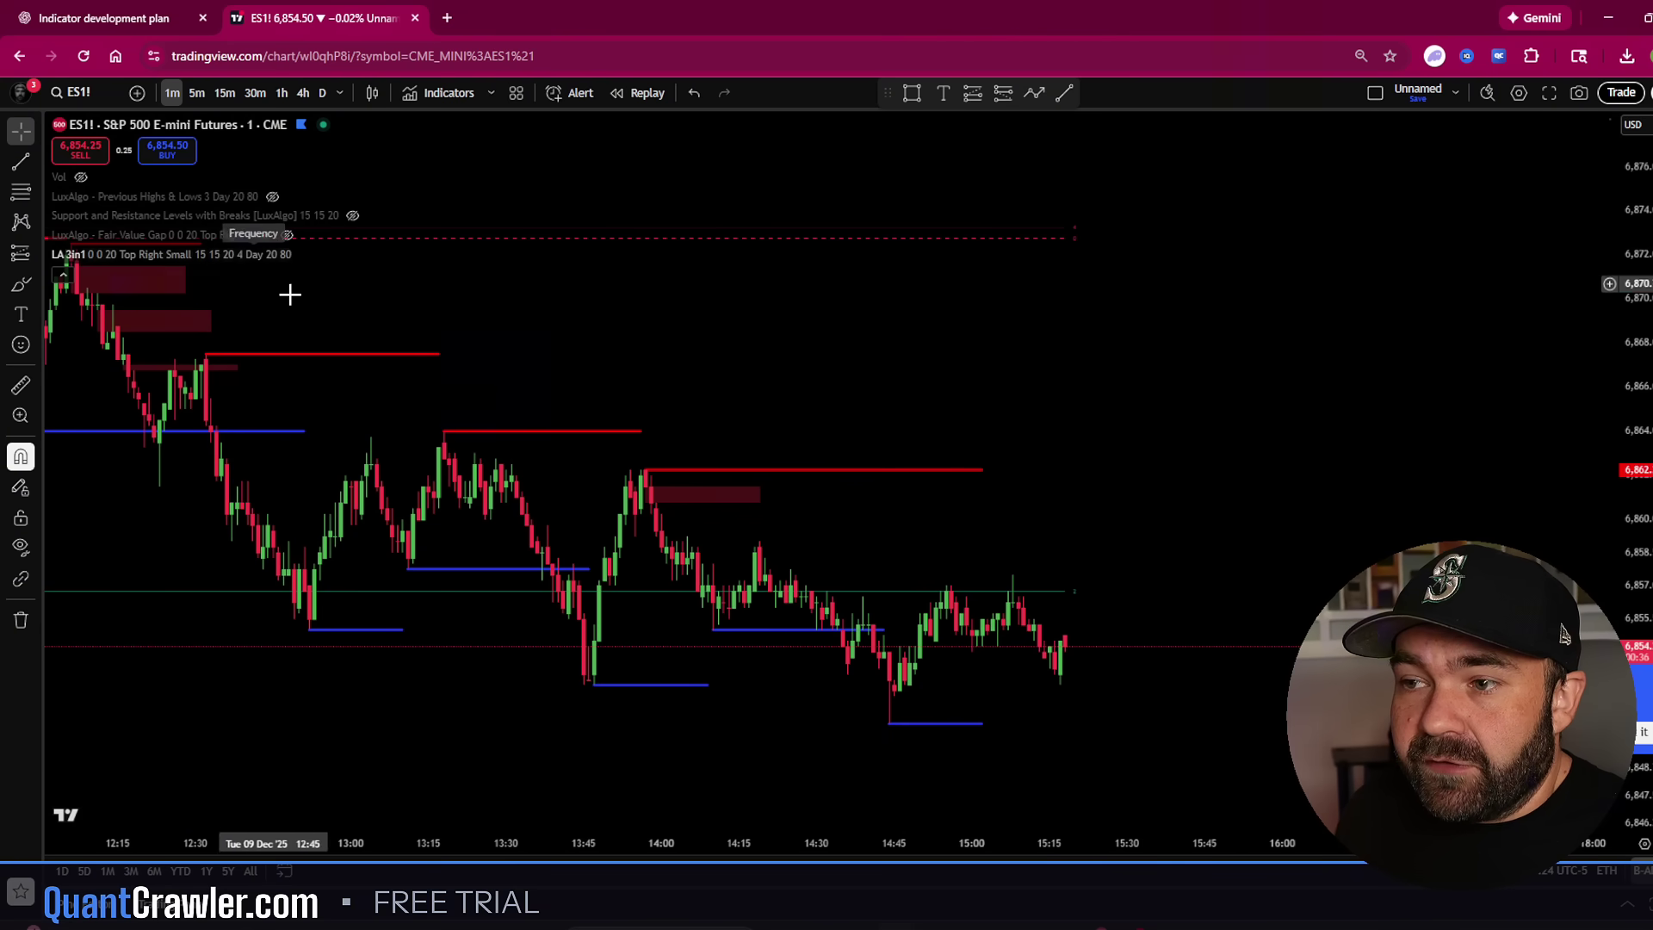
Hide LA 3in1 and show the three original LuxAlgo indicators to compare their levels on the chart
click(306, 254)
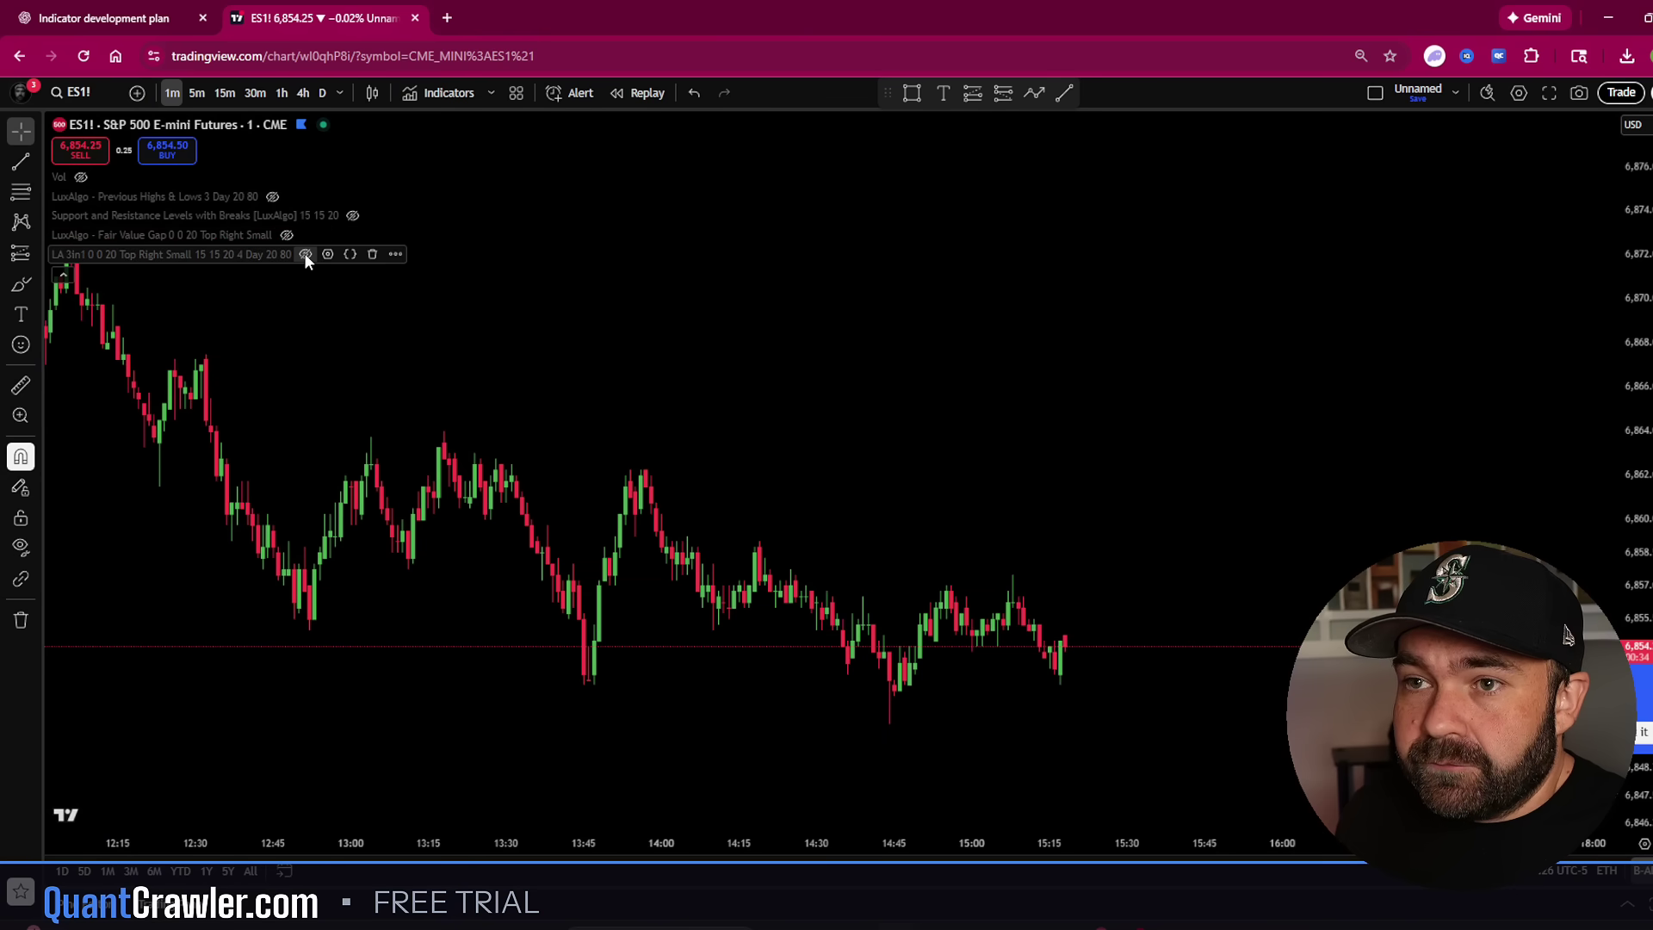
click(282, 234)
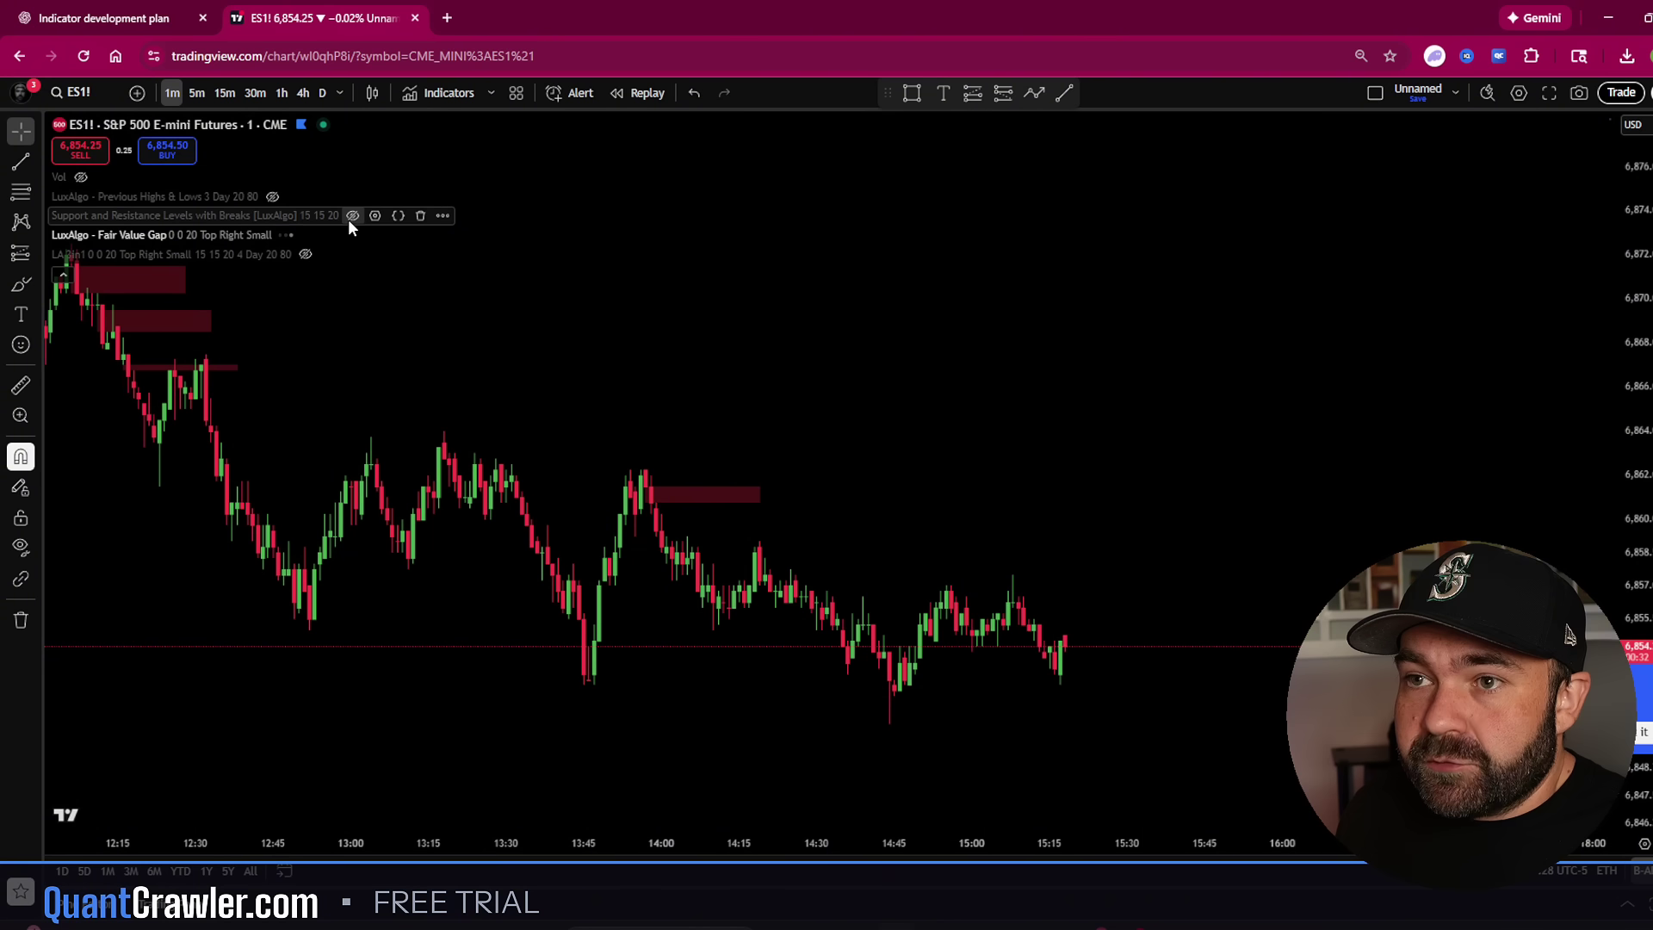
click(351, 216)
click(273, 195)
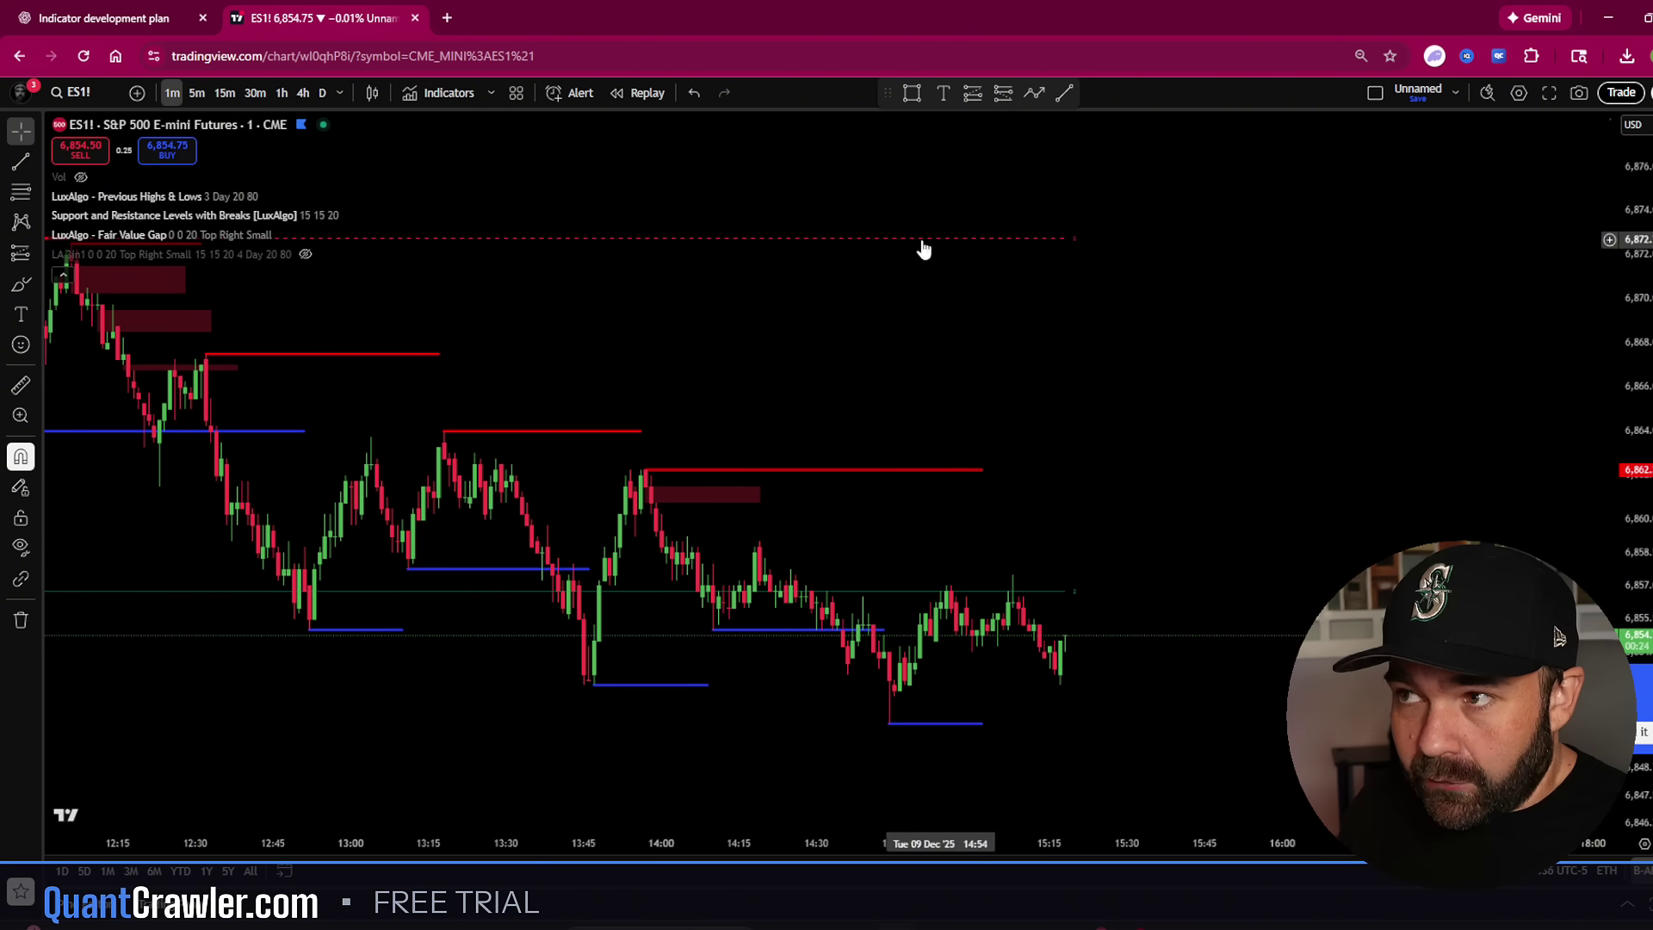
drag(877, 243, 749, 648)
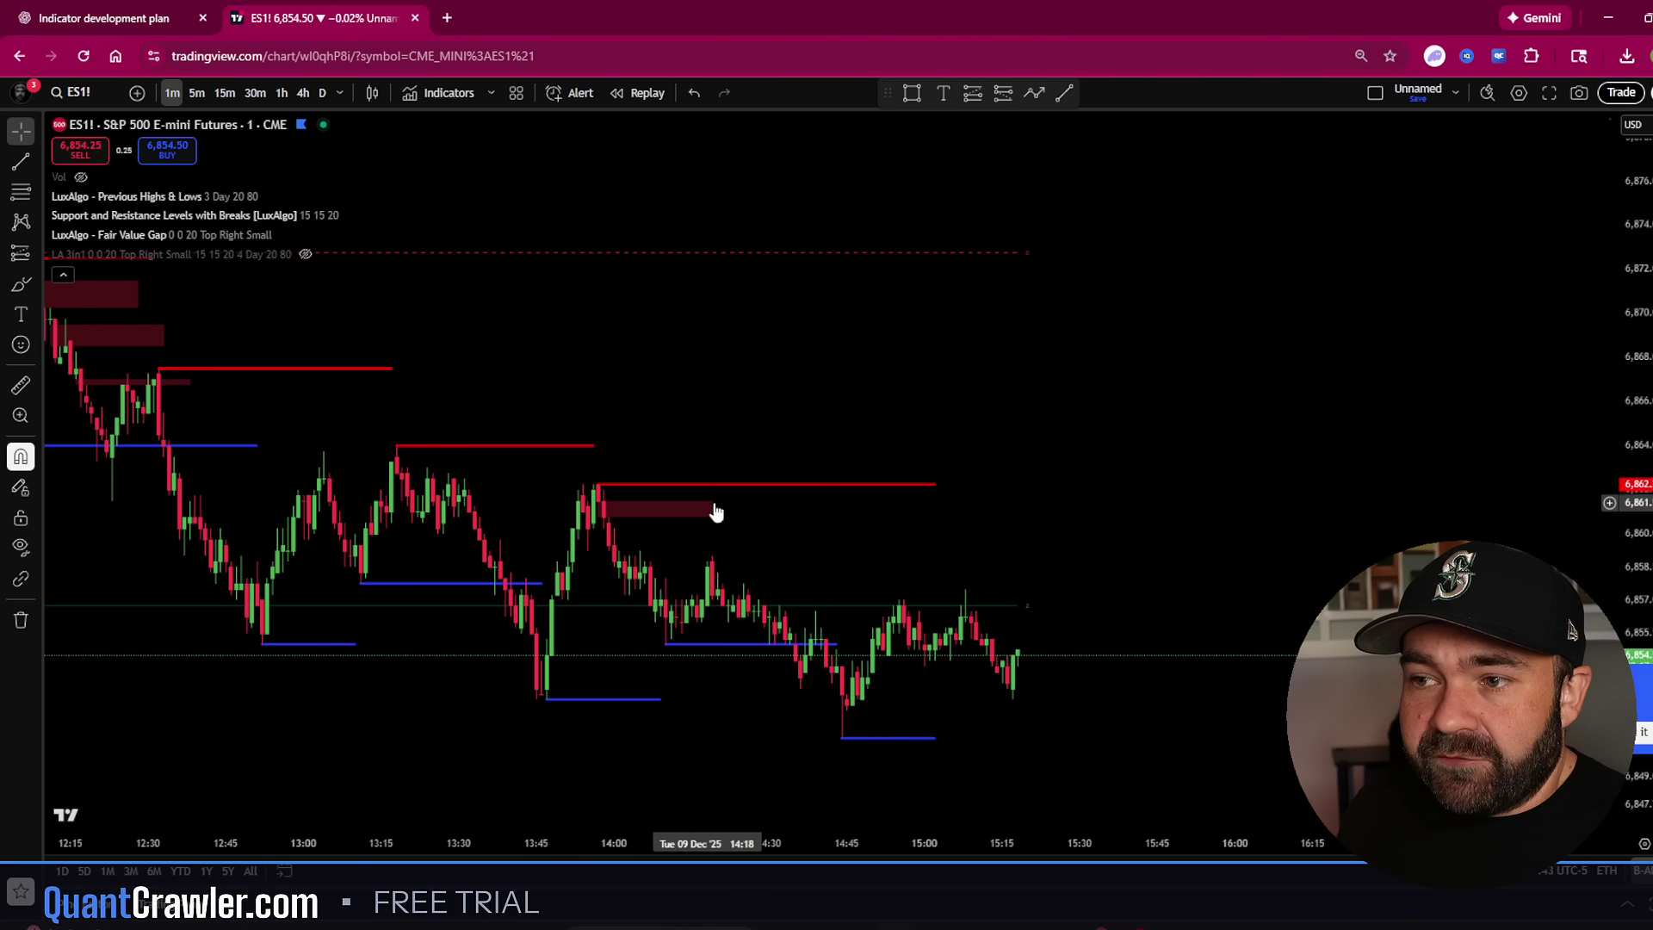
drag(152, 363, 247, 390)
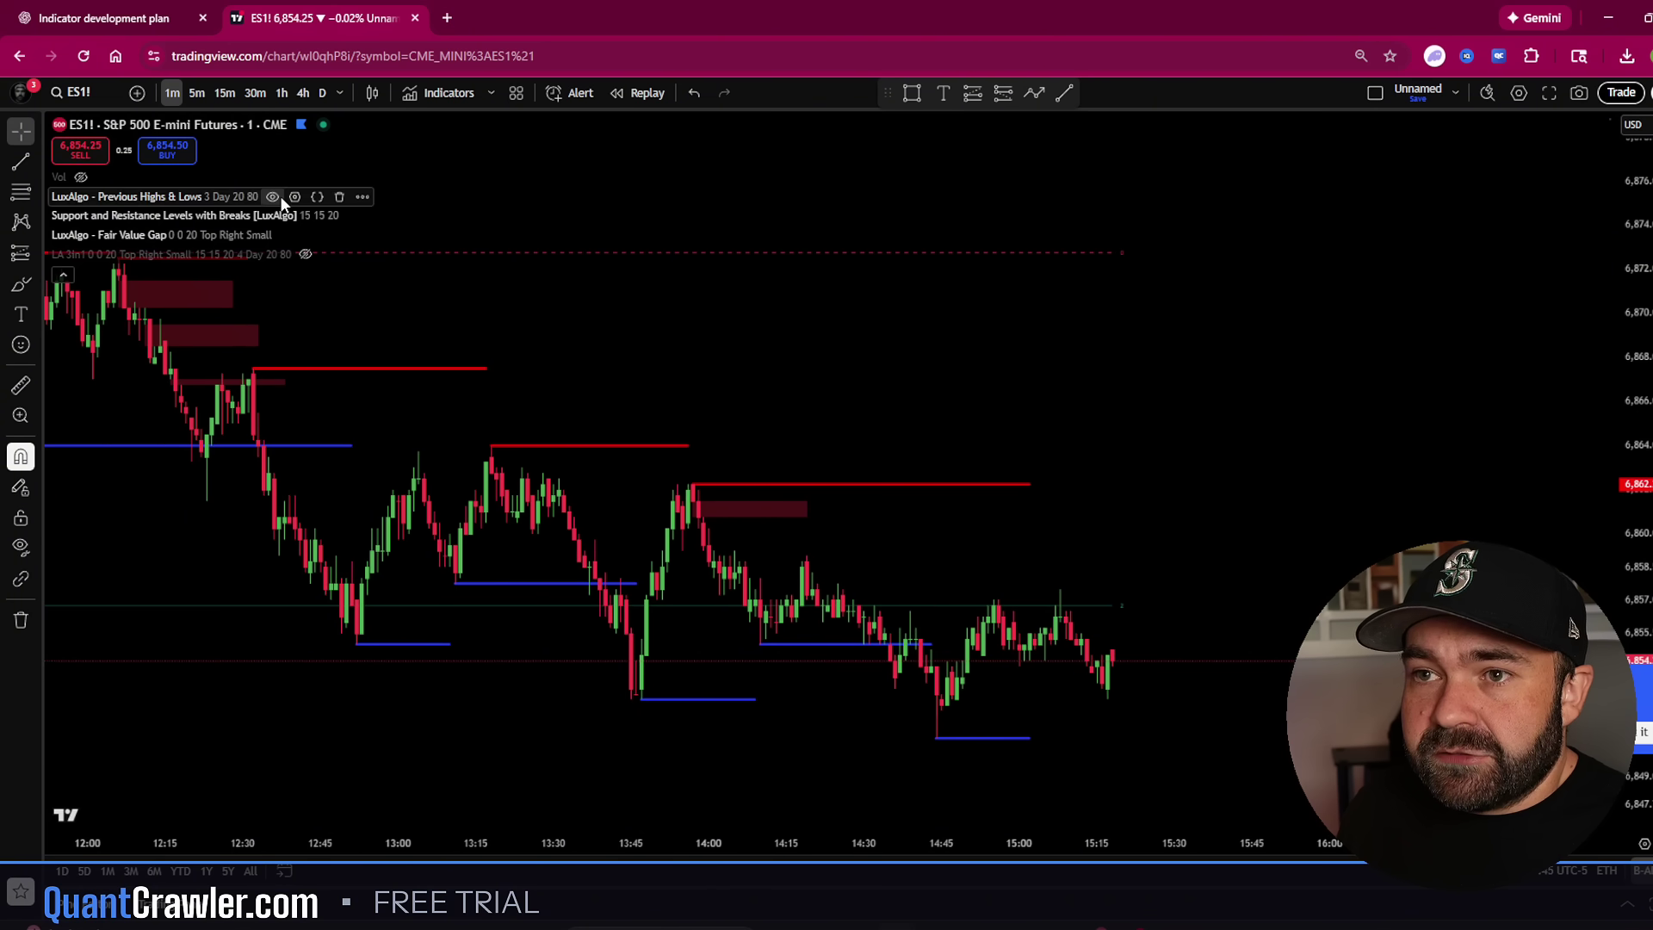
Hide the originals again, leaving only LA 3in1 shown, and bring up its settings
click(349, 214)
click(286, 234)
click(305, 253)
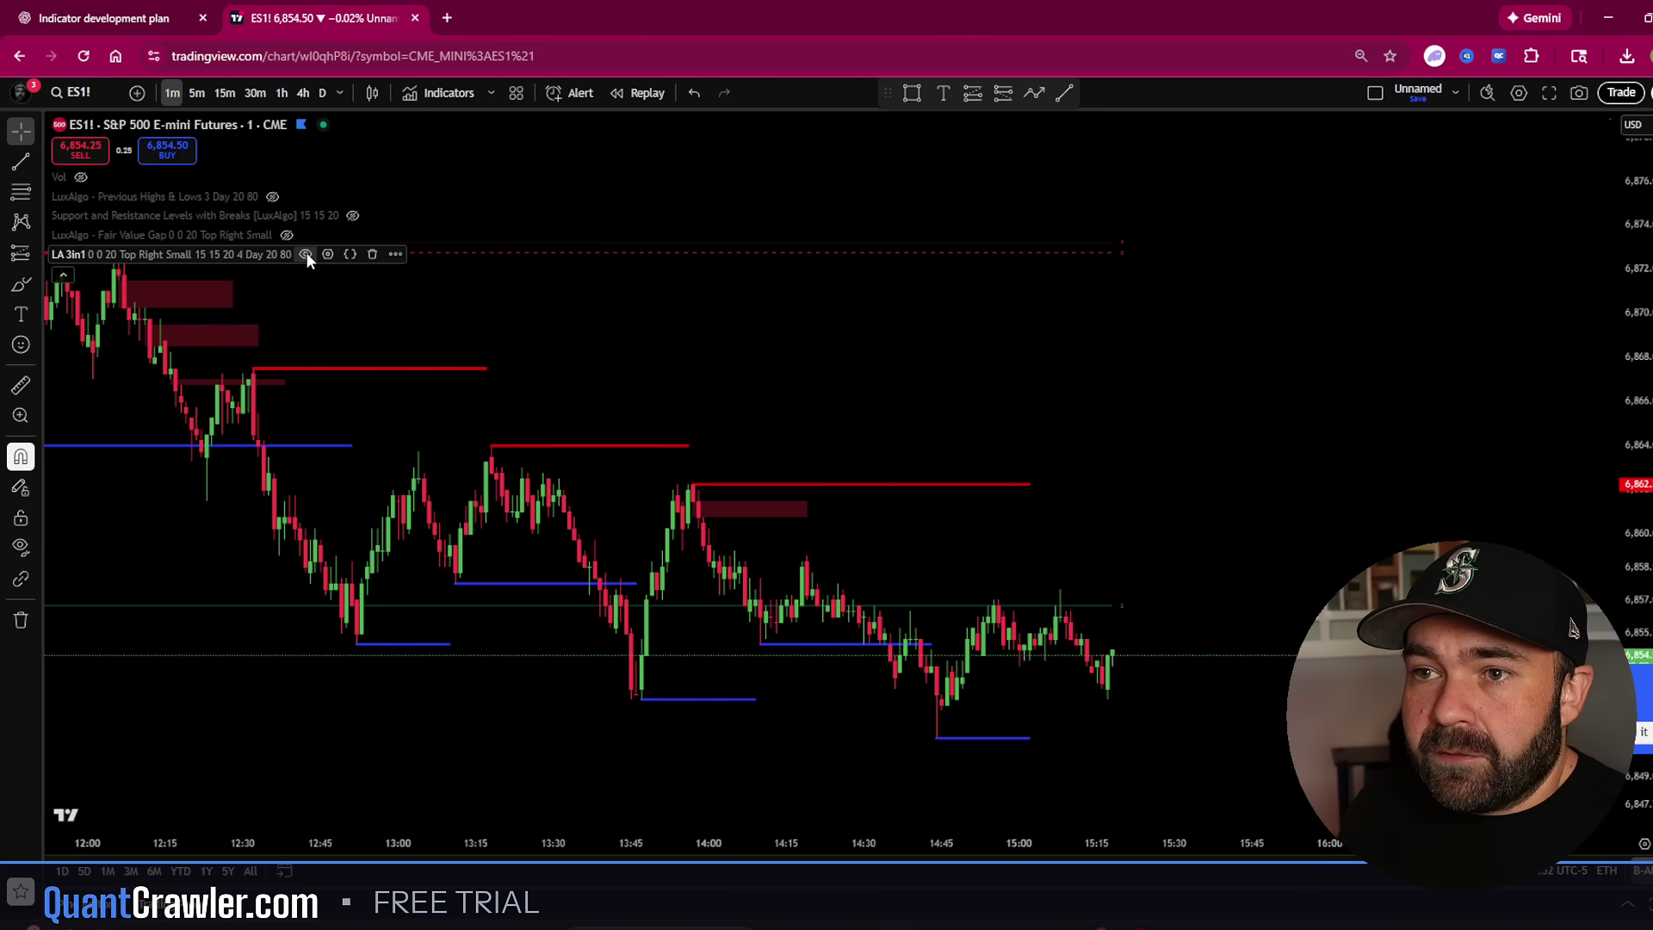
click(330, 253)
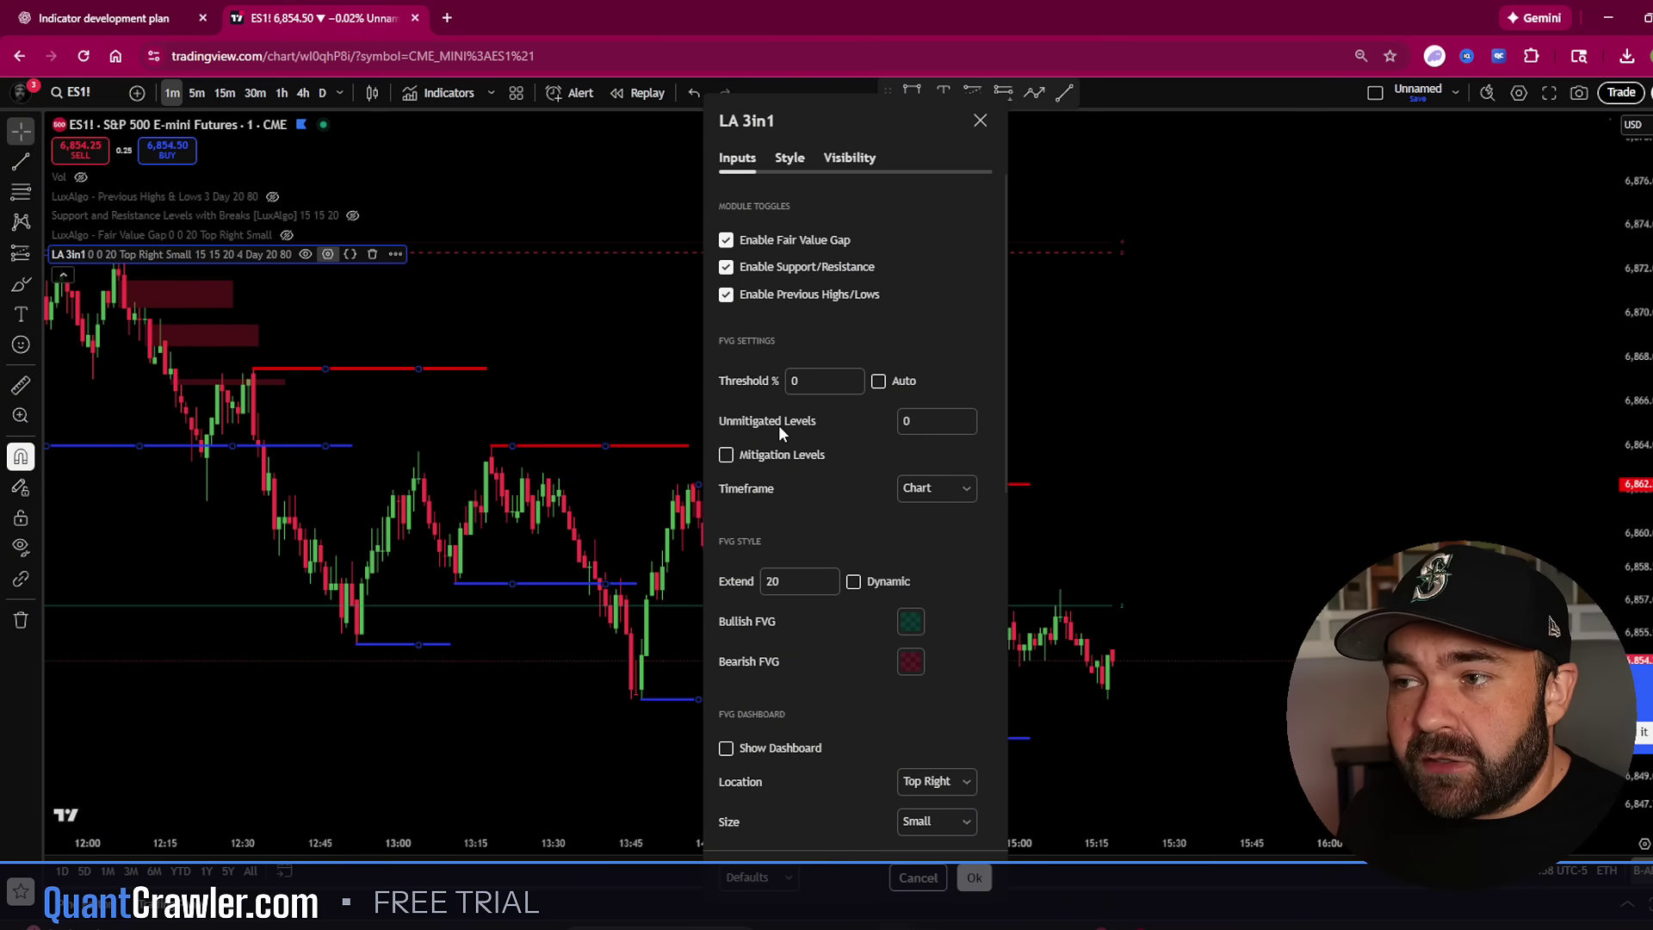
scroll(771, 440, down, 1)
scroll(770, 446, down, 2)
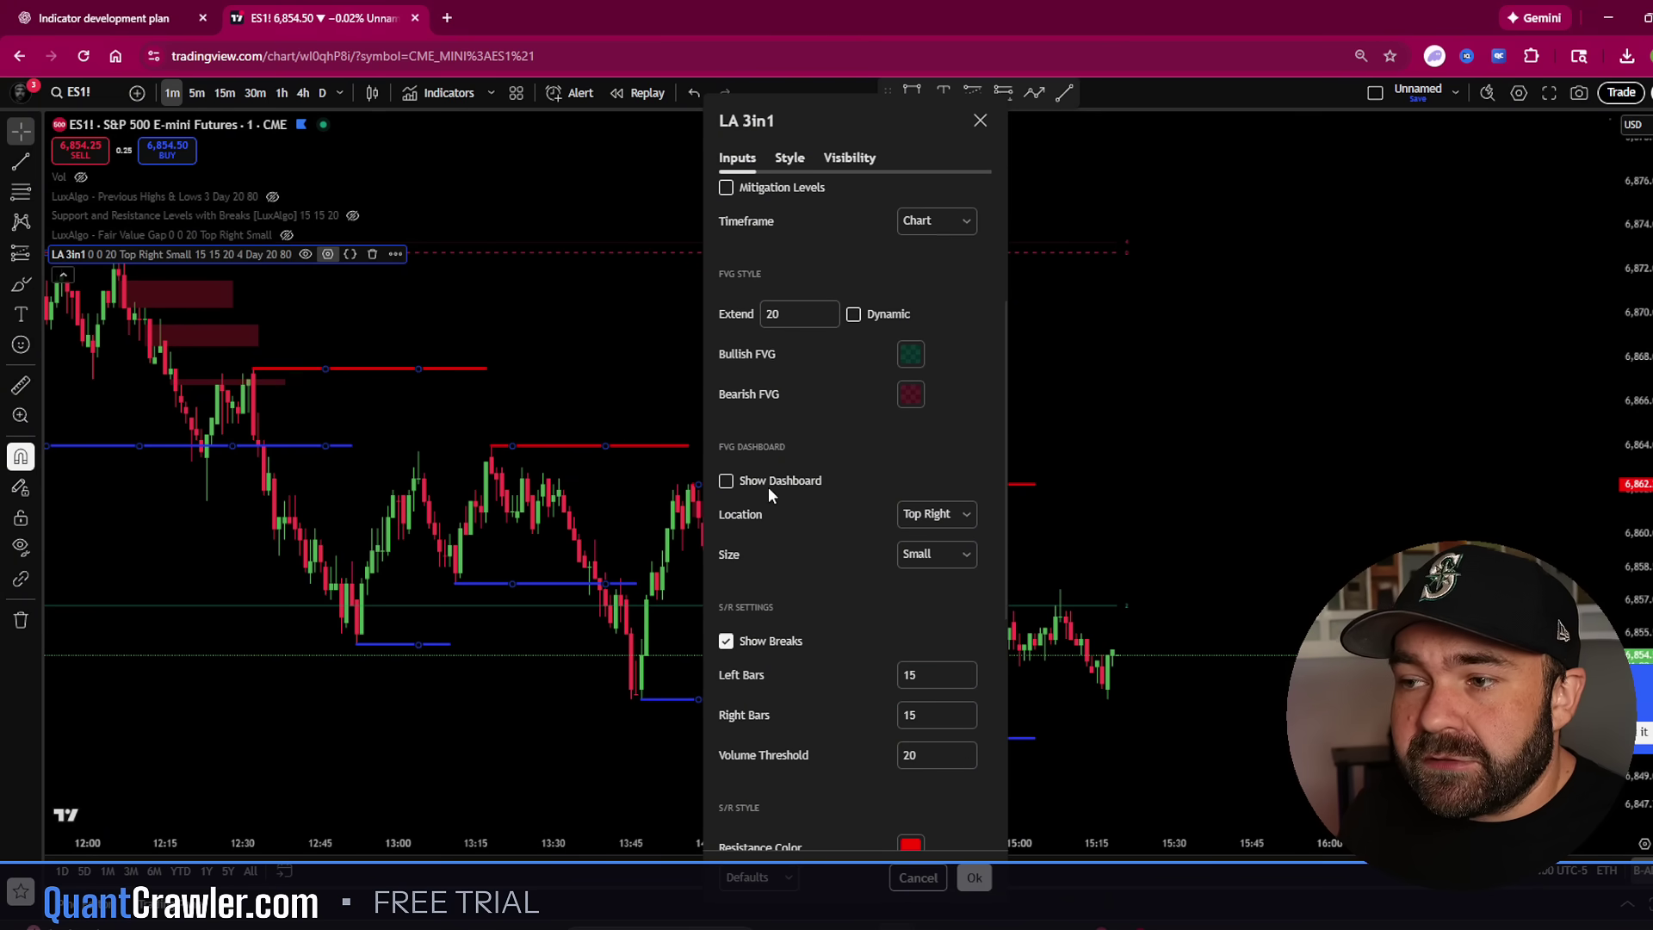
Try a fair value gap Extend of 100, restore 20, and close the LA 3in1 settings with Ok
click(805, 316)
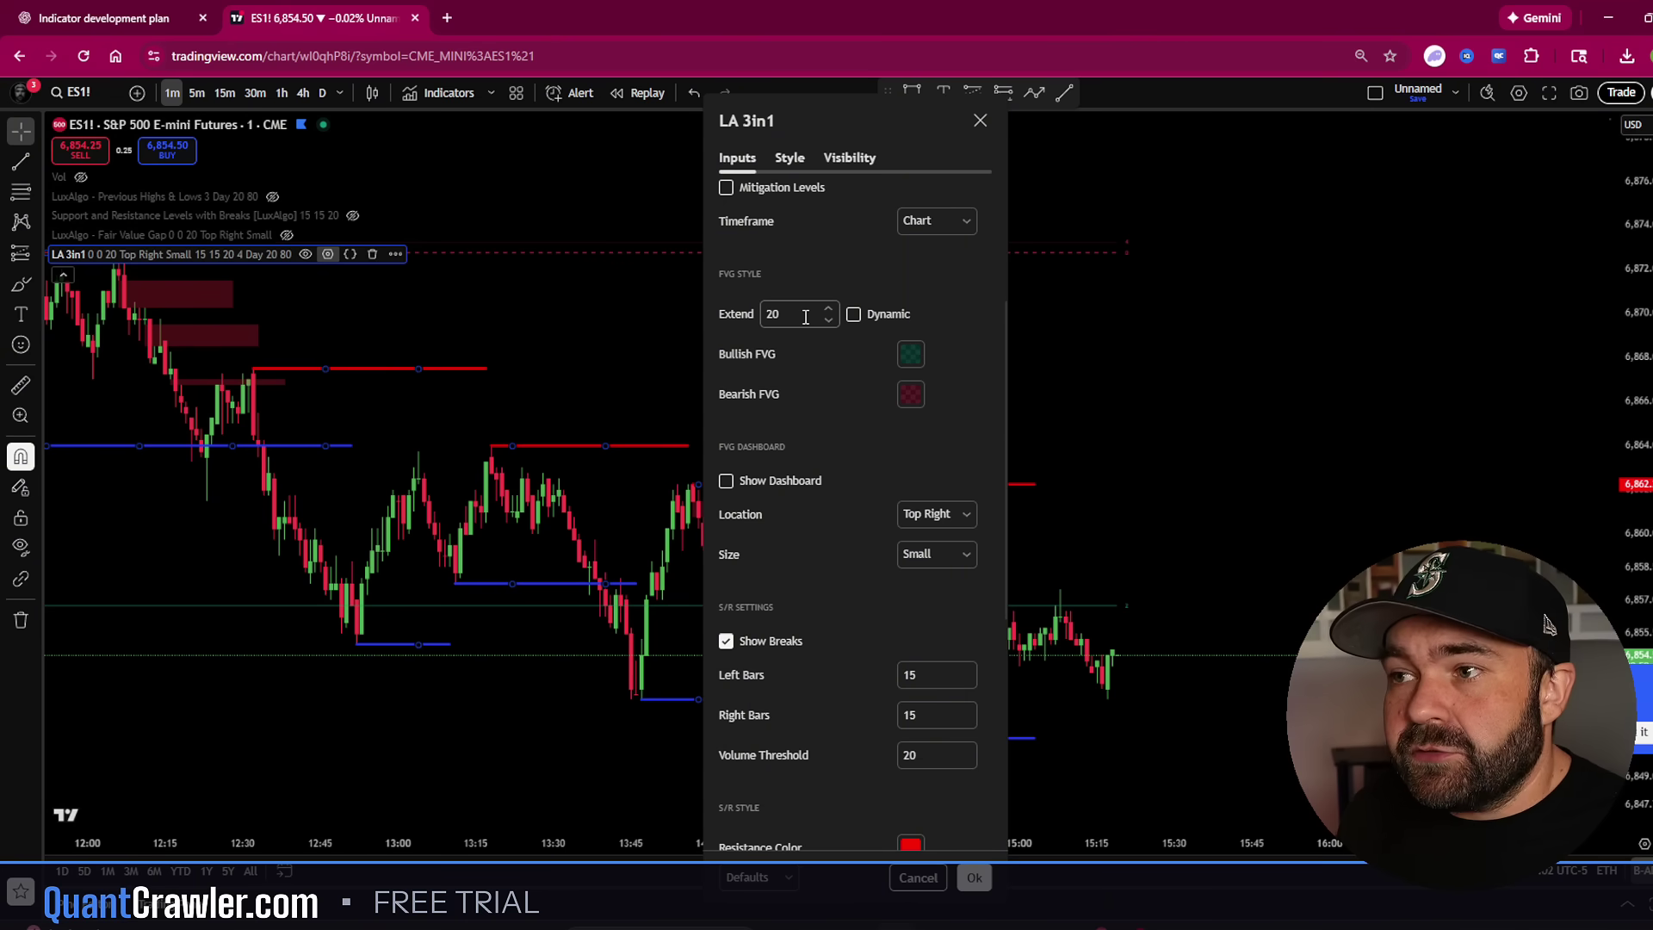
drag(805, 317, 671, 299)
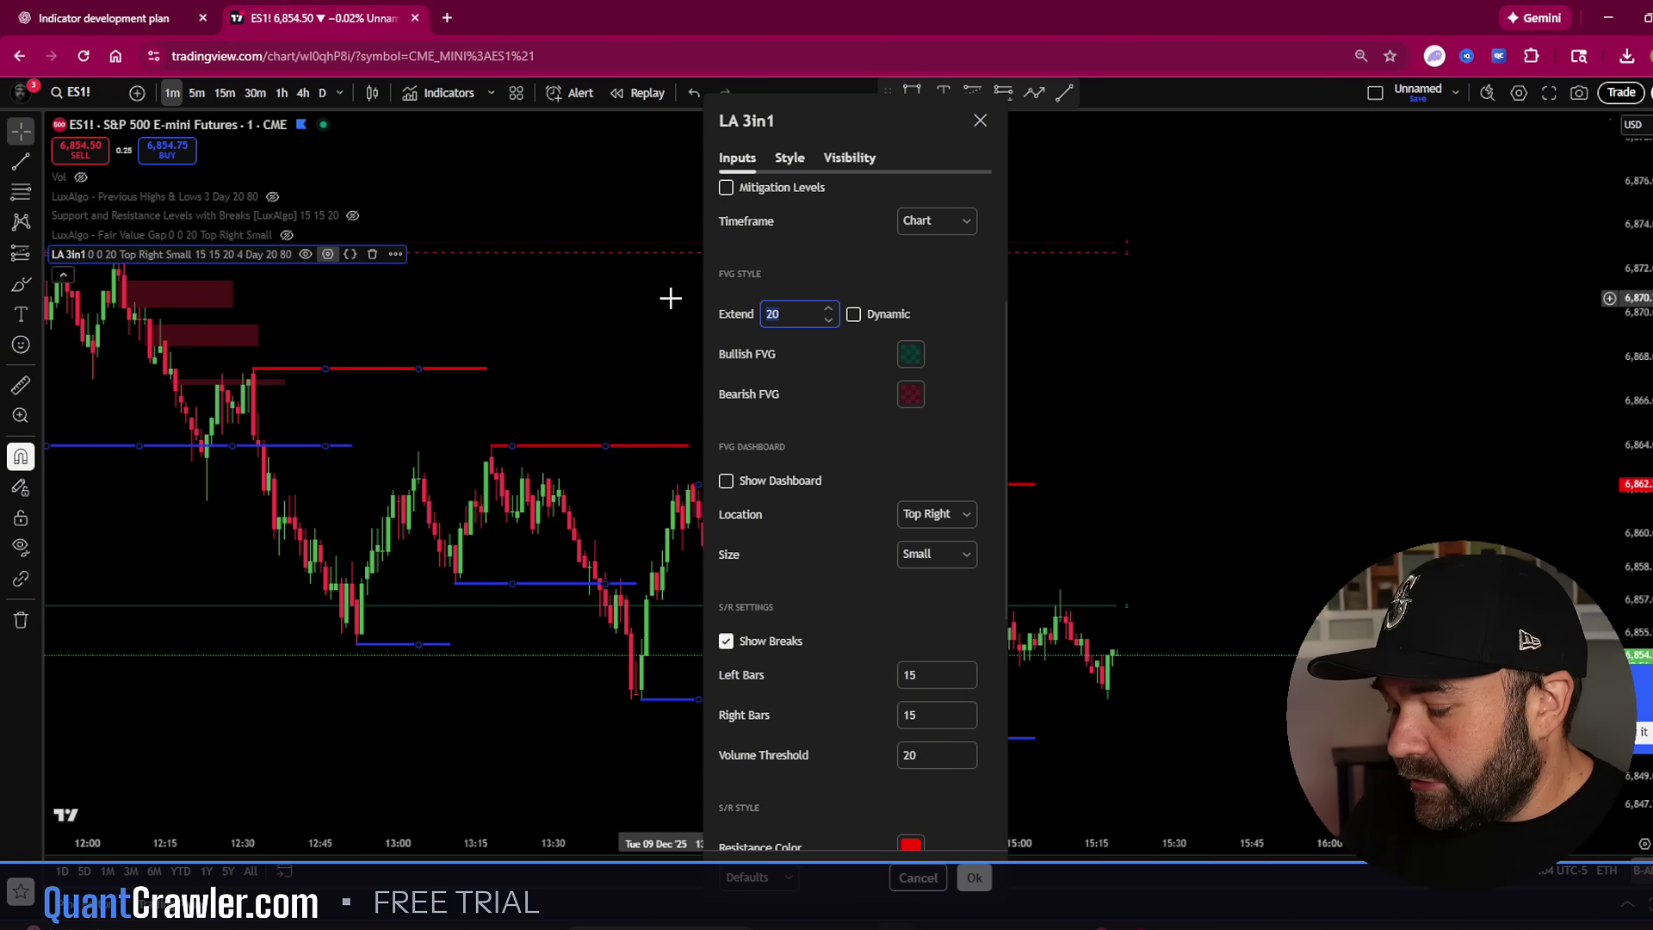
text(100)
click(846, 714)
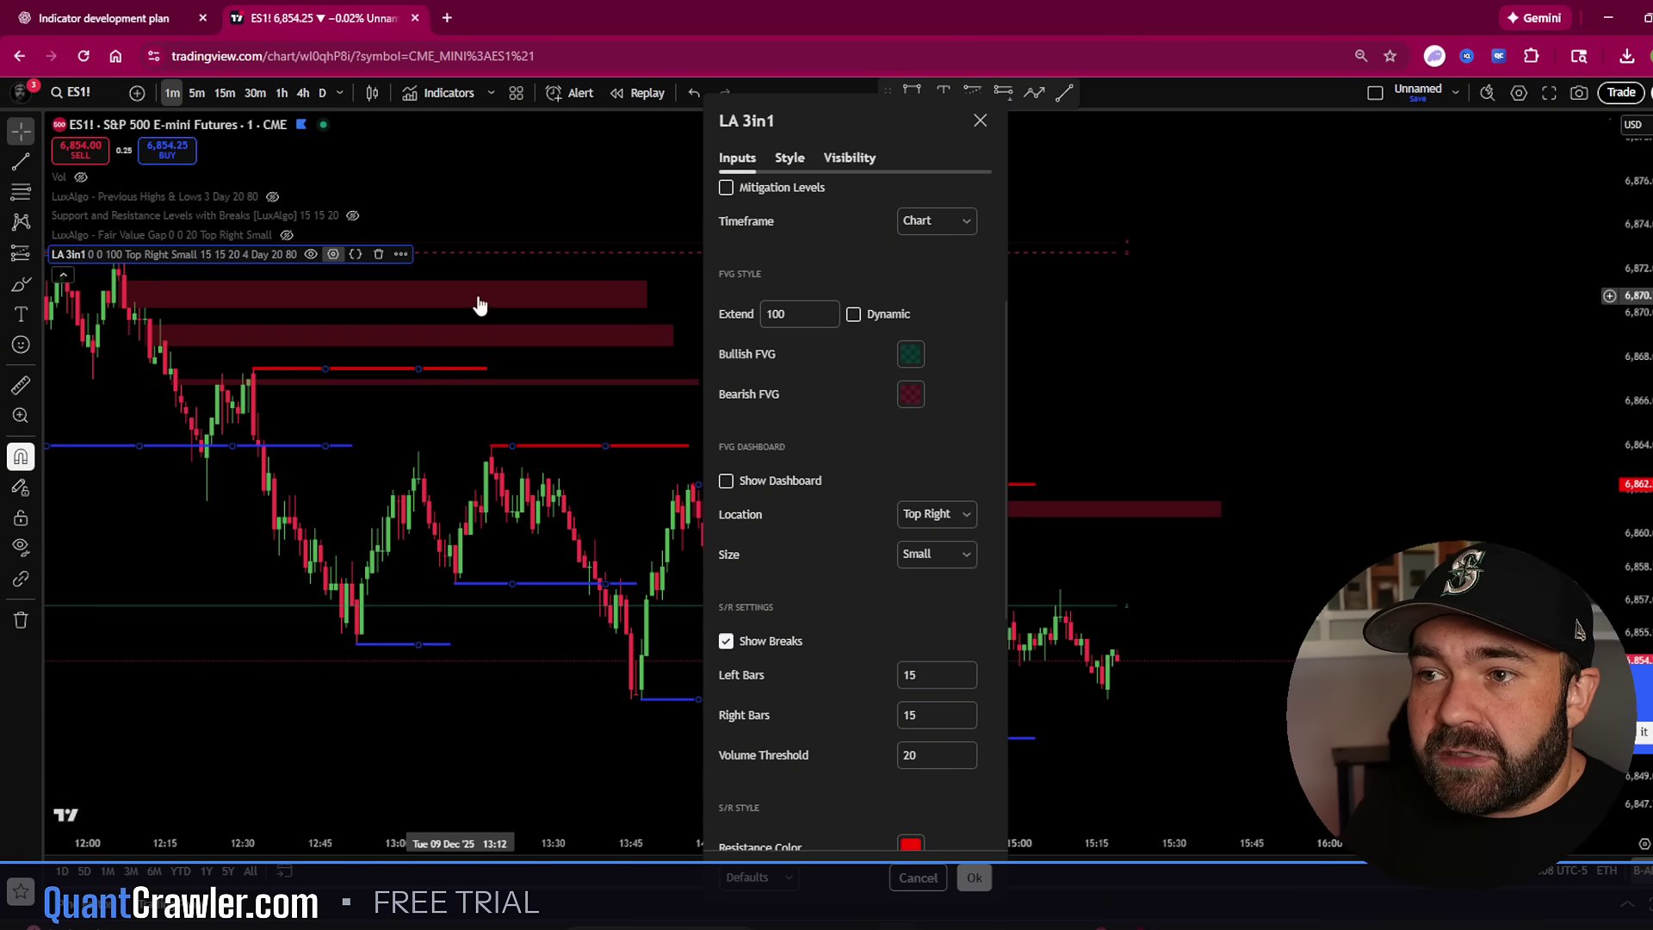
key(Tab)
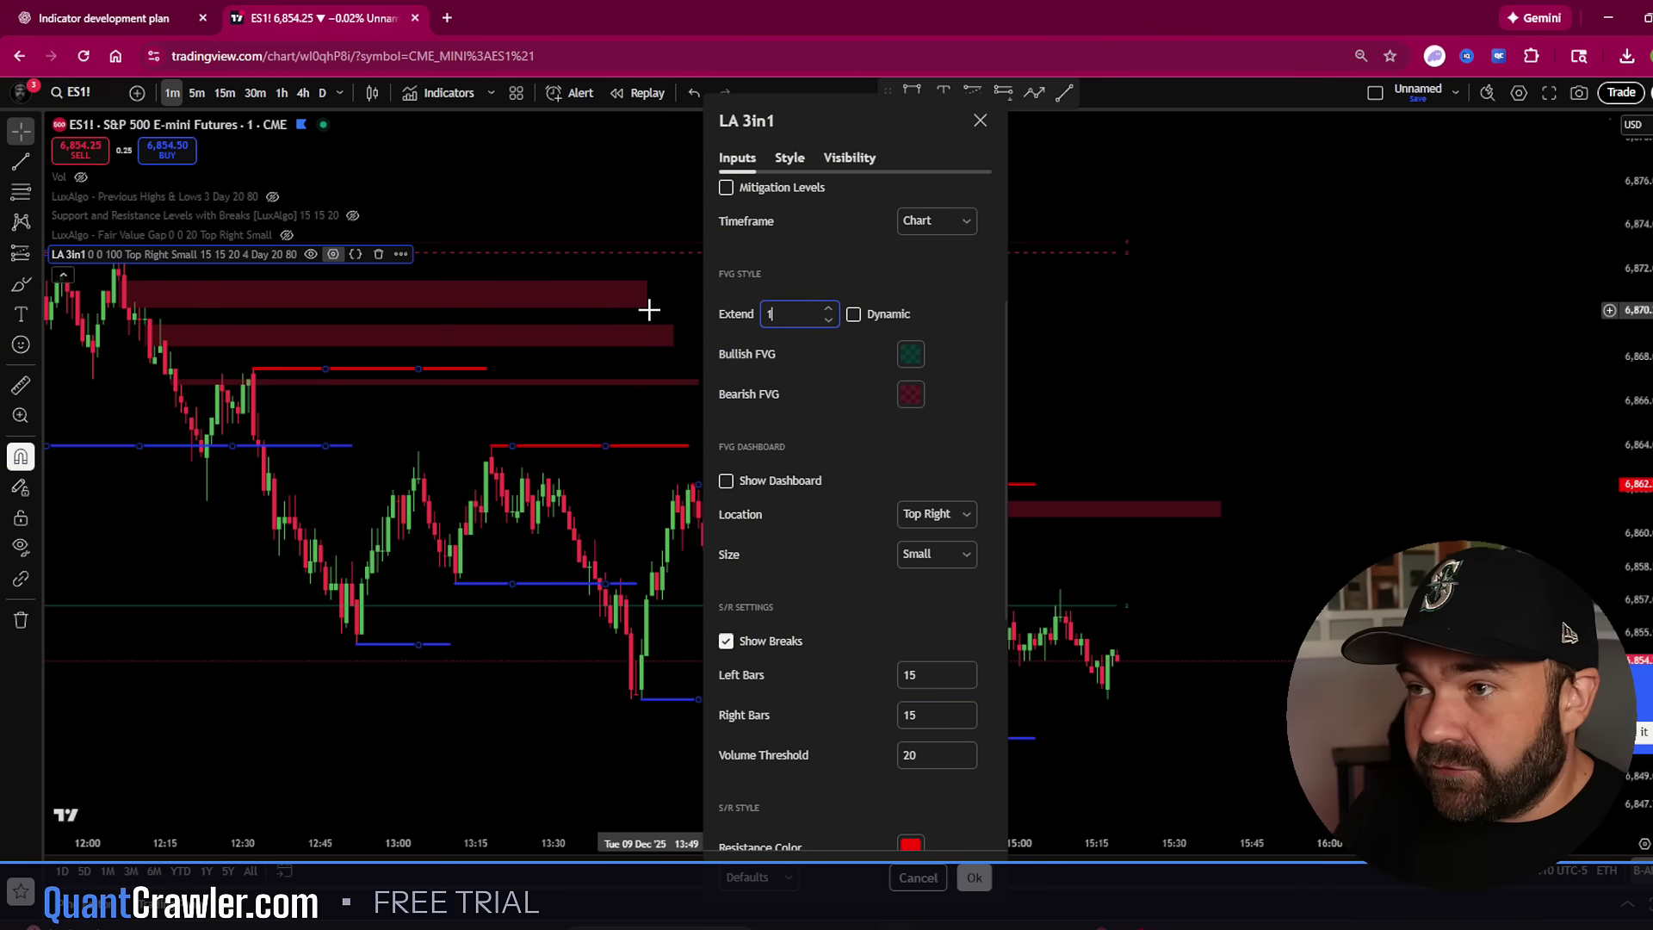
text(20)
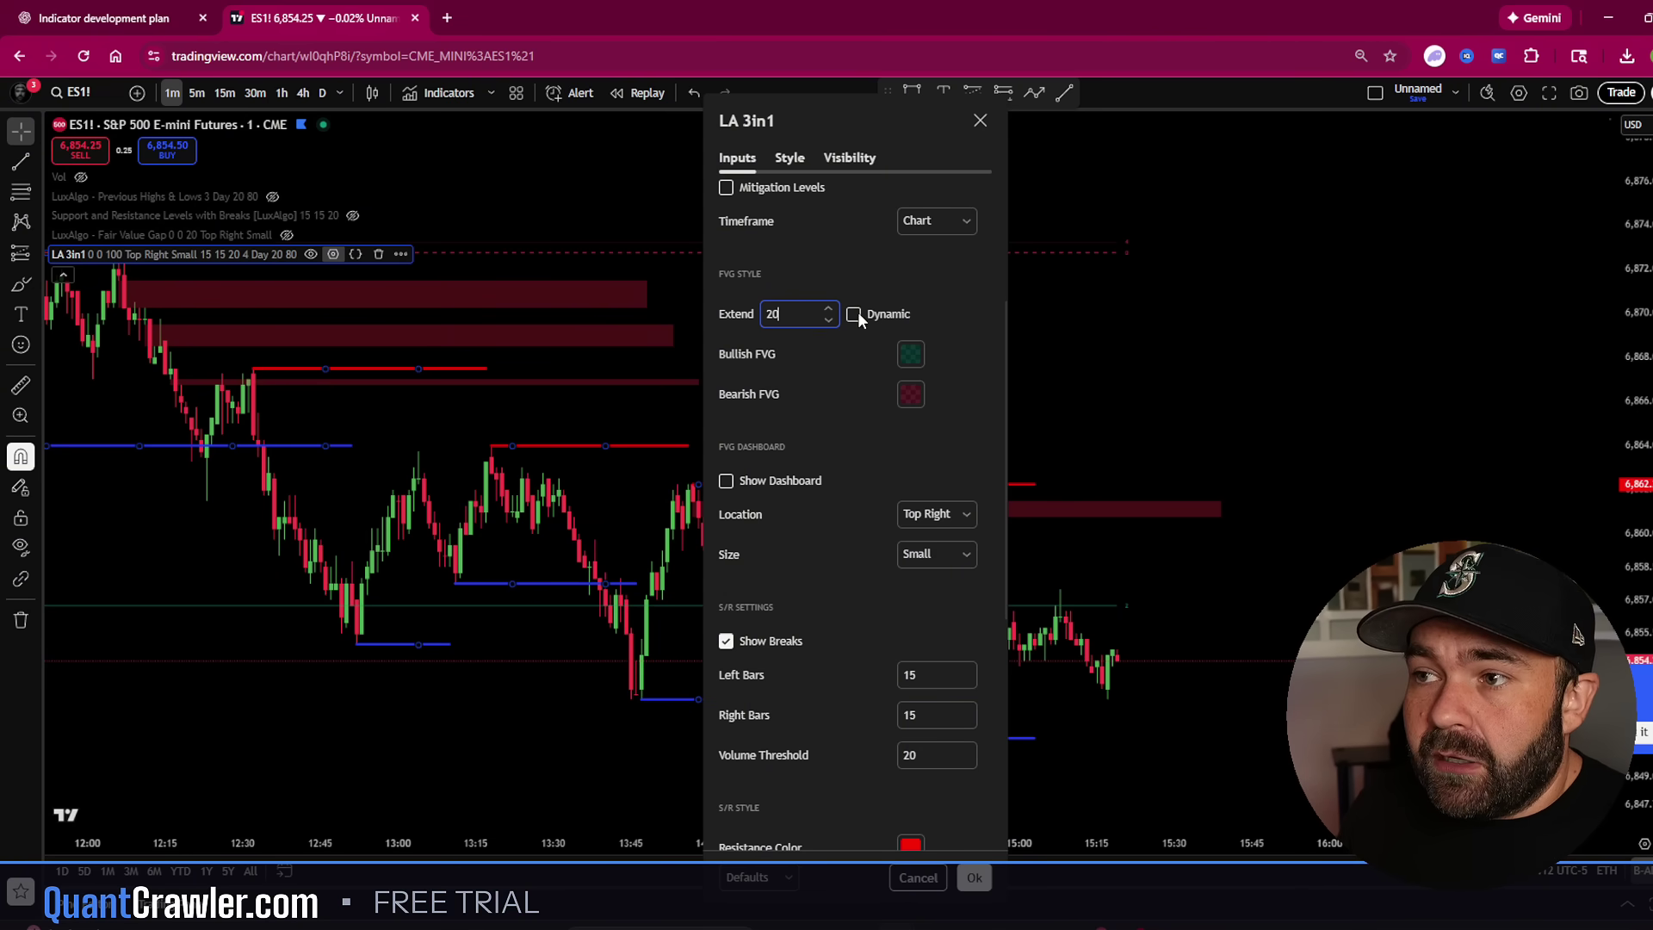
scroll(859, 464, down, 3)
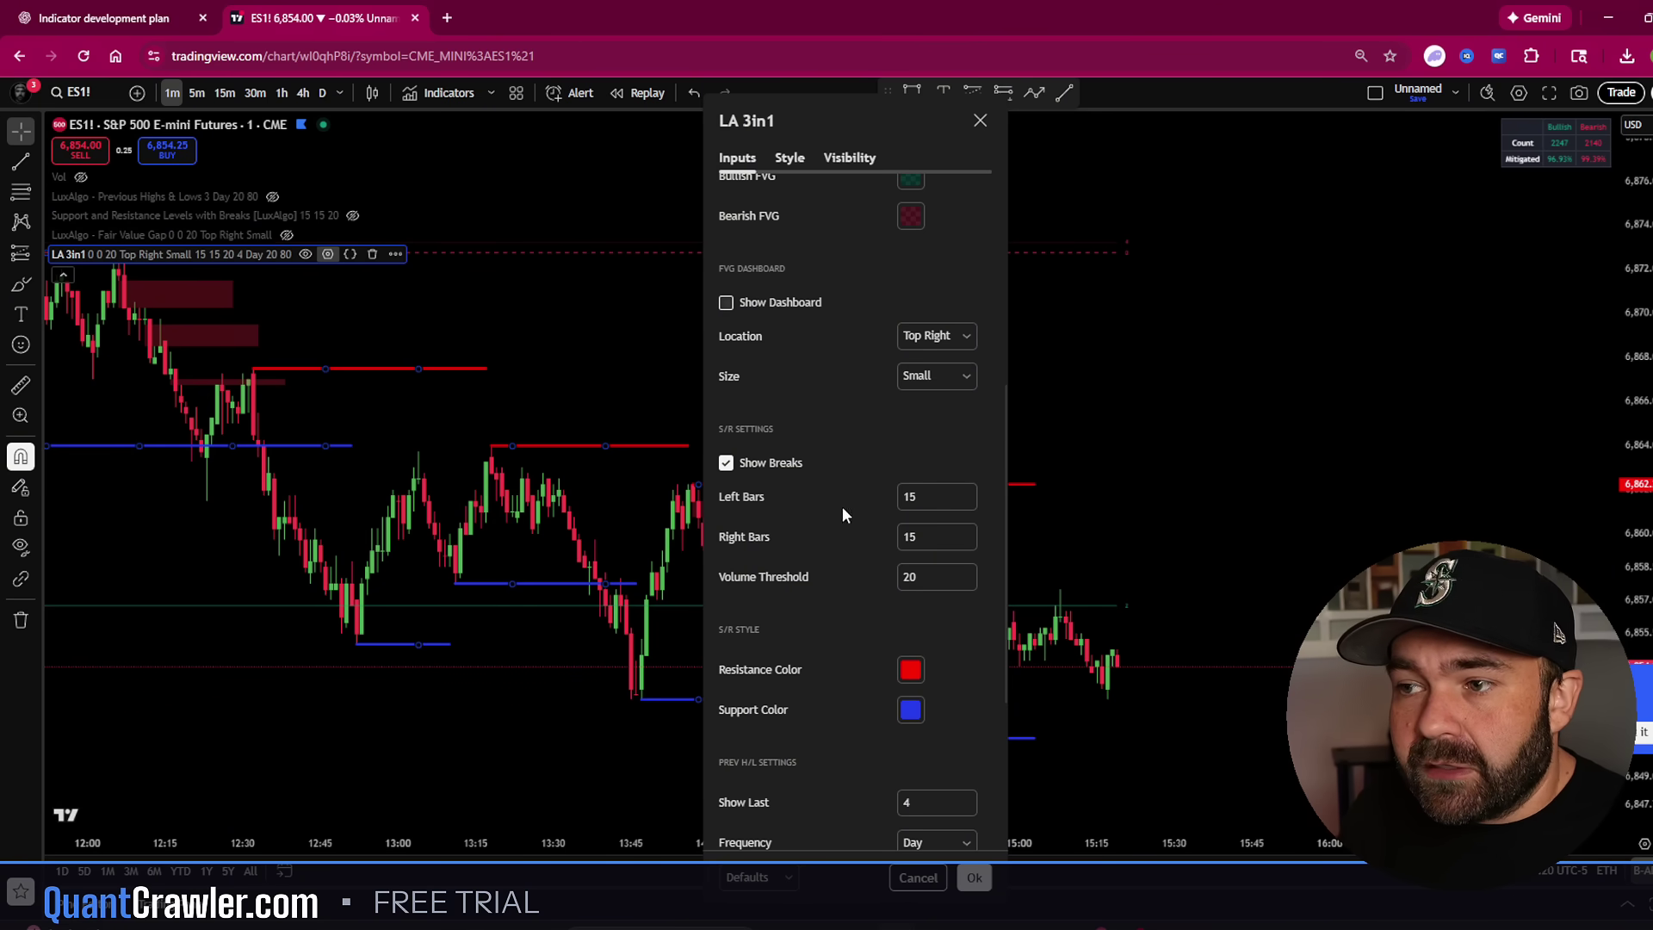
scroll(842, 515, down, 3)
scroll(857, 562, down, 2)
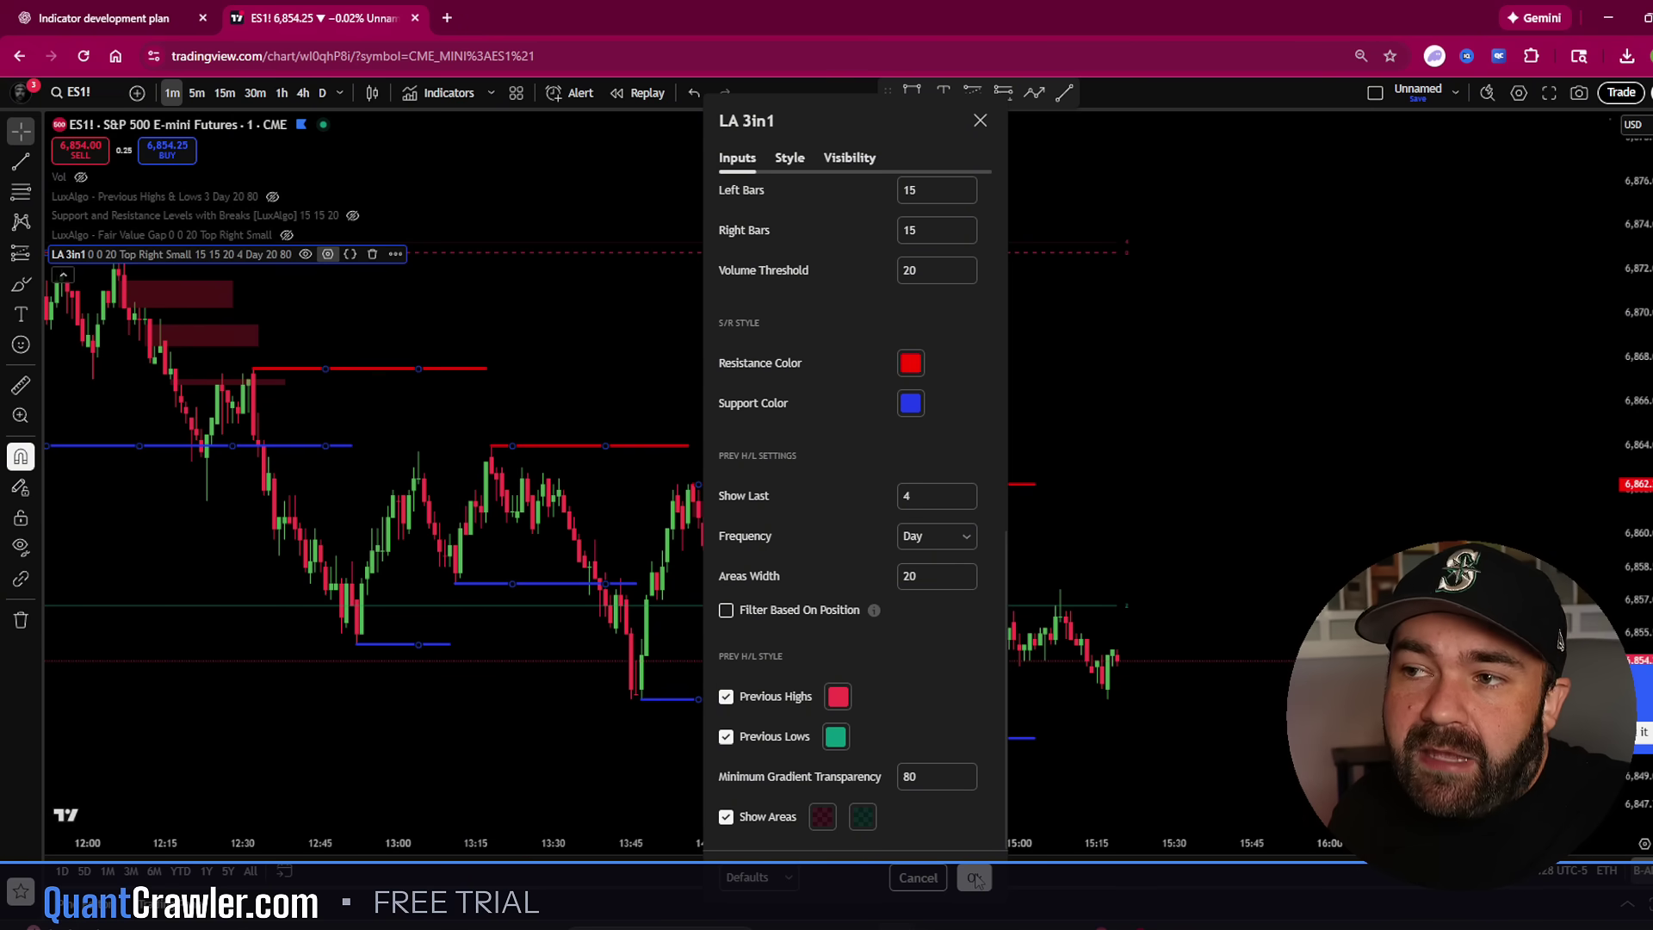
click(974, 877)
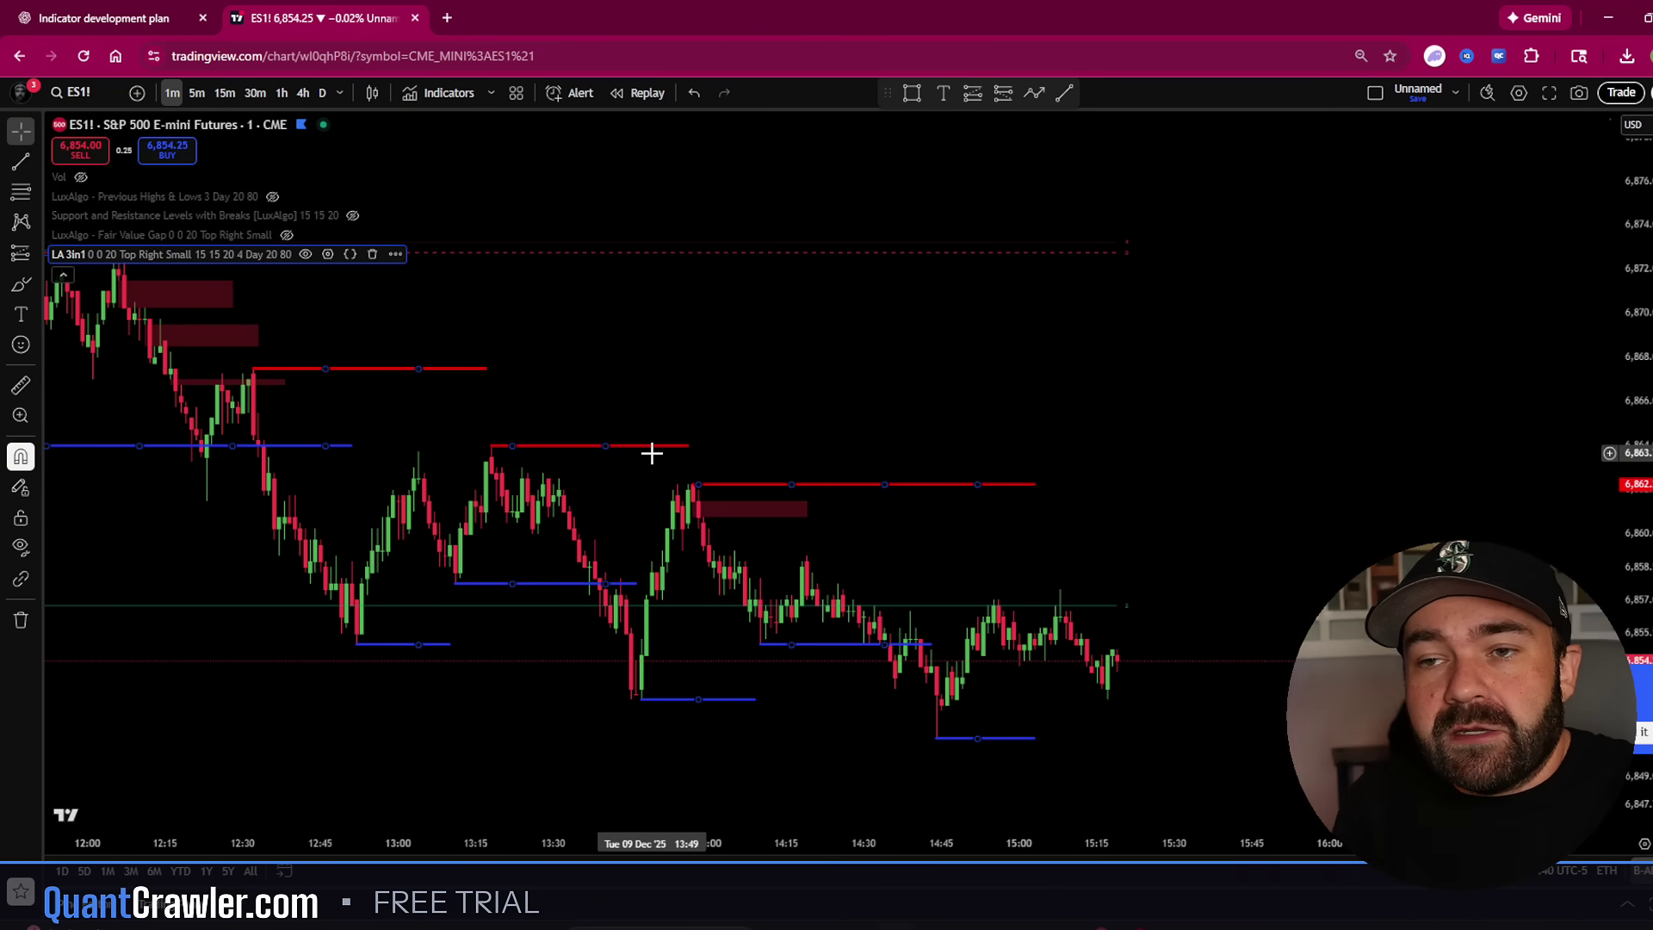
Bring up the Publish script form titled 'LuxAlgo 3-in-1: FVG + S/R + PrevHL'
click(1010, 130)
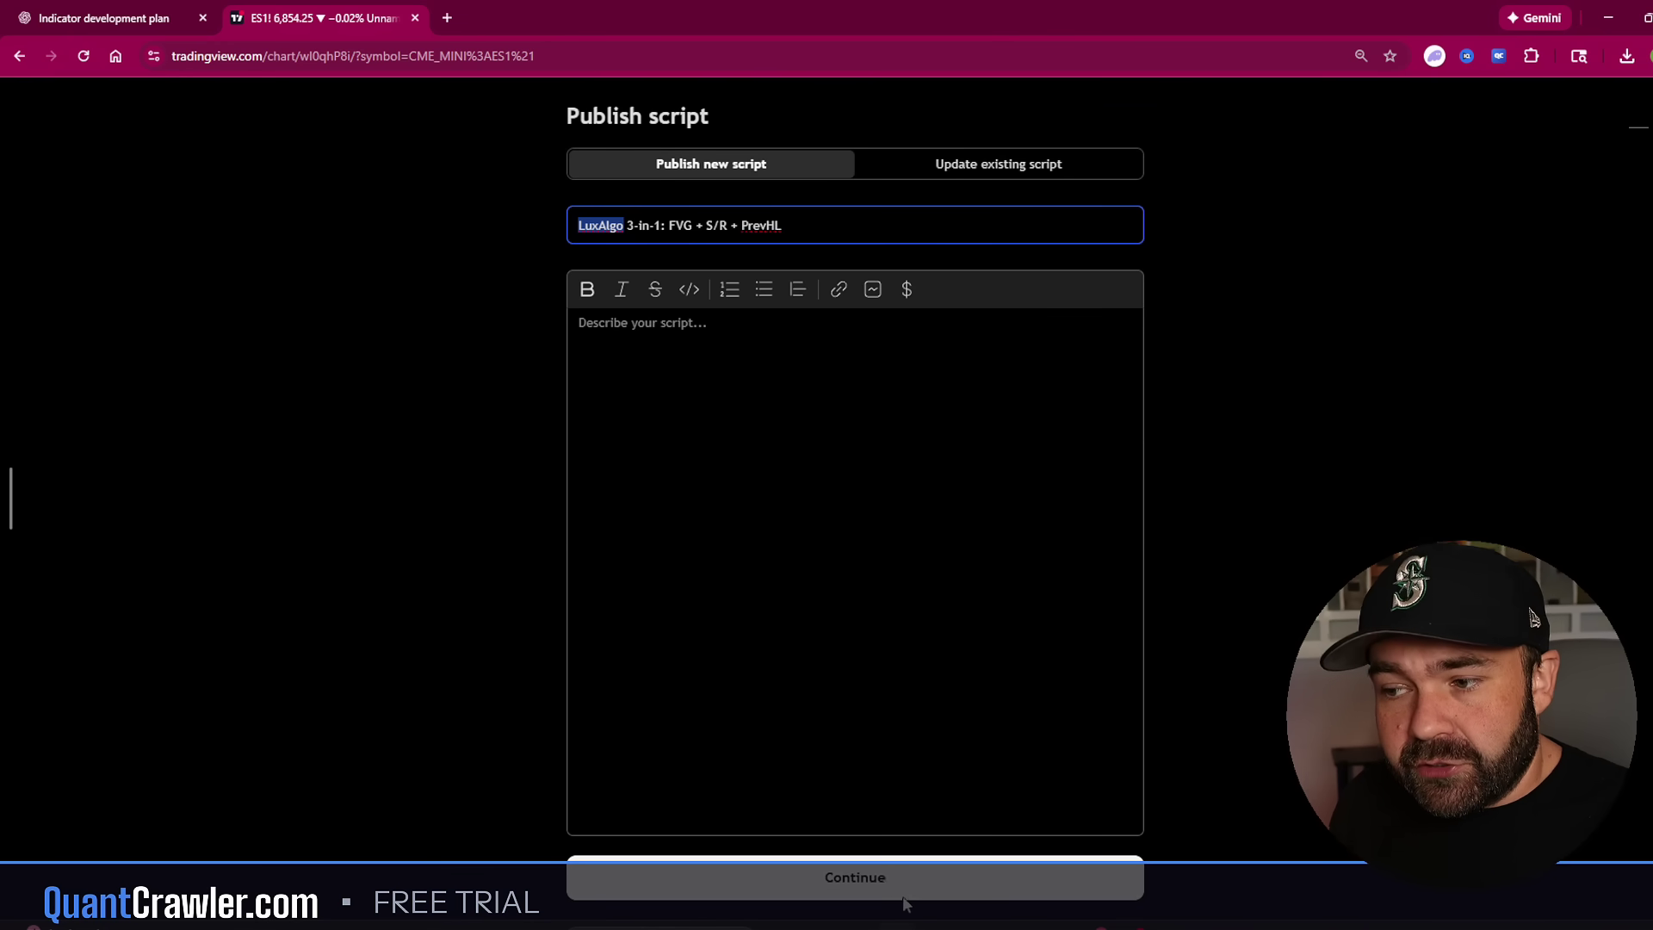
Add a description after the empty-description warning and continue to the final publishing options
click(874, 880)
click(895, 508)
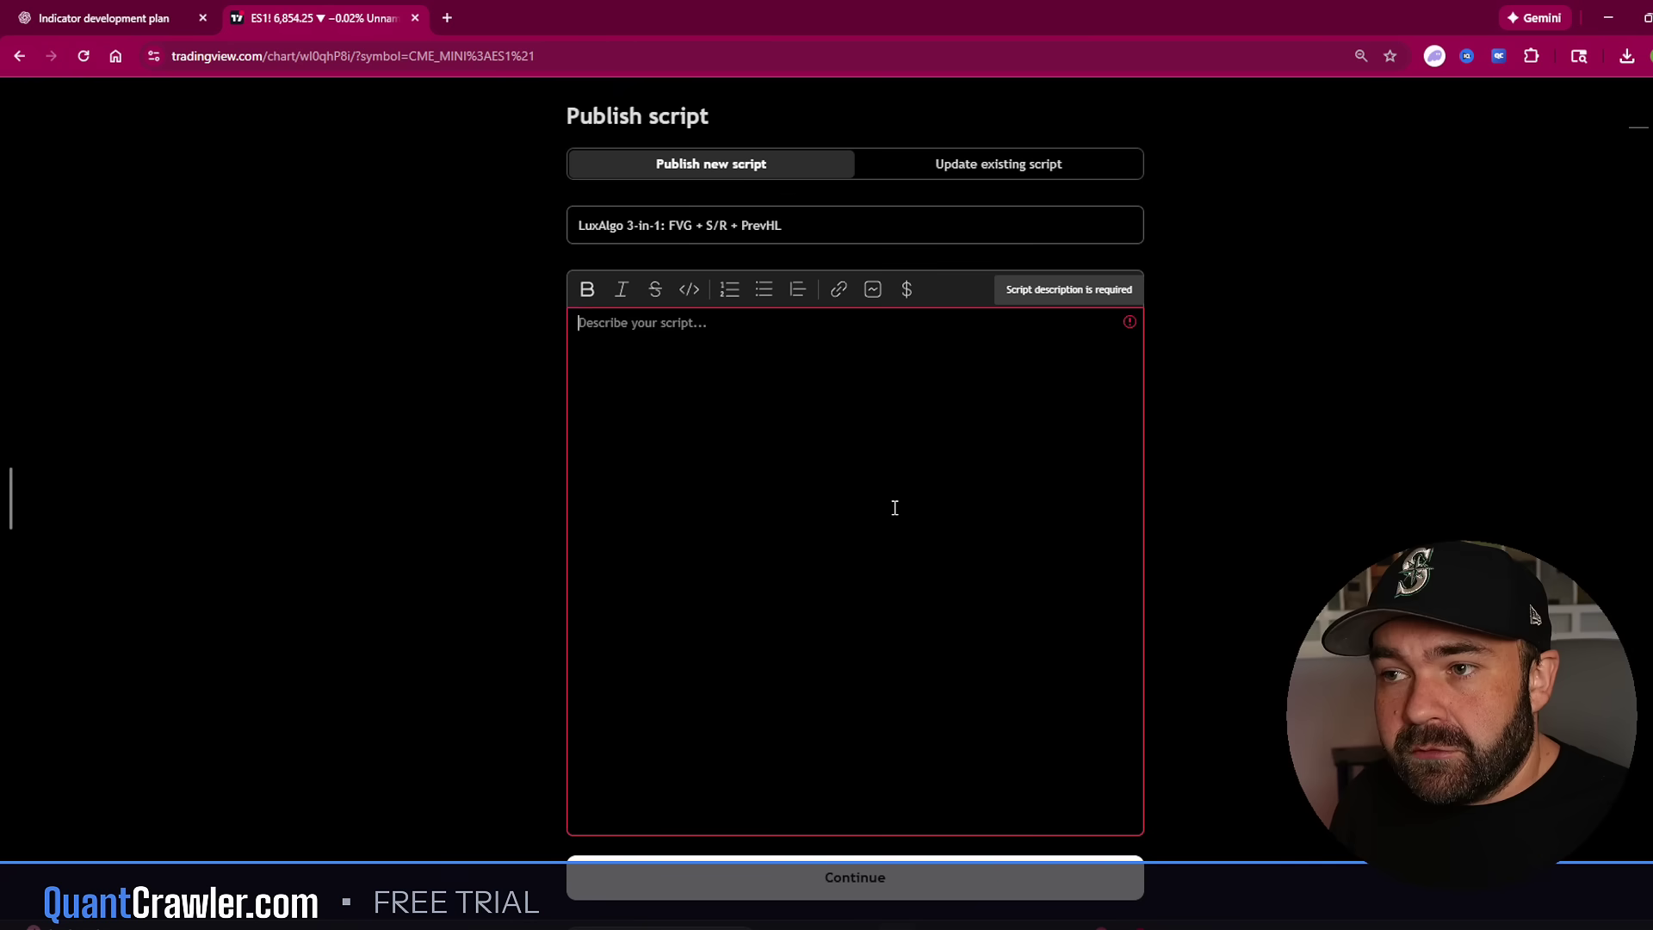
text(hdfg)
click(874, 883)
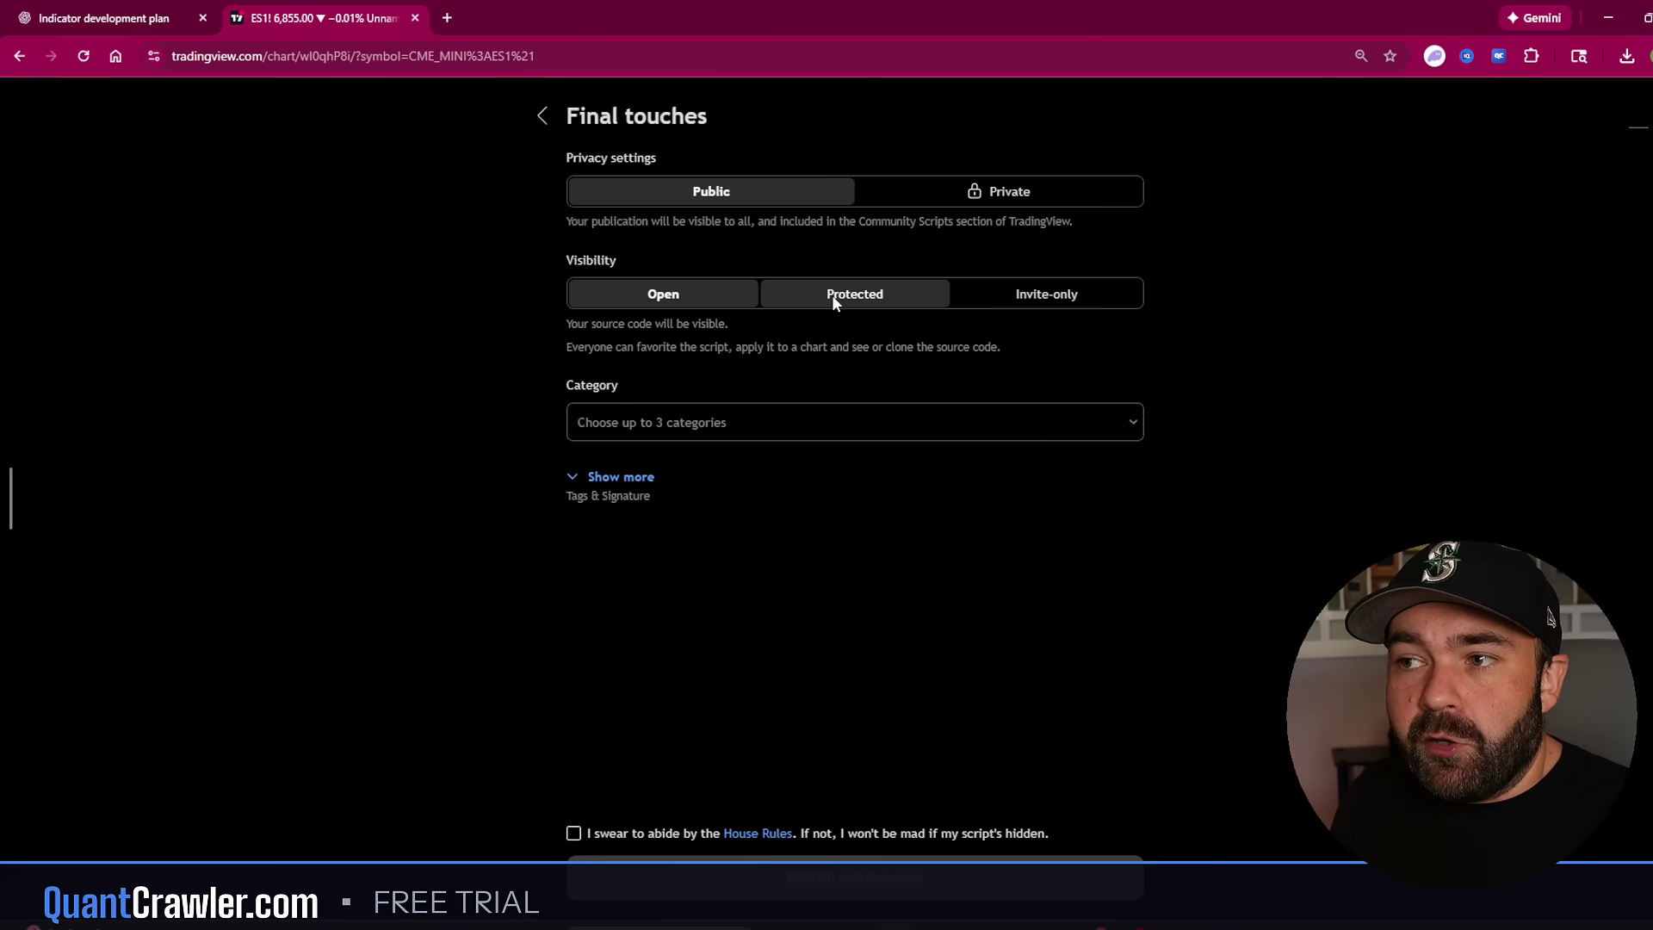
Preview the script Category list, close it, and cancel the publication
click(687, 424)
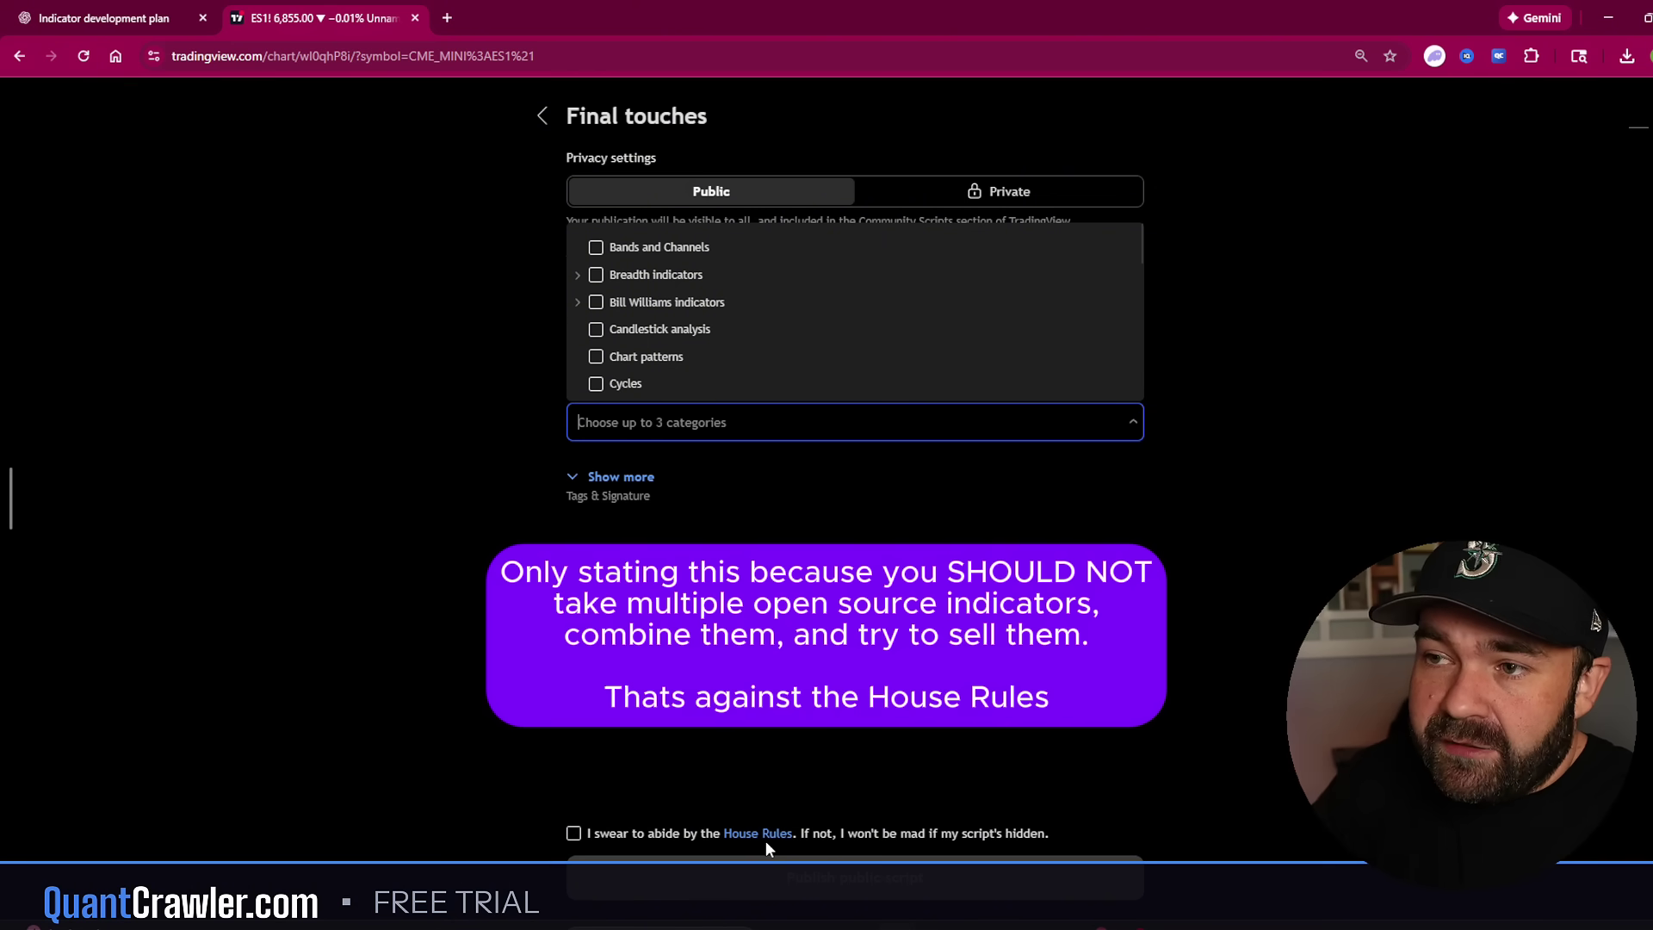
click(1249, 648)
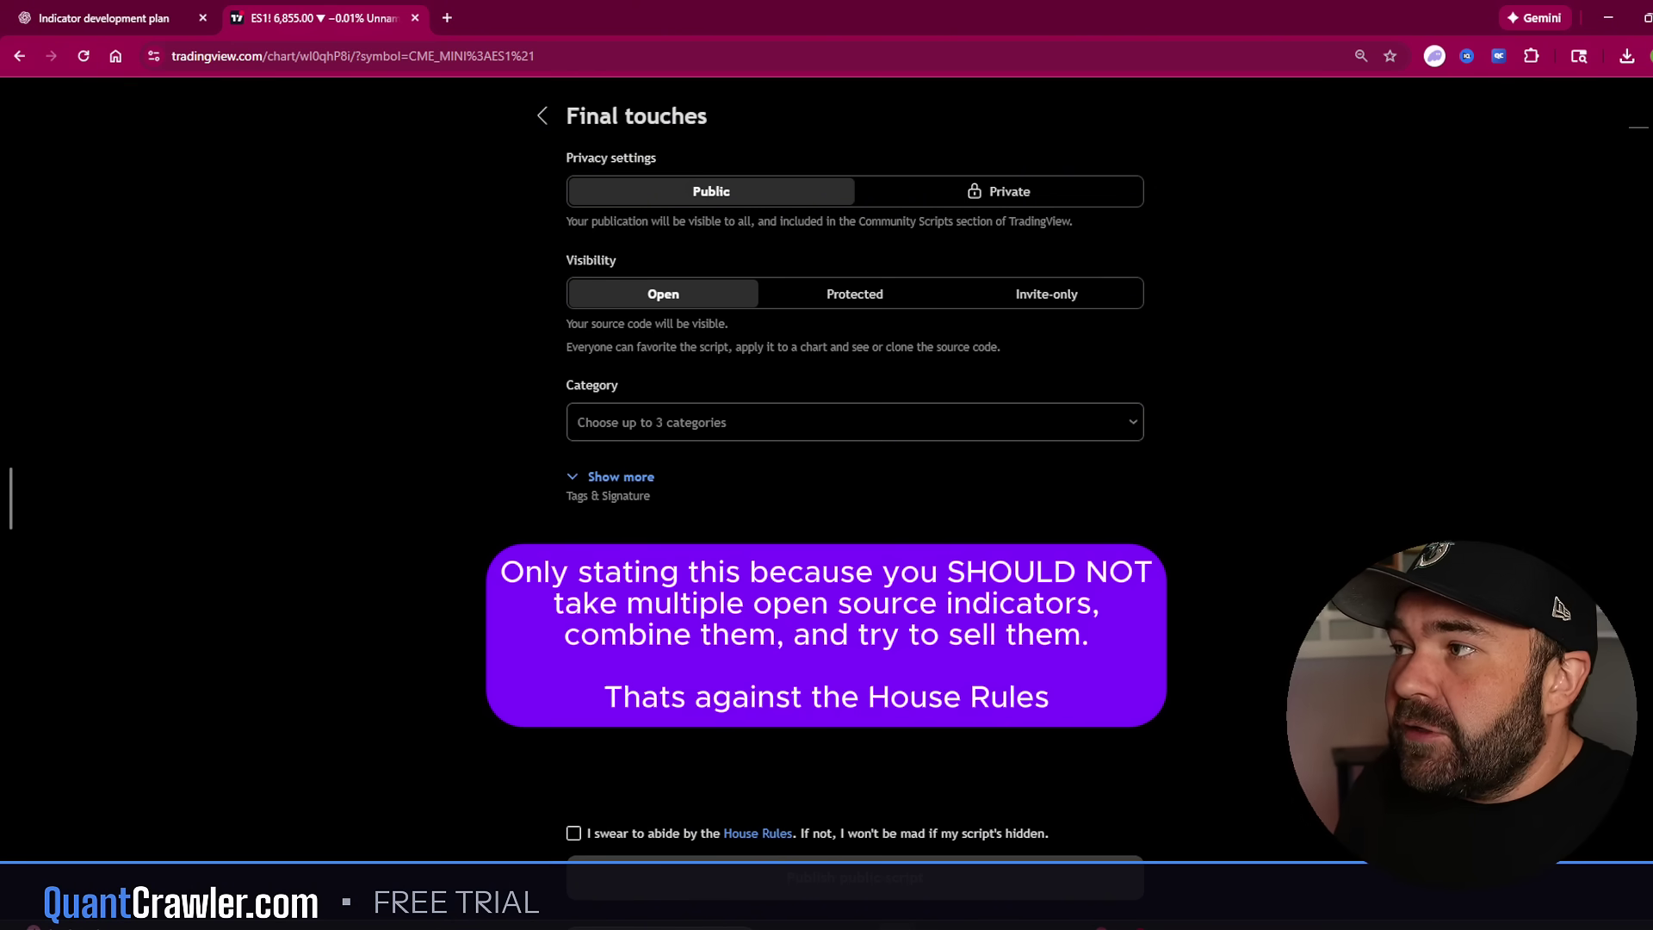
key(Escape)
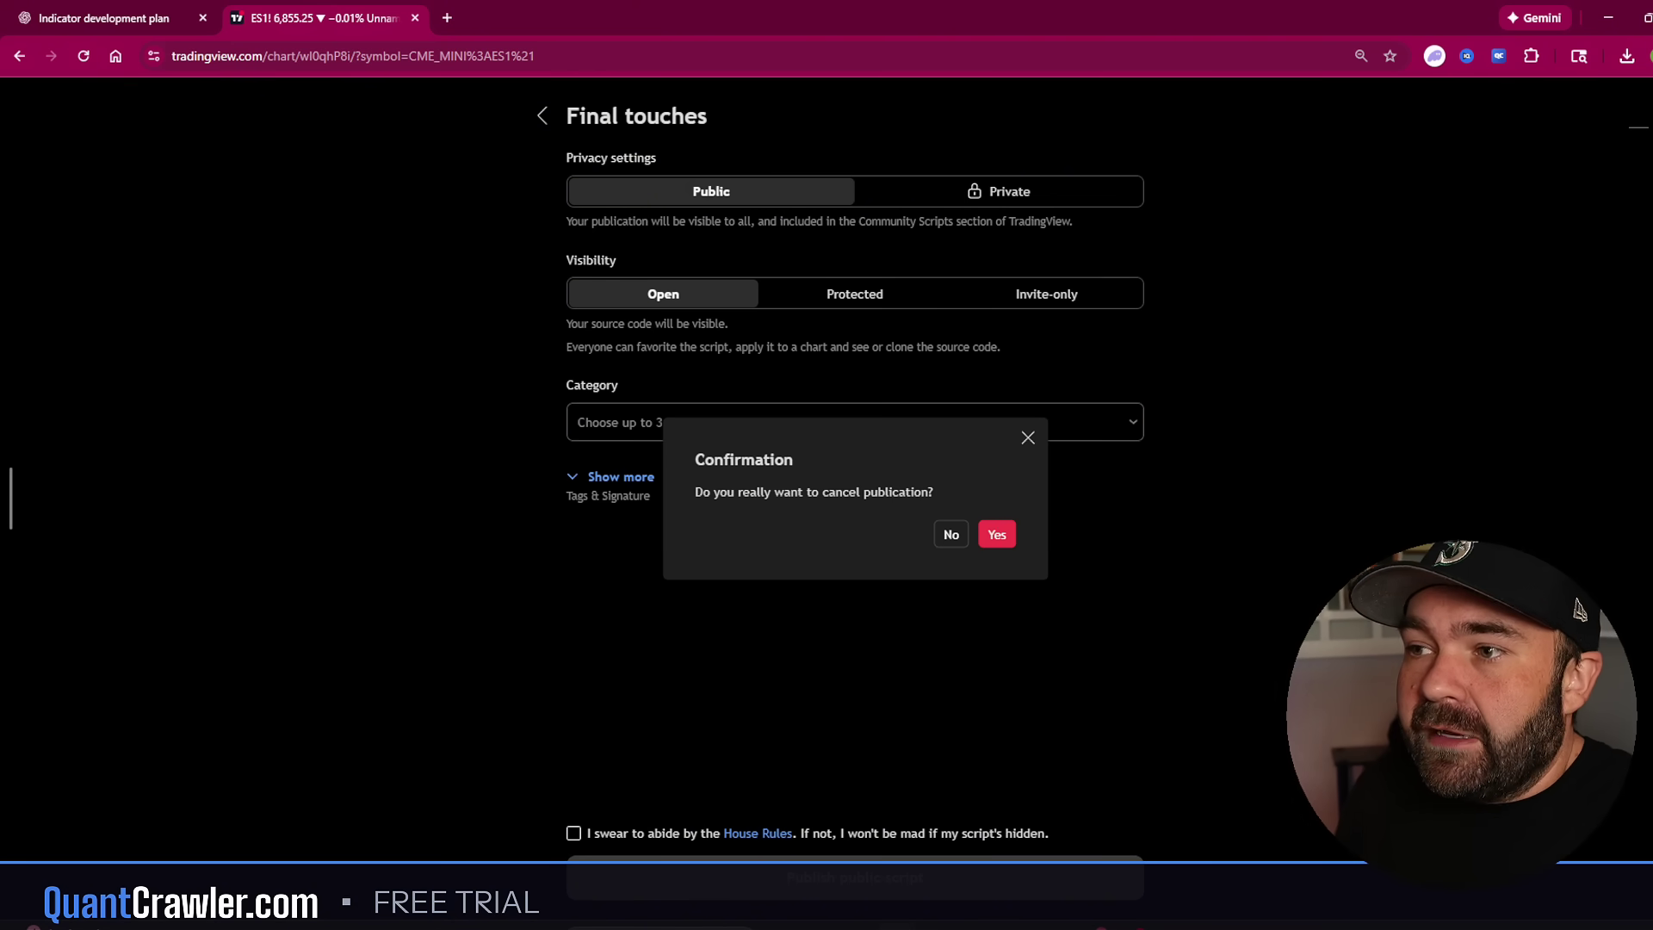
Confirm cancelling publication and pan the chart through LA 3in1's latest levels and gap zones
click(997, 537)
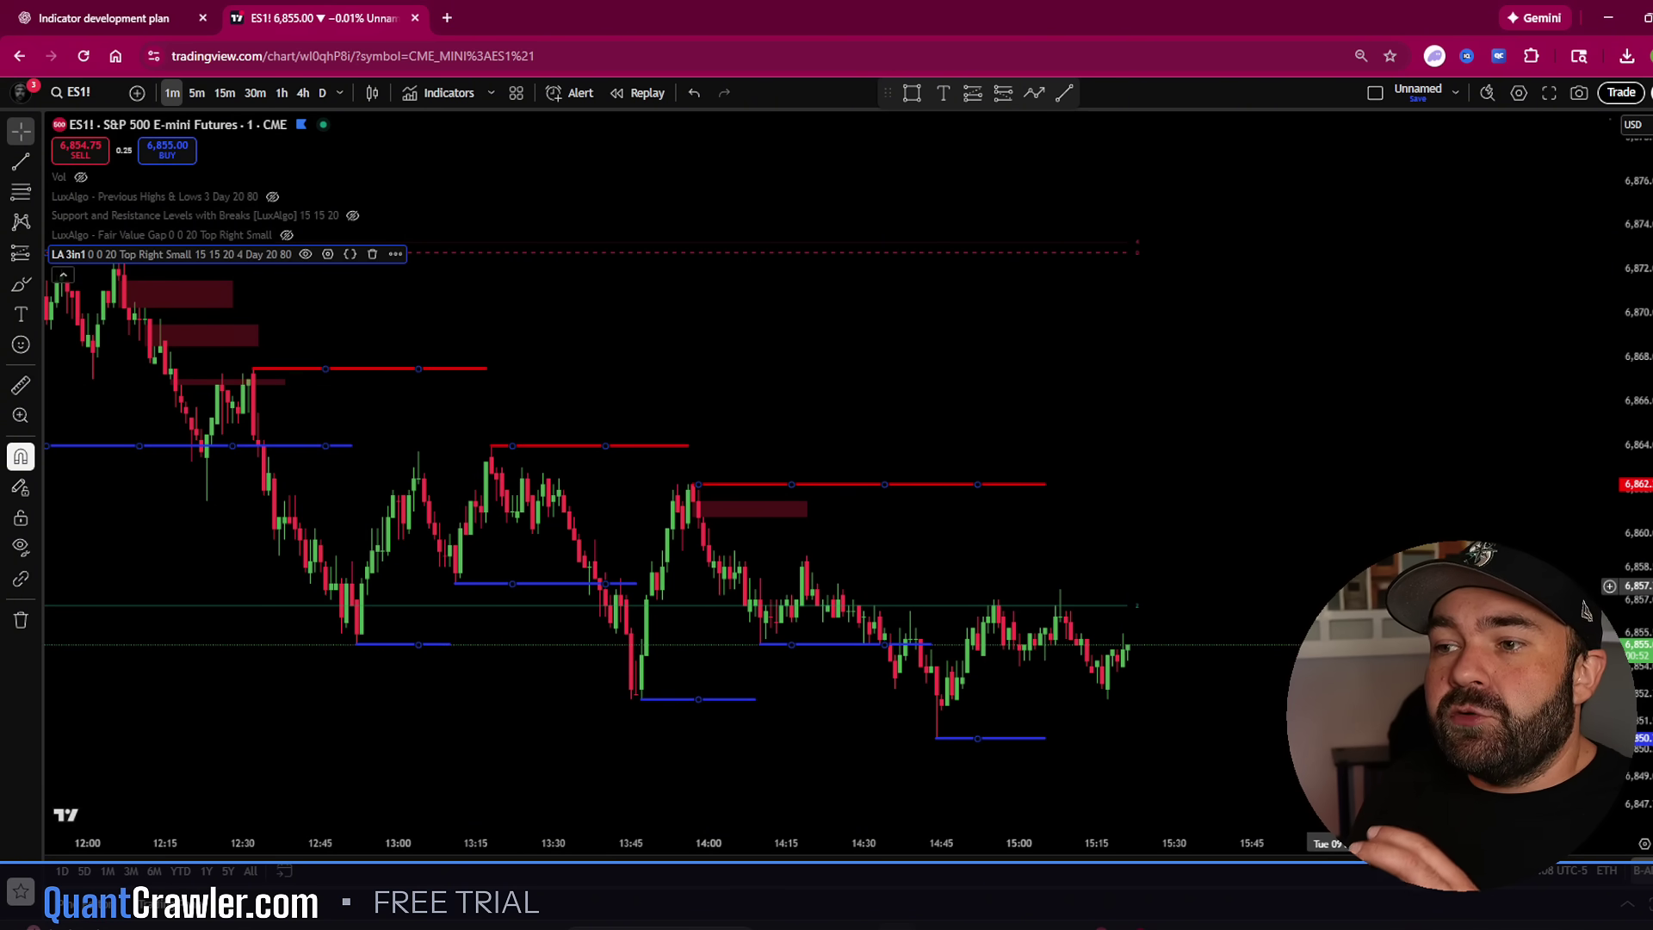
drag(1336, 568, 1119, 568)
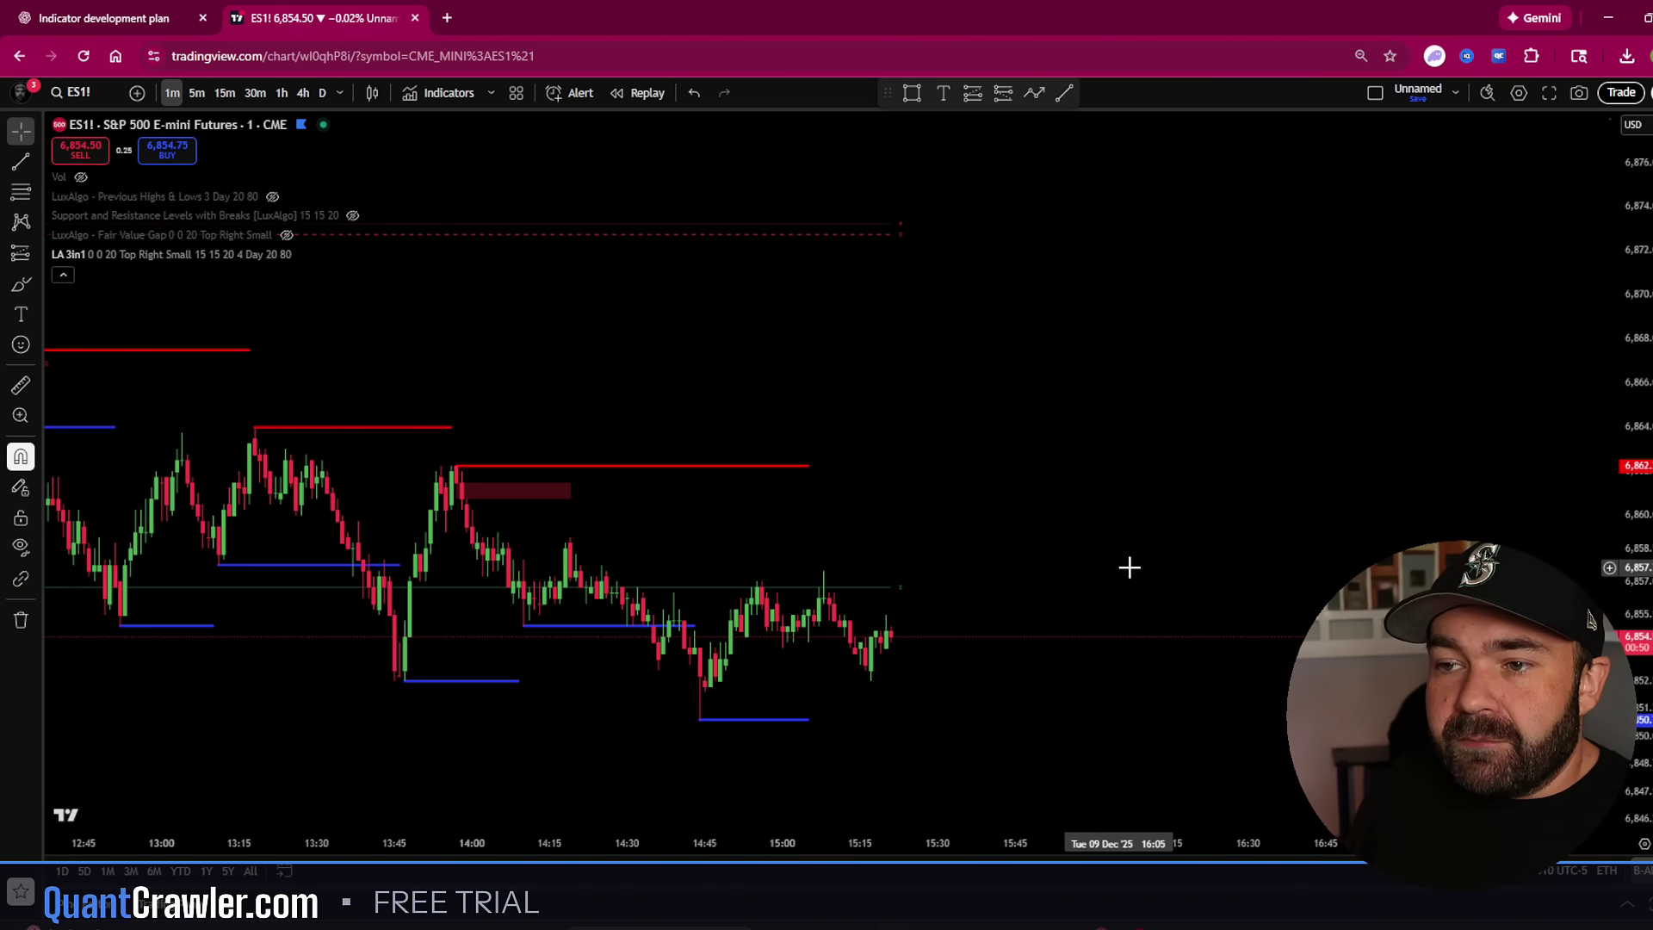
drag(1224, 572, 1185, 576)
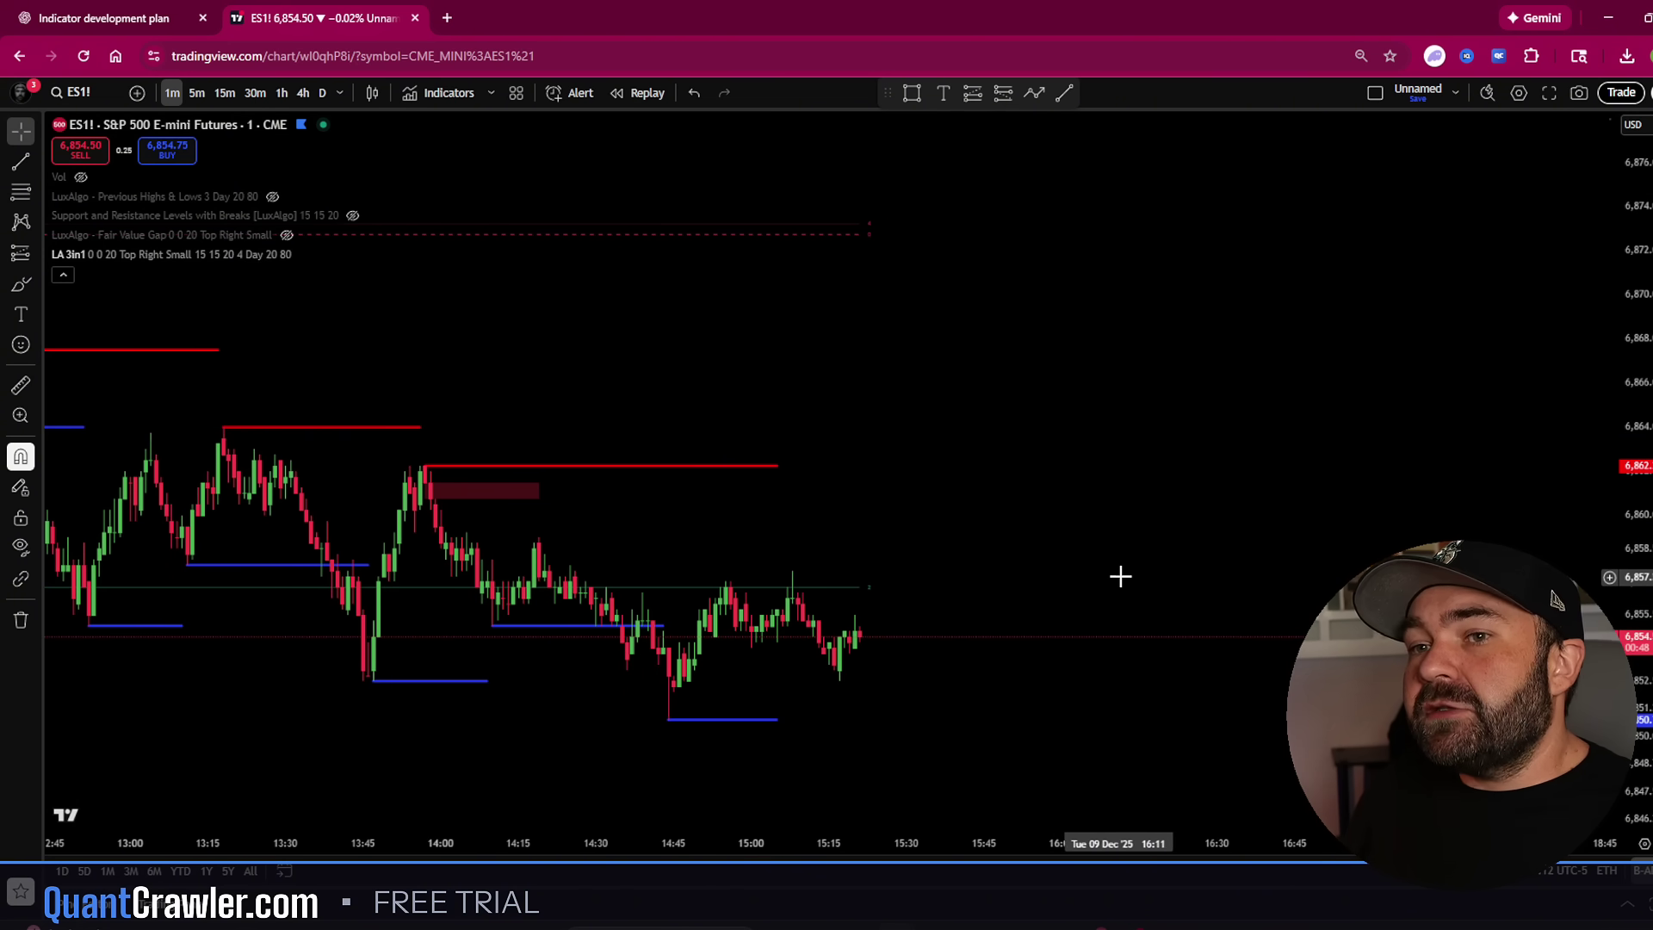